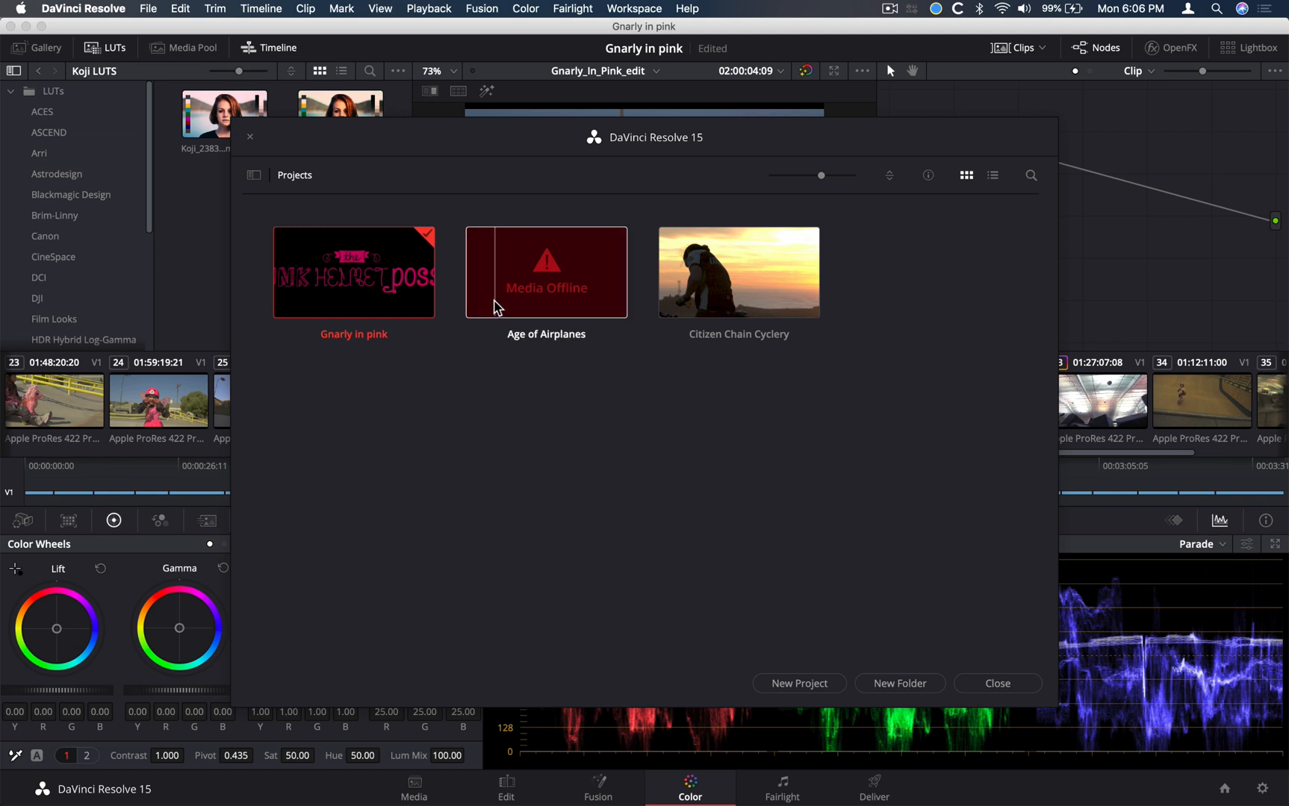
Open the Age of Airplanes project and switch to the Deliver page
{"action": "double_click", "coordinate": [495, 308]}
{"action": "left_click", "coordinate": [873, 785]}
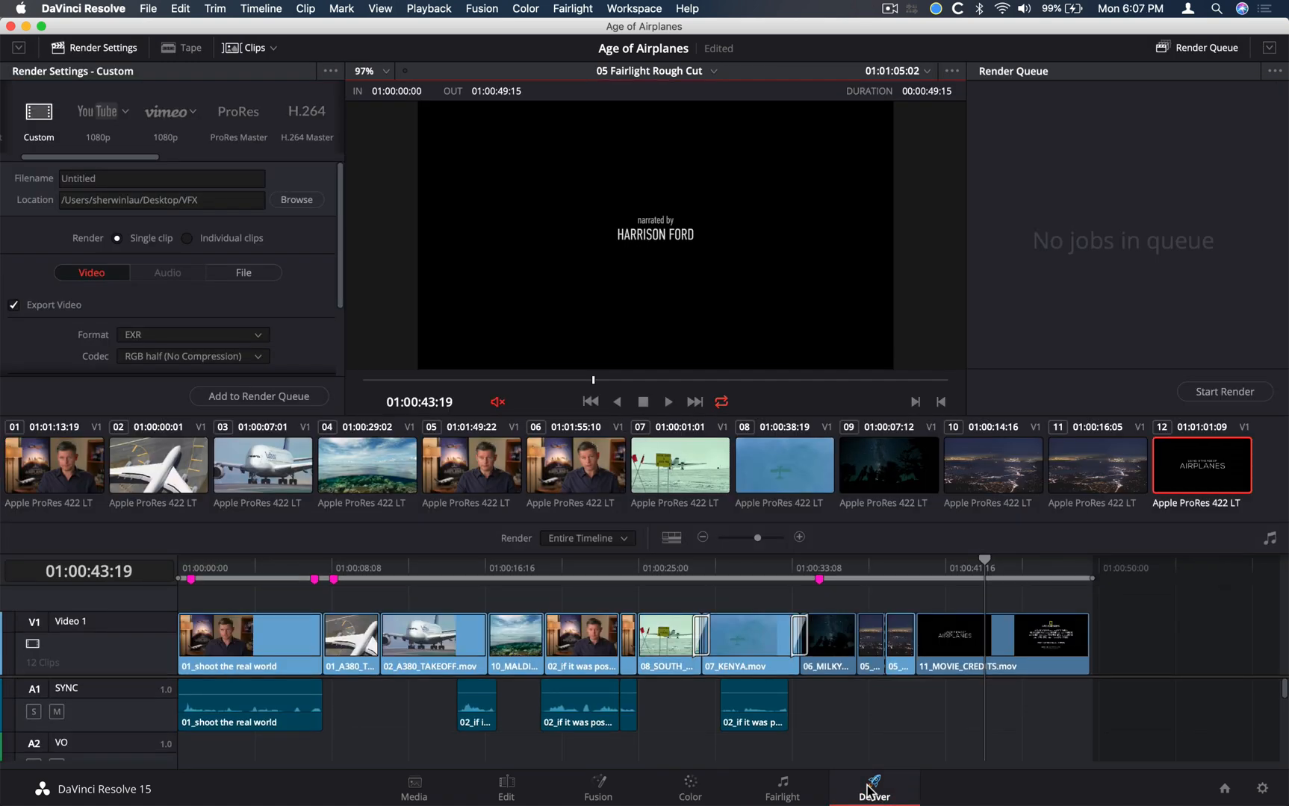
{"action": "key", "text": "shift+8"}
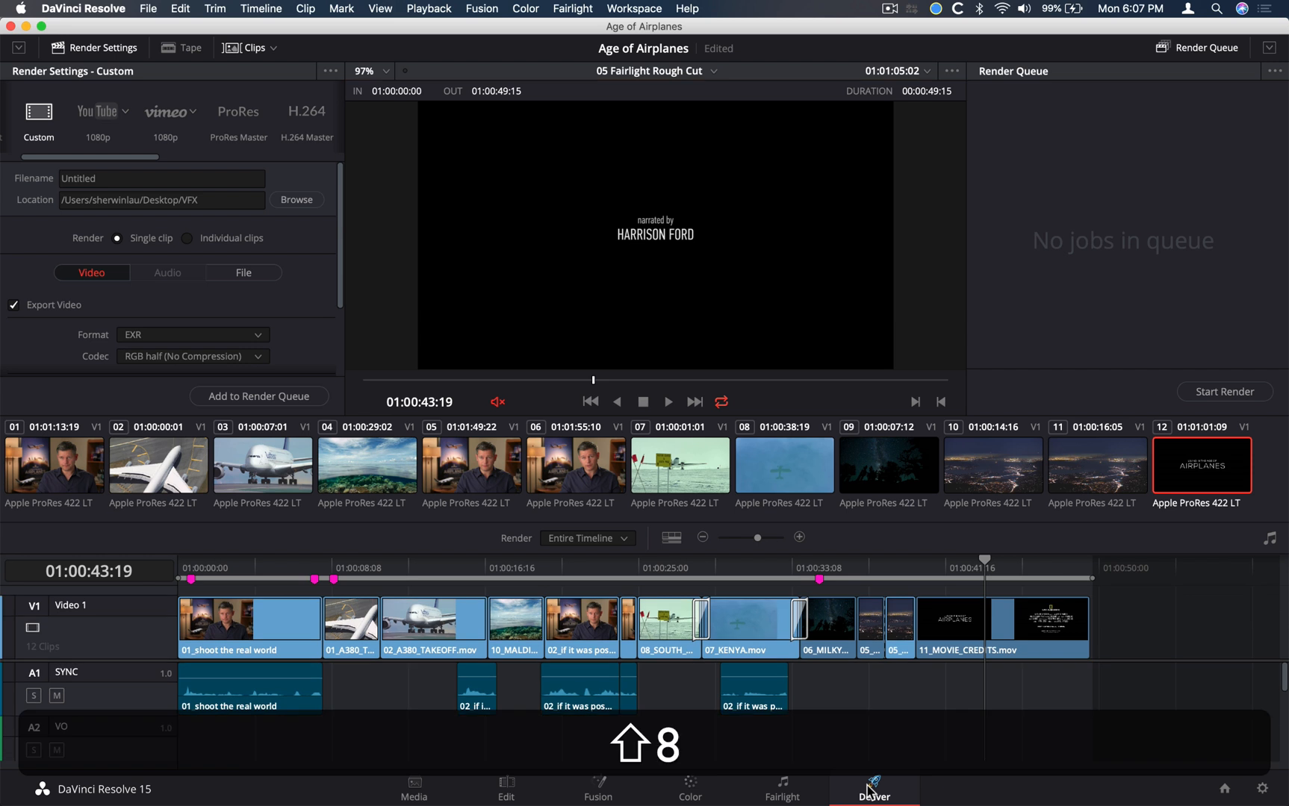
{"action": "left_click", "coordinate": [869, 790]}
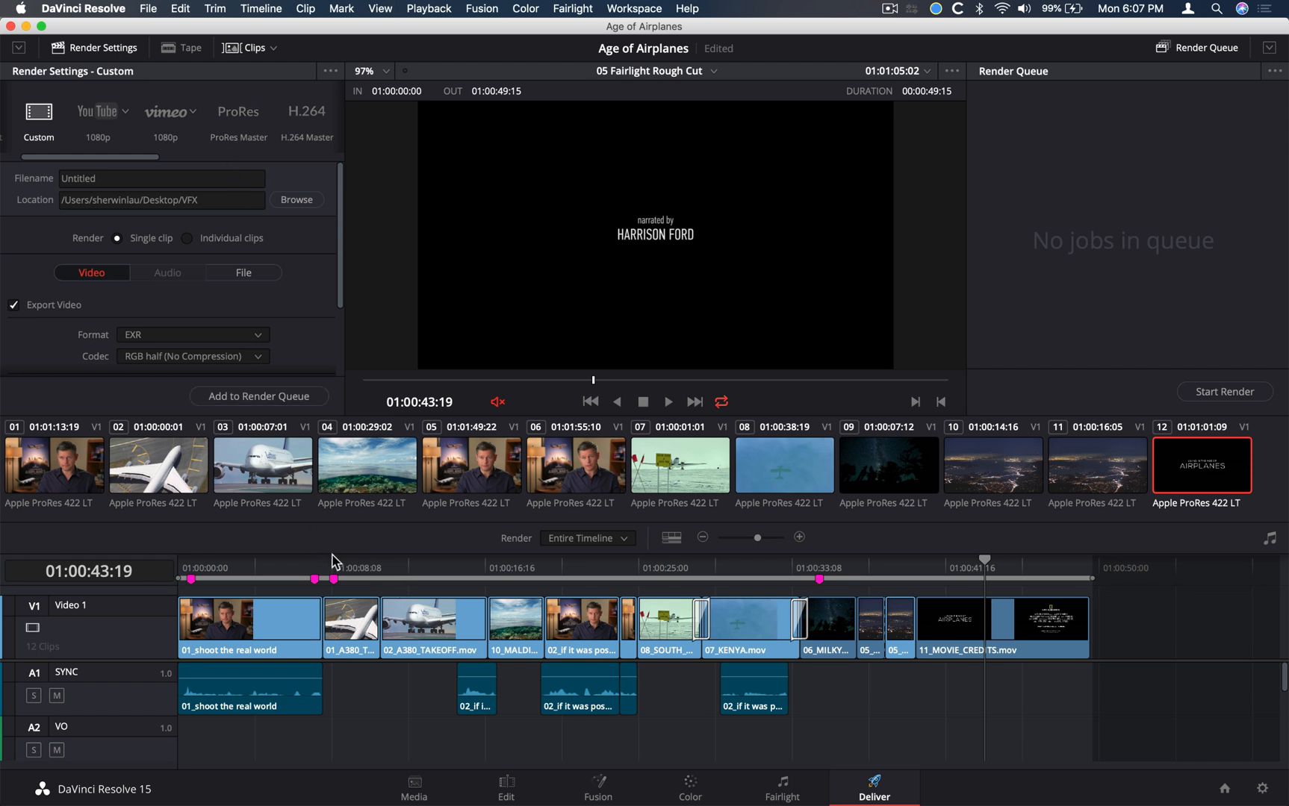
Scrub the timeline to 01:00:18:07 and select individual video and audio clips to examine the edit
{"action": "left_click_drag", "start_coordinate": [333, 565], "coordinate": [516, 569]}
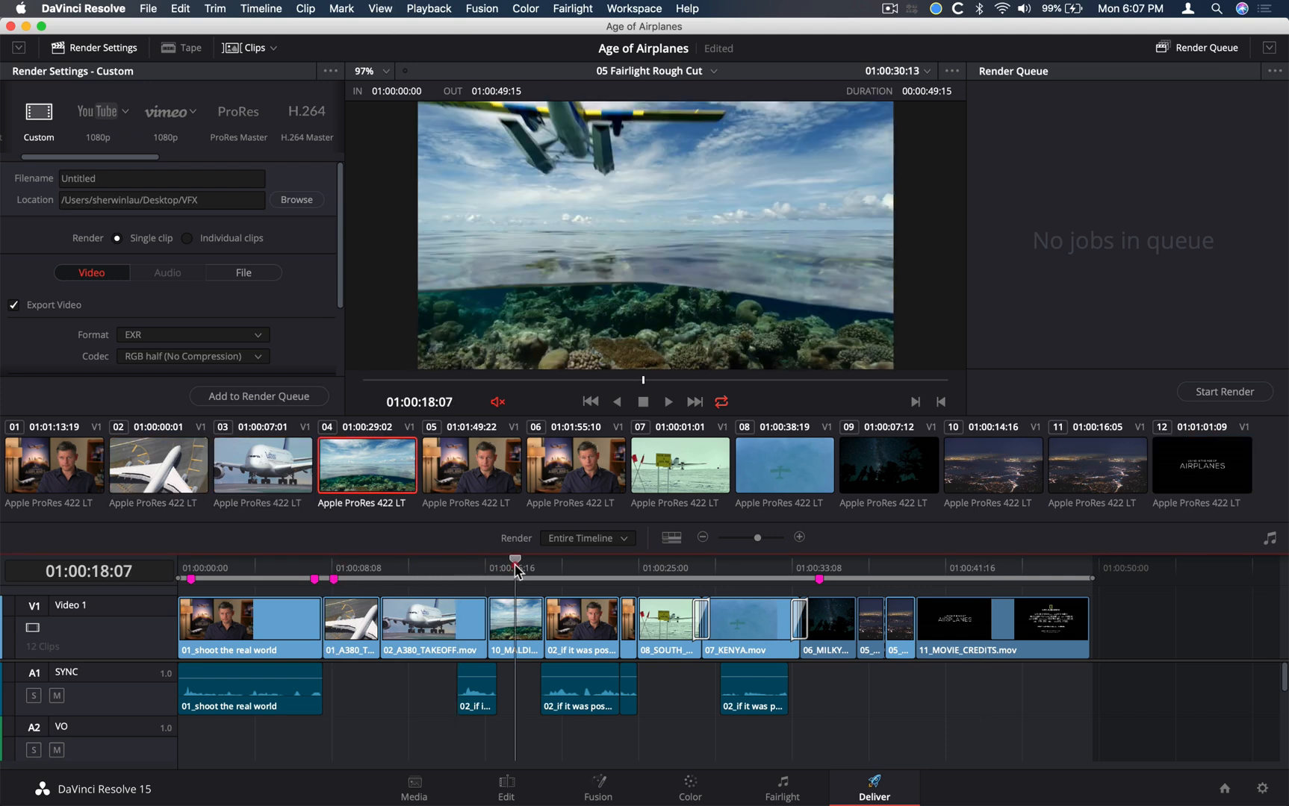
{"action": "left_click", "coordinate": [418, 635]}
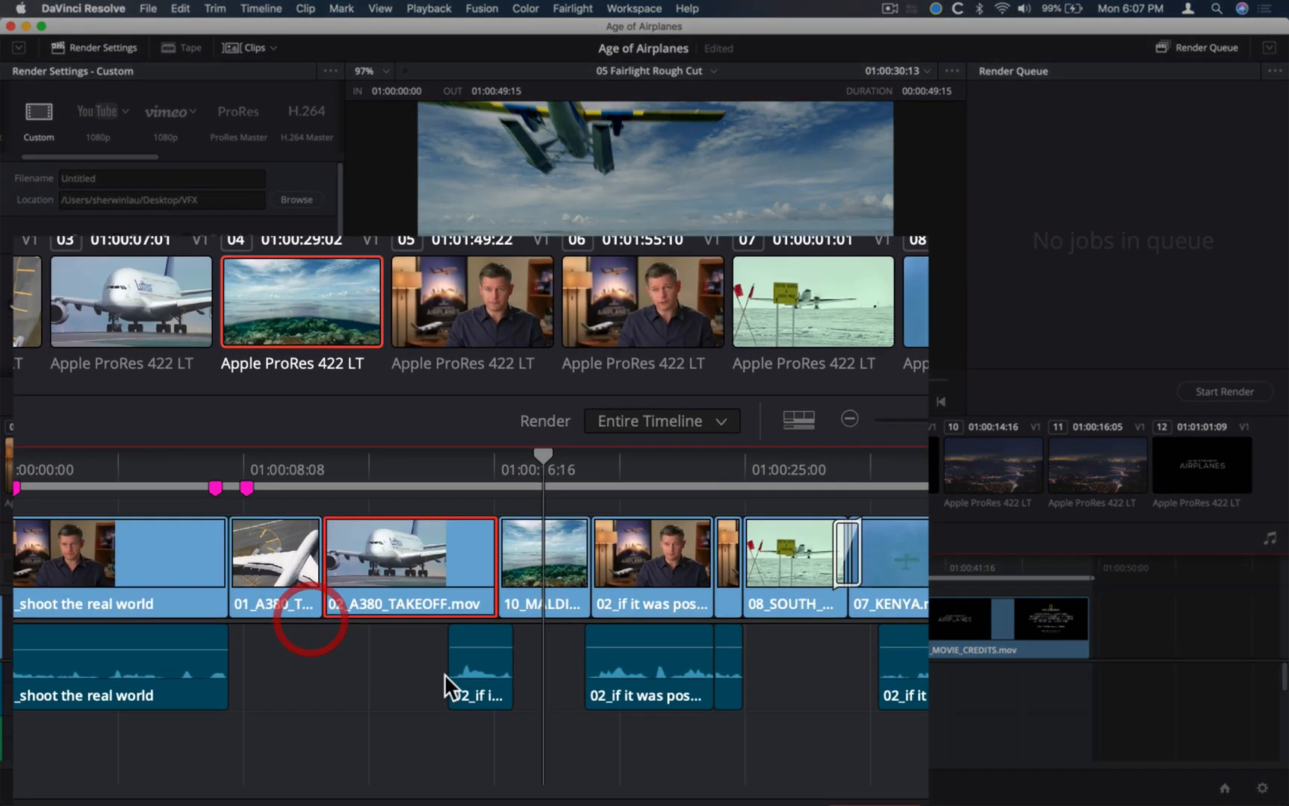
{"action": "left_click", "coordinate": [449, 676]}
{"action": "left_click", "coordinate": [497, 678]}
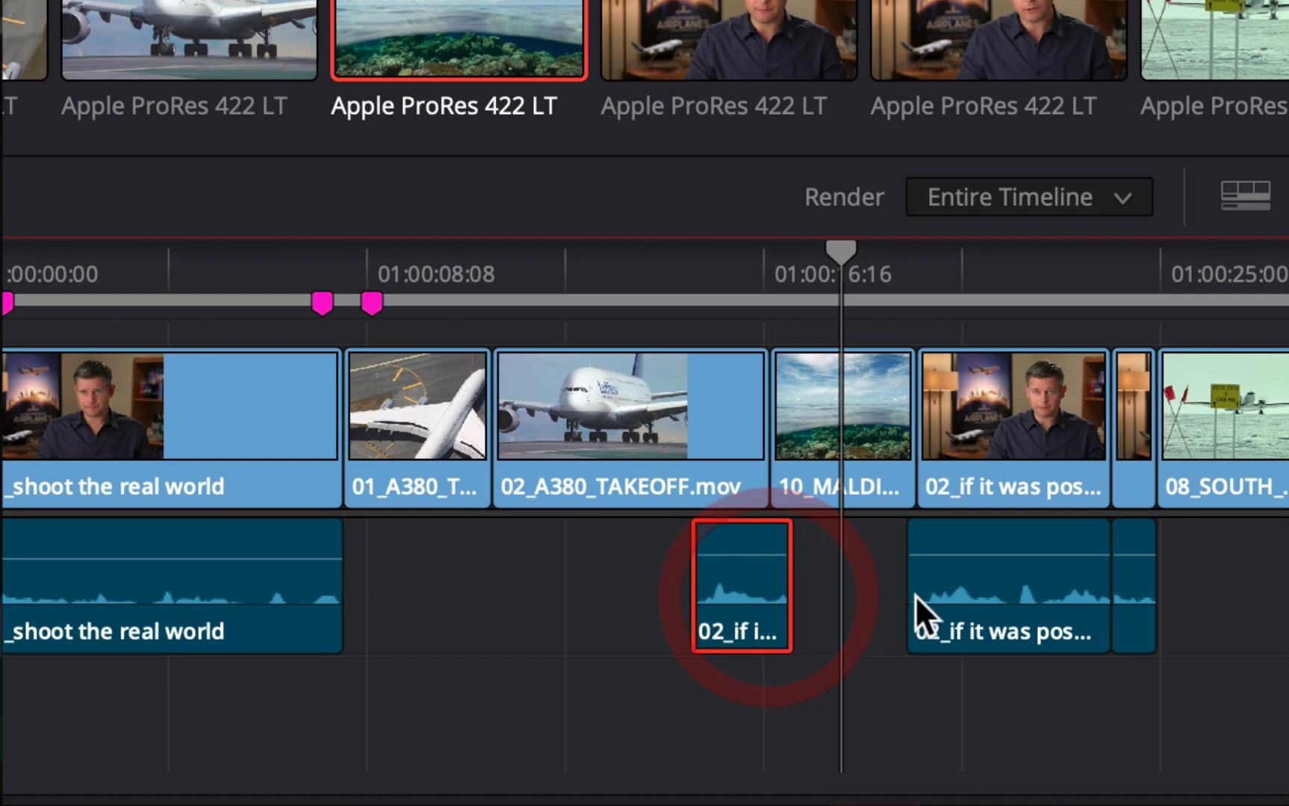
{"action": "left_click", "coordinate": [916, 597]}
{"action": "left_click", "coordinate": [1117, 611]}
{"action": "left_click", "coordinate": [1043, 431]}
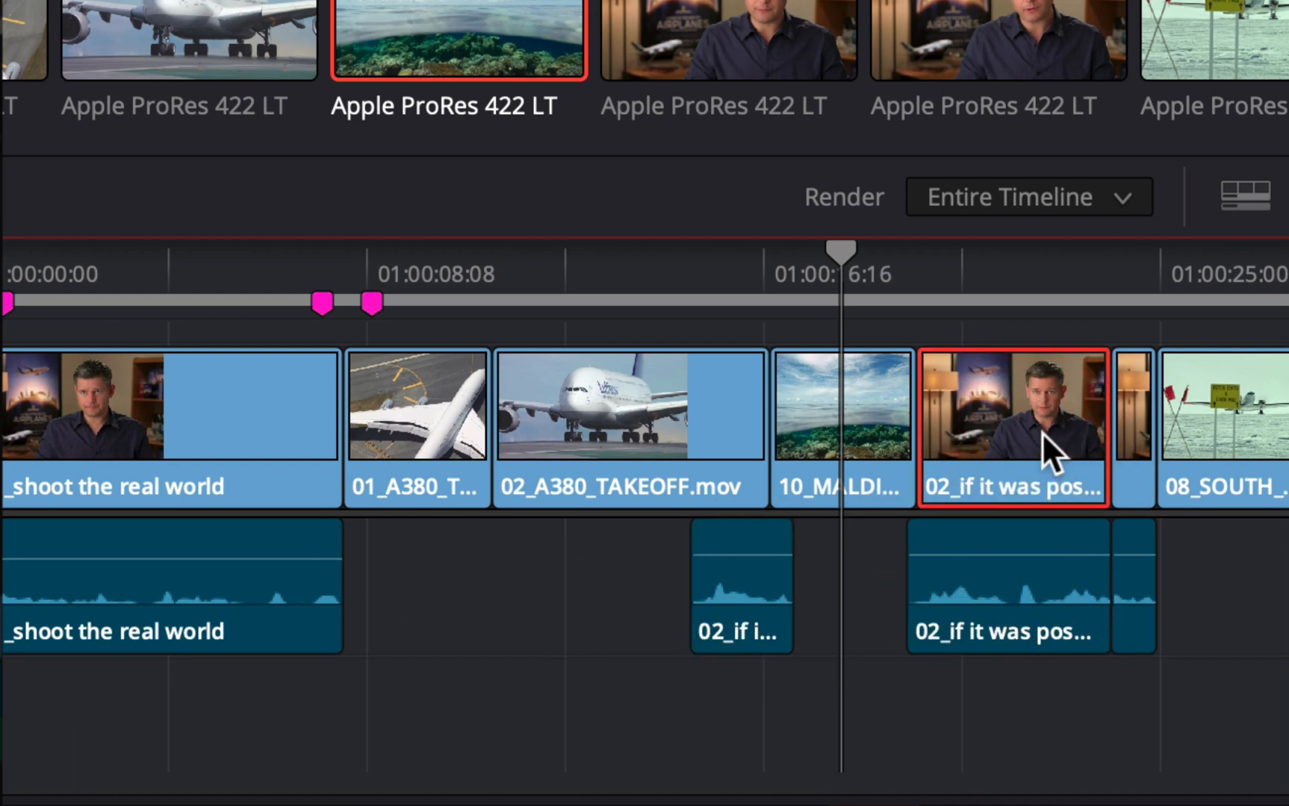
{"action": "left_click", "coordinate": [859, 399]}
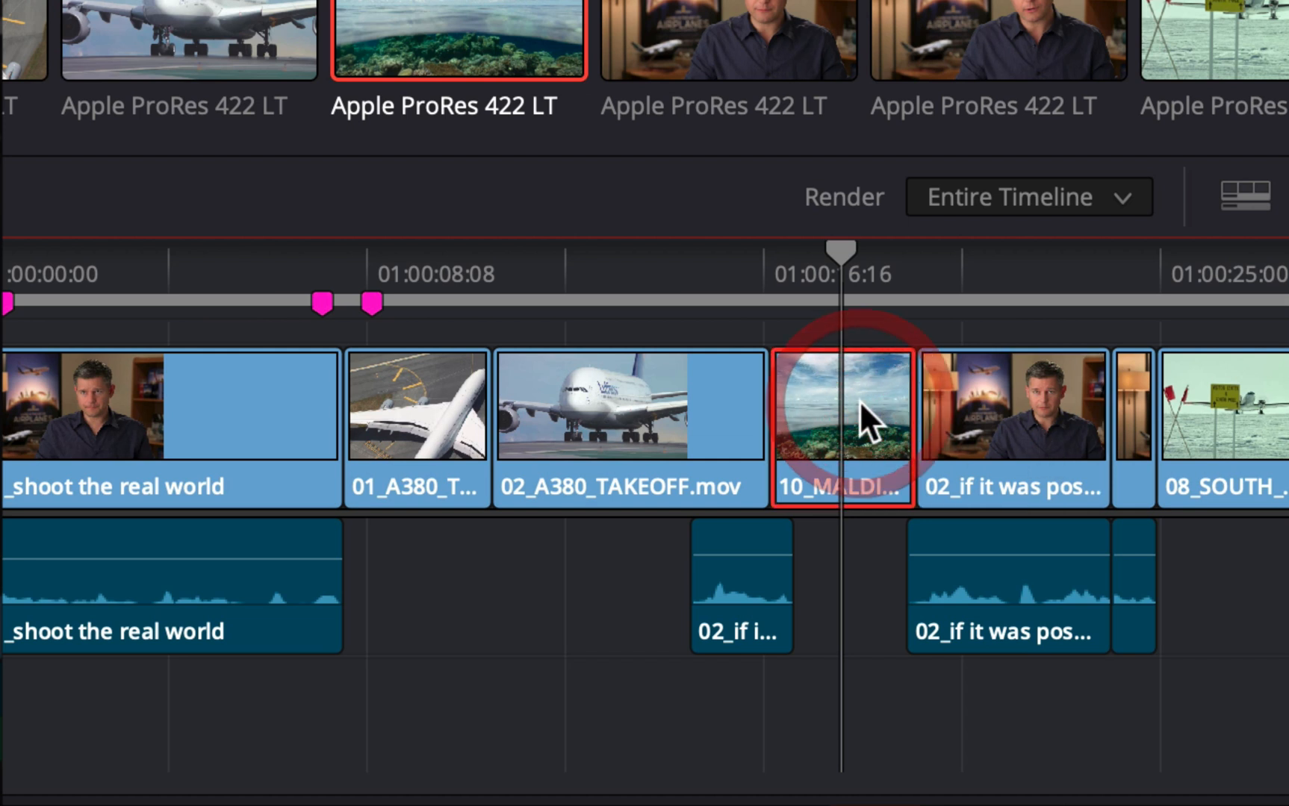
{"action": "left_click", "coordinate": [702, 401]}
{"action": "left_click", "coordinate": [608, 411]}
{"action": "left_click", "coordinate": [697, 543]}
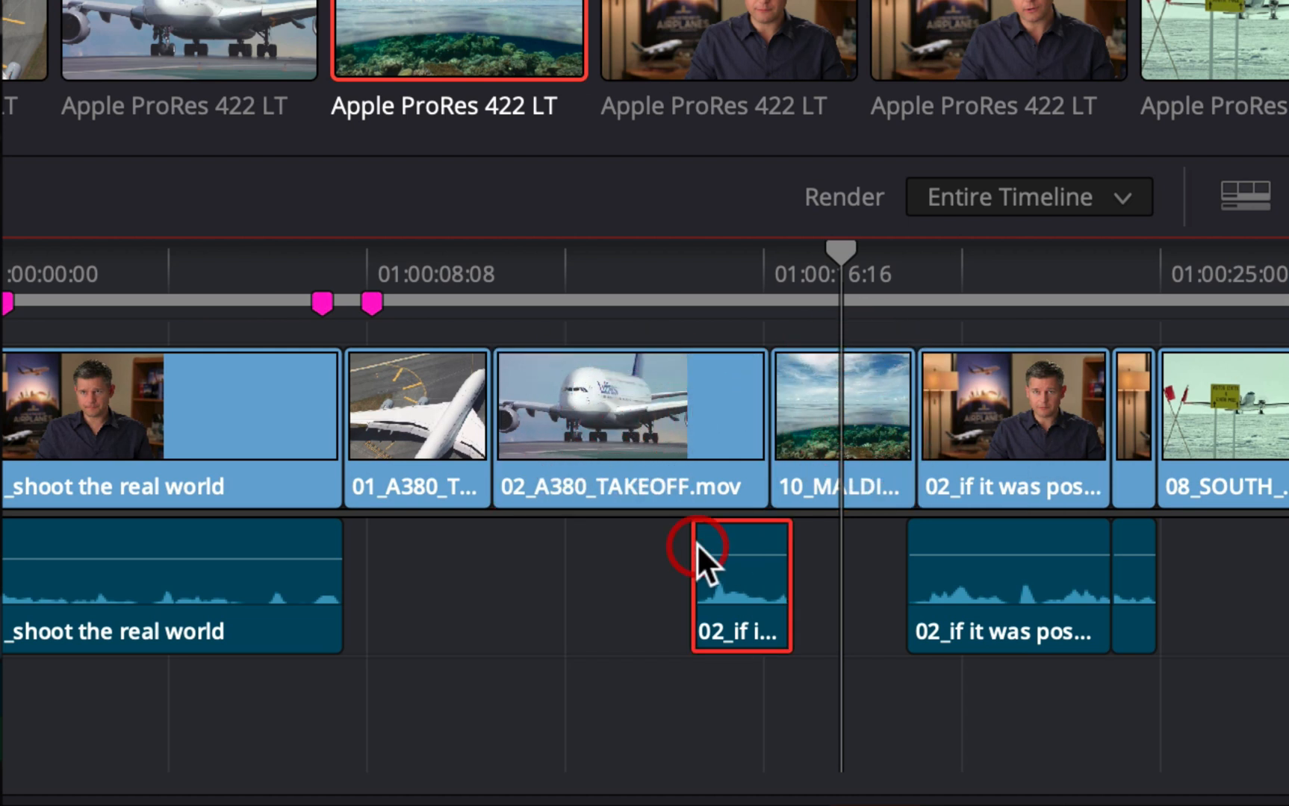
{"action": "left_click", "coordinate": [569, 475]}
{"action": "left_click", "coordinate": [418, 475]}
{"action": "left_click", "coordinate": [265, 486]}
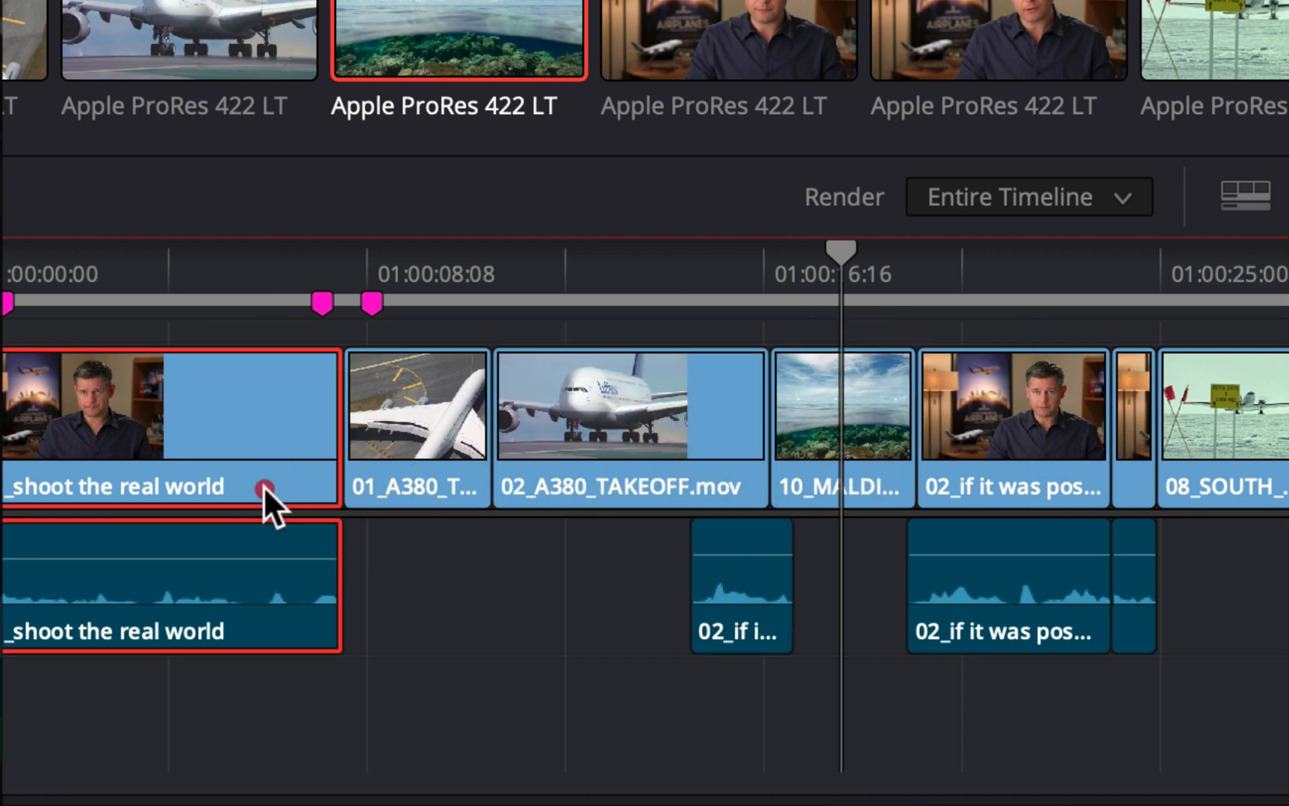
{"action": "left_click", "coordinate": [208, 543]}
{"action": "left_click_drag", "start_coordinate": [239, 706], "coordinate": [362, 613]}
{"action": "left_click", "coordinate": [362, 613]}
{"action": "left_click", "coordinate": [317, 629]}
{"action": "left_click", "coordinate": [430, 489]}
{"action": "left_click", "coordinate": [500, 448]}
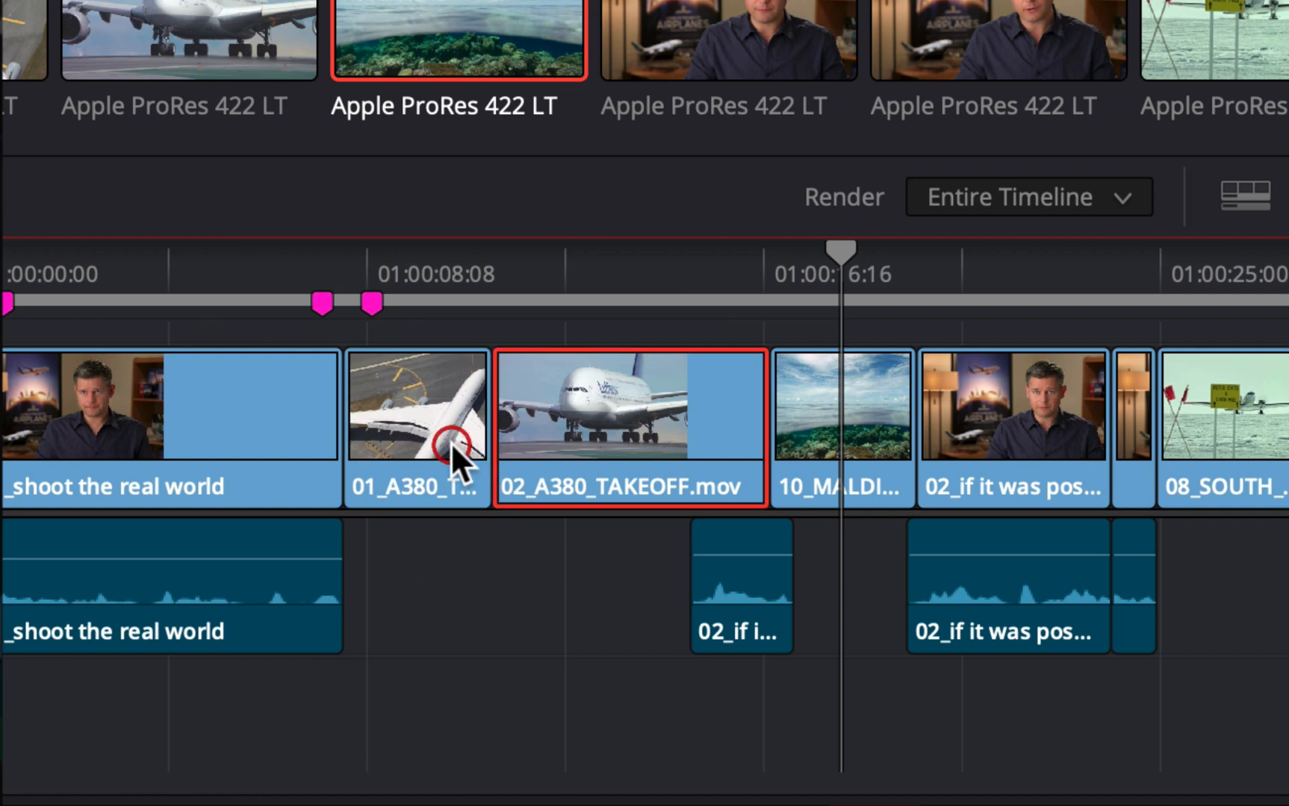
{"action": "left_click", "coordinate": [489, 620]}
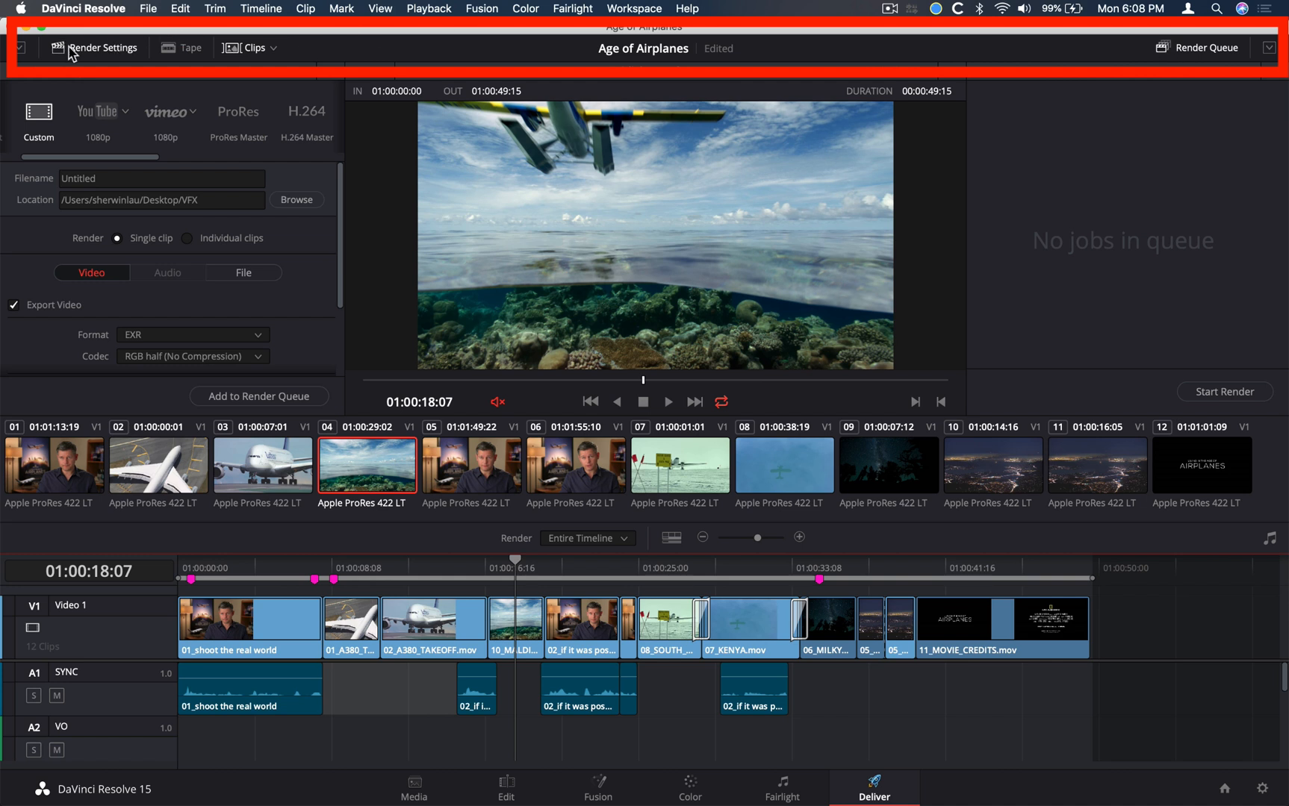
Expand the render settings to full height and return them to the standard layout
{"action": "left_click", "coordinate": [21, 49]}
{"action": "left_click", "coordinate": [21, 49]}
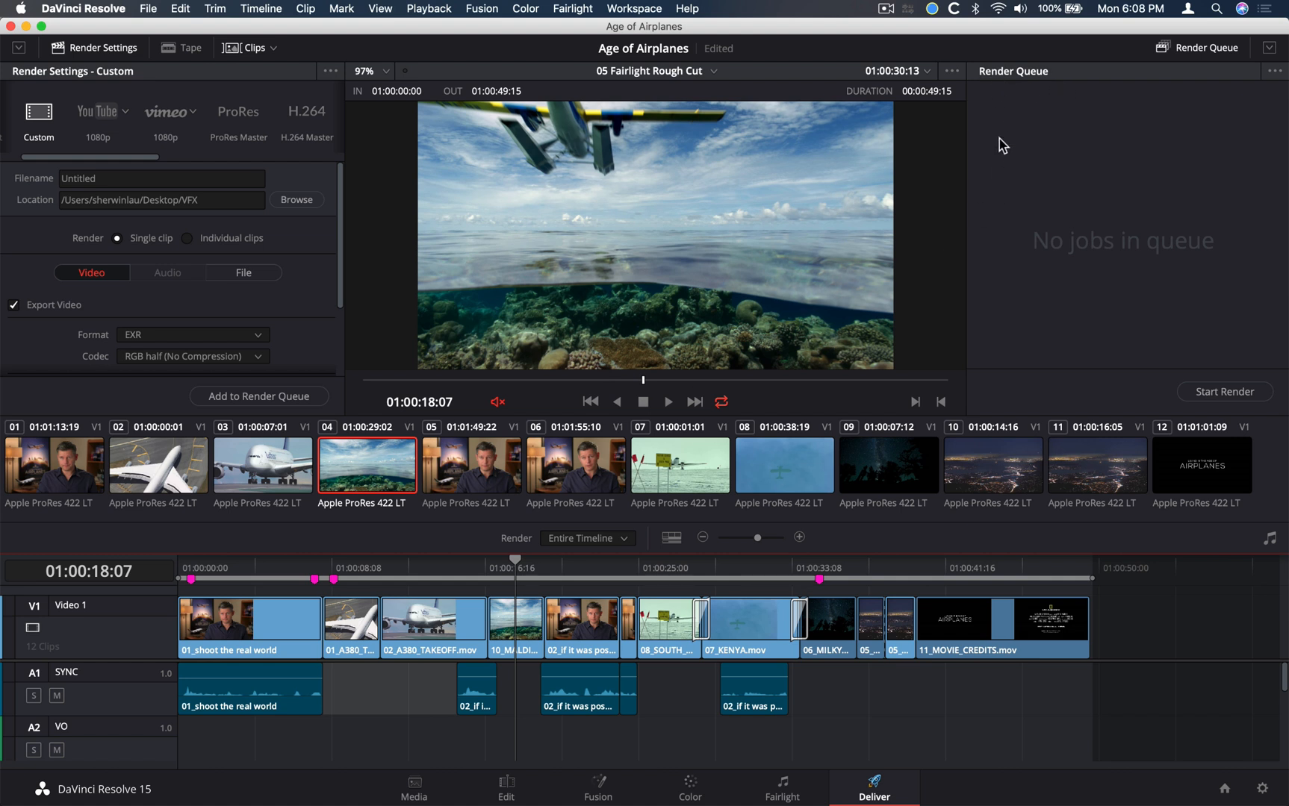
{"action": "left_click", "coordinate": [1043, 319]}
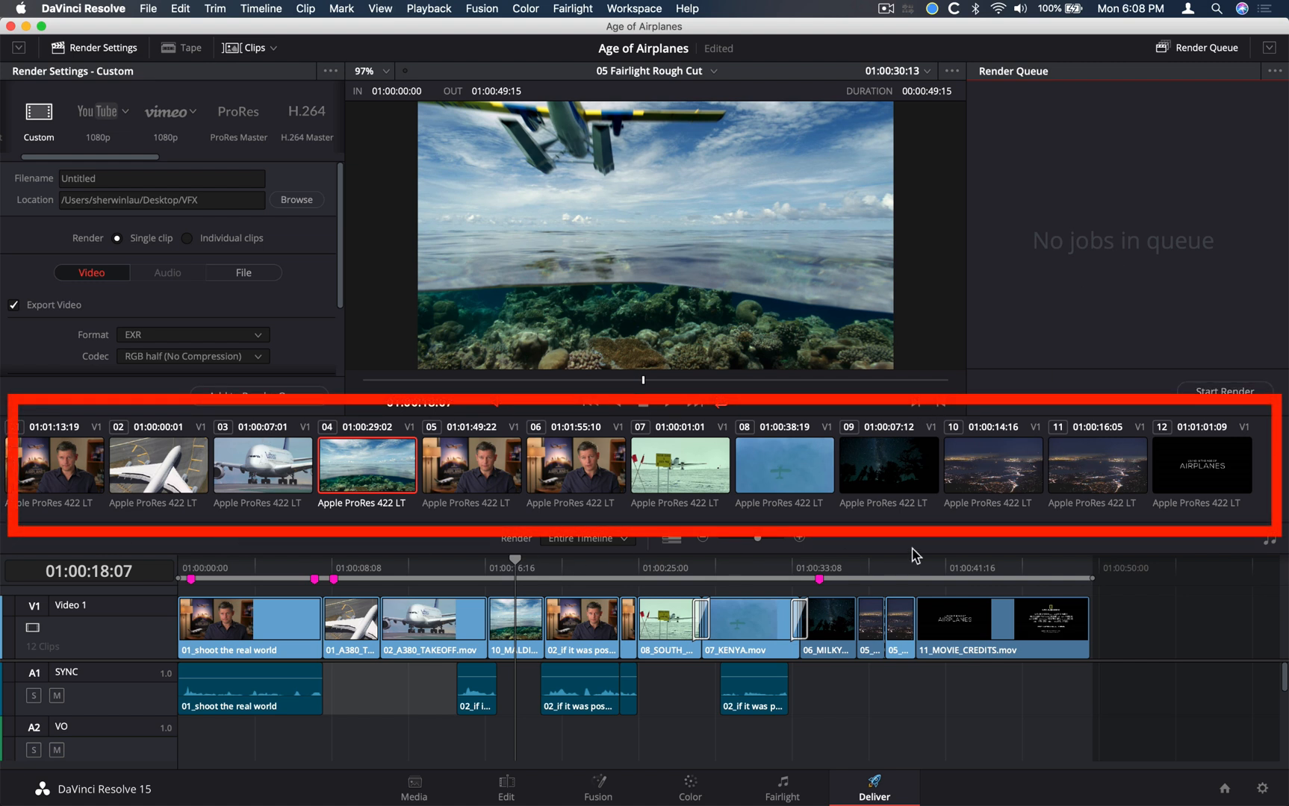
Step through the first seven shots by their thumbnails to view each in the viewer, ending on shot 07
{"action": "left_click", "coordinate": [581, 469]}
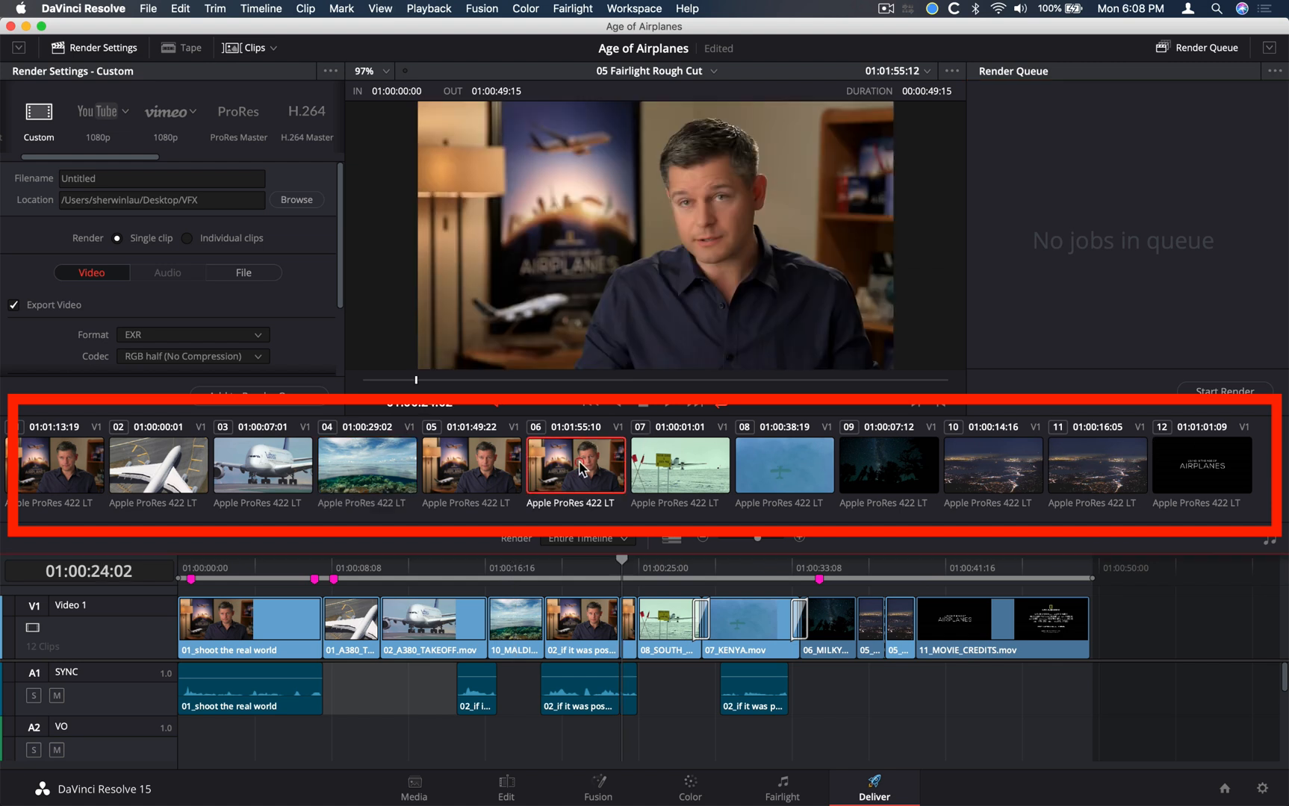
{"action": "left_click", "coordinate": [489, 466]}
{"action": "left_click", "coordinate": [351, 467]}
{"action": "left_click", "coordinate": [257, 467]}
{"action": "left_click", "coordinate": [166, 472]}
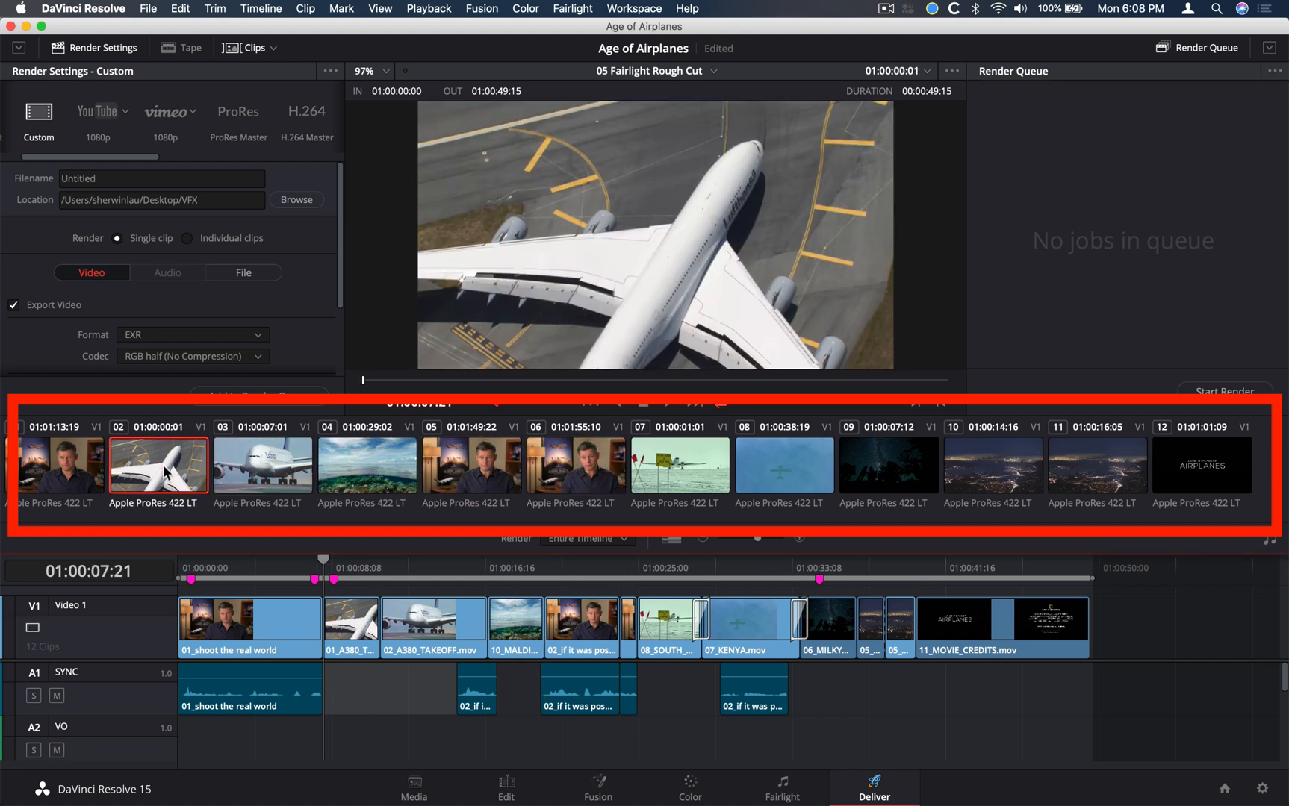
{"action": "left_click", "coordinate": [75, 467]}
{"action": "left_click", "coordinate": [448, 464]}
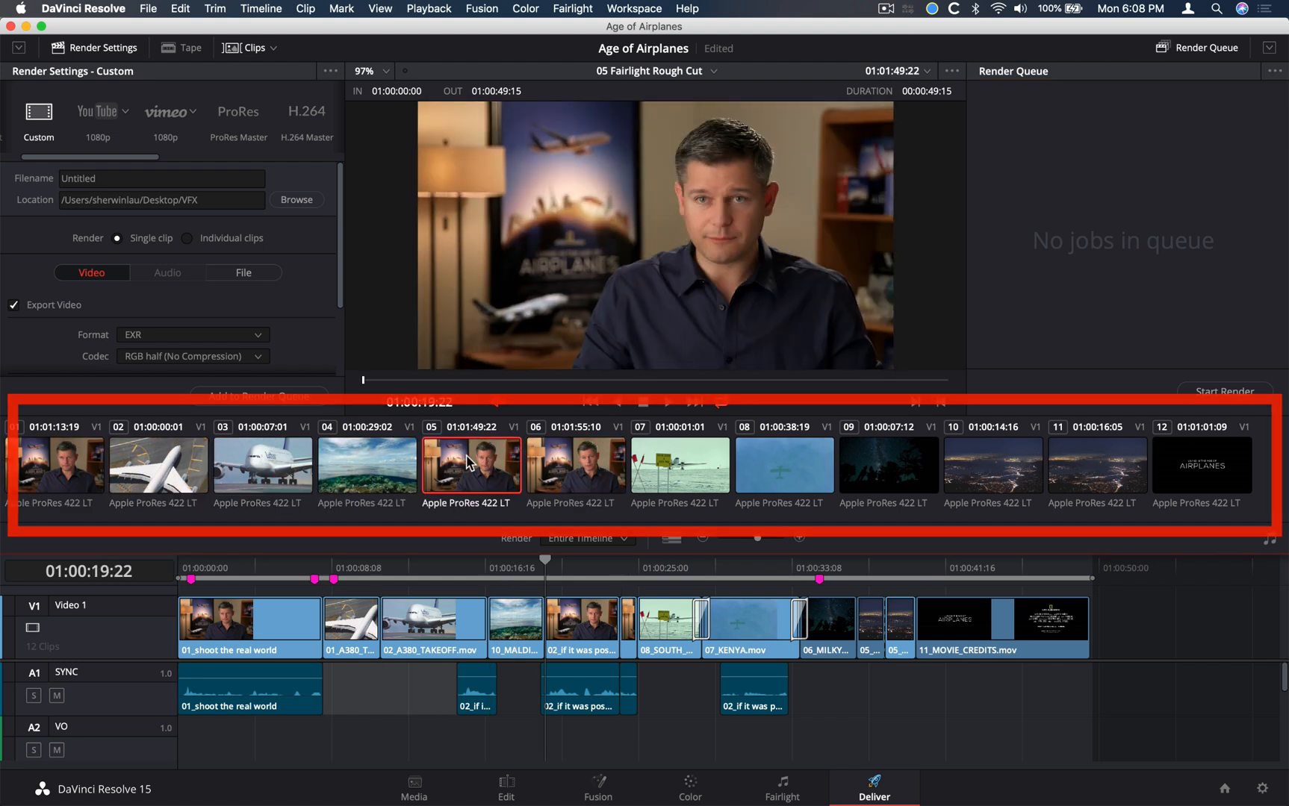
{"action": "left_click", "coordinate": [595, 461]}
{"action": "left_click", "coordinate": [659, 465]}
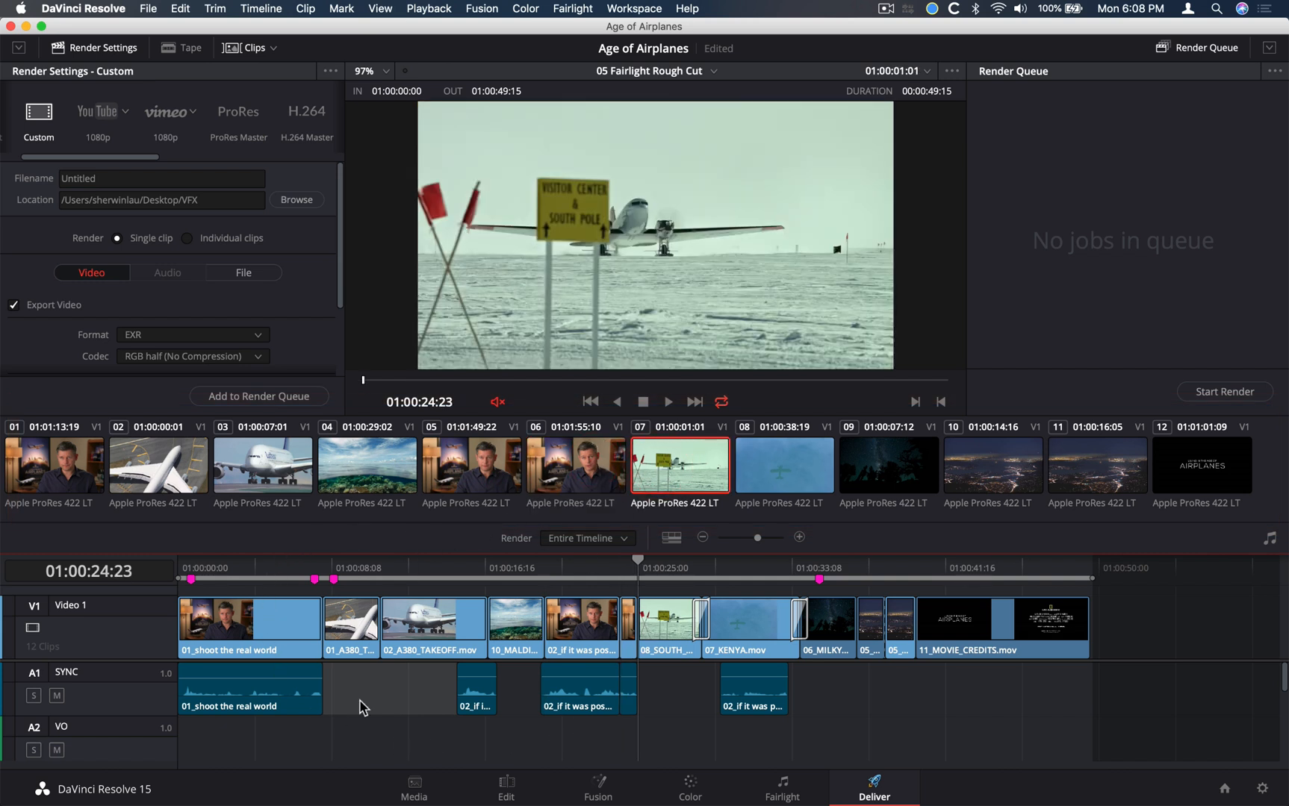
Reduce the video and audio track heights to their minimum so more timeline tracks fit in view
{"action": "scroll", "coordinate": [359, 708], "scroll_direction": "down", "scroll_amount": 5}
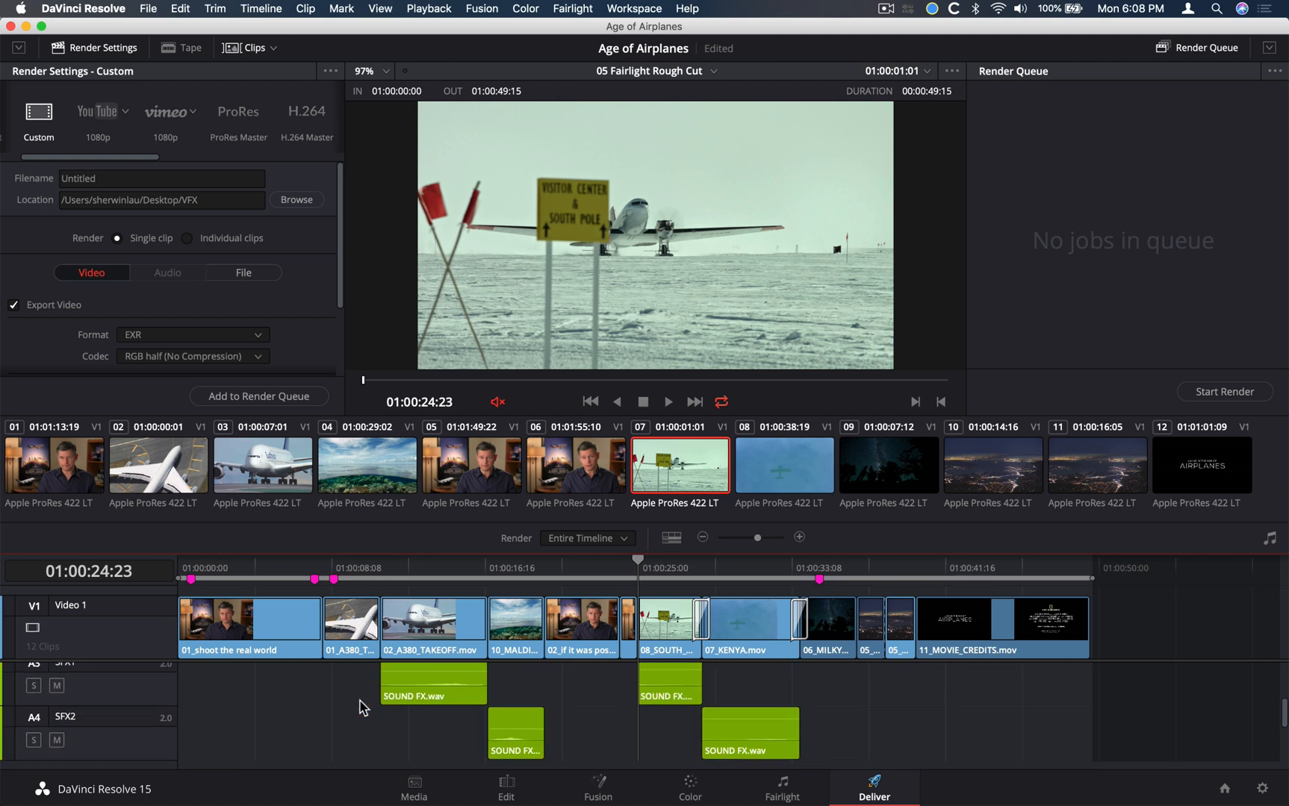
{"action": "scroll", "coordinate": [359, 706], "scroll_direction": "up", "scroll_amount": 5}
{"action": "left_click", "coordinate": [675, 539]}
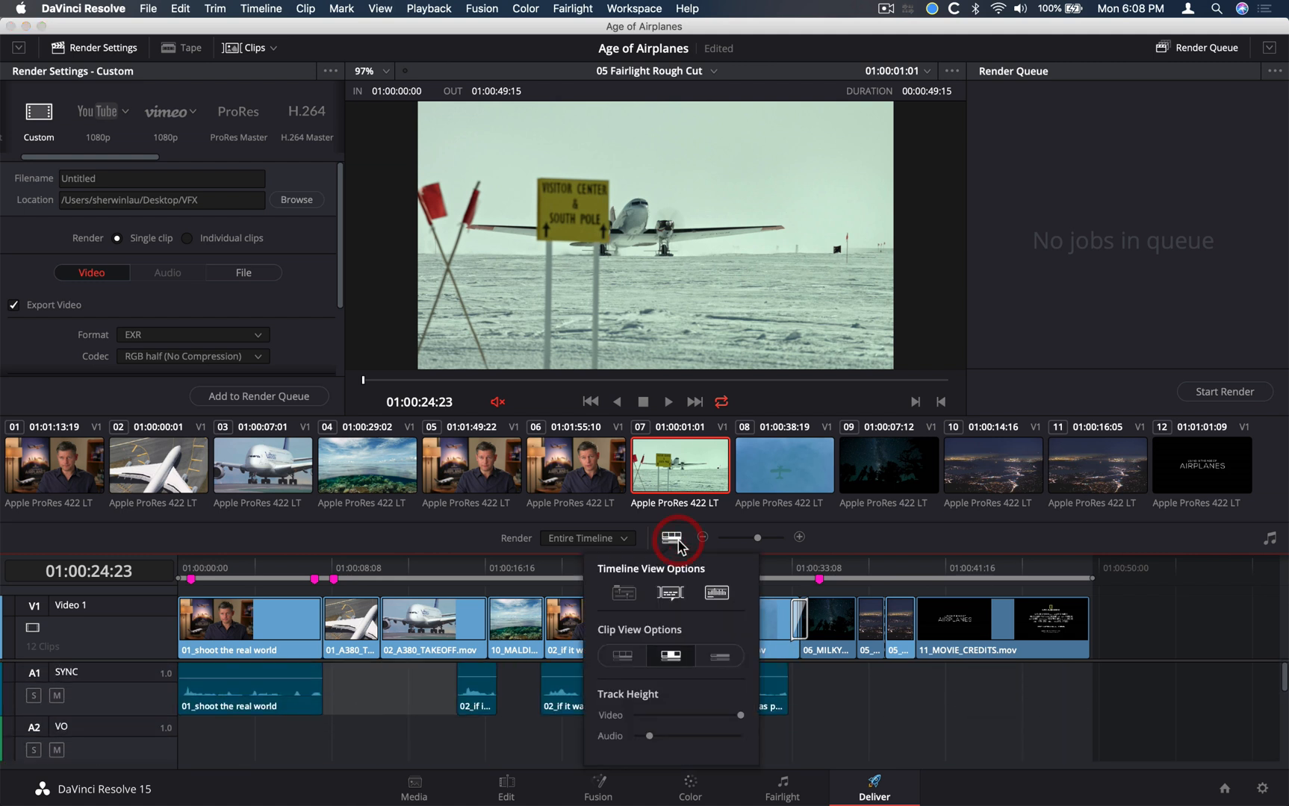
{"action": "left_click_drag", "start_coordinate": [649, 737], "coordinate": [619, 740]}
{"action": "left_click", "coordinate": [655, 715]}
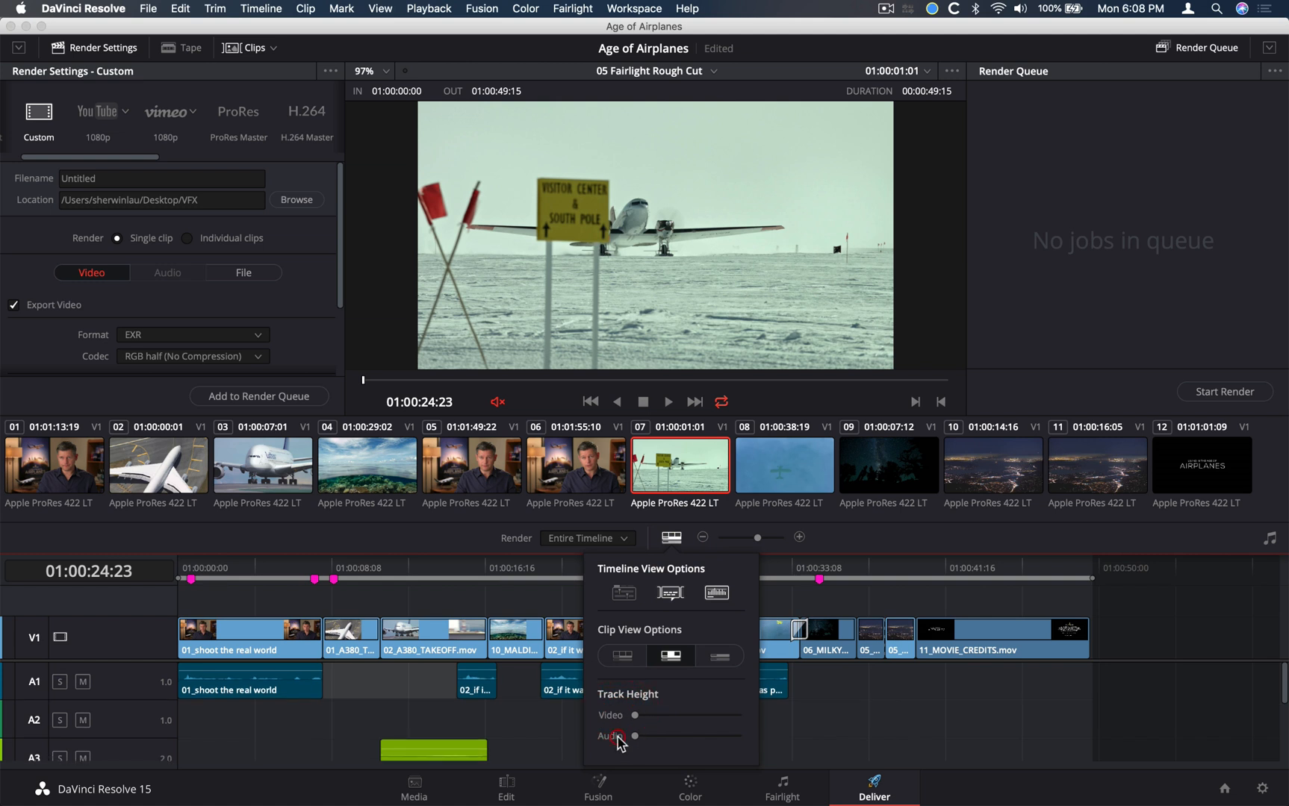
{"action": "left_click", "coordinate": [579, 738]}
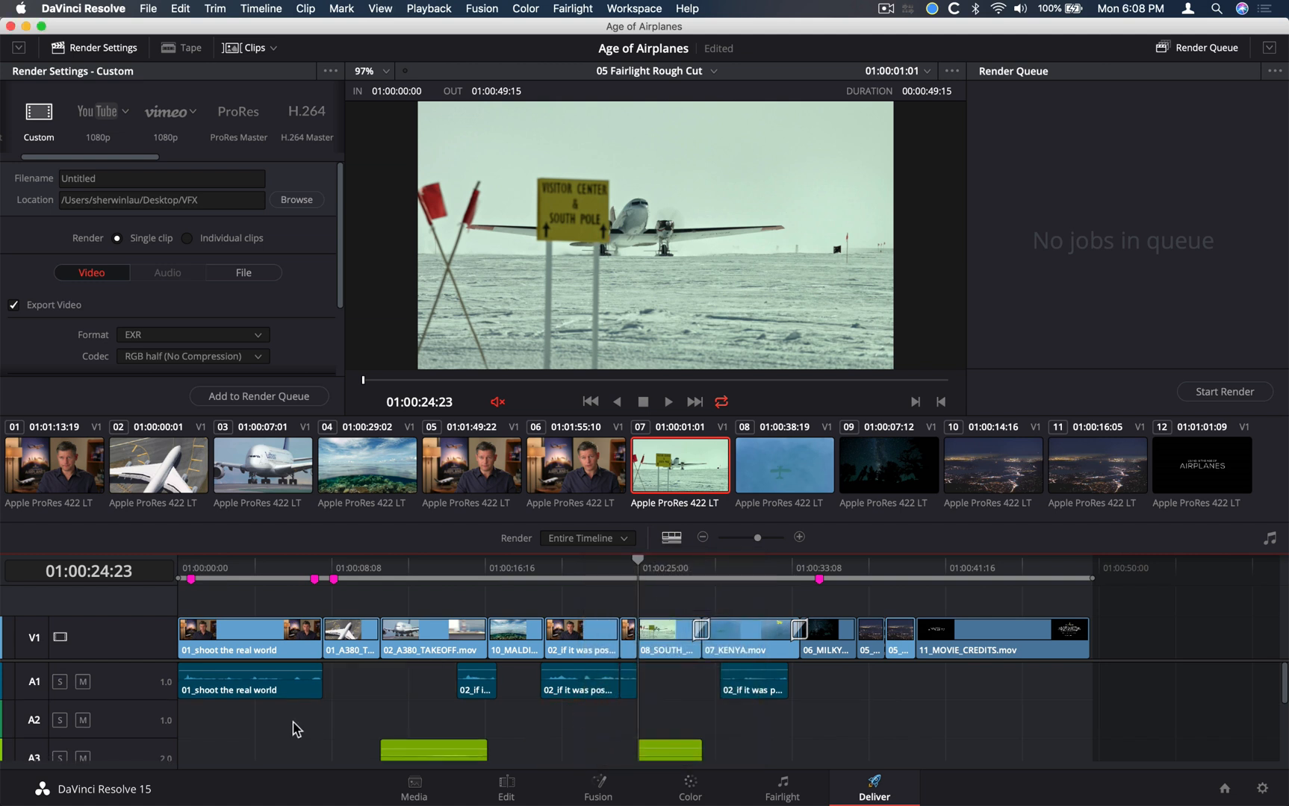
{"action": "scroll", "coordinate": [293, 724], "scroll_direction": "down", "scroll_amount": 5}
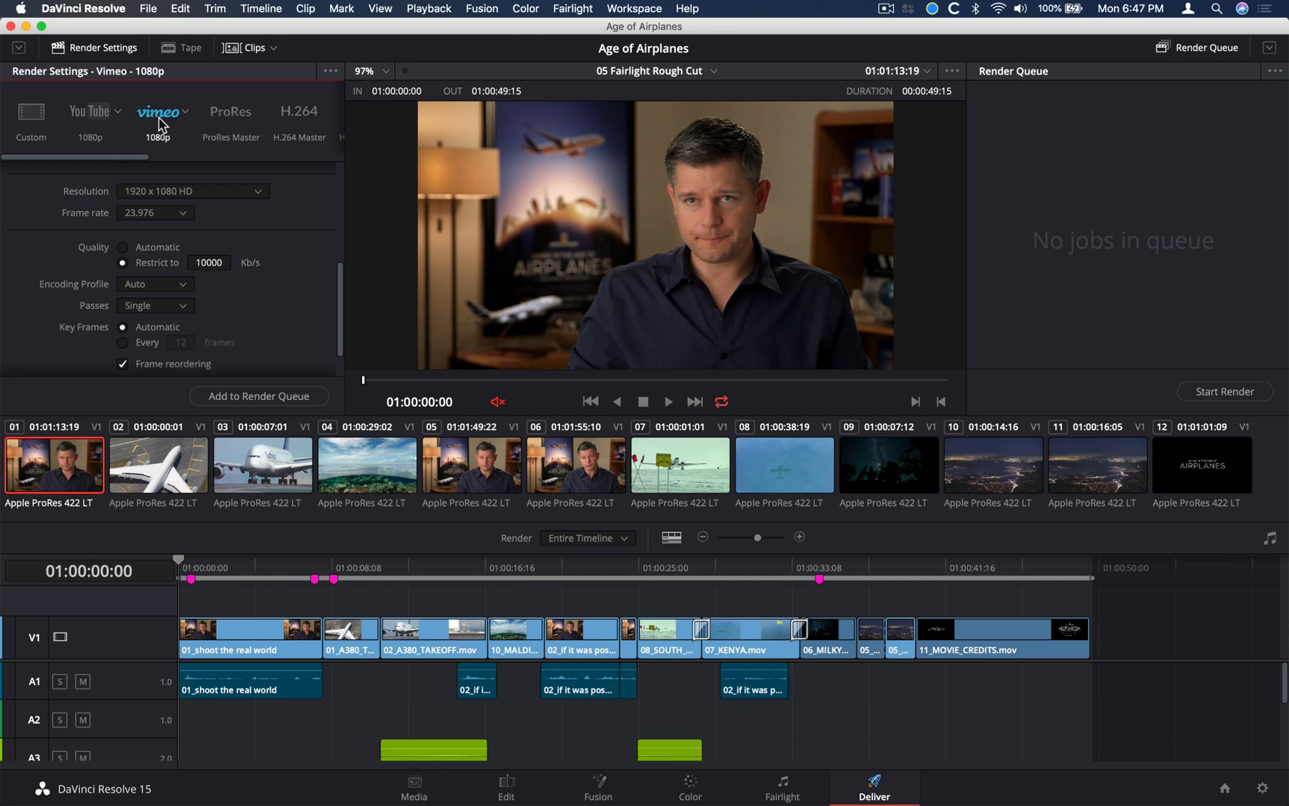
Choose the Vimeo 1080p render preset and review its format, resolution and quality settings
{"action": "left_click", "coordinate": [159, 119]}
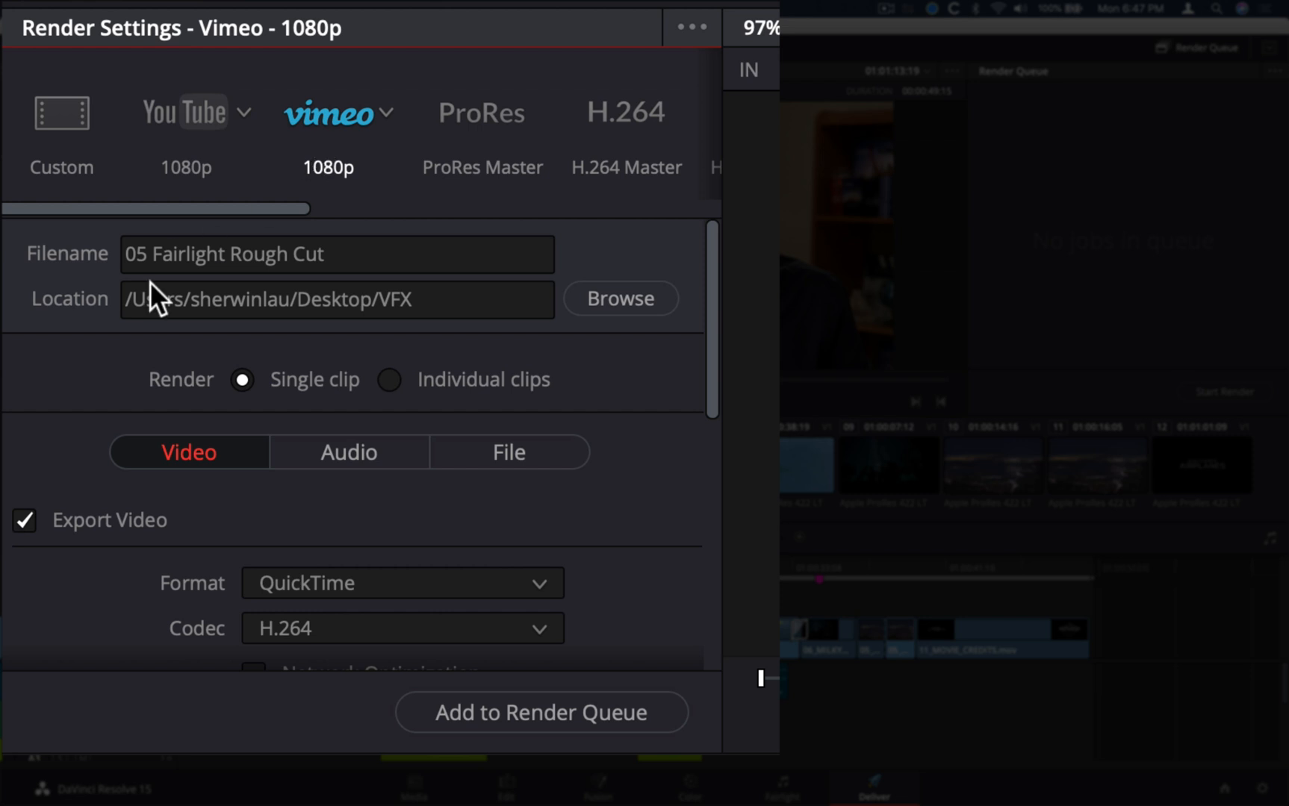
{"action": "scroll", "coordinate": [84, 352], "scroll_direction": "down", "scroll_amount": 10}
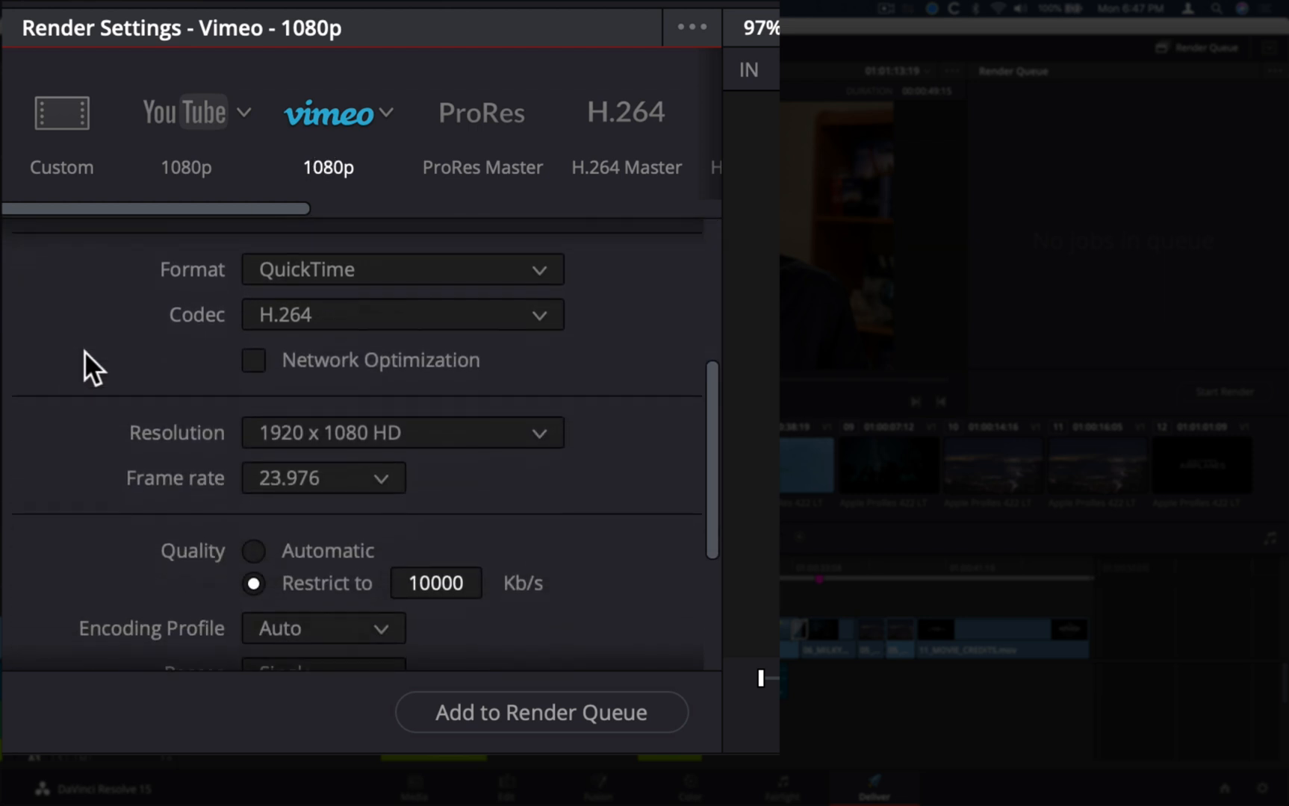
{"action": "scroll", "coordinate": [84, 352], "scroll_direction": "down", "scroll_amount": 3}
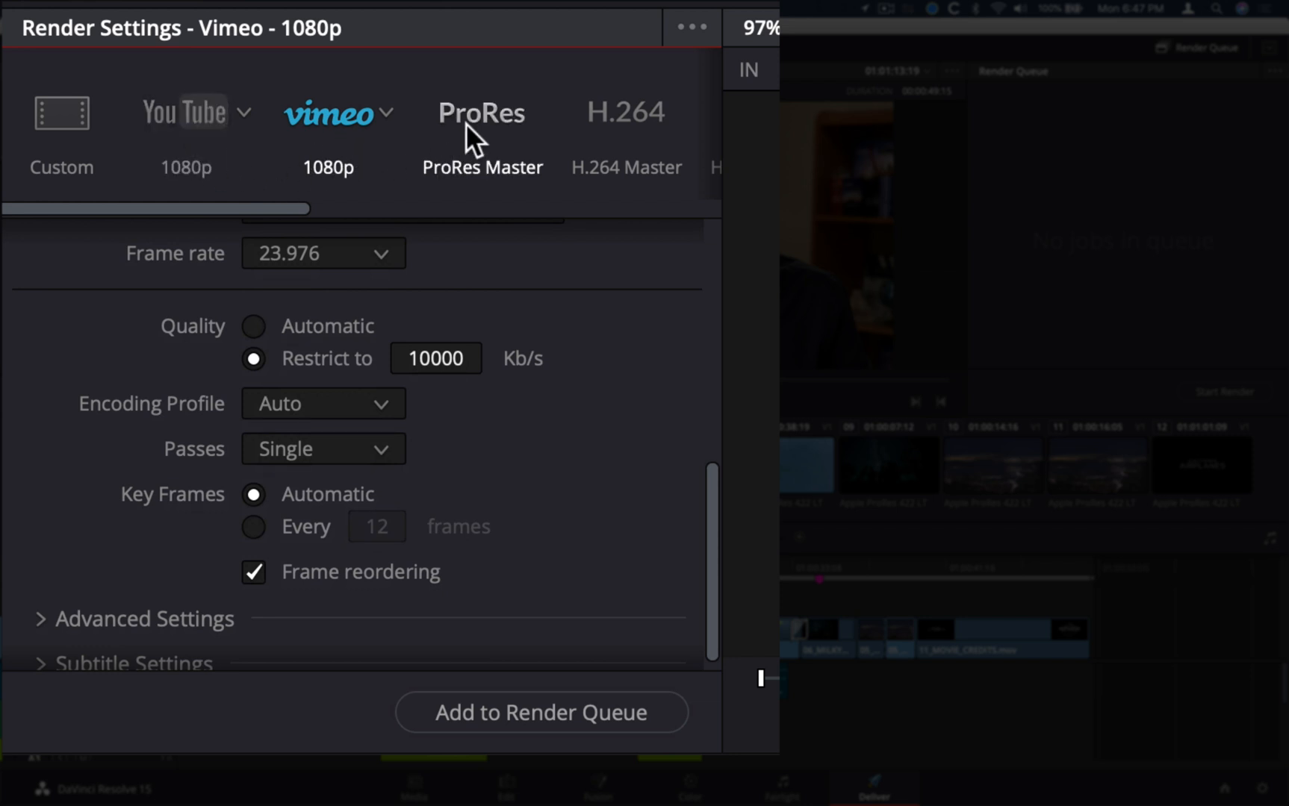
{"action": "left_click_drag", "start_coordinate": [302, 208], "coordinate": [178, 190]}
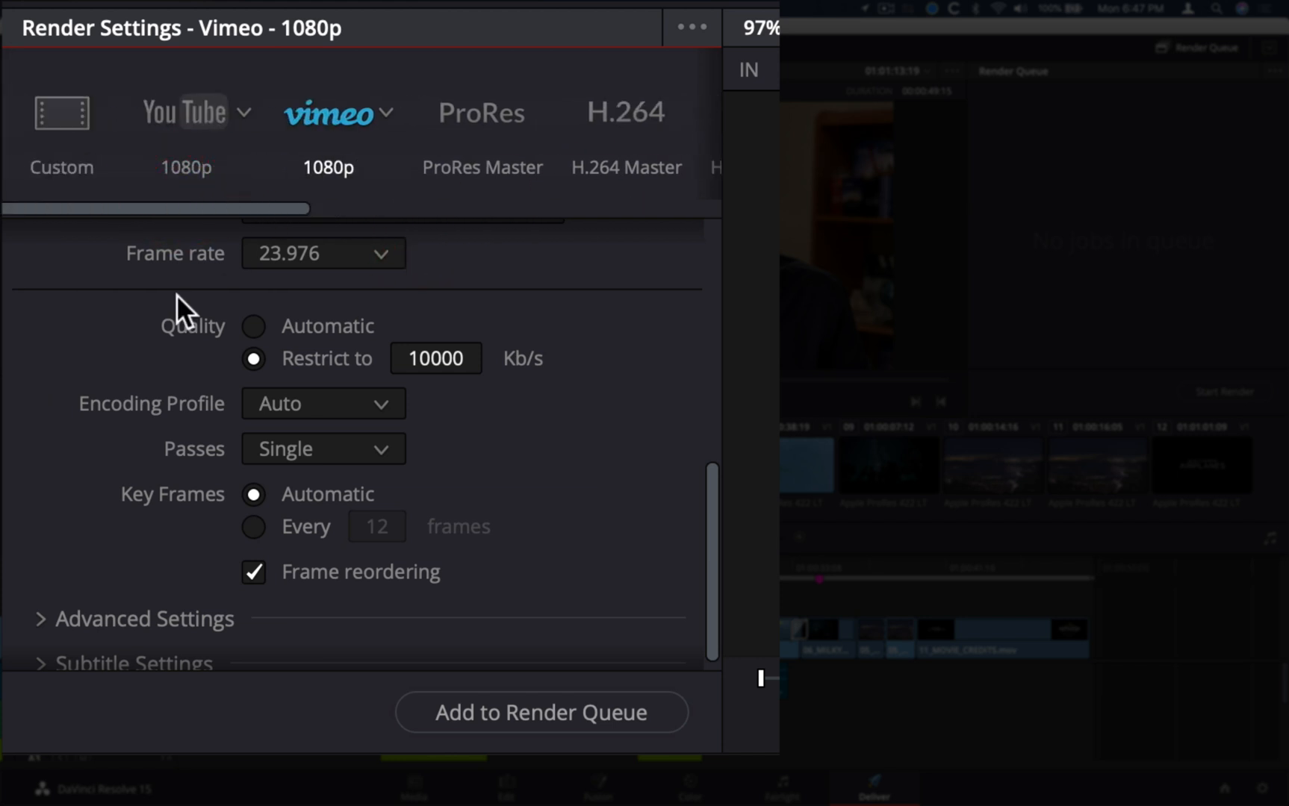
{"action": "scroll", "coordinate": [115, 379], "scroll_direction": "up", "scroll_amount": 10}
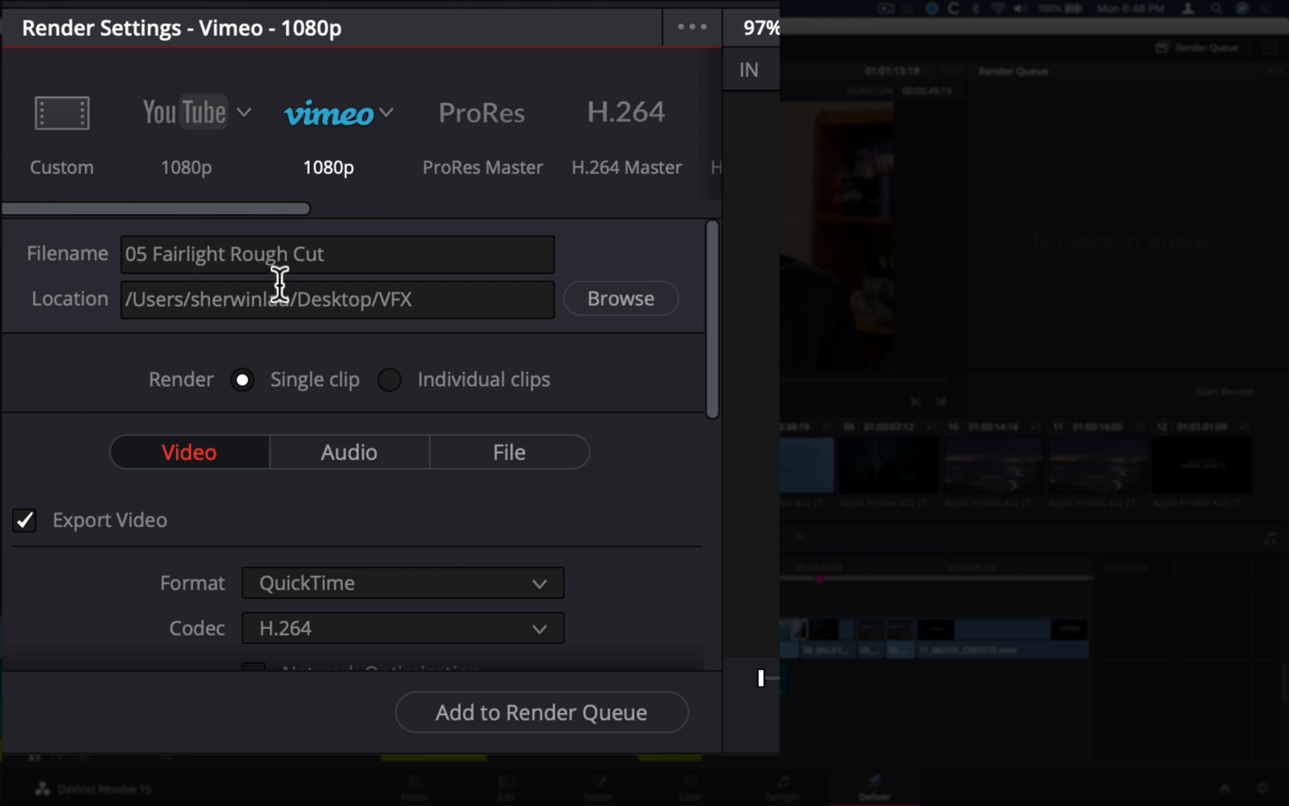
Set the render filename to Web Export
{"action": "left_click", "coordinate": [390, 264]}
{"action": "left_click_drag", "start_coordinate": [389, 264], "coordinate": [104, 229]}
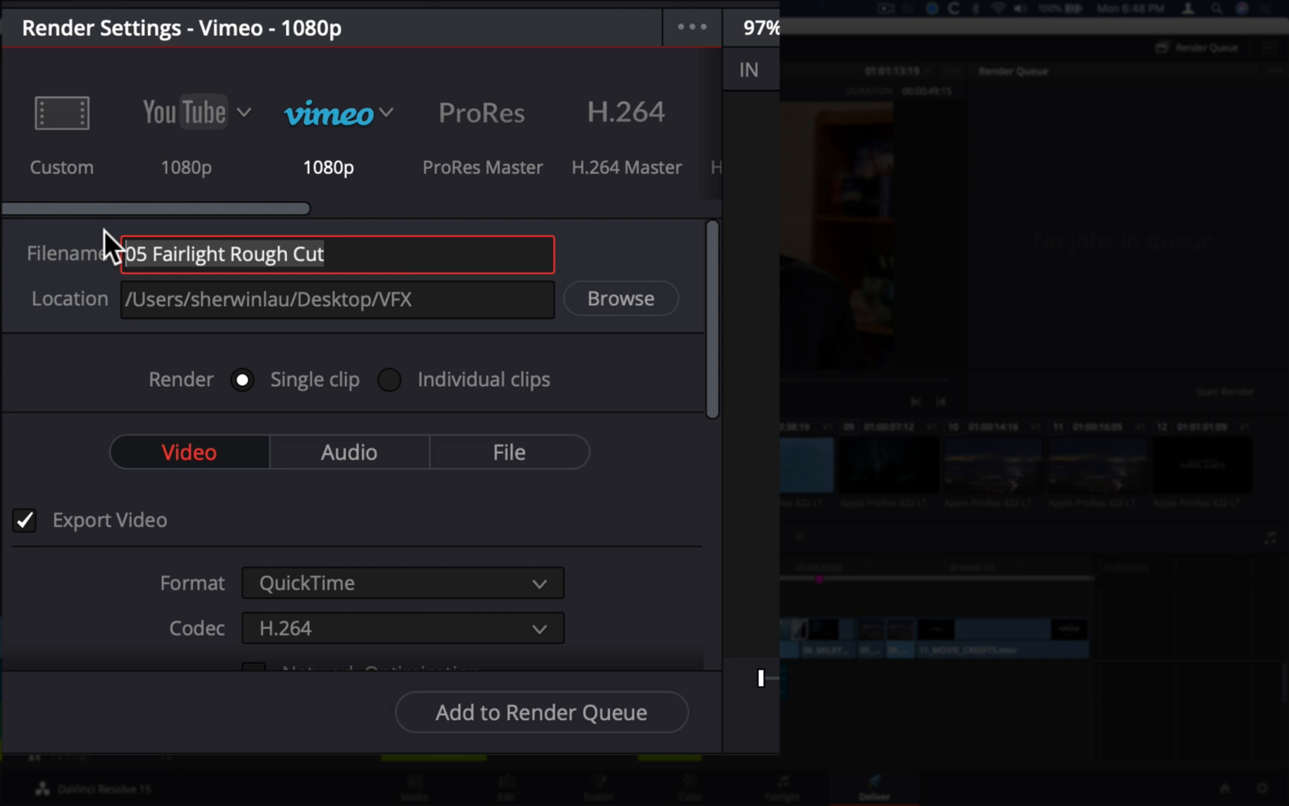
{"action": "type", "text": "Web Export"}
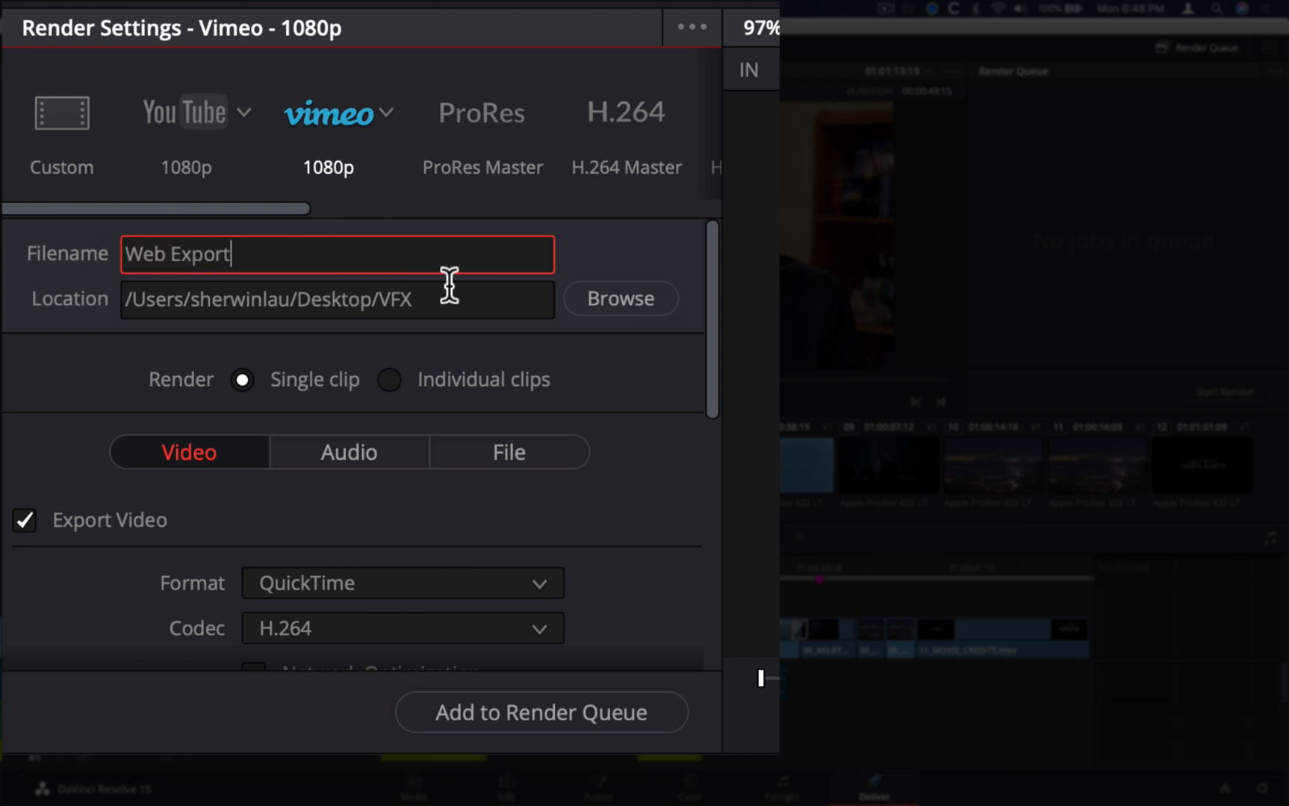
{"action": "left_click", "coordinate": [67, 287]}
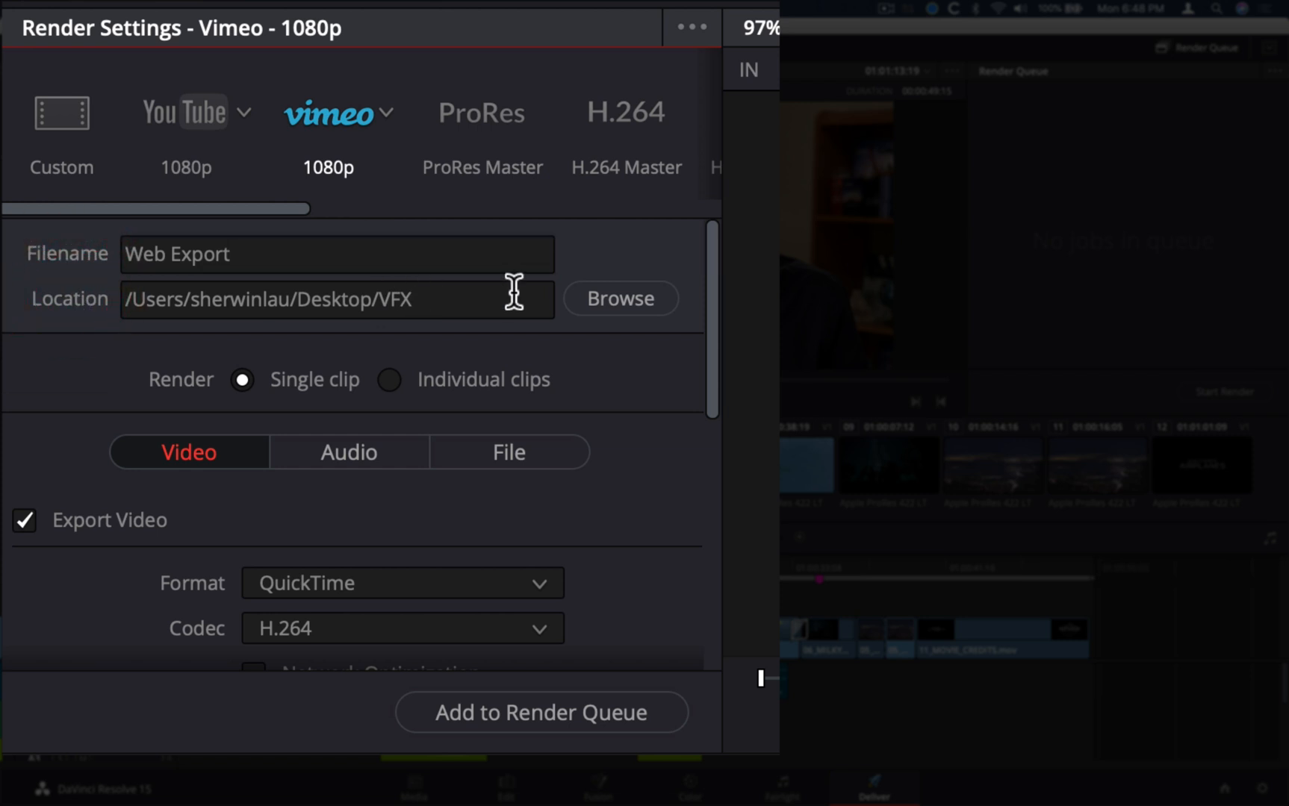
Set the render location to the Desktop folder and choose to render a single clip
{"action": "left_click", "coordinate": [608, 297]}
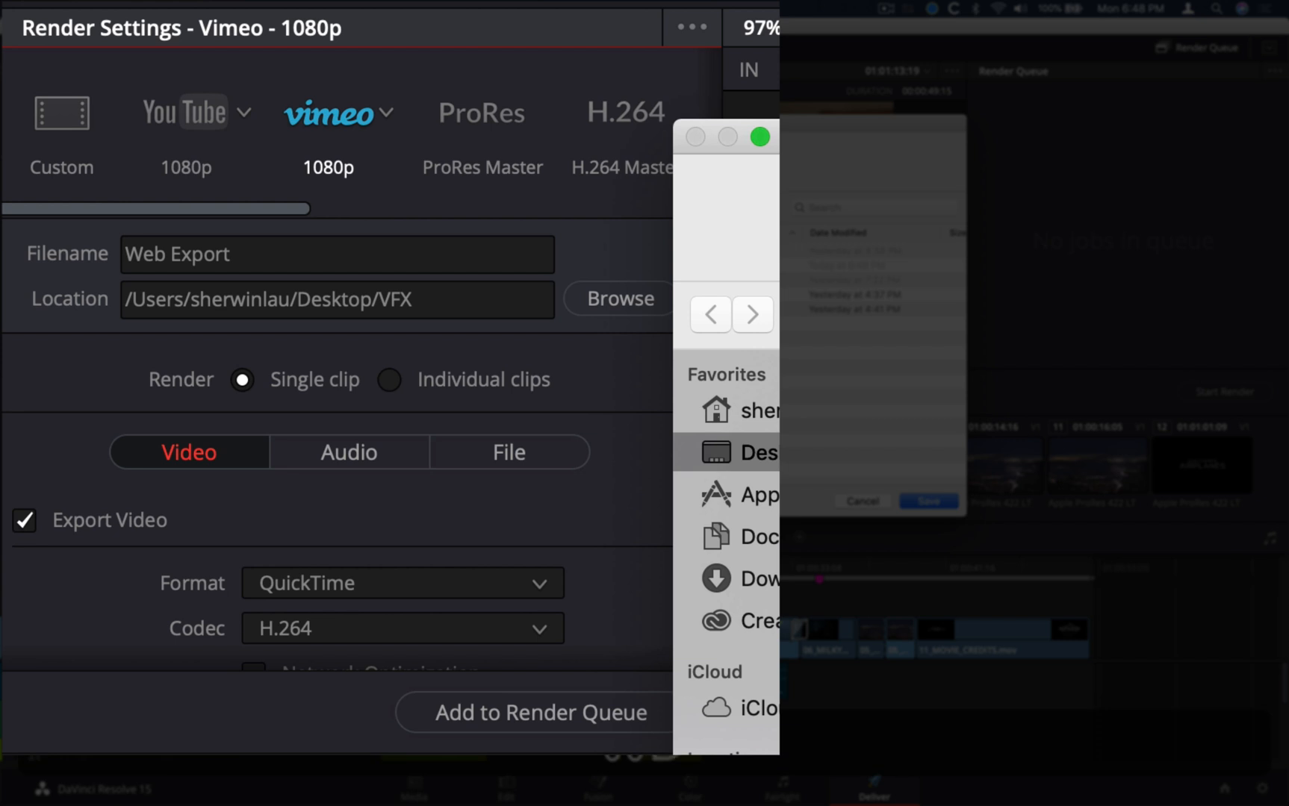
{"action": "left_click", "coordinate": [932, 503]}
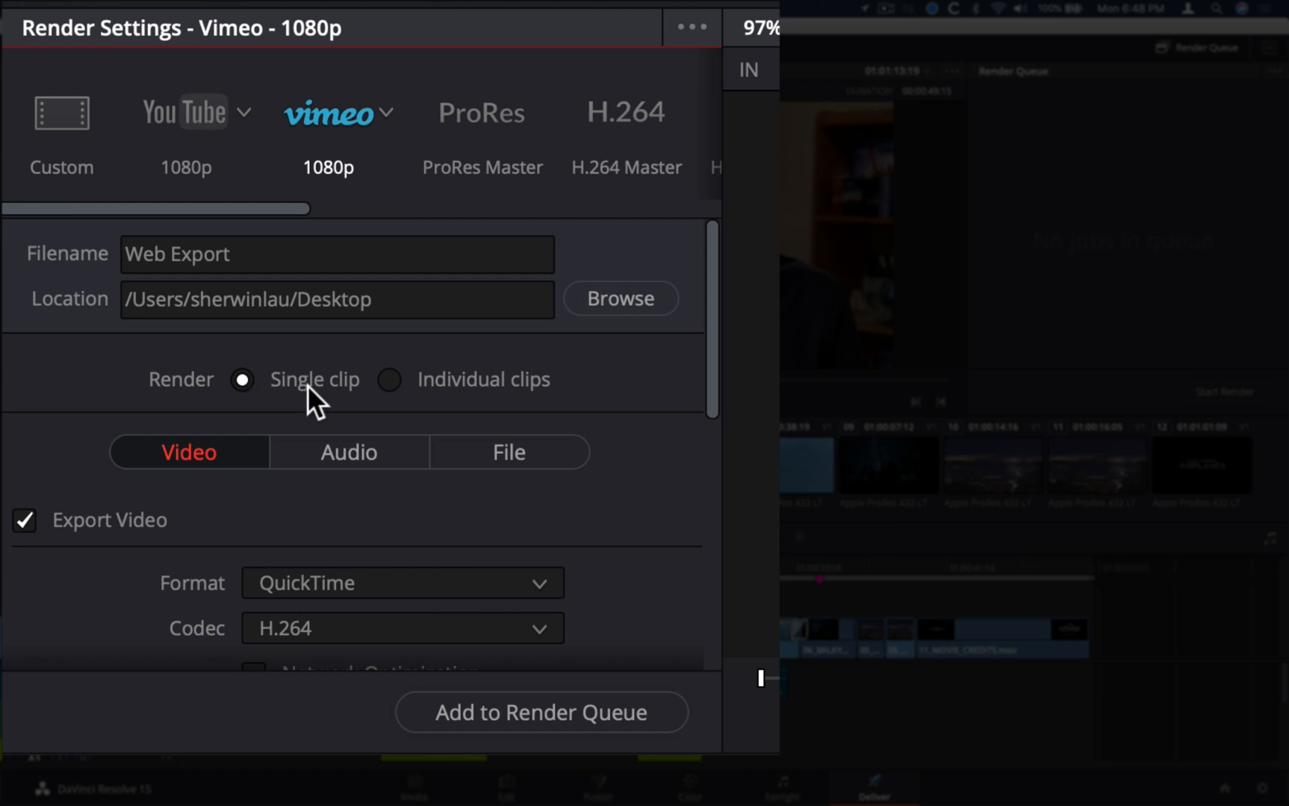
{"action": "left_click", "coordinate": [243, 381]}
{"action": "mouse_move", "coordinate": [454, 388]}
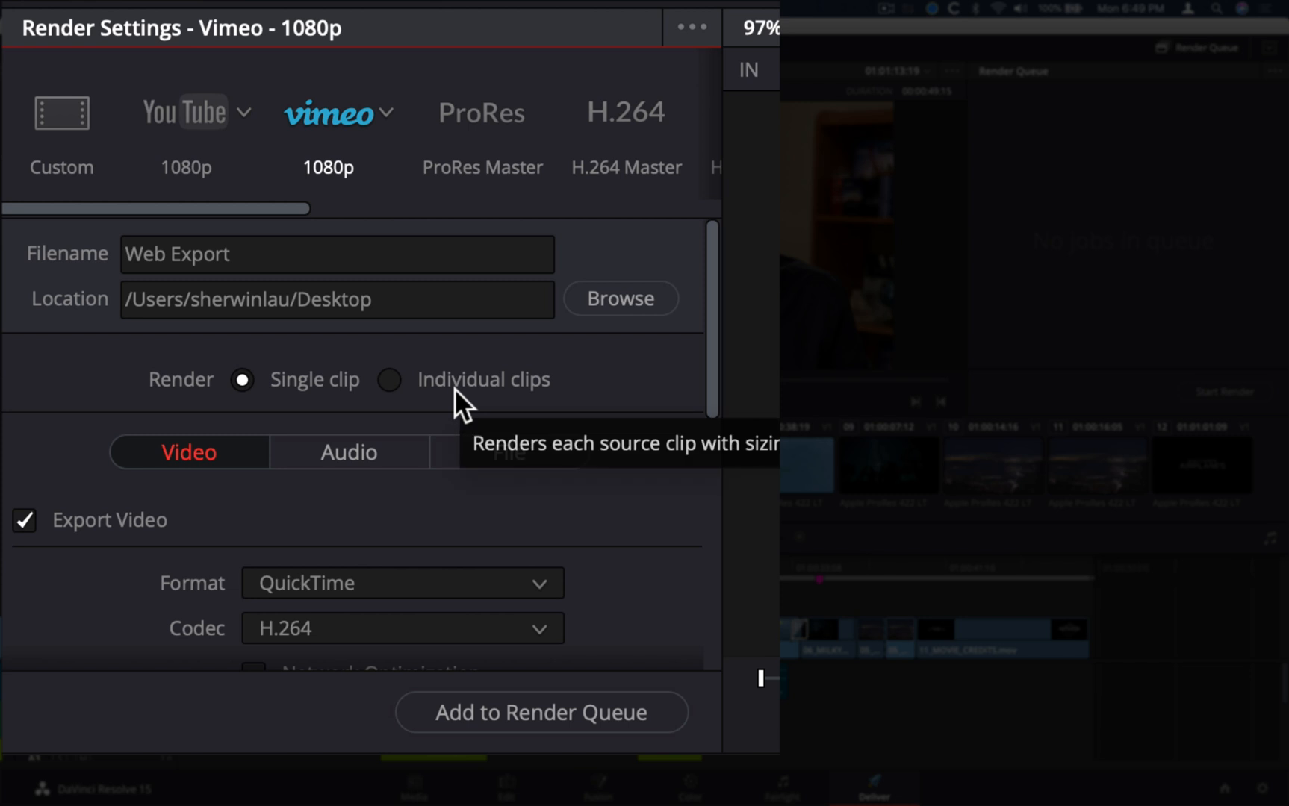
{"action": "mouse_move", "coordinate": [236, 373]}
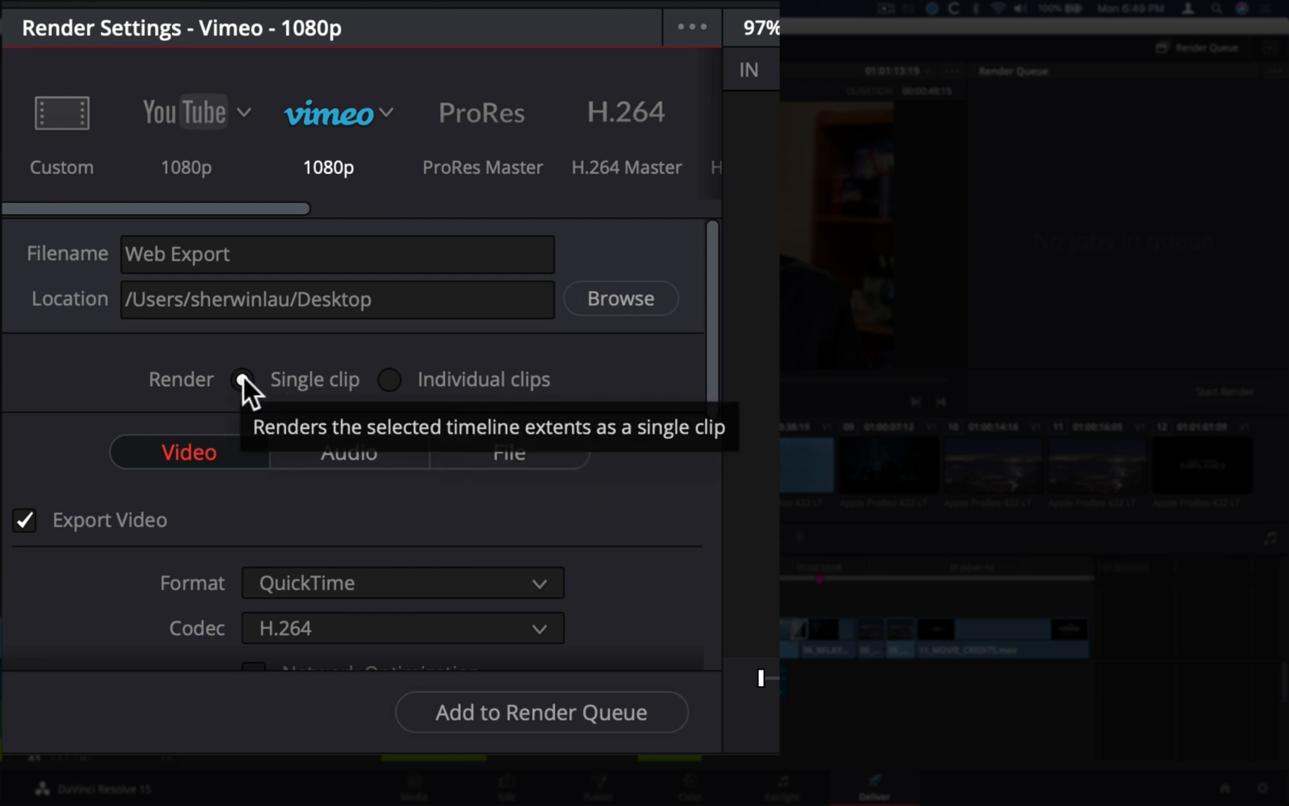
Select Single clip as the render mode for the Web Export file
{"action": "left_click", "coordinate": [243, 377]}
{"action": "left_click", "coordinate": [270, 252]}
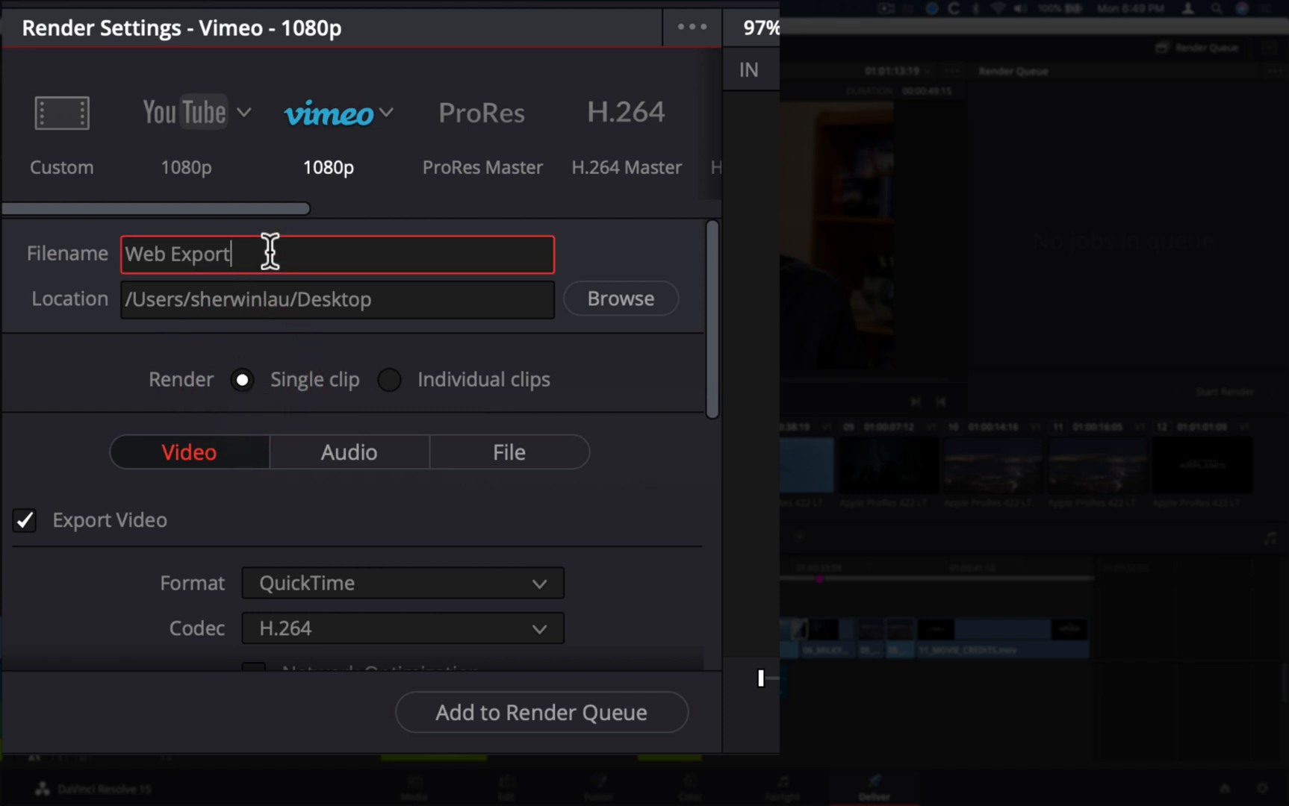
{"action": "left_click", "coordinate": [244, 380]}
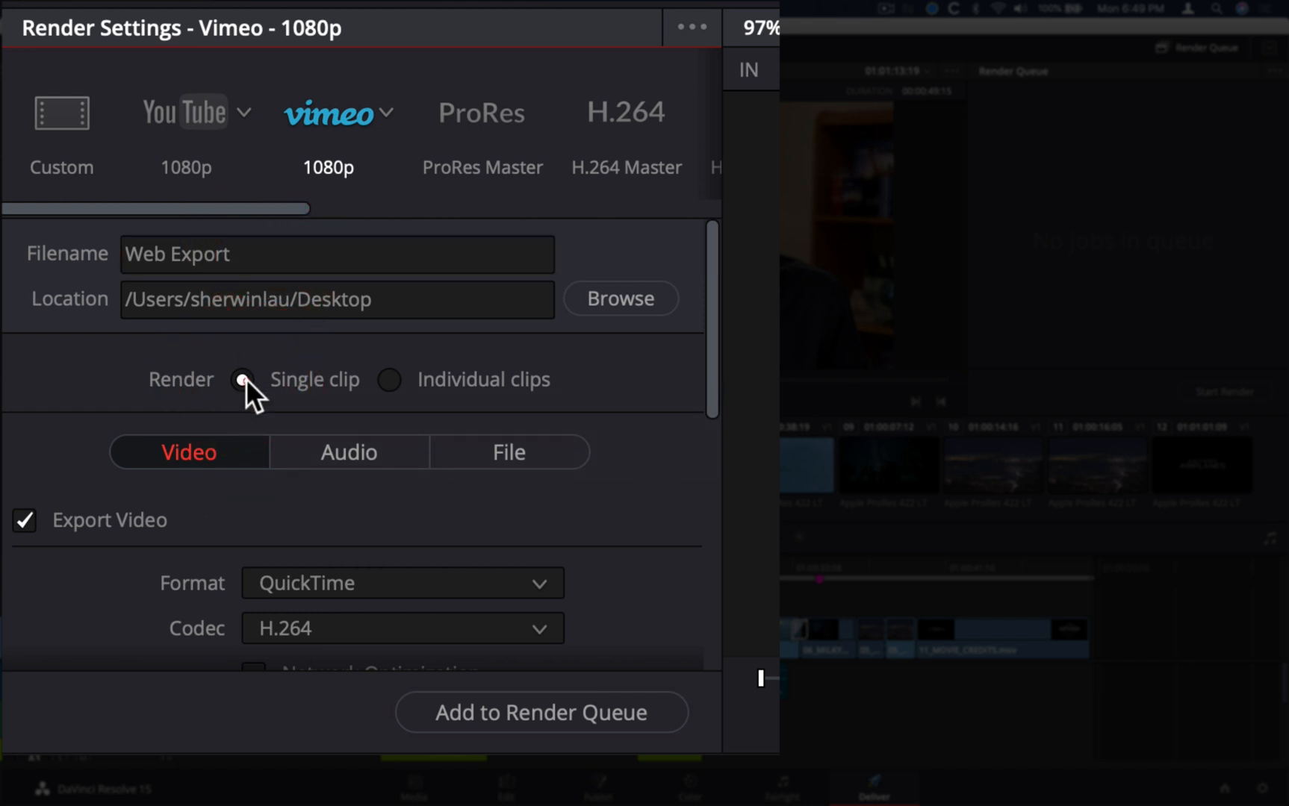
Restrict the video export quality to 7500 Kb/s
{"action": "scroll", "coordinate": [145, 451], "scroll_direction": "down", "scroll_amount": 3}
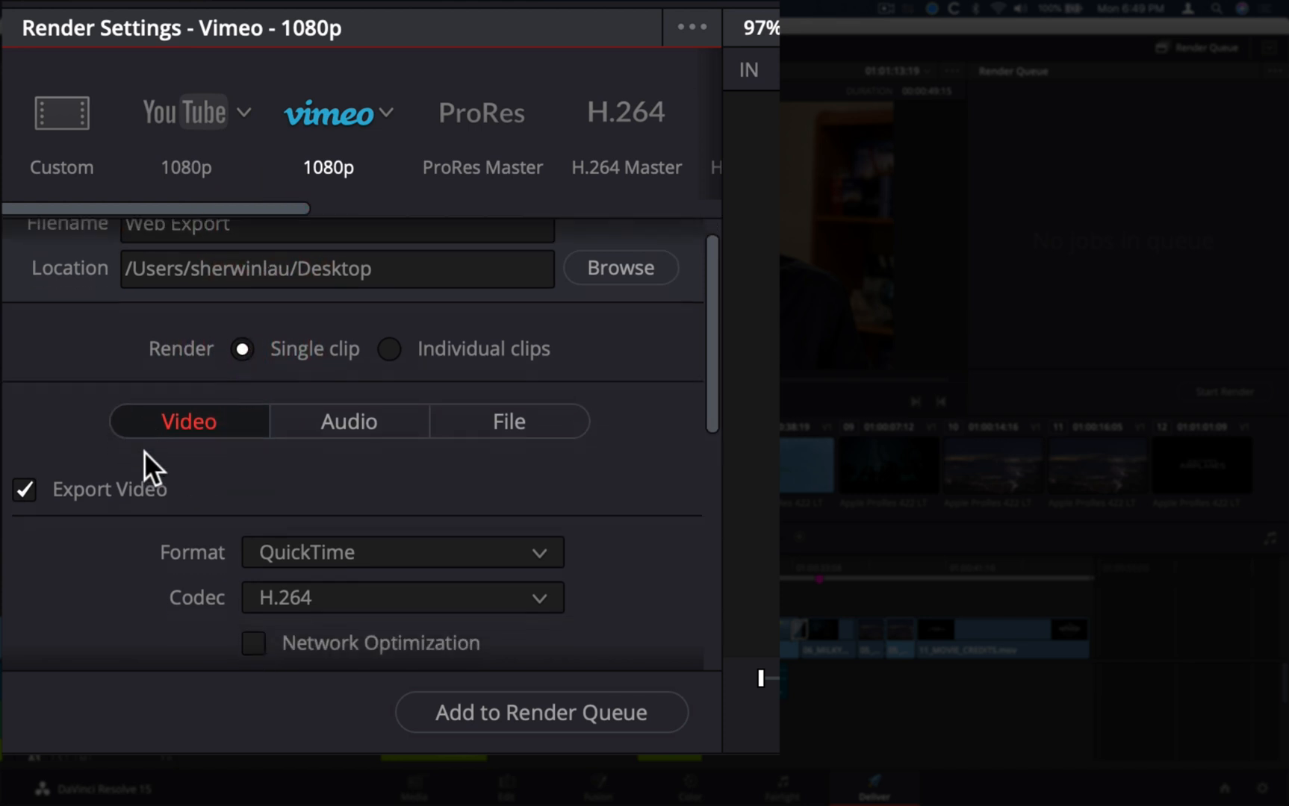
{"action": "scroll", "coordinate": [134, 510], "scroll_direction": "down", "scroll_amount": 1}
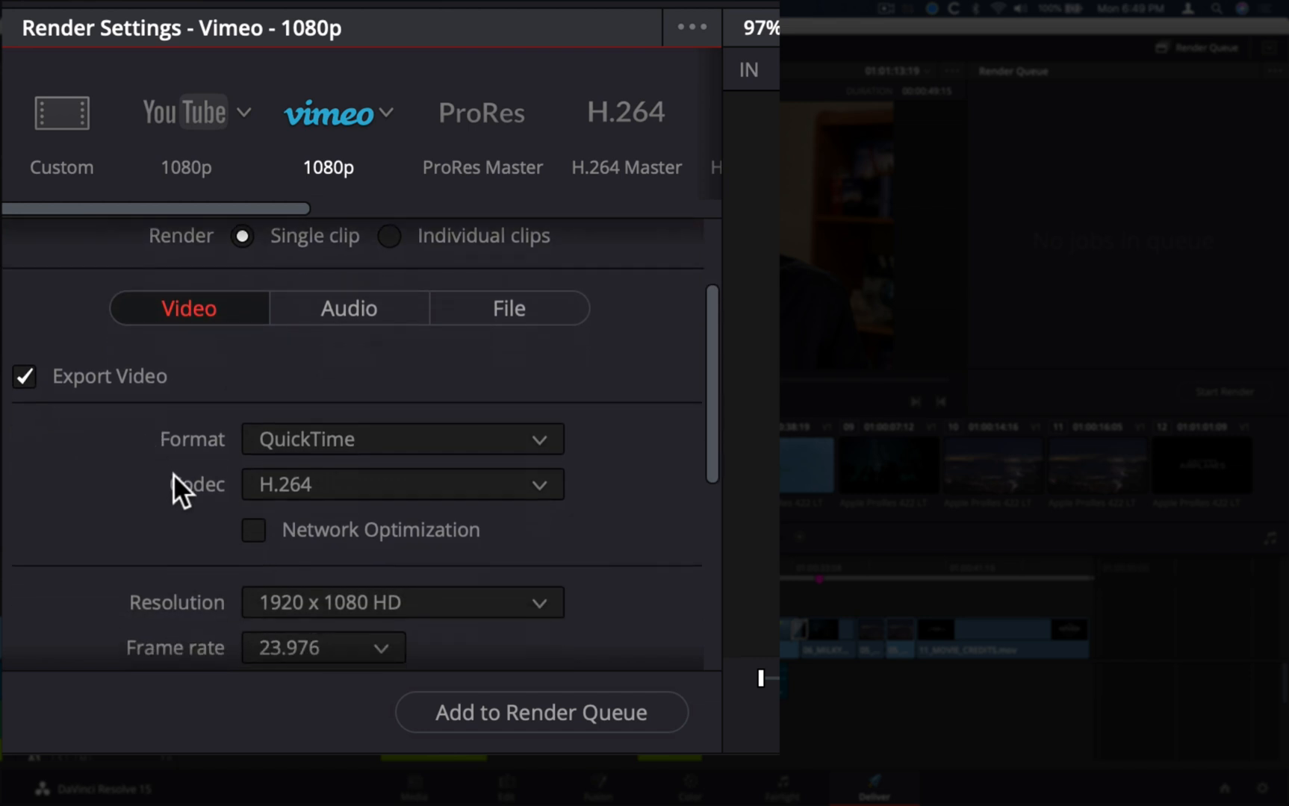
{"action": "scroll", "coordinate": [159, 491], "scroll_direction": "down", "scroll_amount": 5}
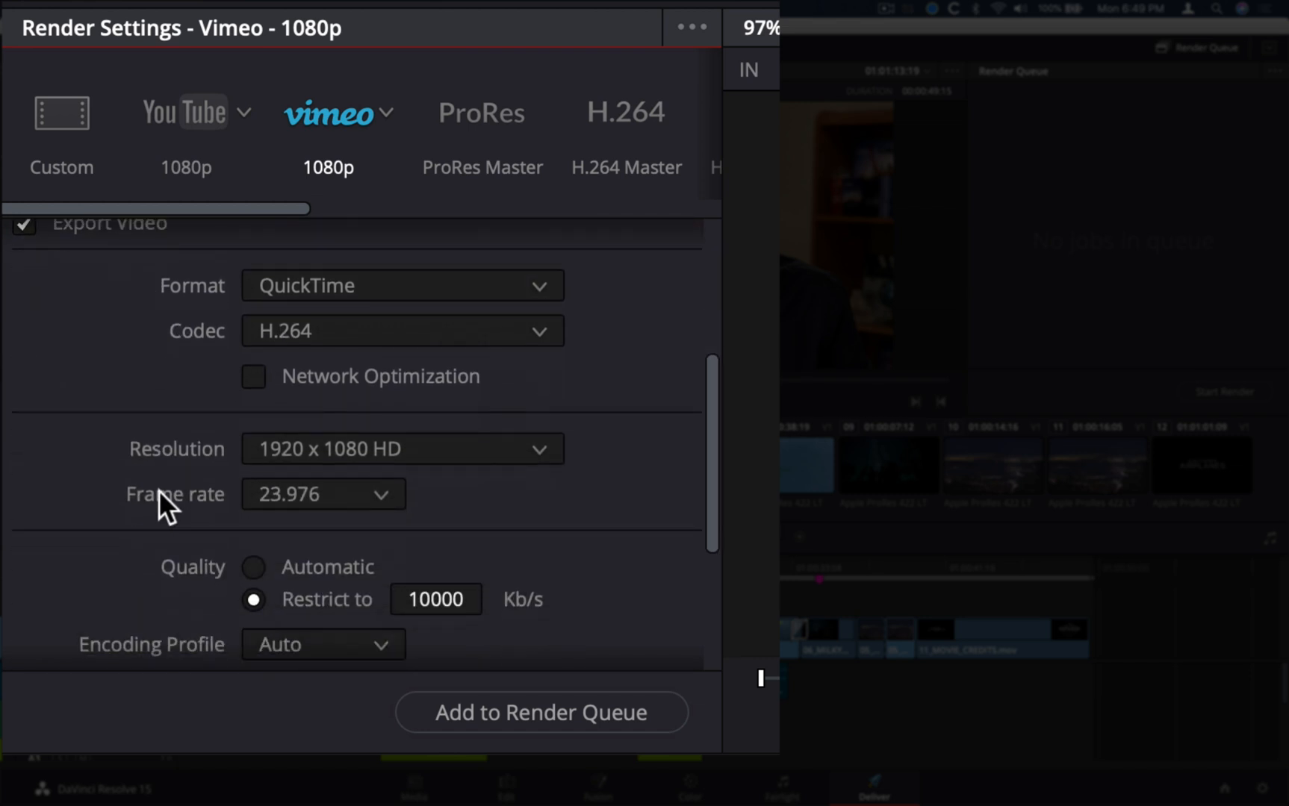
{"action": "scroll", "coordinate": [162, 496], "scroll_direction": "down", "scroll_amount": 5}
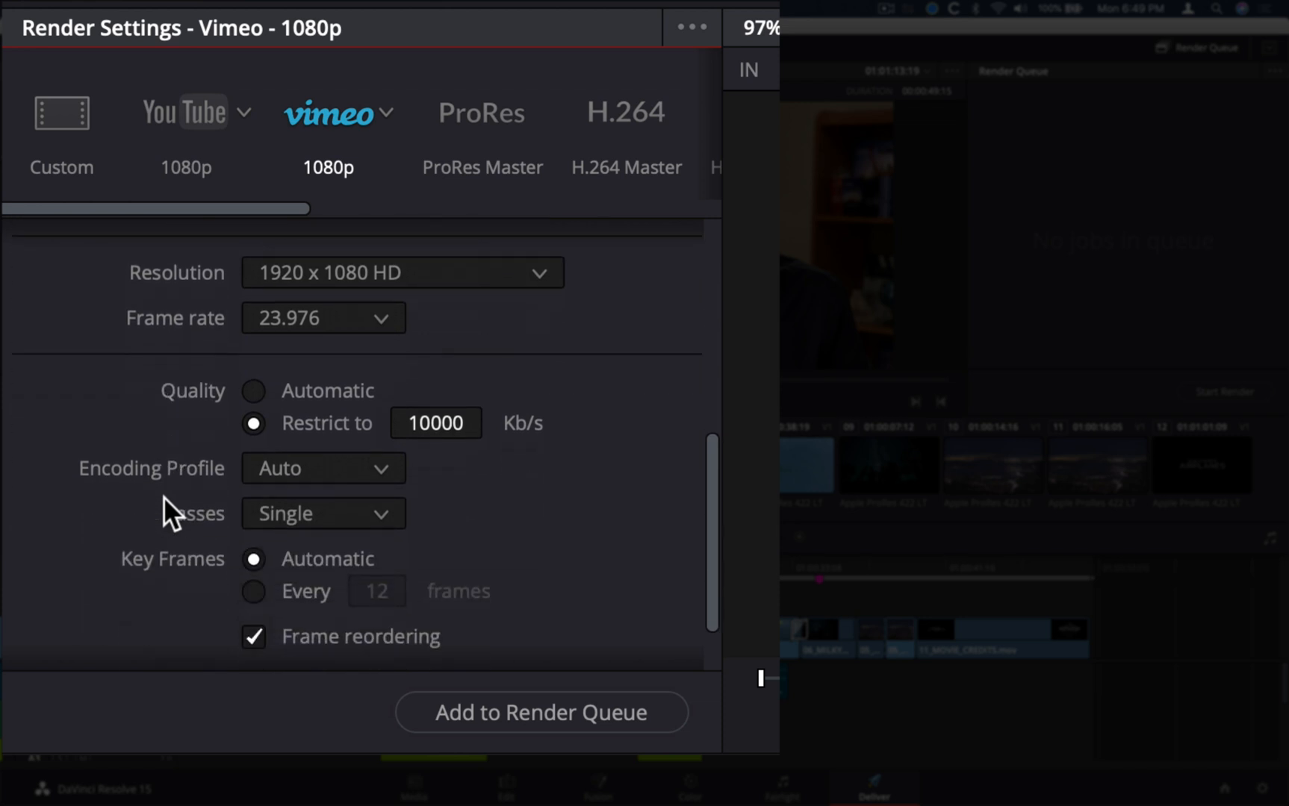
{"action": "left_click", "coordinate": [254, 423]}
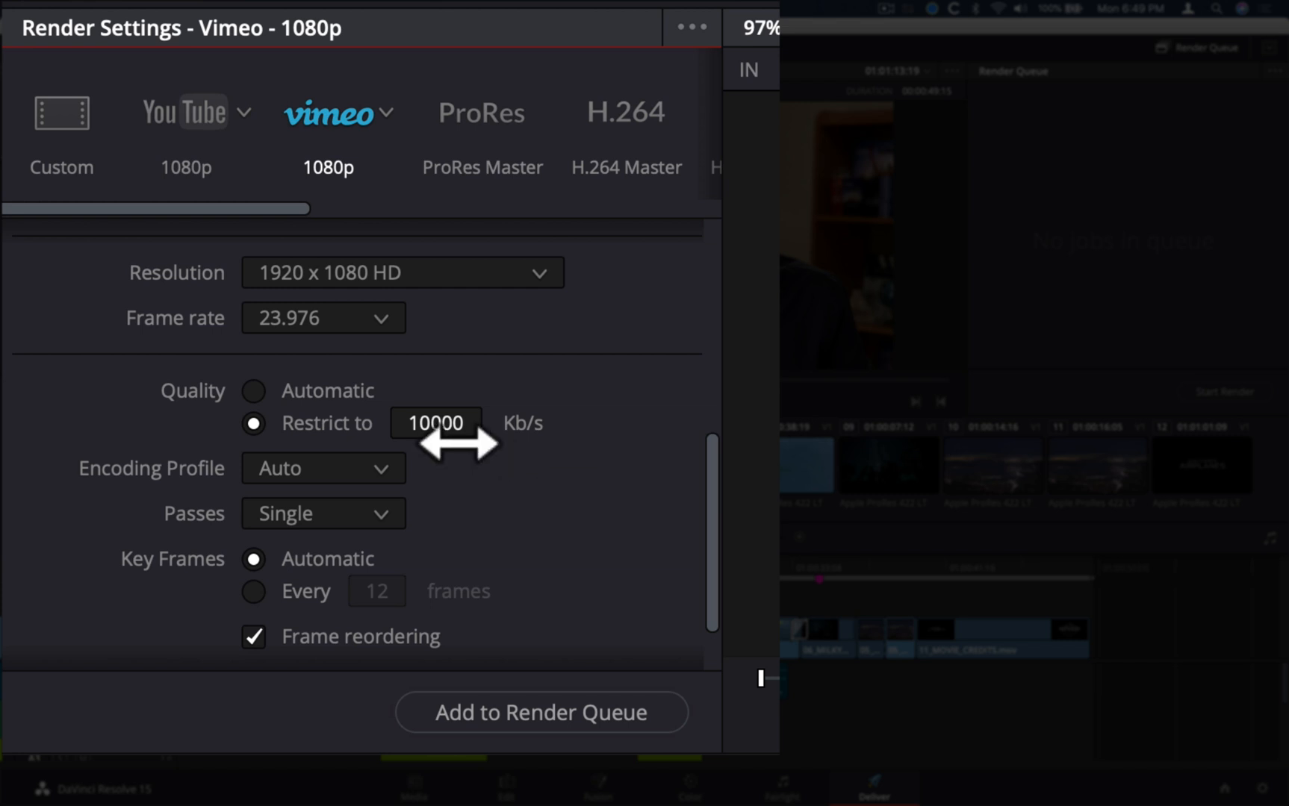
{"action": "left_click", "coordinate": [433, 423]}
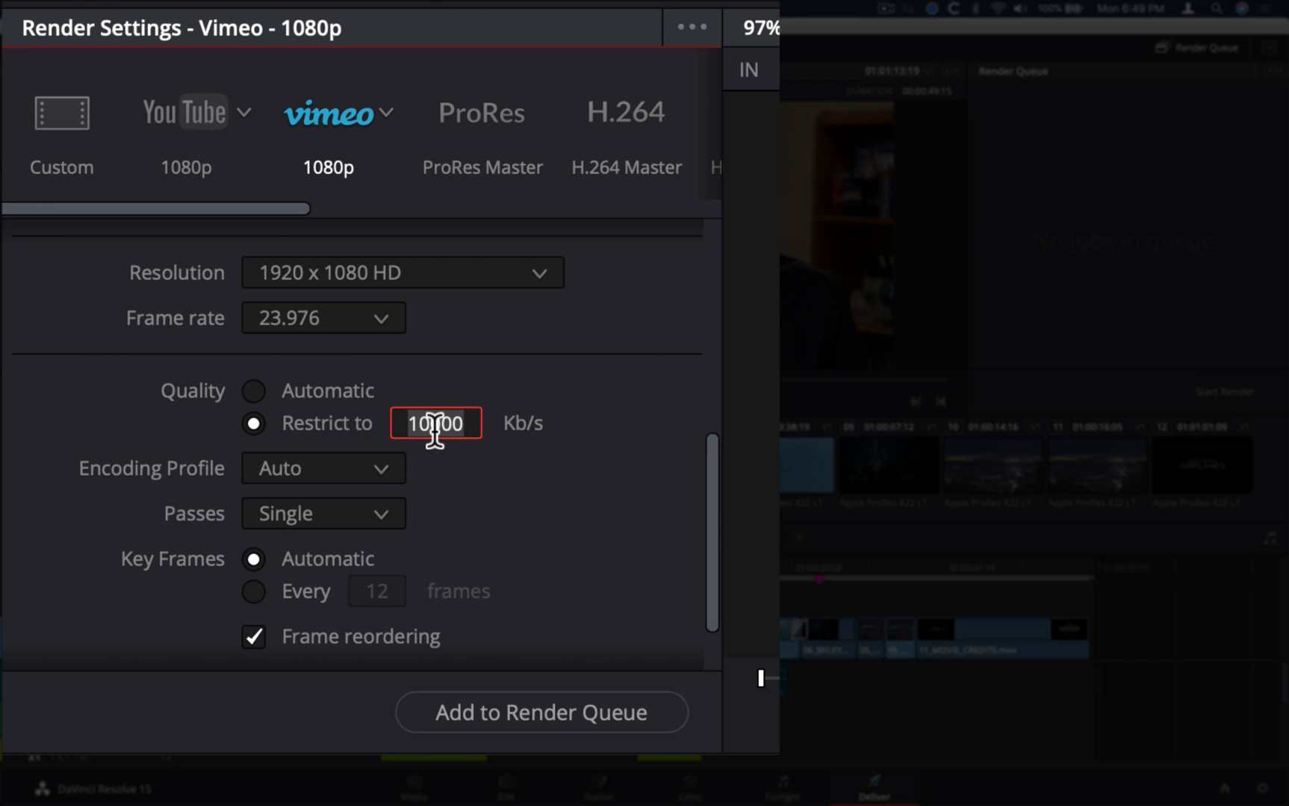
{"action": "key", "text": "BackSpace"}
{"action": "type", "text": "7500"}
{"action": "left_click", "coordinate": [577, 427]}
Set the video encoding profile to High and the number of passes to Multiple
{"action": "scroll", "coordinate": [551, 465], "scroll_direction": "down", "scroll_amount": 2}
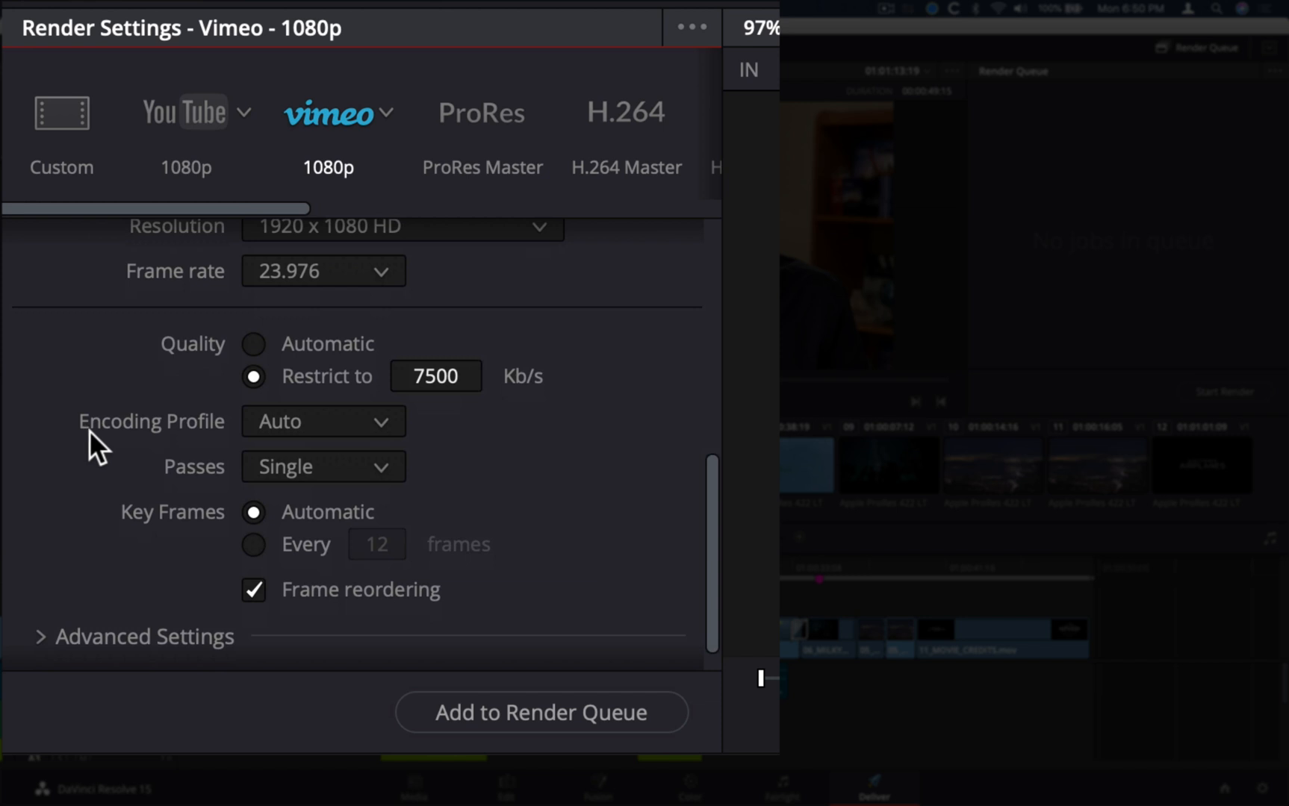
{"action": "left_click", "coordinate": [367, 423]}
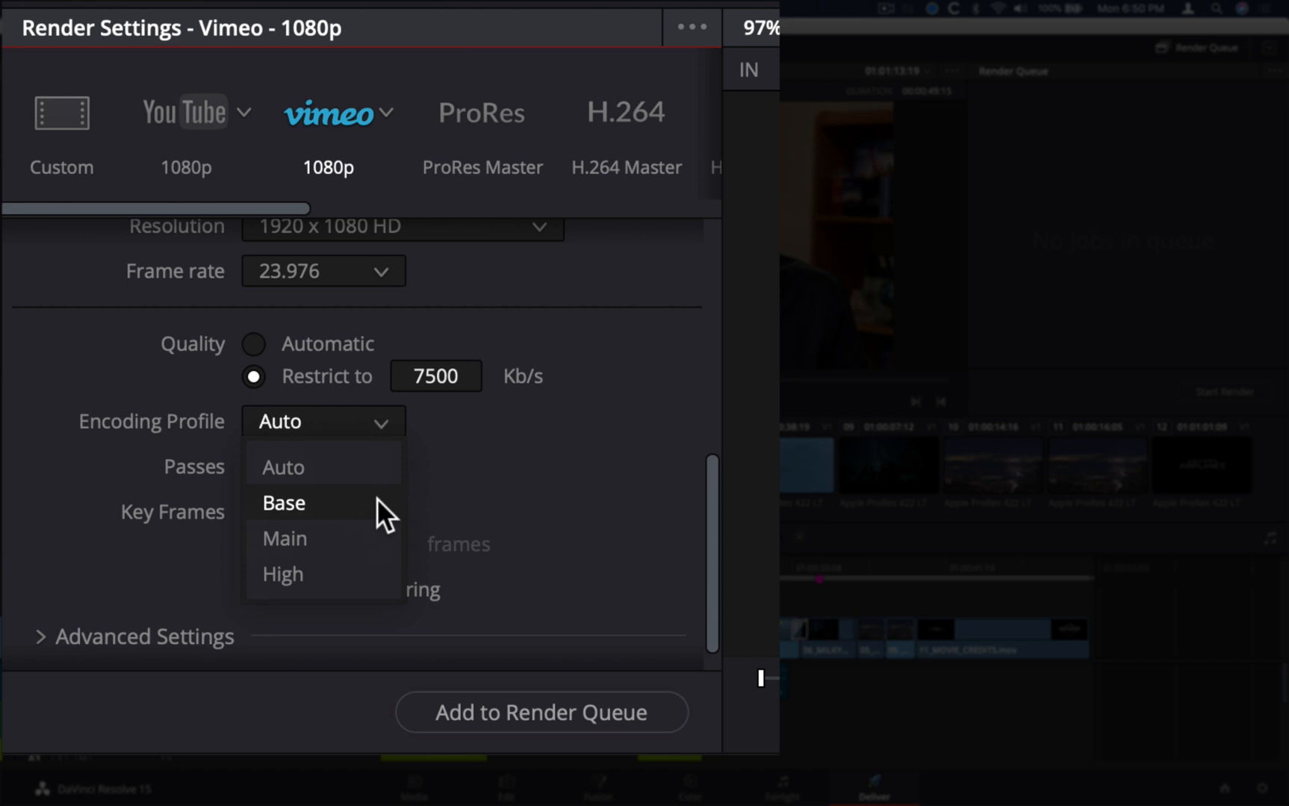
{"action": "left_click", "coordinate": [379, 460]}
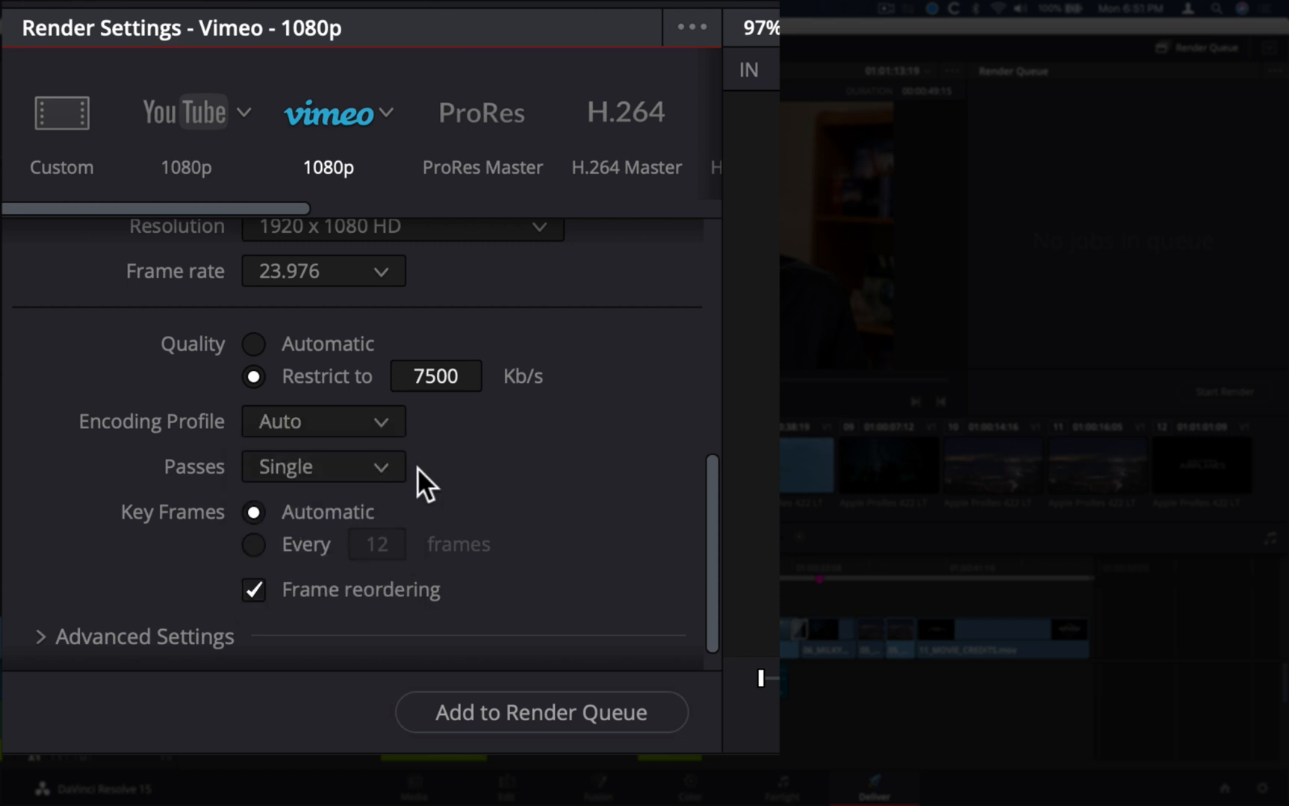
{"action": "left_click", "coordinate": [385, 419]}
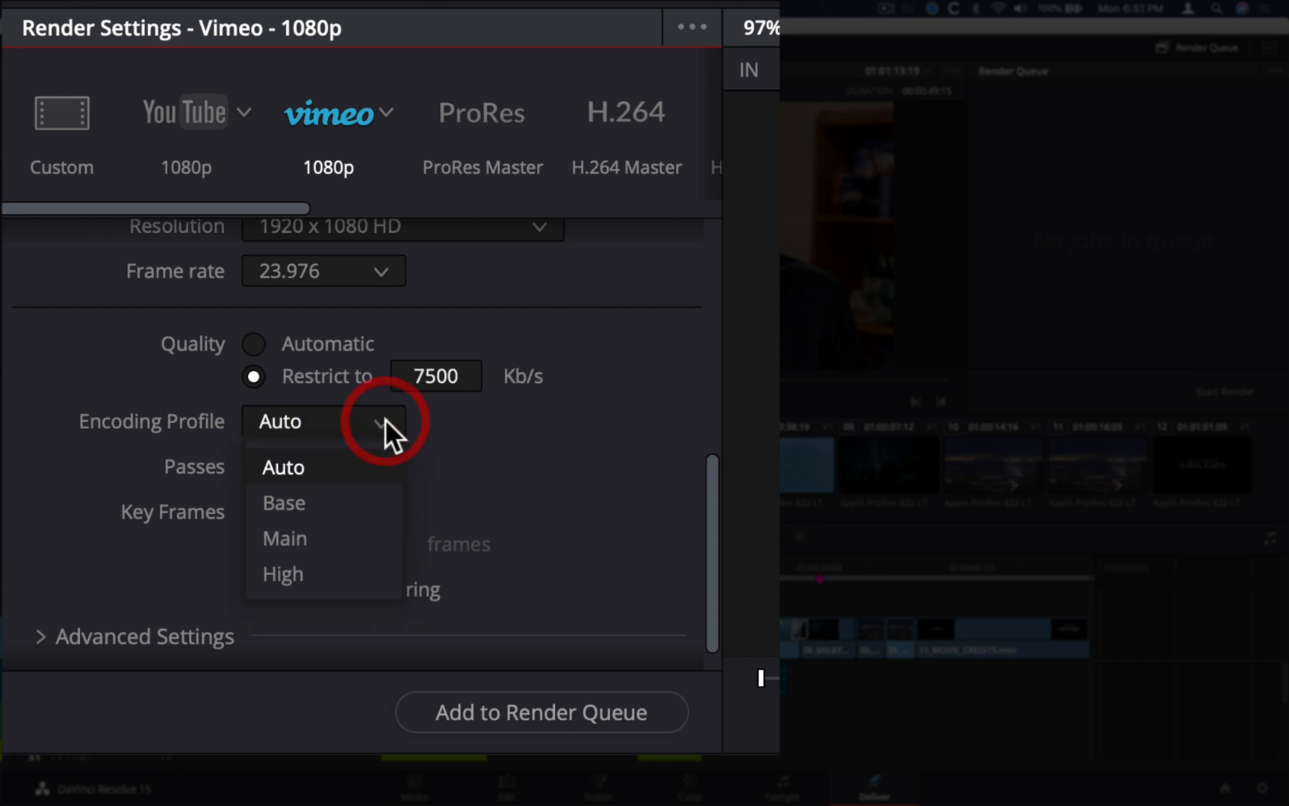
{"action": "left_click", "coordinate": [299, 577]}
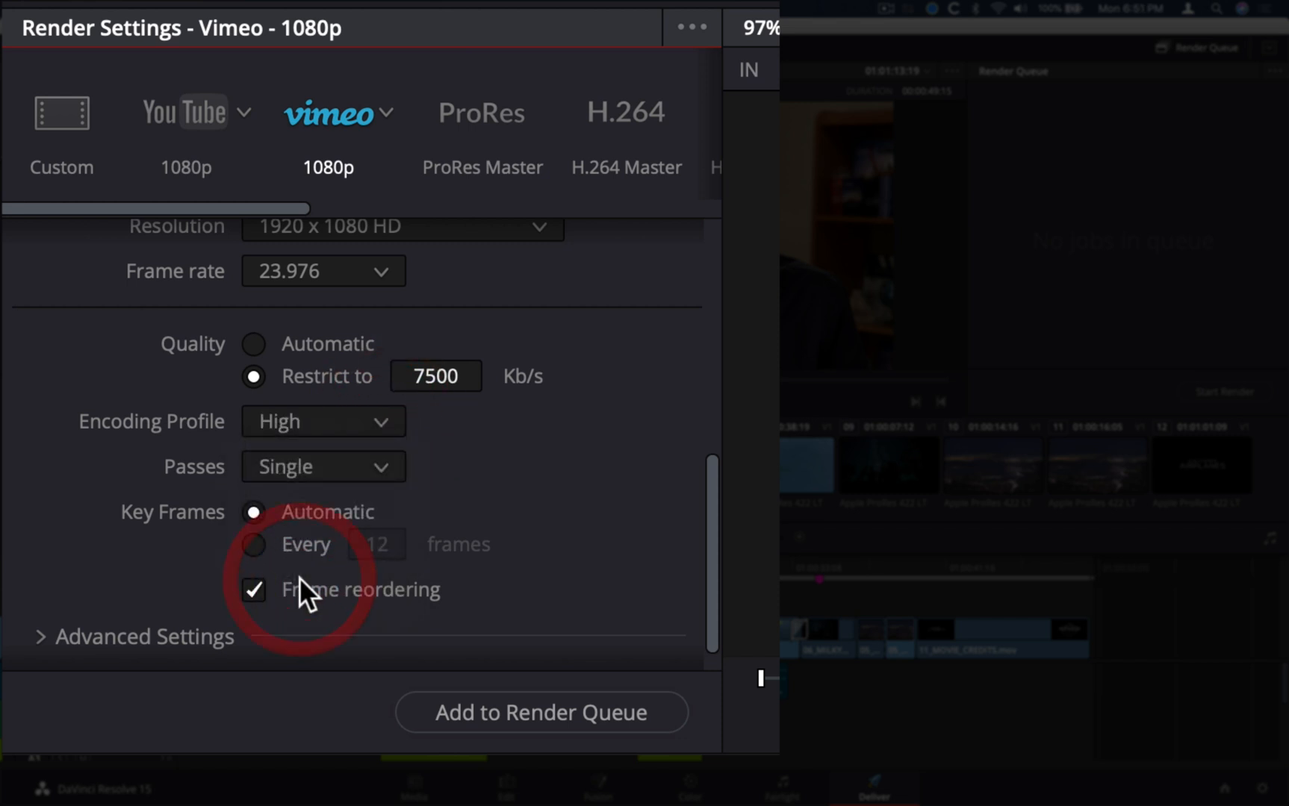
{"action": "left_click", "coordinate": [382, 462]}
{"action": "left_click", "coordinate": [382, 463]}
{"action": "left_click", "coordinate": [382, 462]}
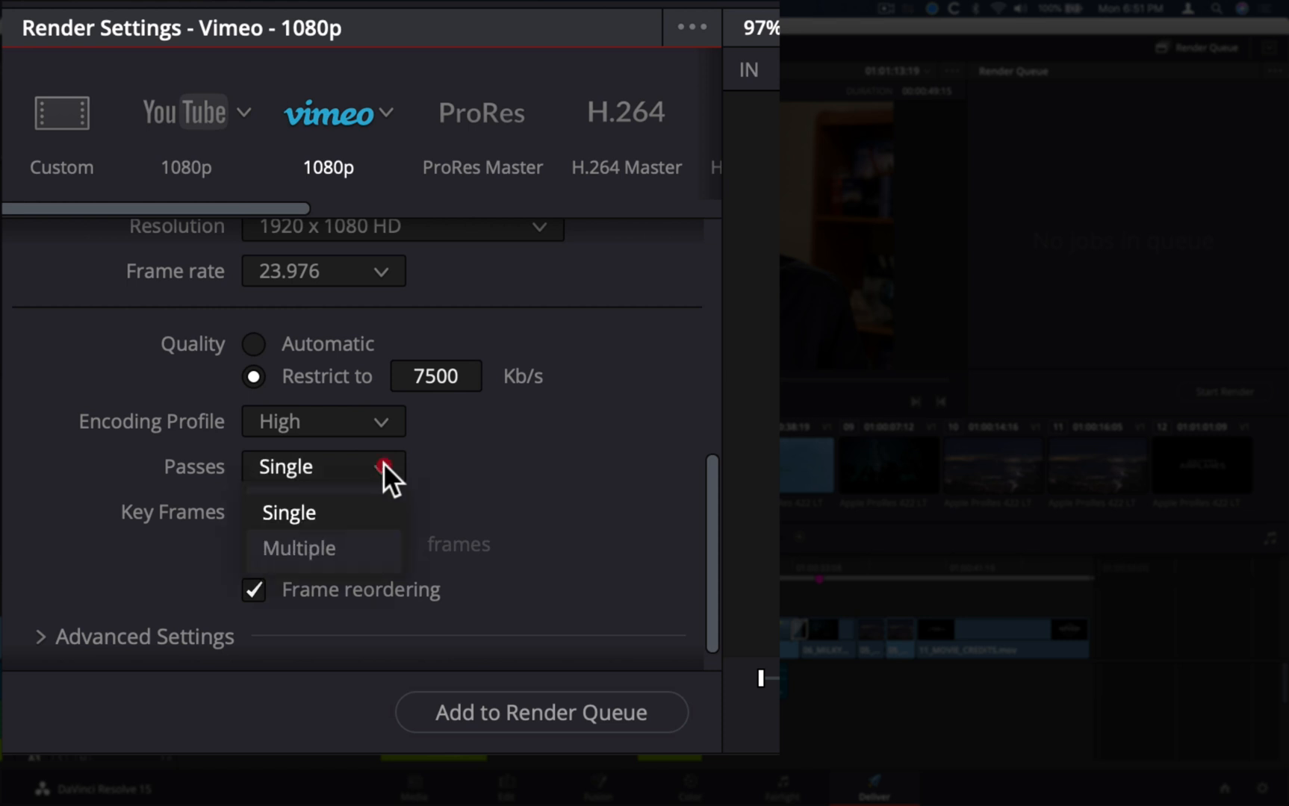
{"action": "left_click", "coordinate": [360, 551]}
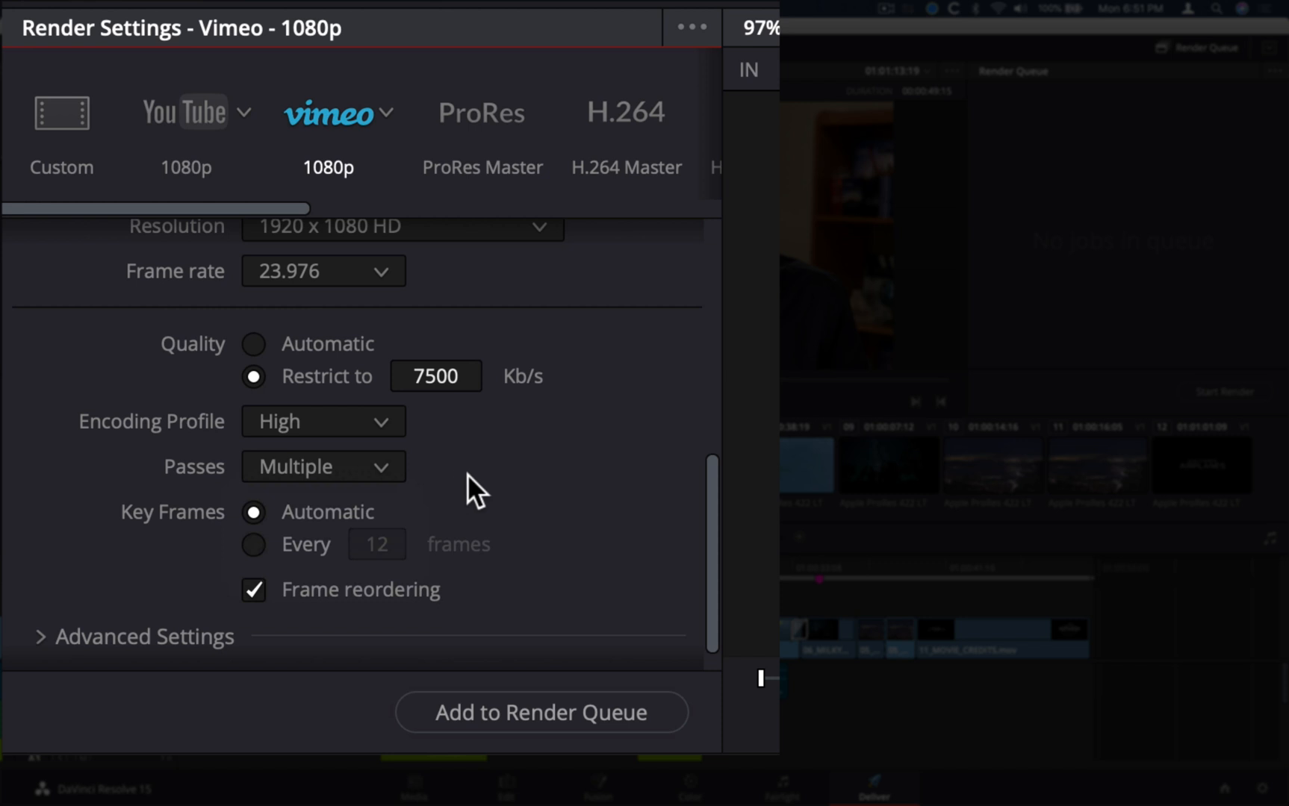
In the audio export settings, use the AAC codec and set the bit rate strategy to Variable Bit Rate Constrained
{"action": "scroll", "coordinate": [535, 473], "scroll_direction": "up", "scroll_amount": 3}
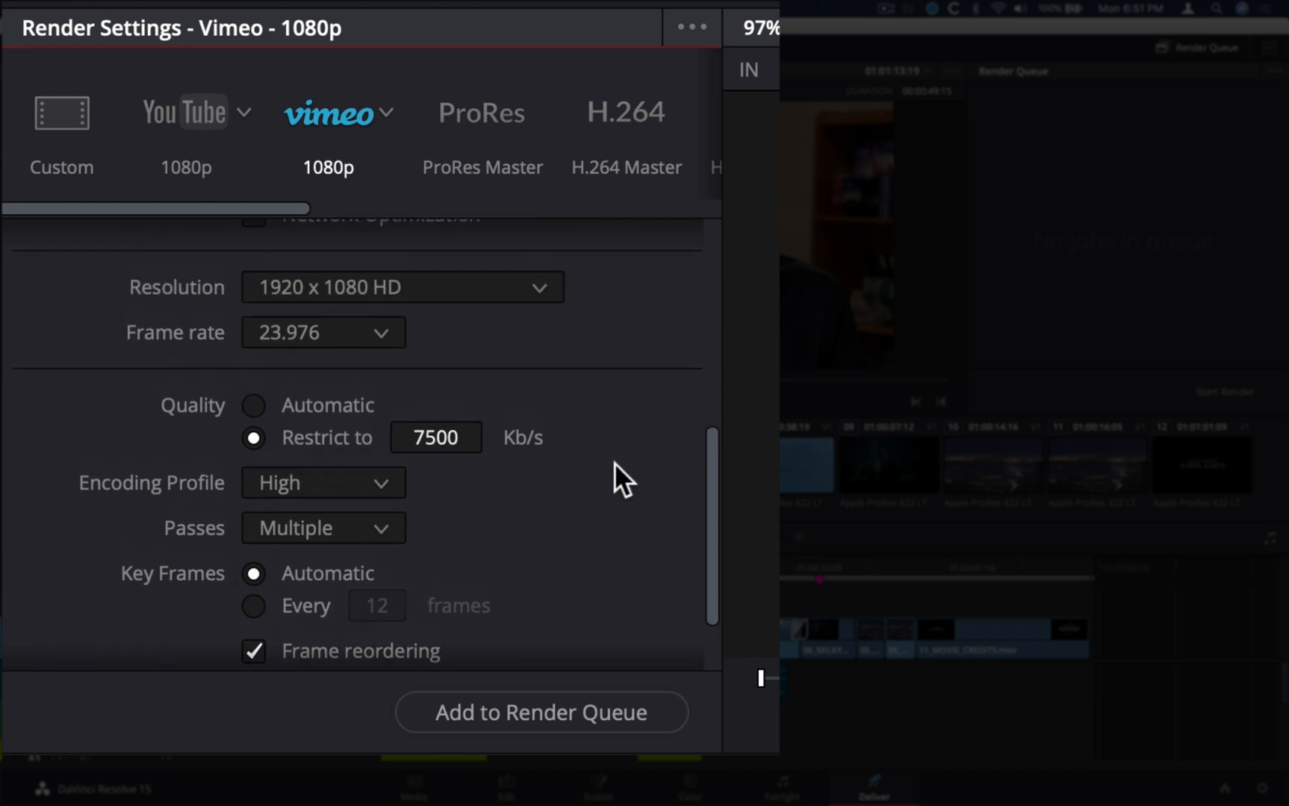
{"action": "scroll", "coordinate": [615, 465], "scroll_direction": "up", "scroll_amount": 10}
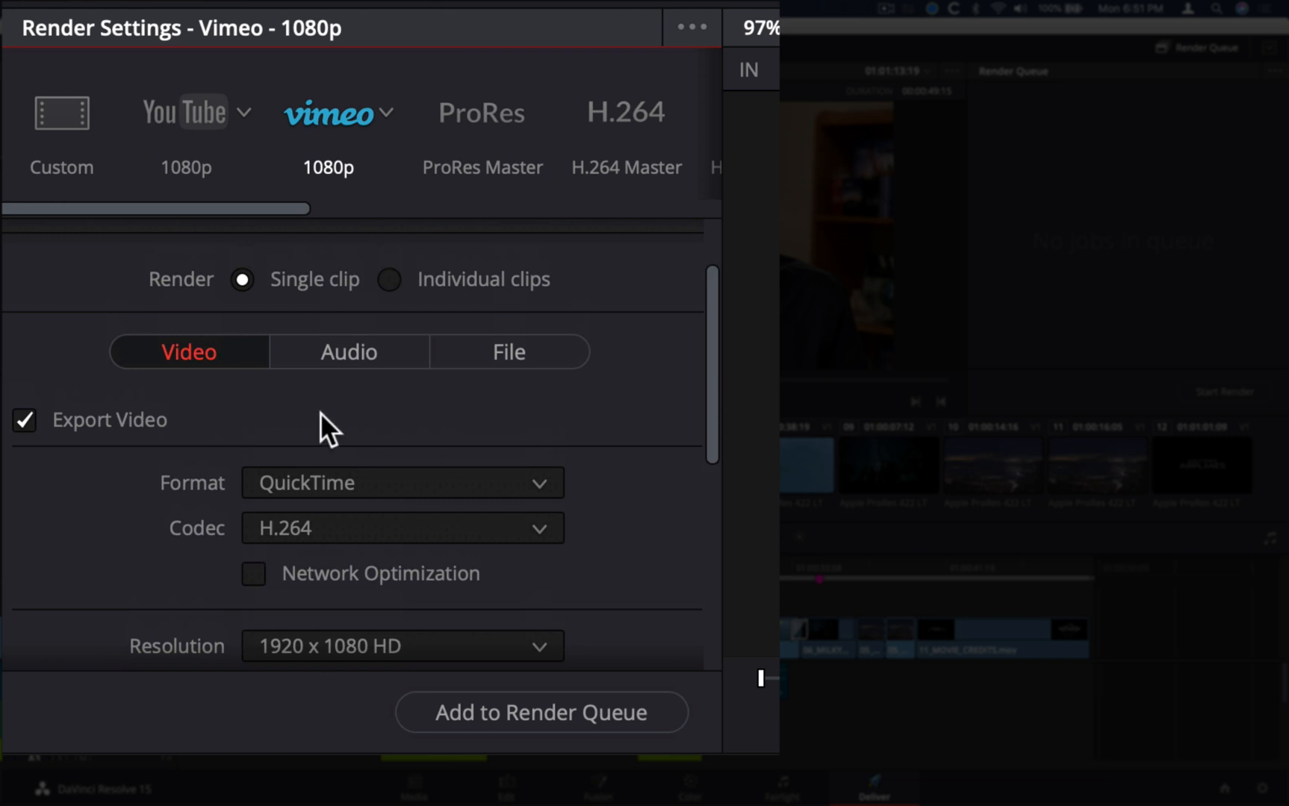
{"action": "left_click", "coordinate": [356, 348]}
{"action": "scroll", "coordinate": [75, 510], "scroll_direction": "down", "scroll_amount": 3}
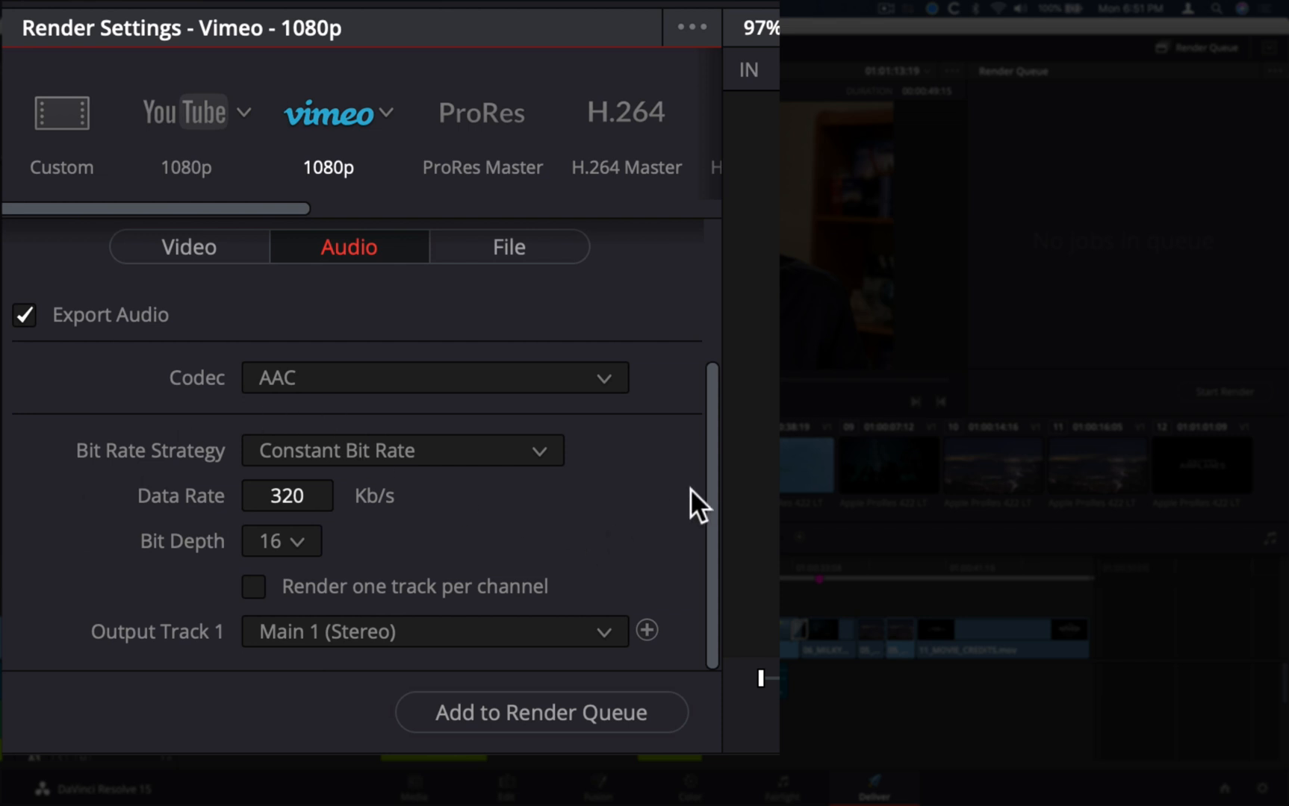
{"action": "scroll", "coordinate": [701, 483], "scroll_direction": "up", "scroll_amount": 3}
{"action": "scroll", "coordinate": [701, 483], "scroll_direction": "down", "scroll_amount": 3}
{"action": "left_click", "coordinate": [606, 387]}
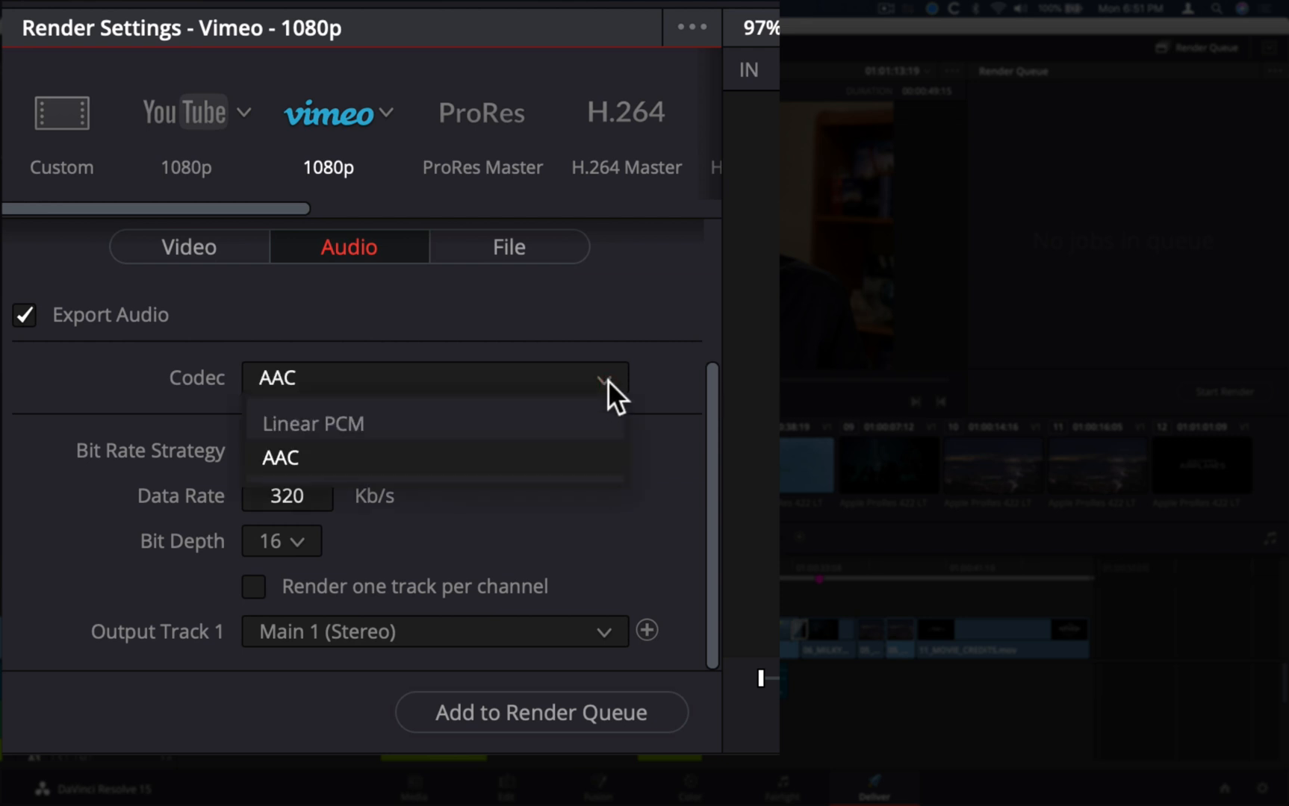
{"action": "left_click", "coordinate": [588, 447]}
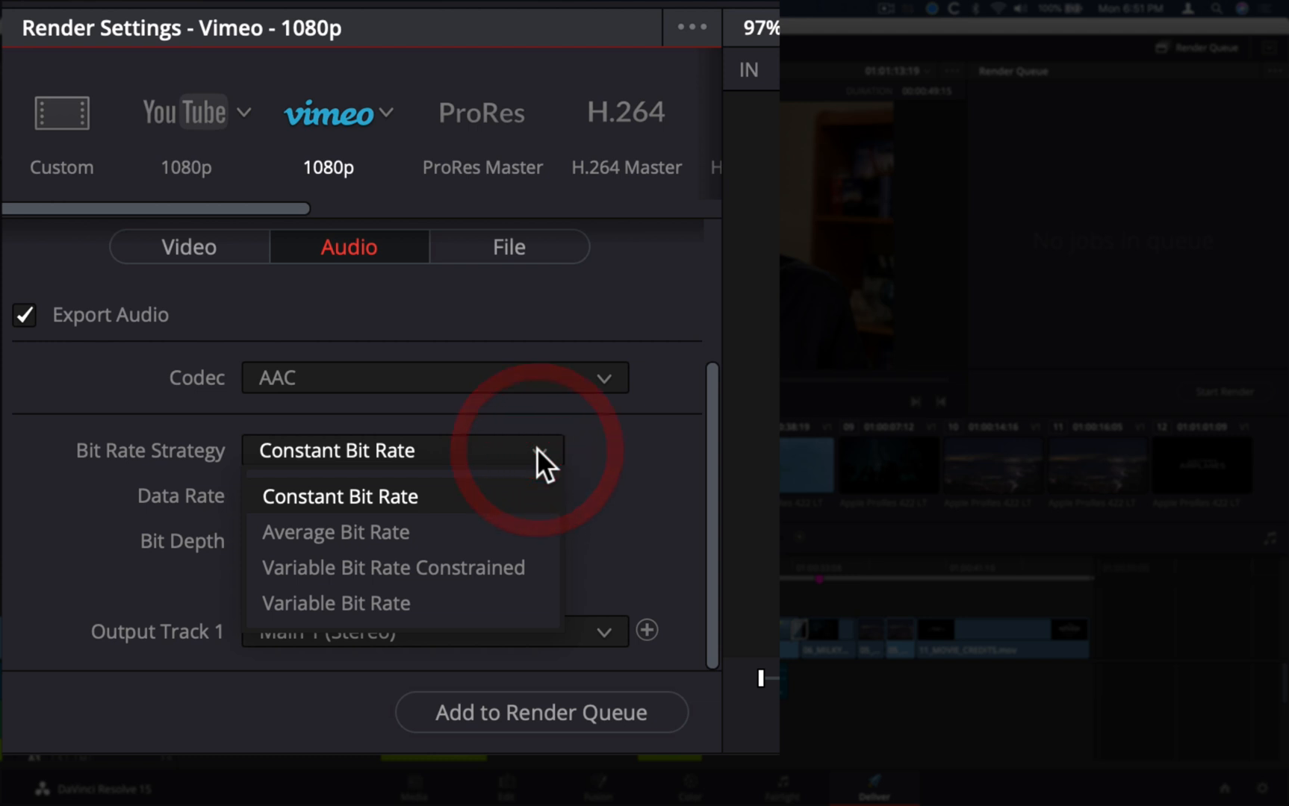
{"action": "left_click", "coordinate": [526, 561]}
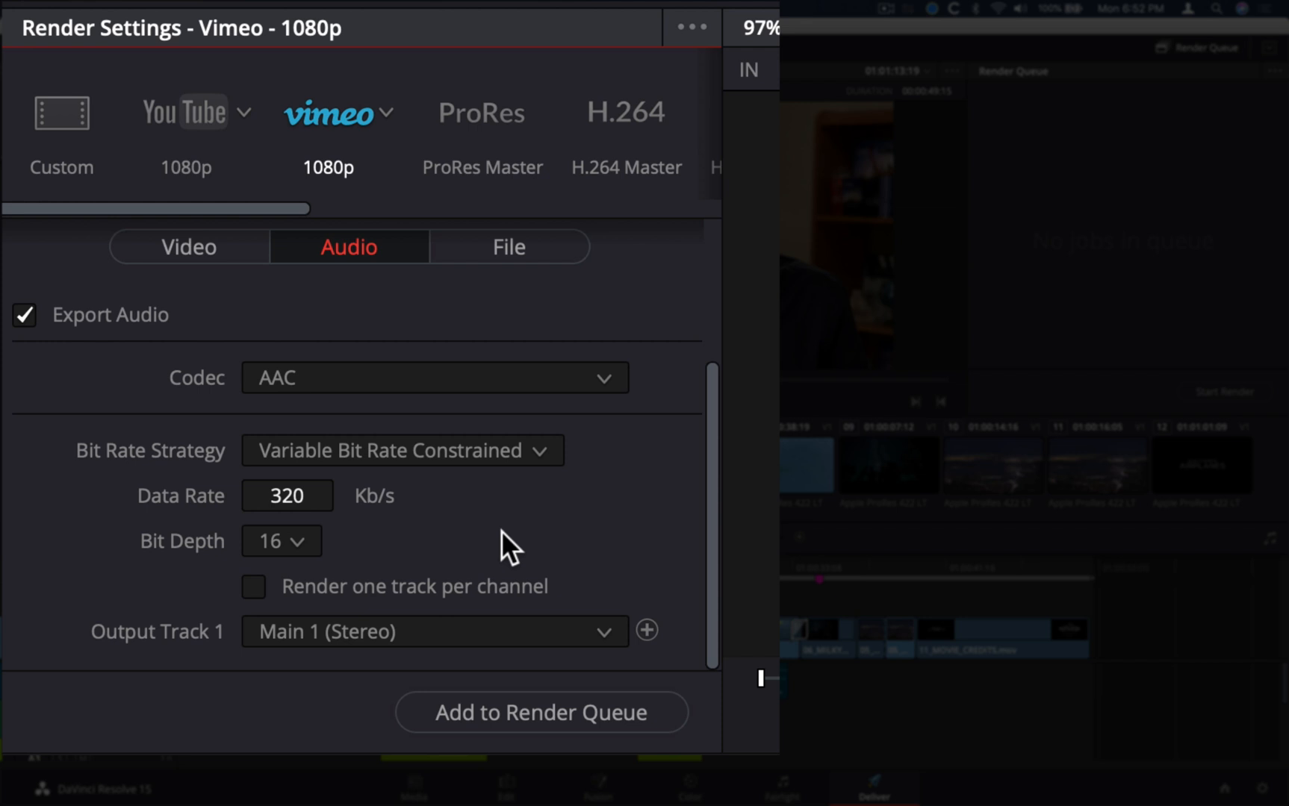
In the file export settings, change the custom name to Web Export_Vimeo
{"action": "scroll", "coordinate": [638, 502], "scroll_direction": "up", "scroll_amount": 4}
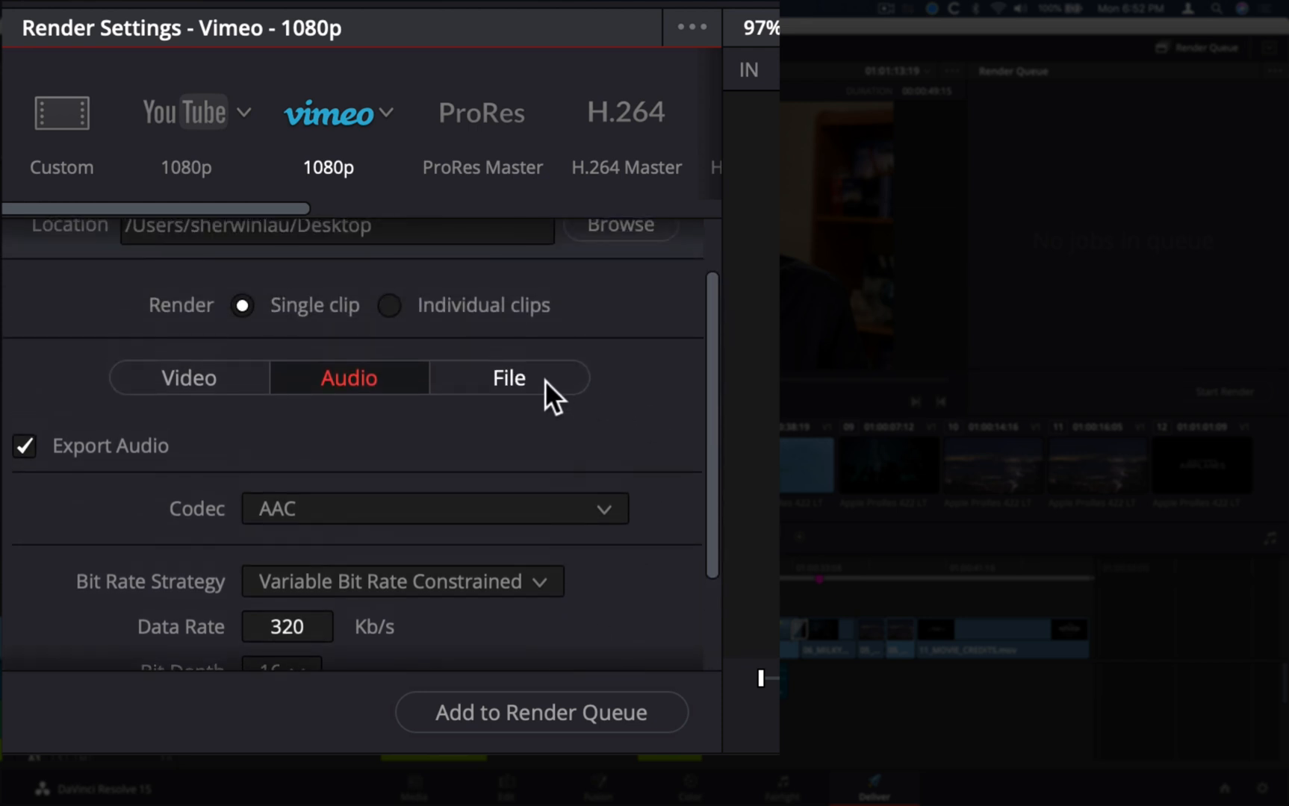
{"action": "left_click", "coordinate": [545, 380]}
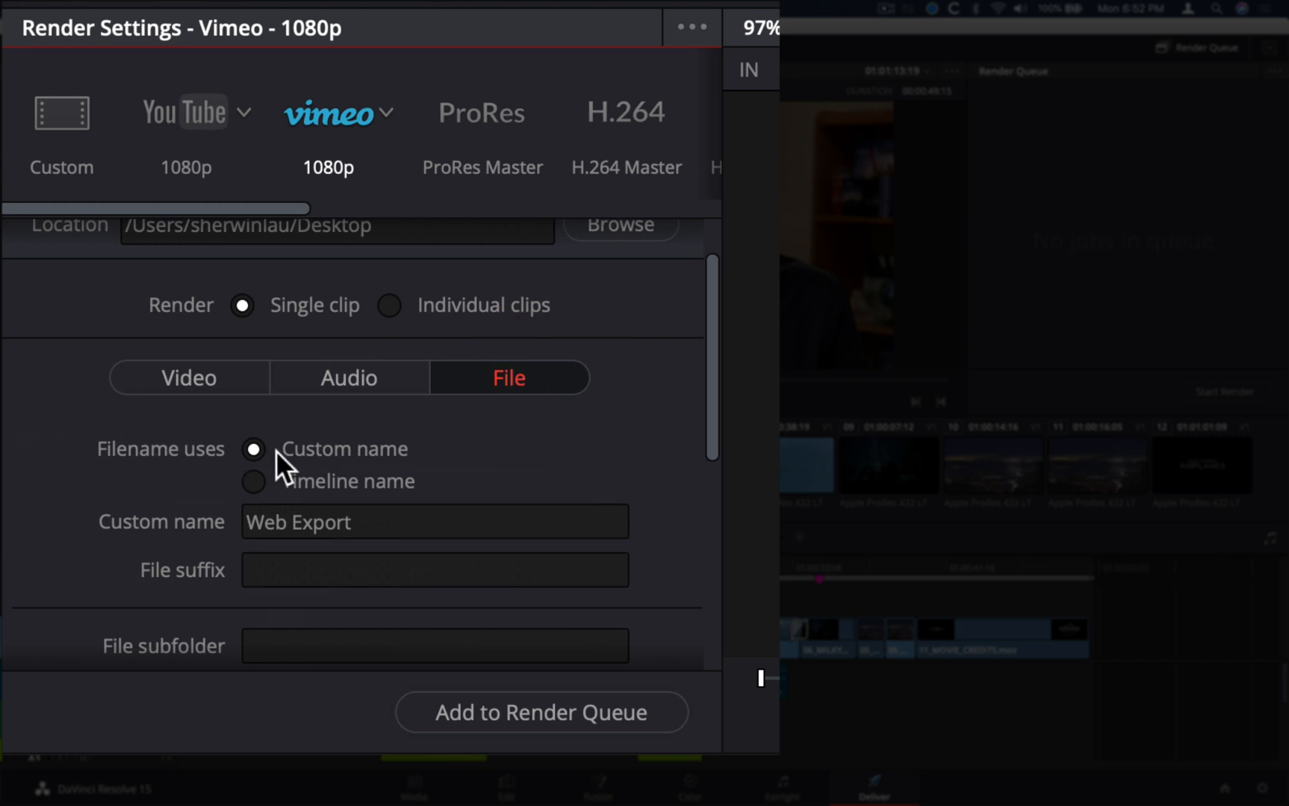
{"action": "scroll", "coordinate": [176, 451], "scroll_direction": "down", "scroll_amount": 5}
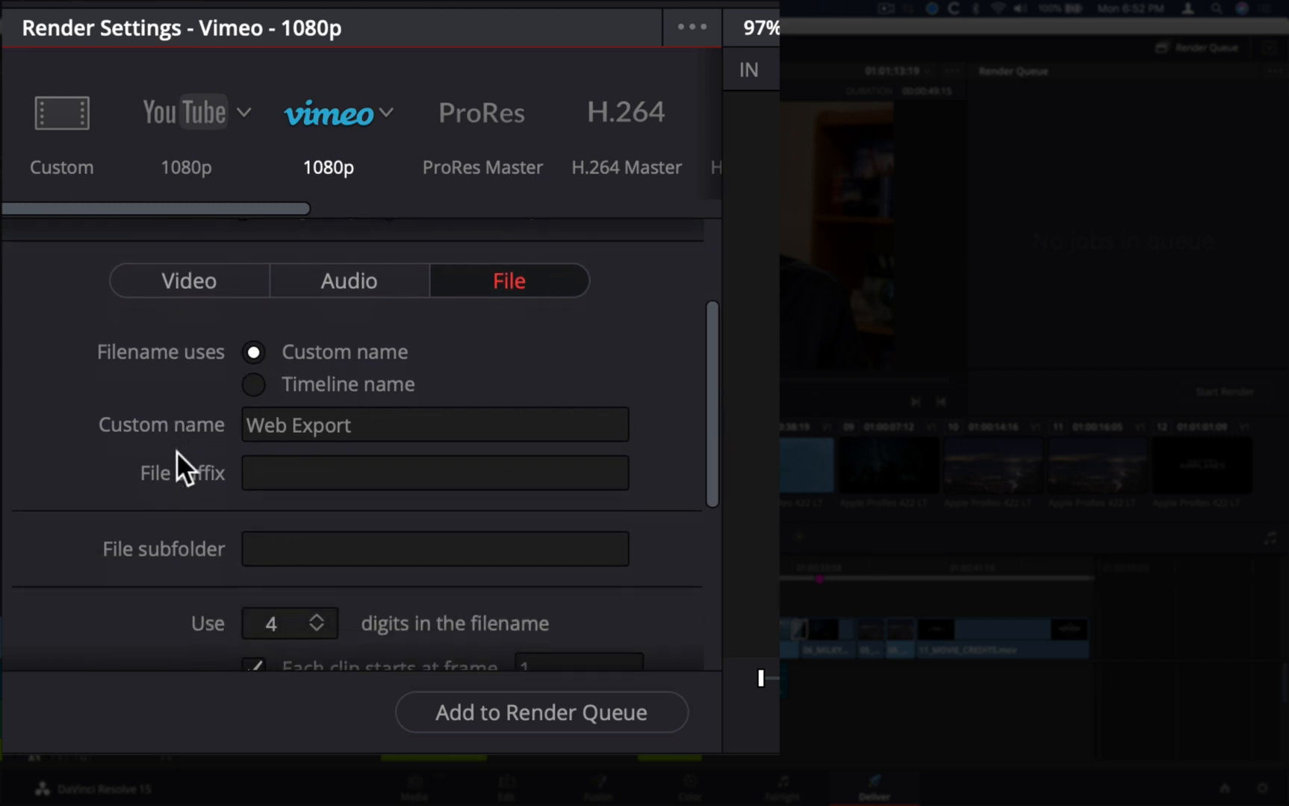
{"action": "scroll", "coordinate": [176, 451], "scroll_direction": "down", "scroll_amount": 2}
{"action": "scroll", "coordinate": [176, 451], "scroll_direction": "up", "scroll_amount": 6}
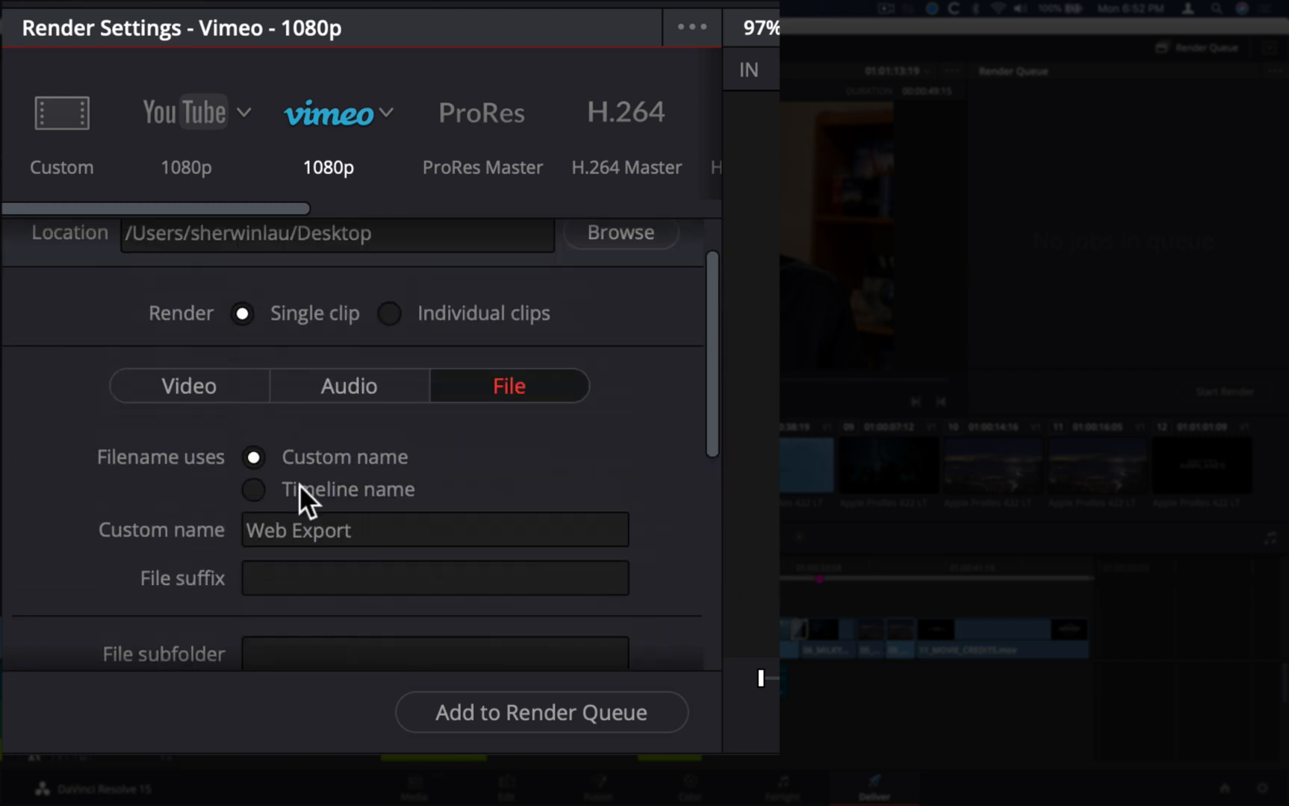
{"action": "left_click", "coordinate": [394, 531]}
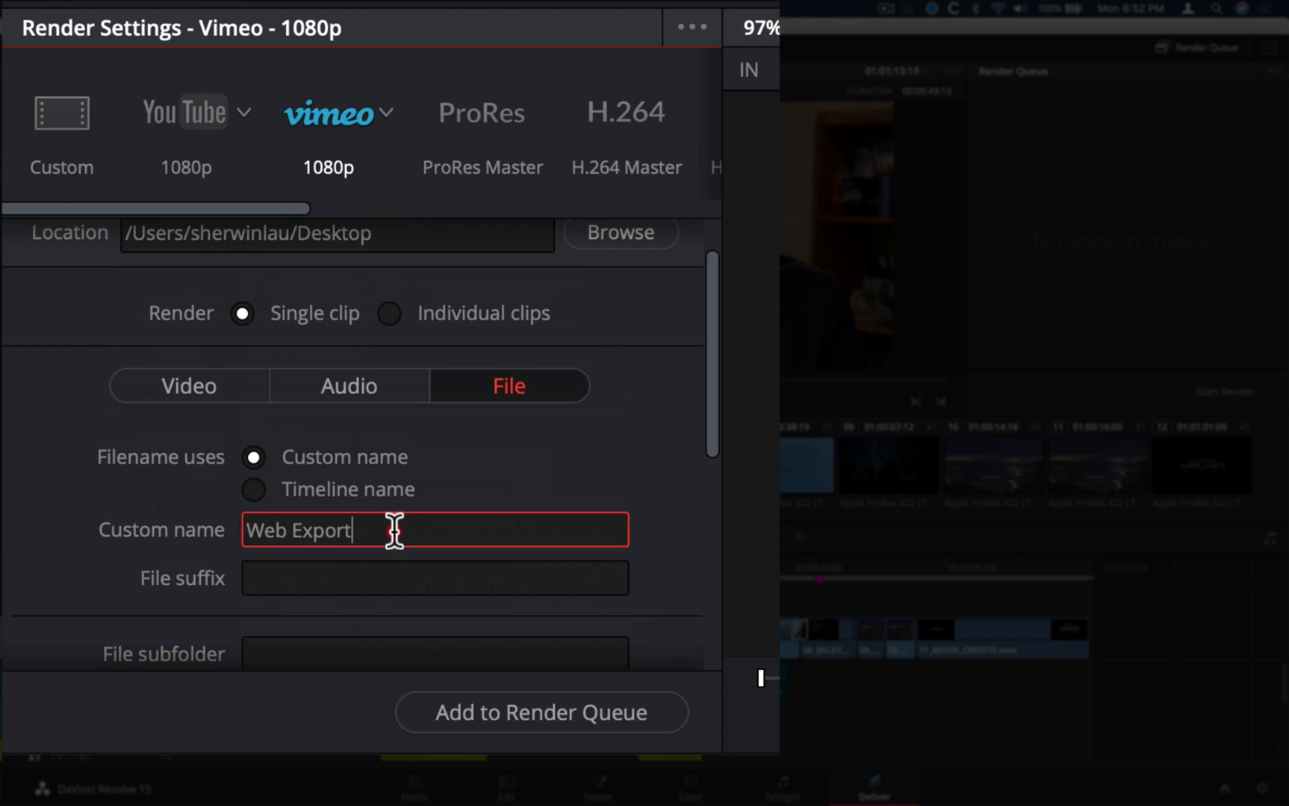
{"action": "type", "text": "_"}
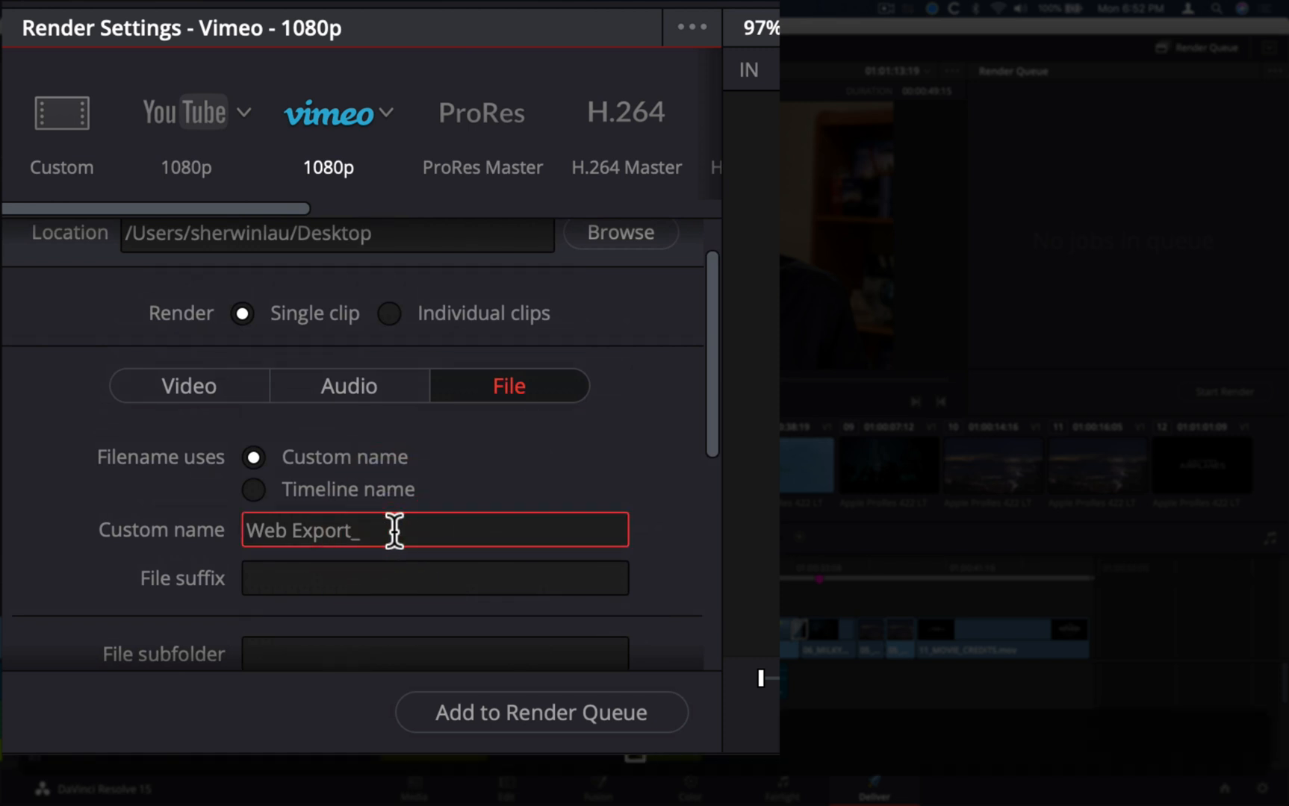
{"action": "type", "text": "Vimeo"}
{"action": "left_click", "coordinate": [66, 525]}
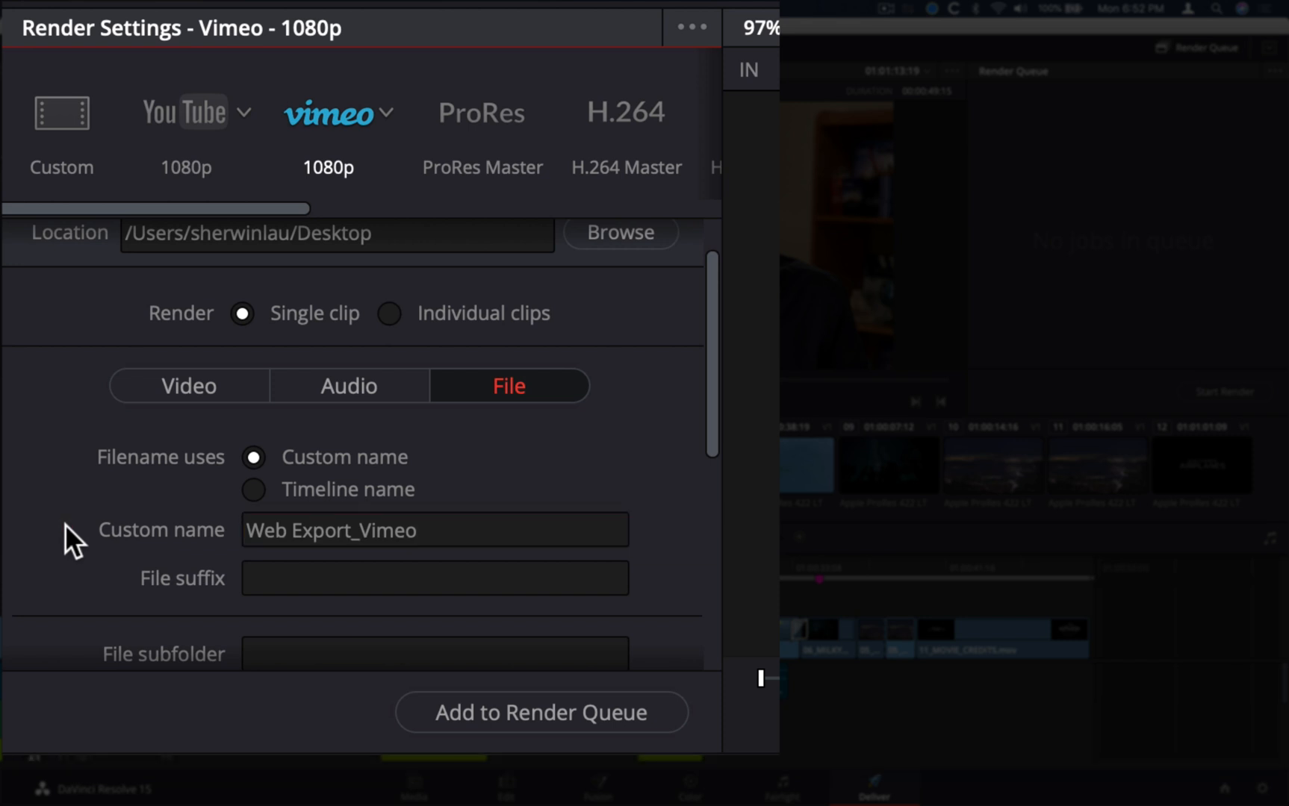
Review the filename and remaining file options, along with the video quality and encoding settings
{"action": "scroll", "coordinate": [67, 397], "scroll_direction": "up", "scroll_amount": 2}
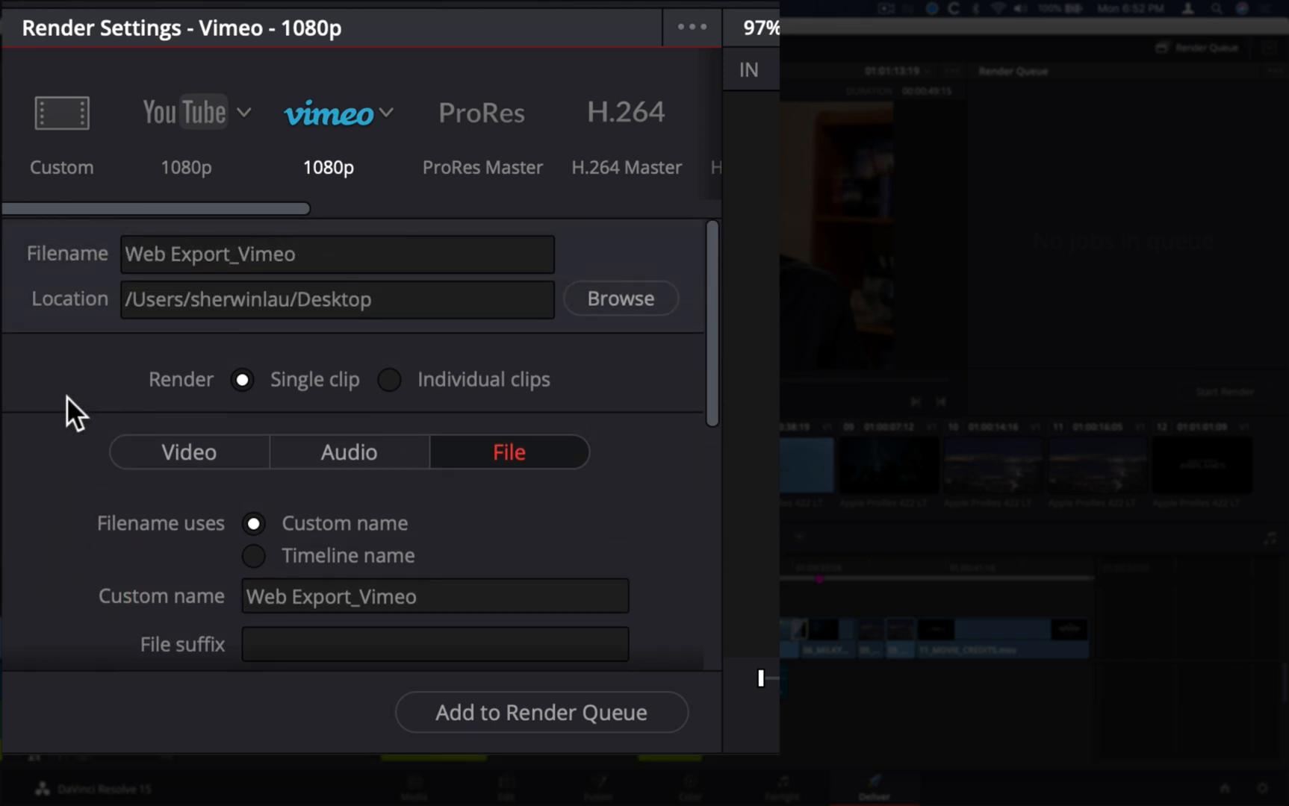
{"action": "left_click", "coordinate": [331, 253]}
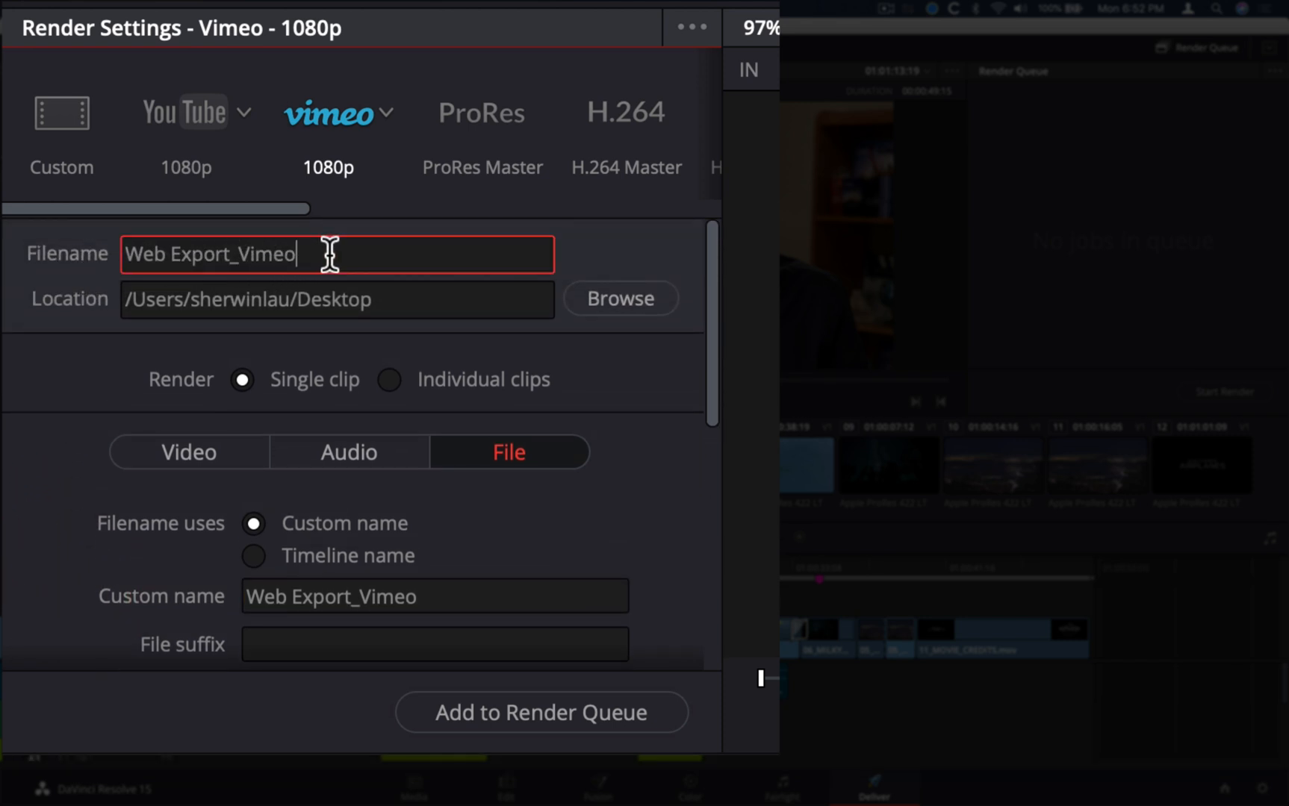
{"action": "left_click", "coordinate": [455, 590]}
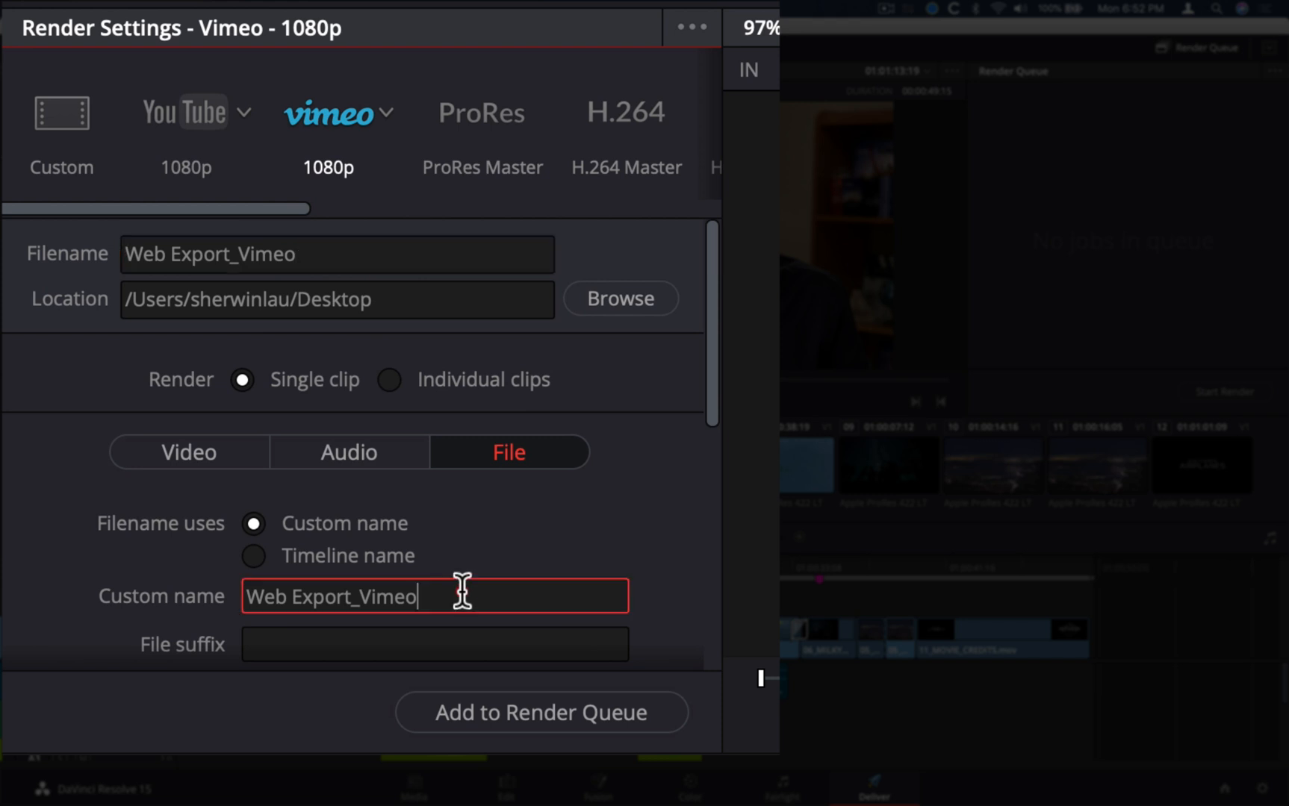
{"action": "left_click", "coordinate": [94, 566]}
{"action": "scroll", "coordinate": [93, 564], "scroll_direction": "down", "scroll_amount": 8}
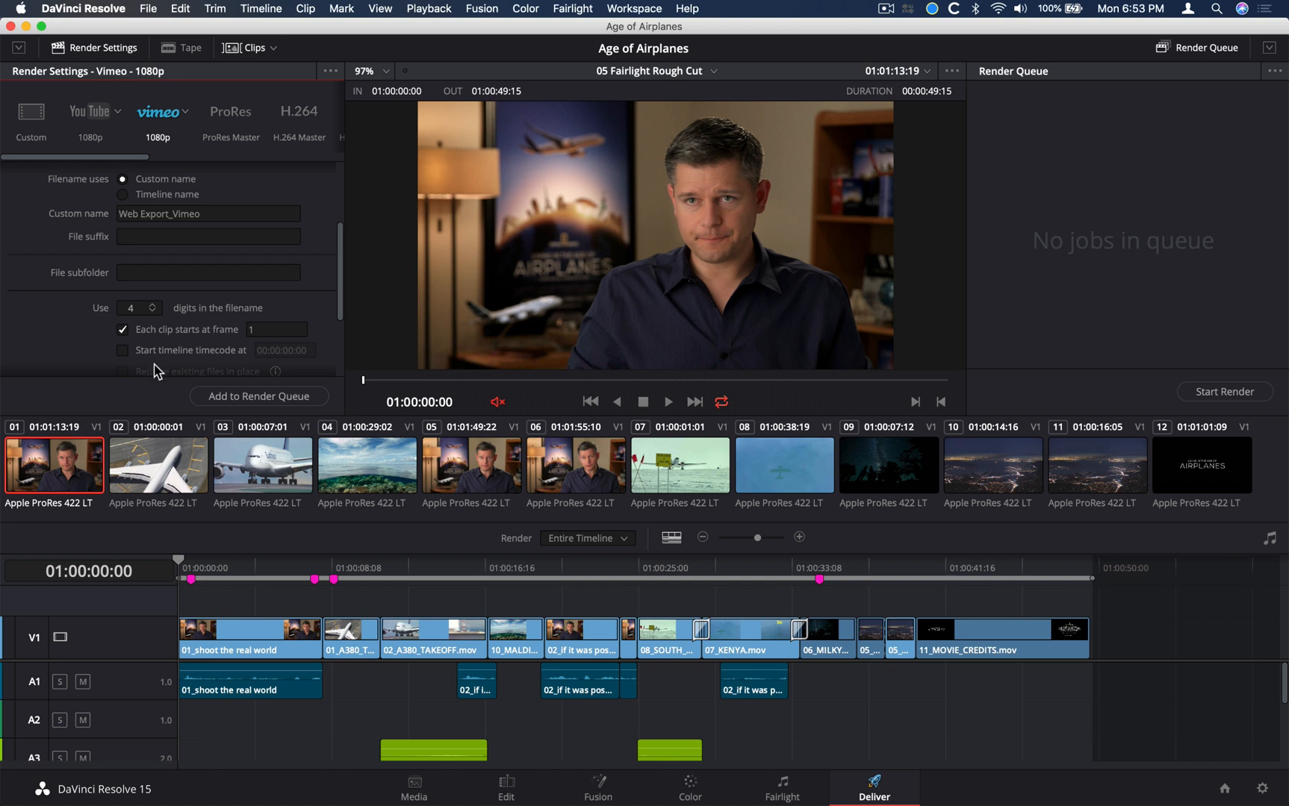
{"action": "key", "text": "super+Tab"}
{"action": "scroll", "coordinate": [28, 248], "scroll_direction": "up", "scroll_amount": 5}
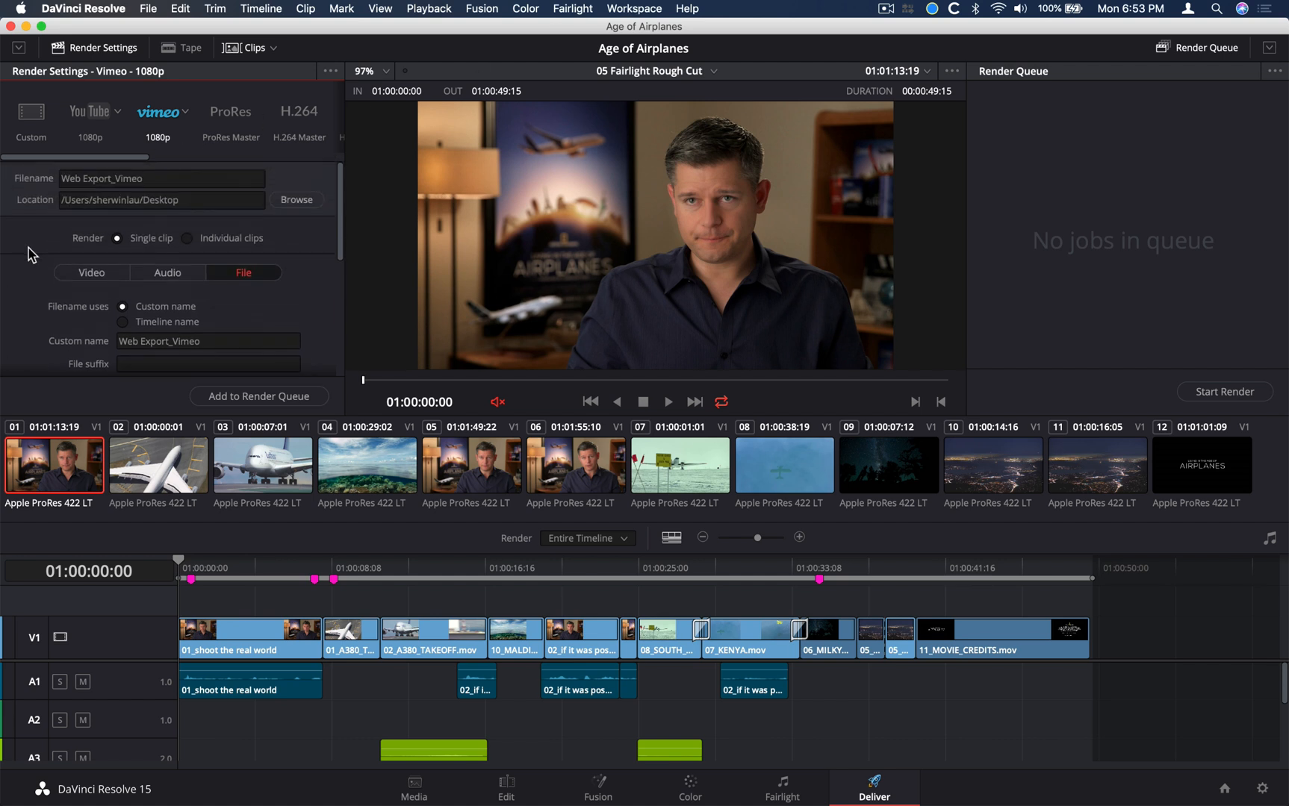
{"action": "left_click", "coordinate": [64, 273]}
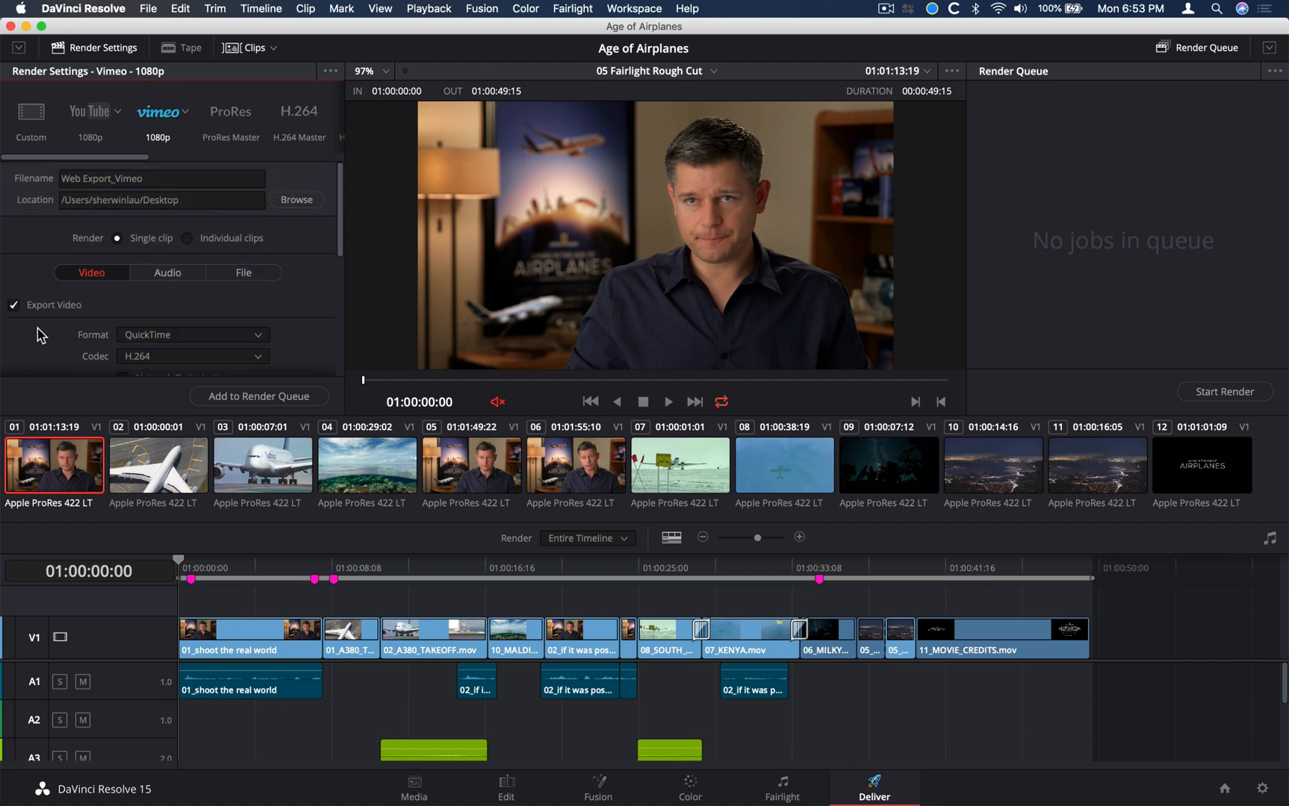
{"action": "scroll", "coordinate": [39, 335], "scroll_direction": "down", "scroll_amount": 5}
{"action": "scroll", "coordinate": [39, 334], "scroll_direction": "down", "scroll_amount": 2}
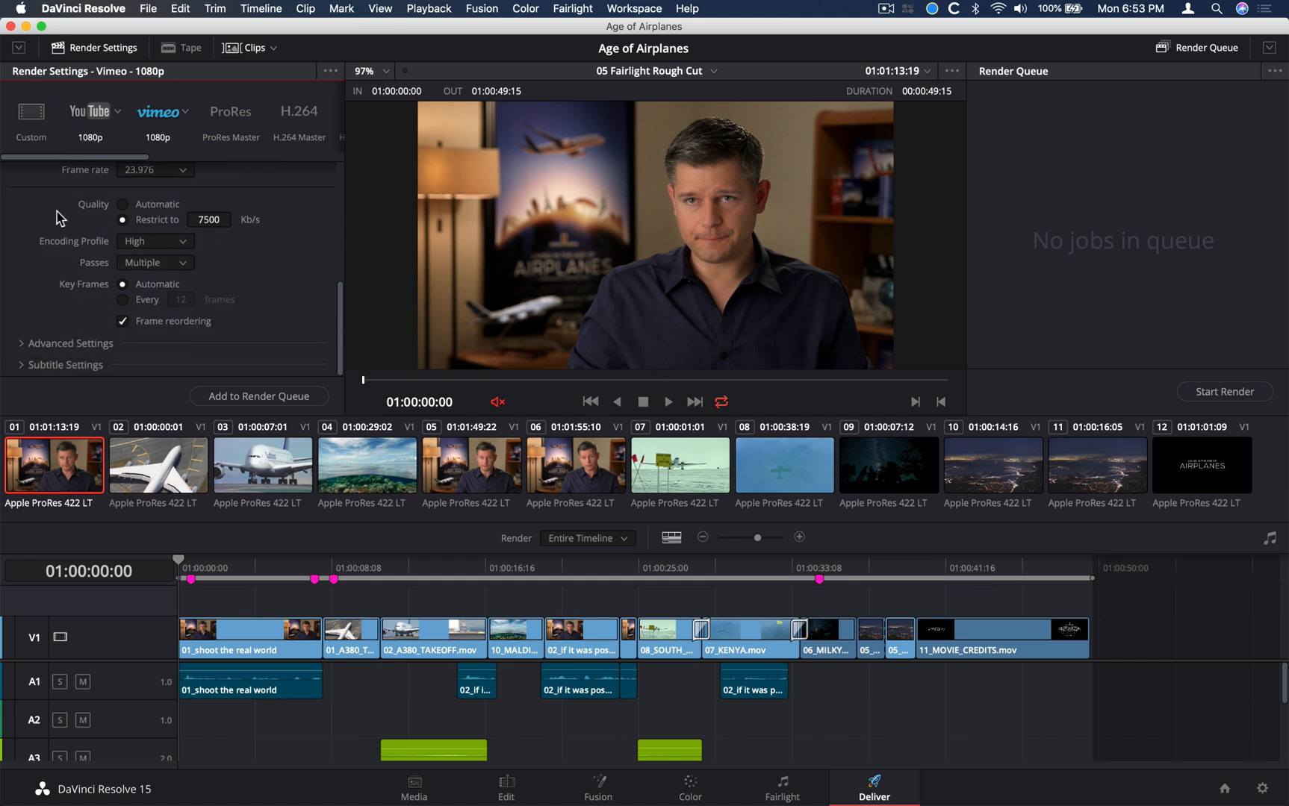
Expand the render settings to full height and reveal the advanced video settings
{"action": "scroll", "coordinate": [54, 231], "scroll_direction": "up", "scroll_amount": 7}
{"action": "scroll", "coordinate": [54, 231], "scroll_direction": "down", "scroll_amount": 6}
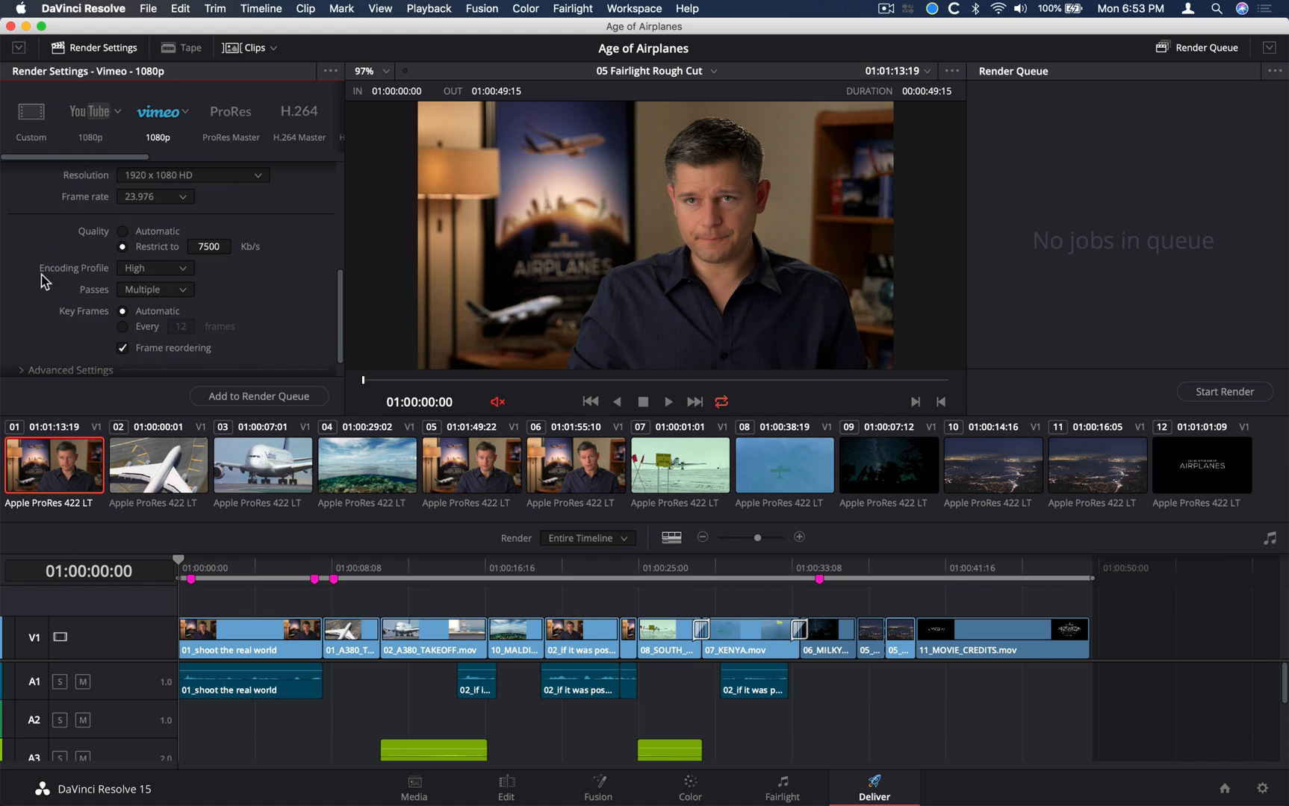
{"action": "left_click", "coordinate": [19, 49]}
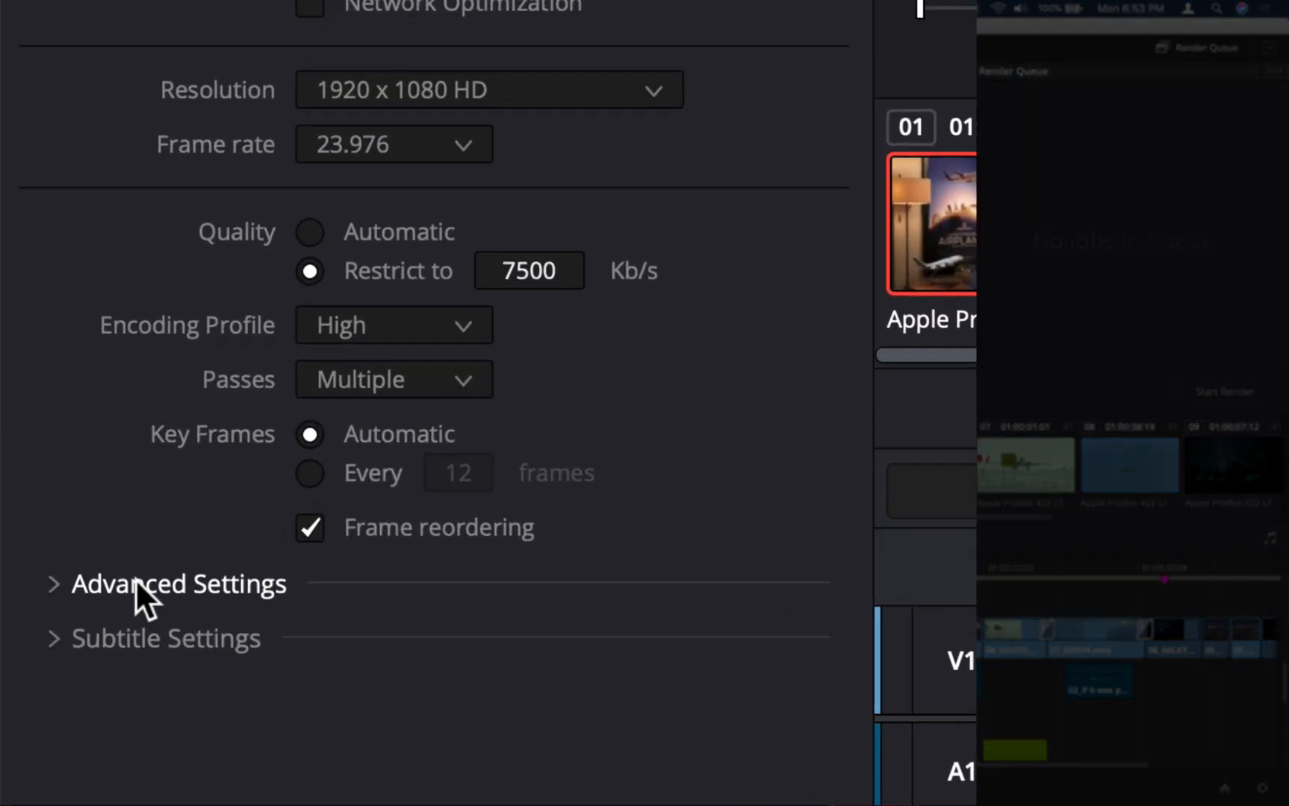
{"action": "left_click", "coordinate": [52, 607]}
{"action": "scroll", "coordinate": [138, 575], "scroll_direction": "down", "scroll_amount": 8}
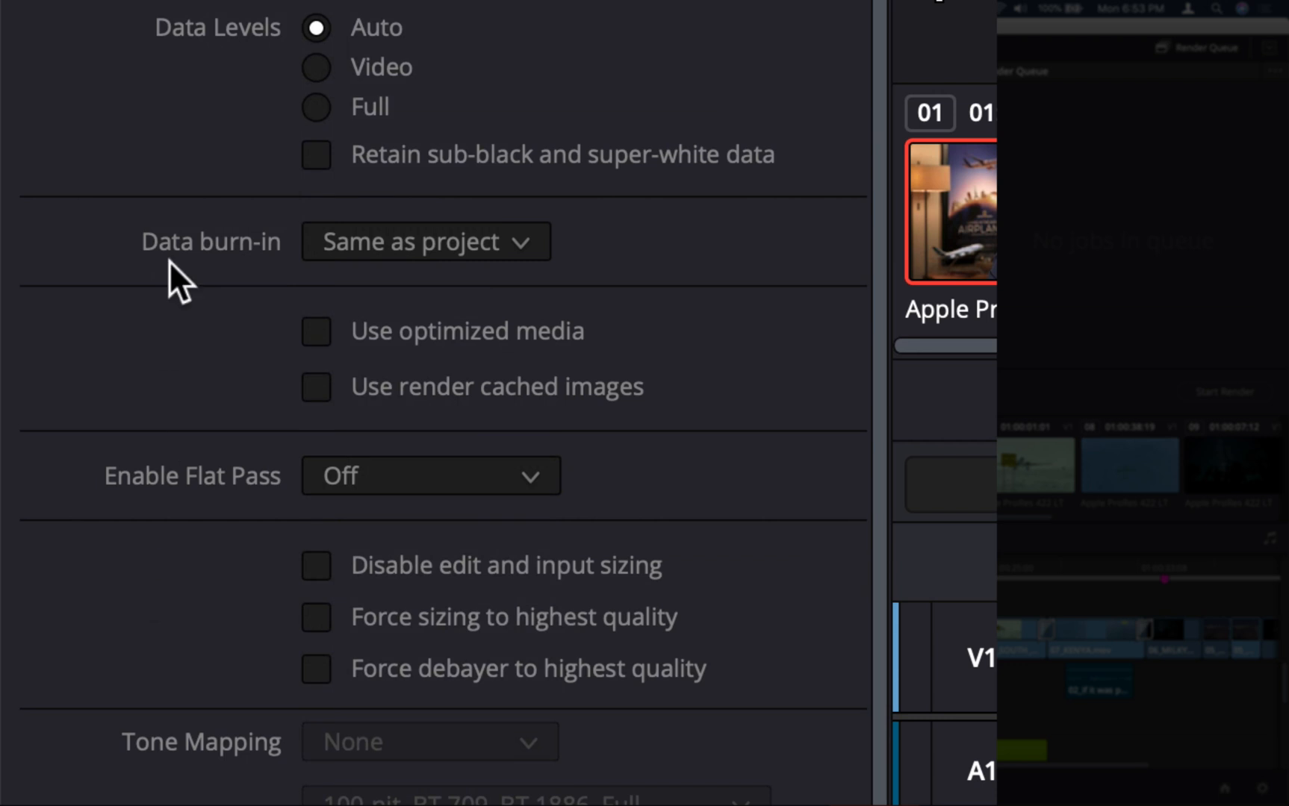
In the advanced settings, check the data burn-in options and keep Same as project
{"action": "left_click", "coordinate": [519, 243]}
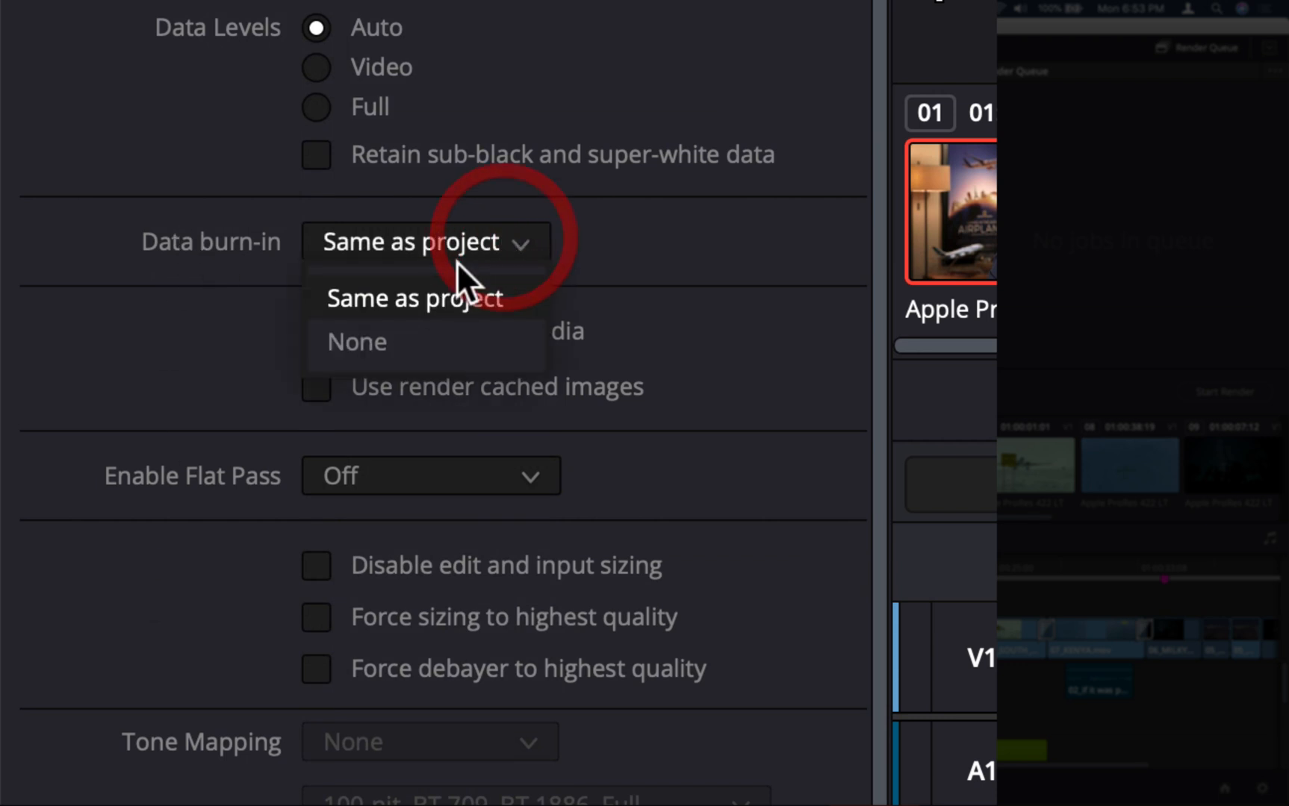
{"action": "left_click", "coordinate": [485, 298]}
{"action": "left_click", "coordinate": [637, 241]}
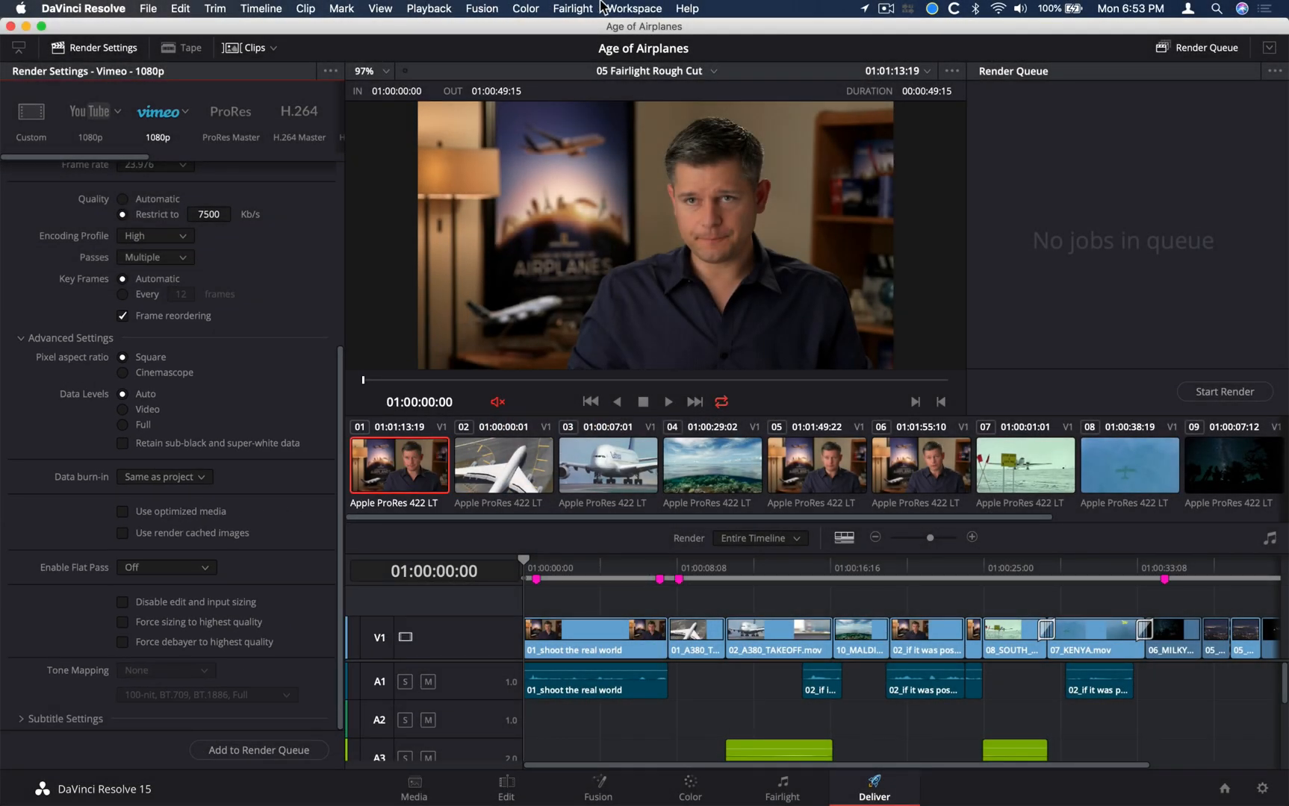
Open the Data Burn-In window and reposition it so all its options are in view
{"action": "left_click", "coordinate": [633, 7]}
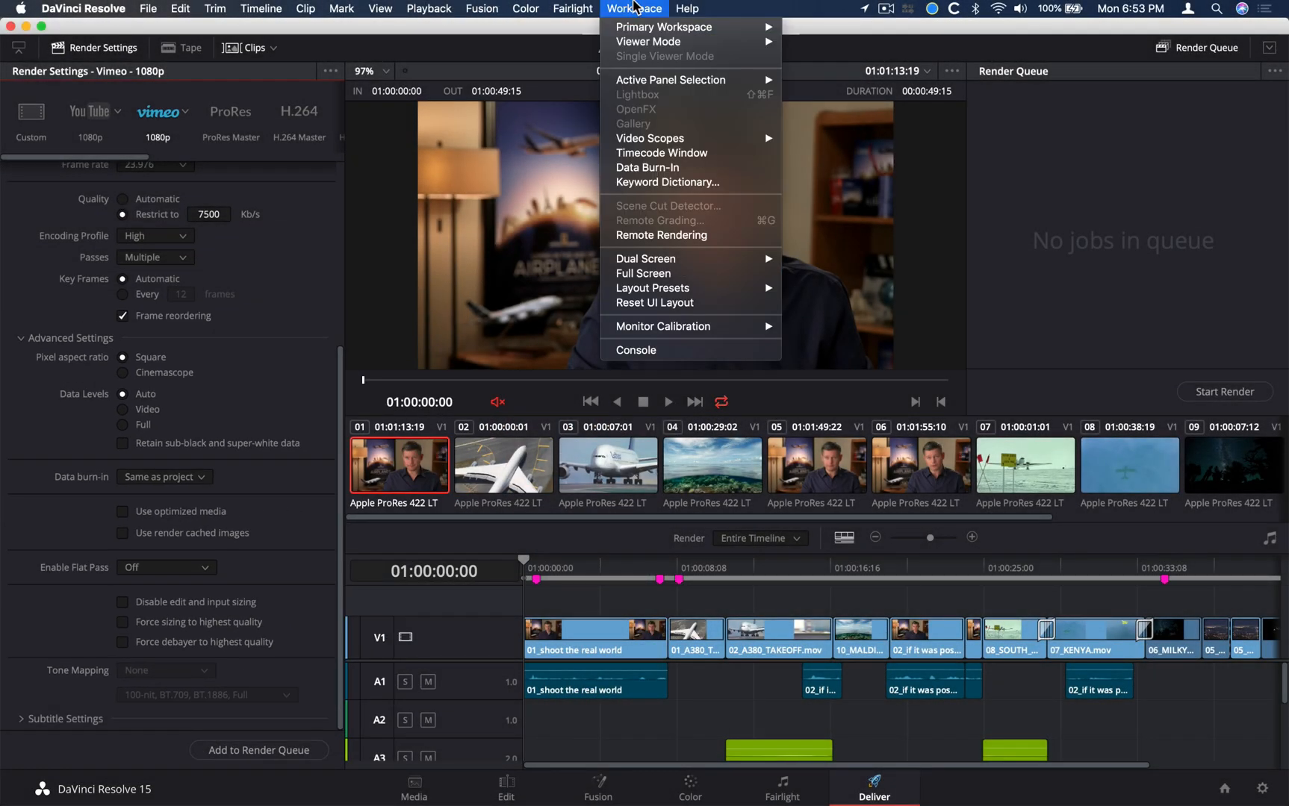
{"action": "left_click", "coordinate": [609, 171]}
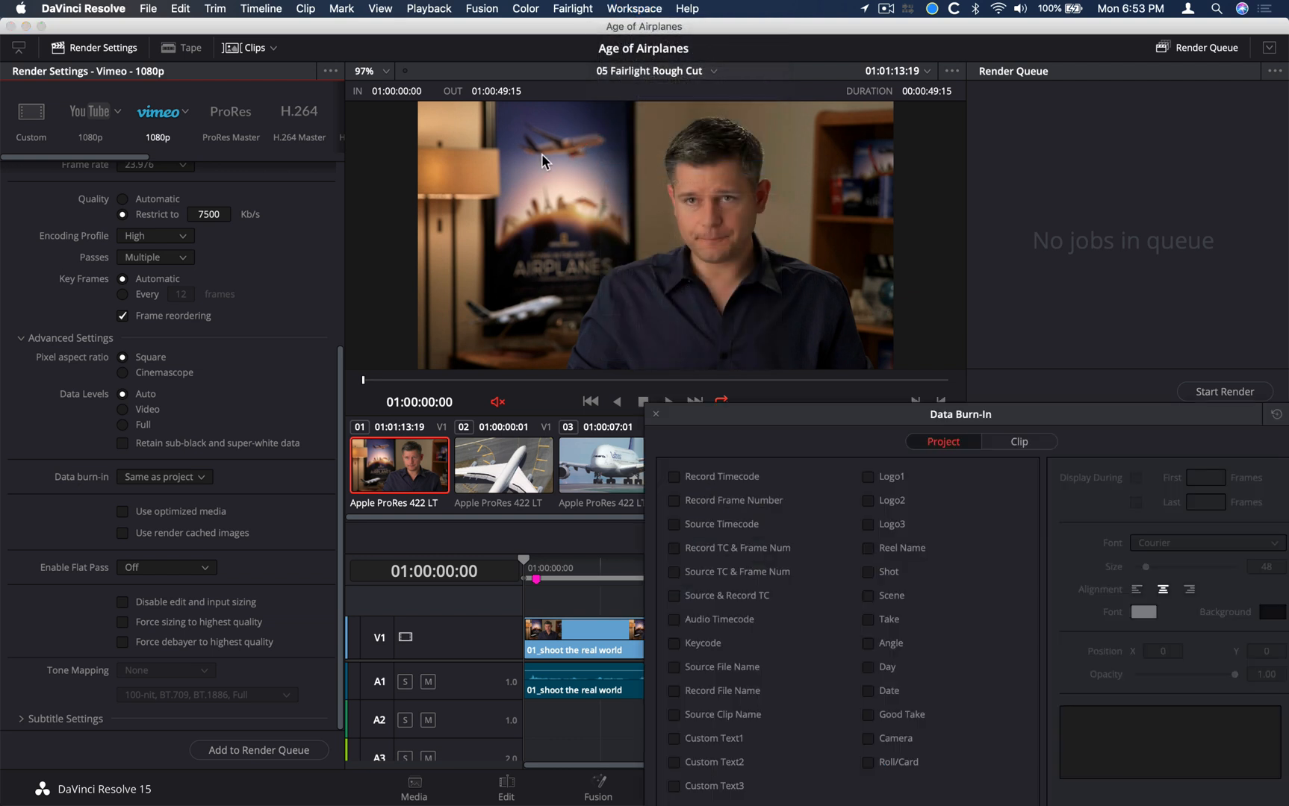
{"action": "mouse_move", "coordinate": [792, 416]}
{"action": "left_mouse_down"}
{"action": "mouse_move", "coordinate": [539, 265]}
{"action": "mouse_move", "coordinate": [470, 154]}
{"action": "mouse_move", "coordinate": [460, 178]}
{"action": "mouse_move", "coordinate": [501, 299]}
{"action": "mouse_move", "coordinate": [514, 399]}
{"action": "mouse_move", "coordinate": [519, 377]}
{"action": "mouse_move", "coordinate": [601, 354]}
{"action": "mouse_move", "coordinate": [714, 343]}
{"action": "mouse_move", "coordinate": [757, 377]}
{"action": "mouse_move", "coordinate": [749, 364]}
{"action": "left_mouse_up"}
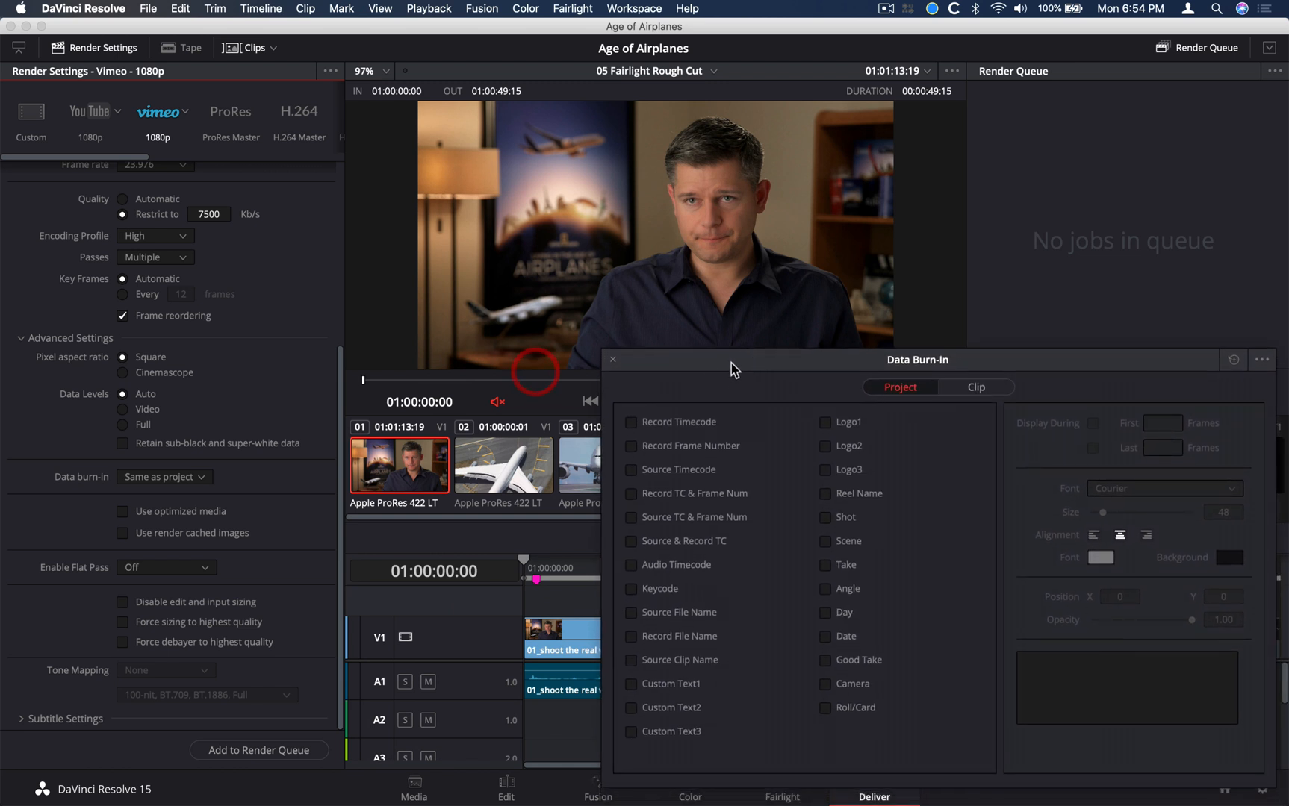
Try the project's Record Timecode burn-in, scrub the opening clip to preview it, and turn it off again
{"action": "left_click", "coordinate": [631, 422]}
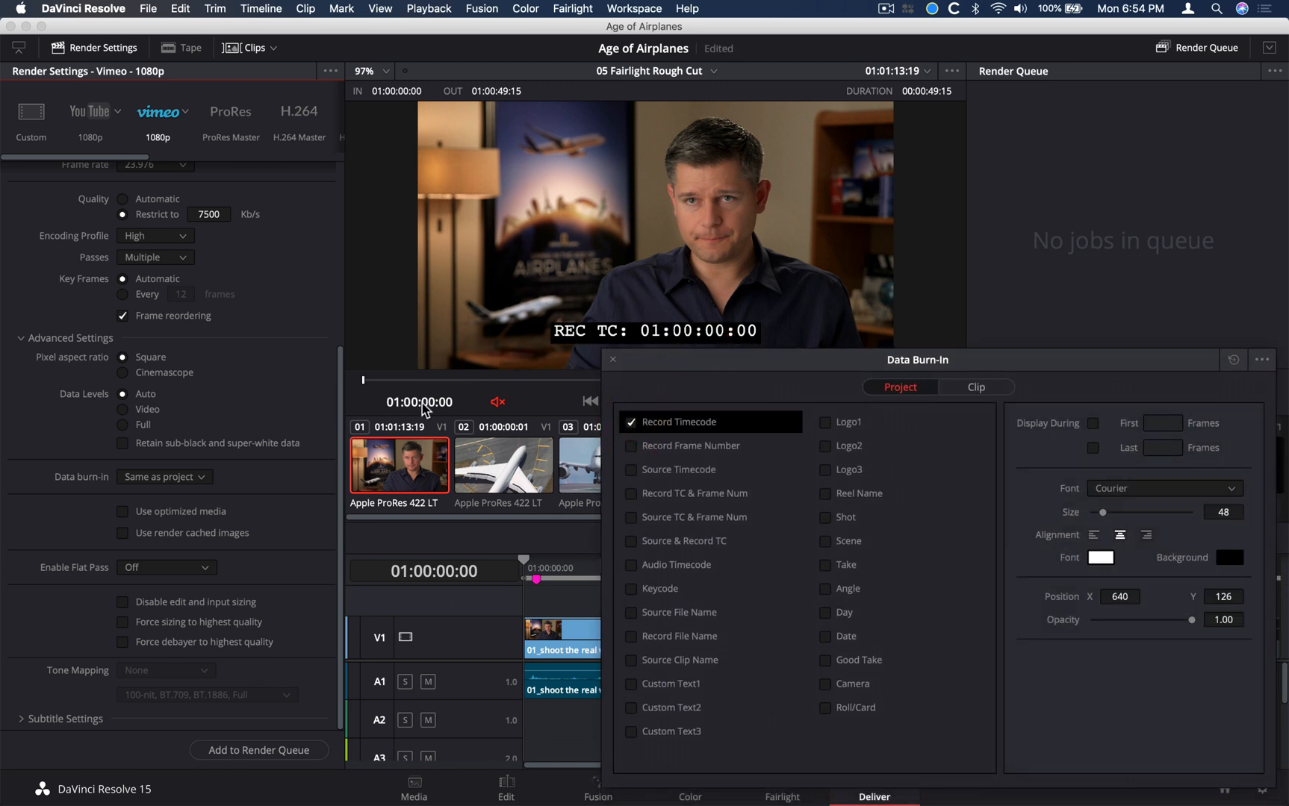
{"action": "left_click", "coordinate": [472, 380]}
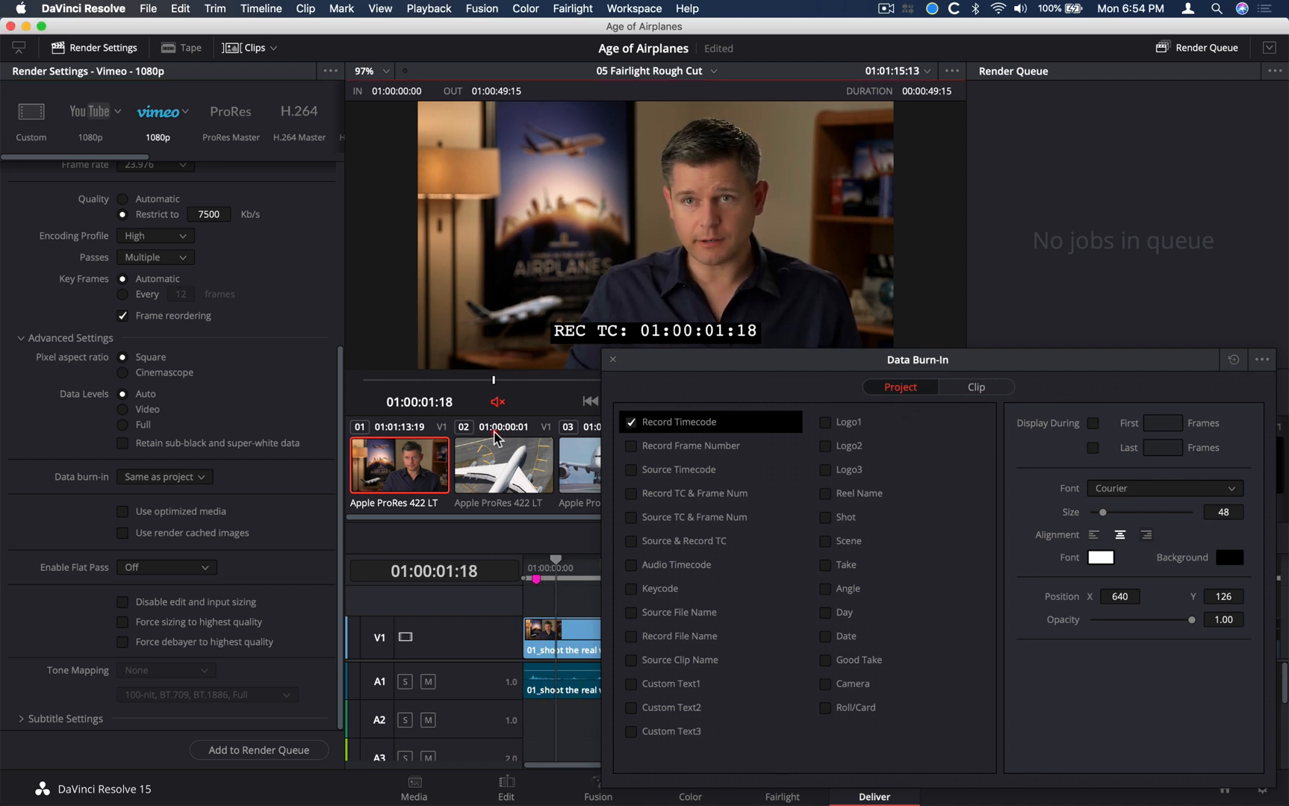
{"action": "left_click_drag", "start_coordinate": [494, 433], "coordinate": [366, 431]}
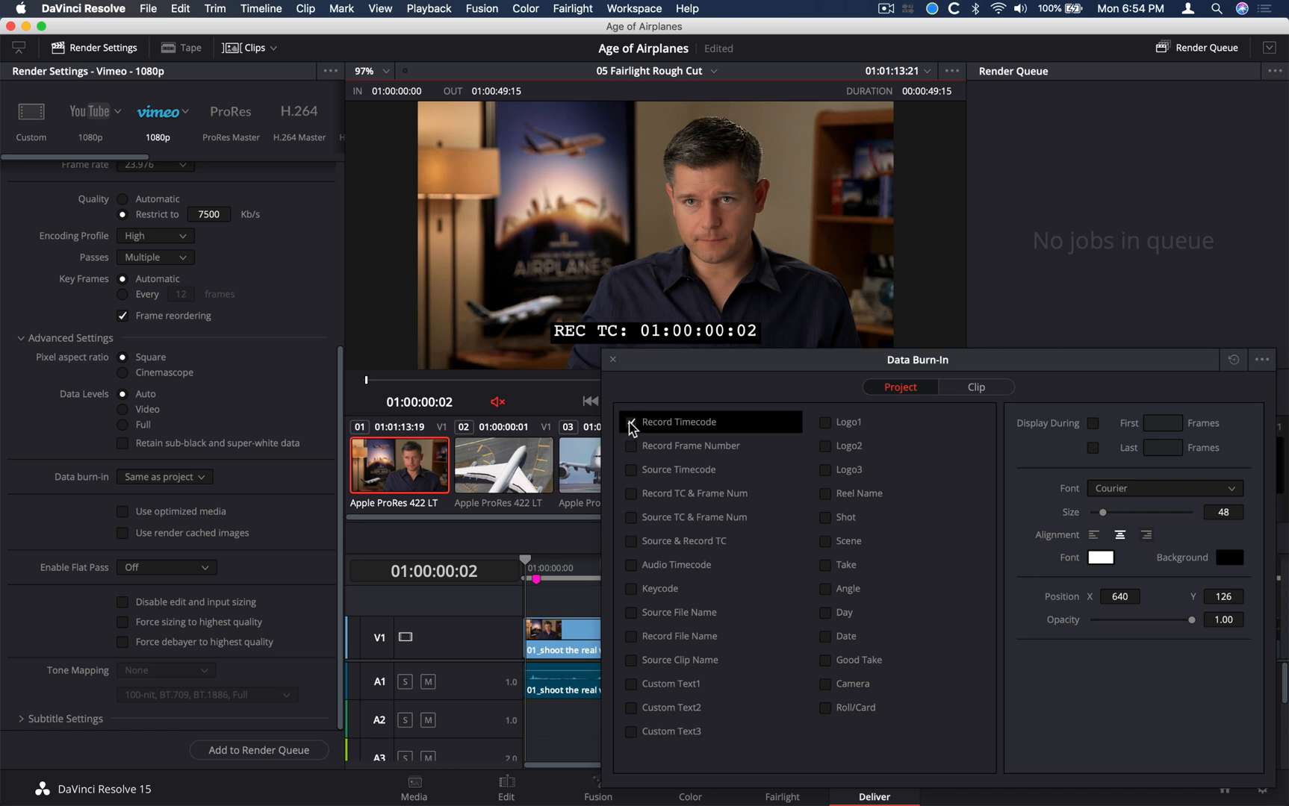
{"action": "left_click", "coordinate": [631, 424]}
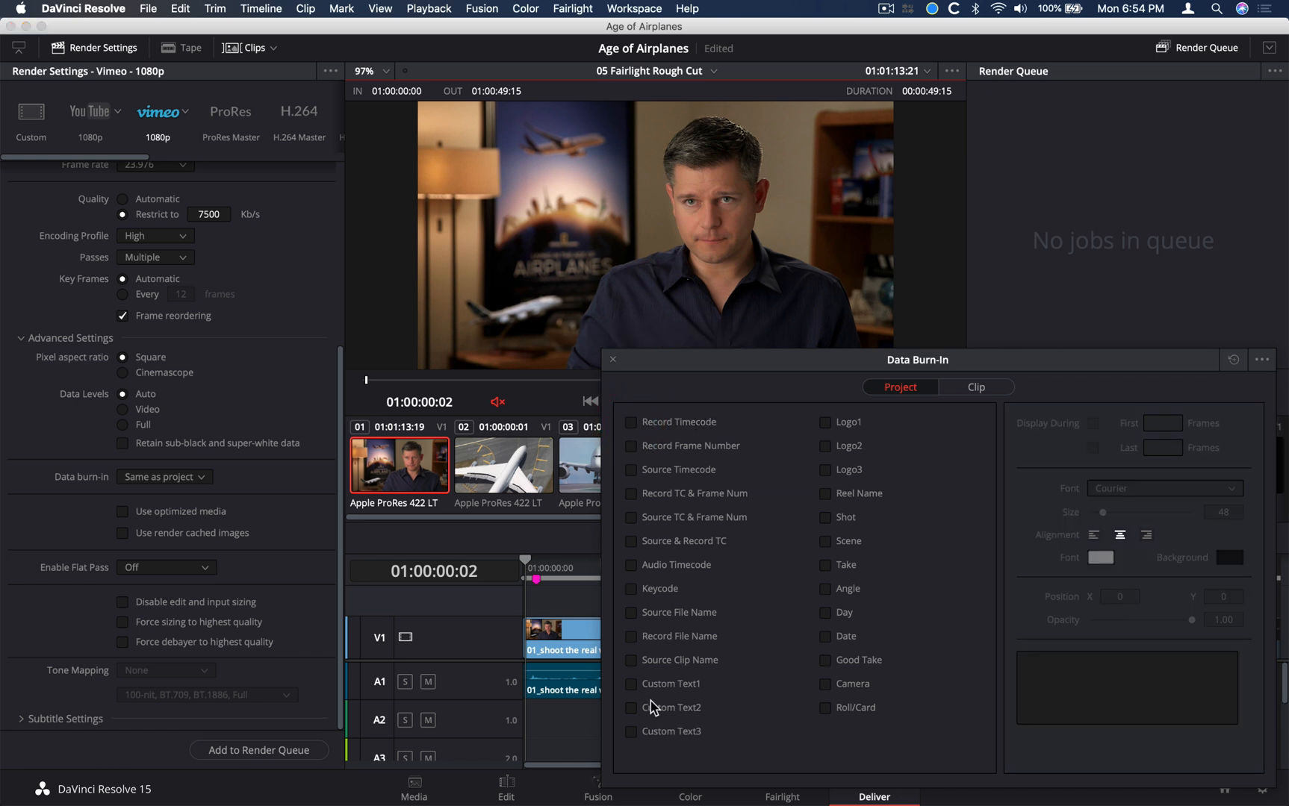
Enable the project's Custom Text1 burn-in with the text DO NOT DISTRIBUTE and close the Data Burn-In window
{"action": "left_click", "coordinate": [631, 684]}
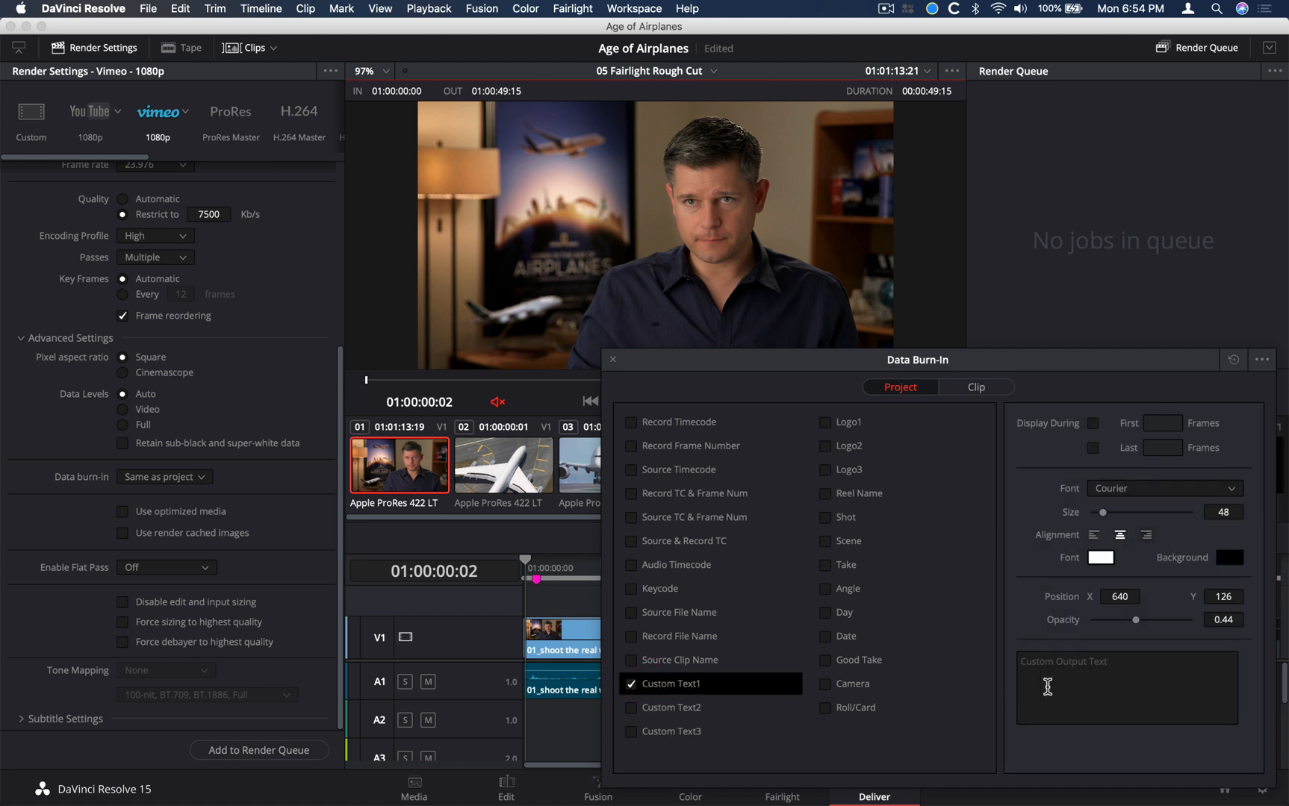
{"action": "left_click", "coordinate": [1052, 687]}
{"action": "type", "text": "DO NO"}
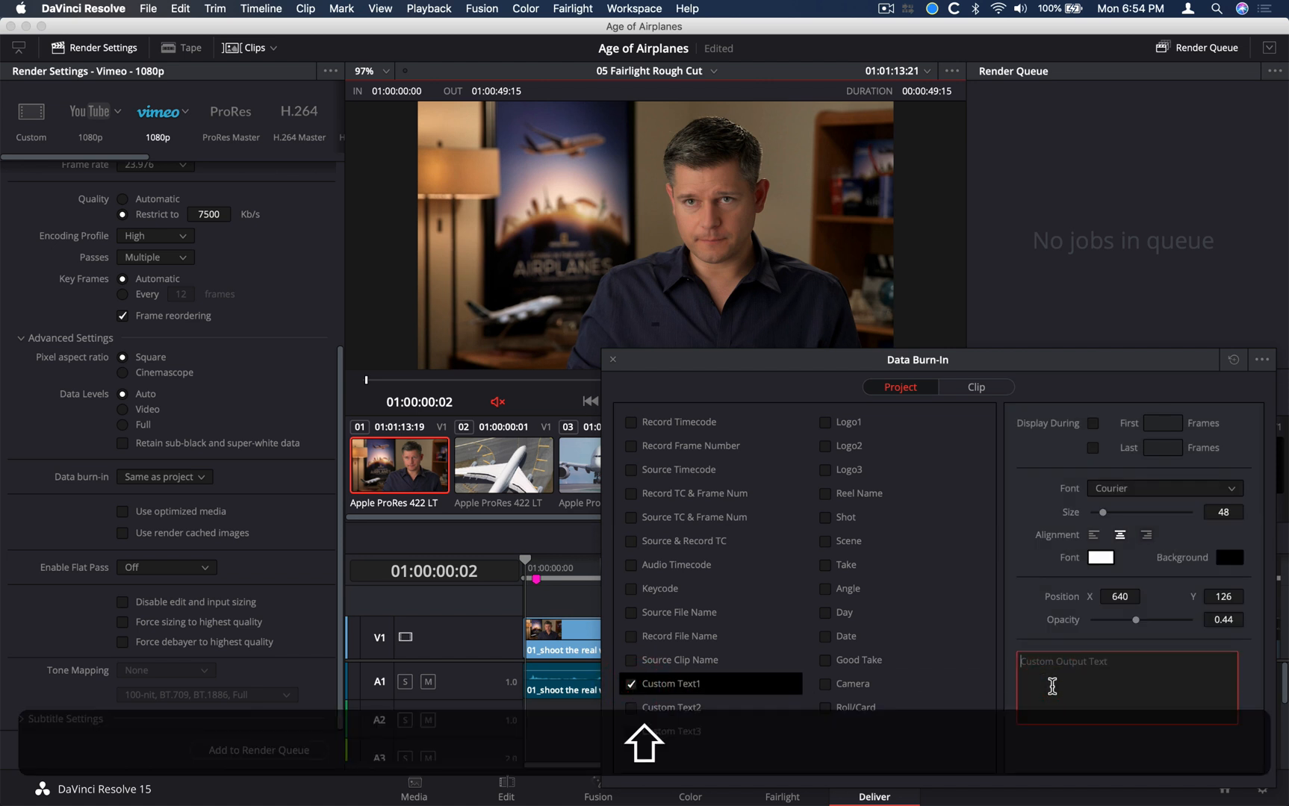
{"action": "type", "text": "T DISTRIBUTE"}
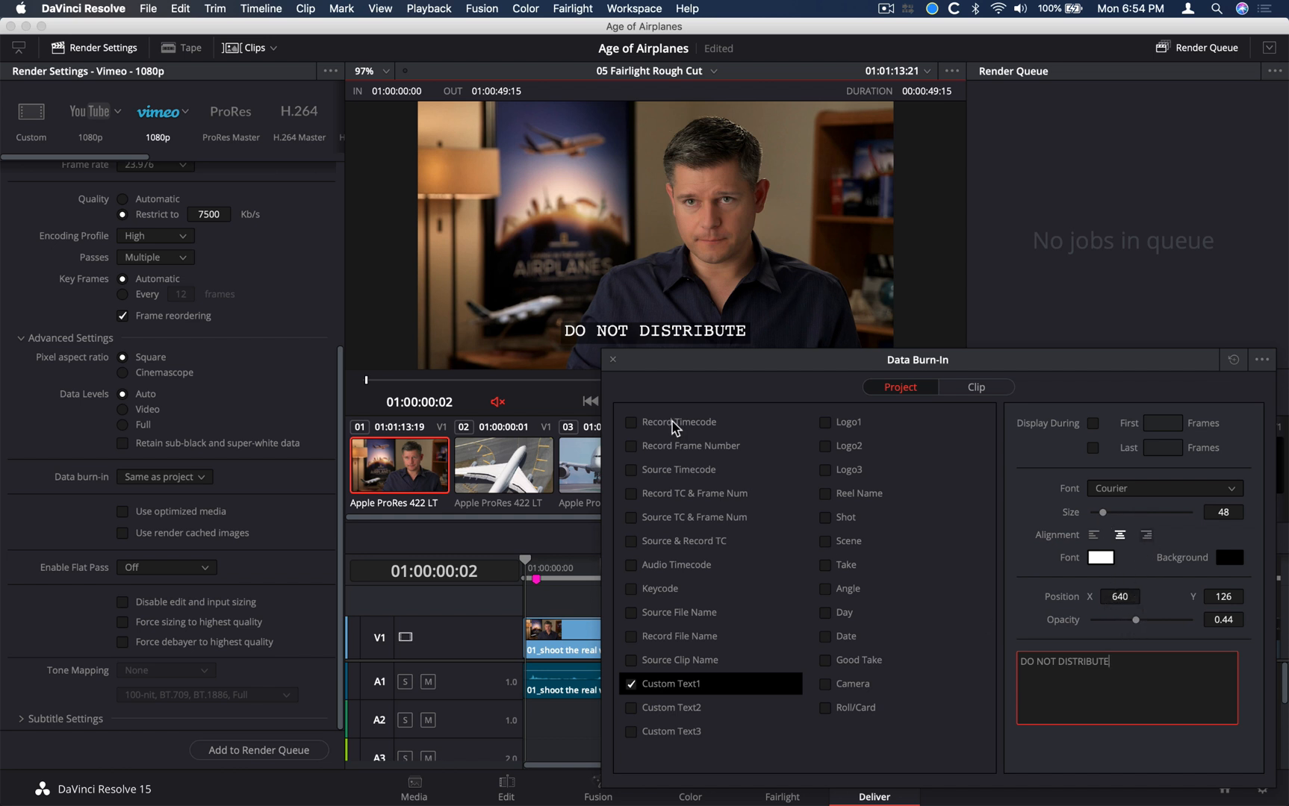
{"action": "left_click", "coordinate": [614, 362]}
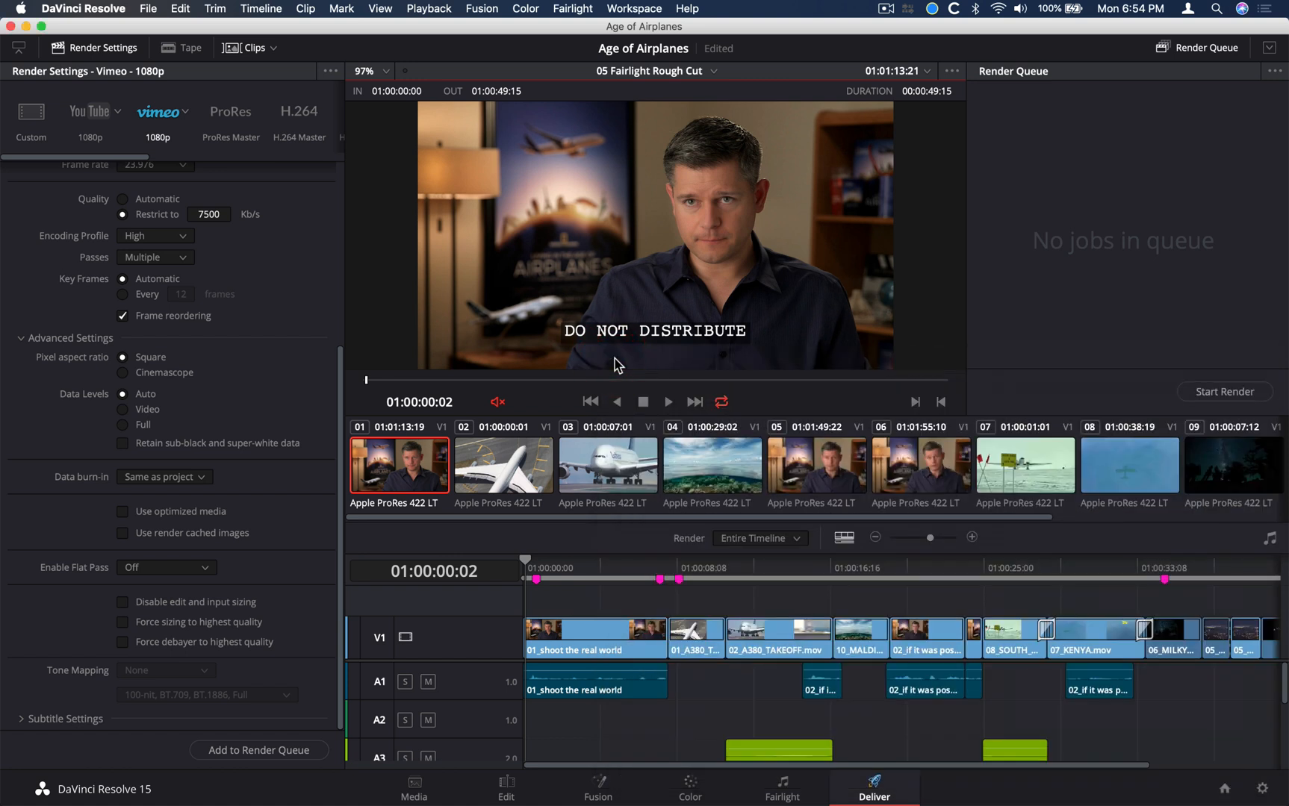
Scrub through the timeline to check the custom text burn-in, and save the project
{"action": "left_click", "coordinate": [529, 382]}
{"action": "left_click_drag", "start_coordinate": [530, 382], "coordinate": [848, 381]}
{"action": "left_click_drag", "start_coordinate": [650, 566], "coordinate": [409, 645]}
{"action": "key", "text": "super+s"}
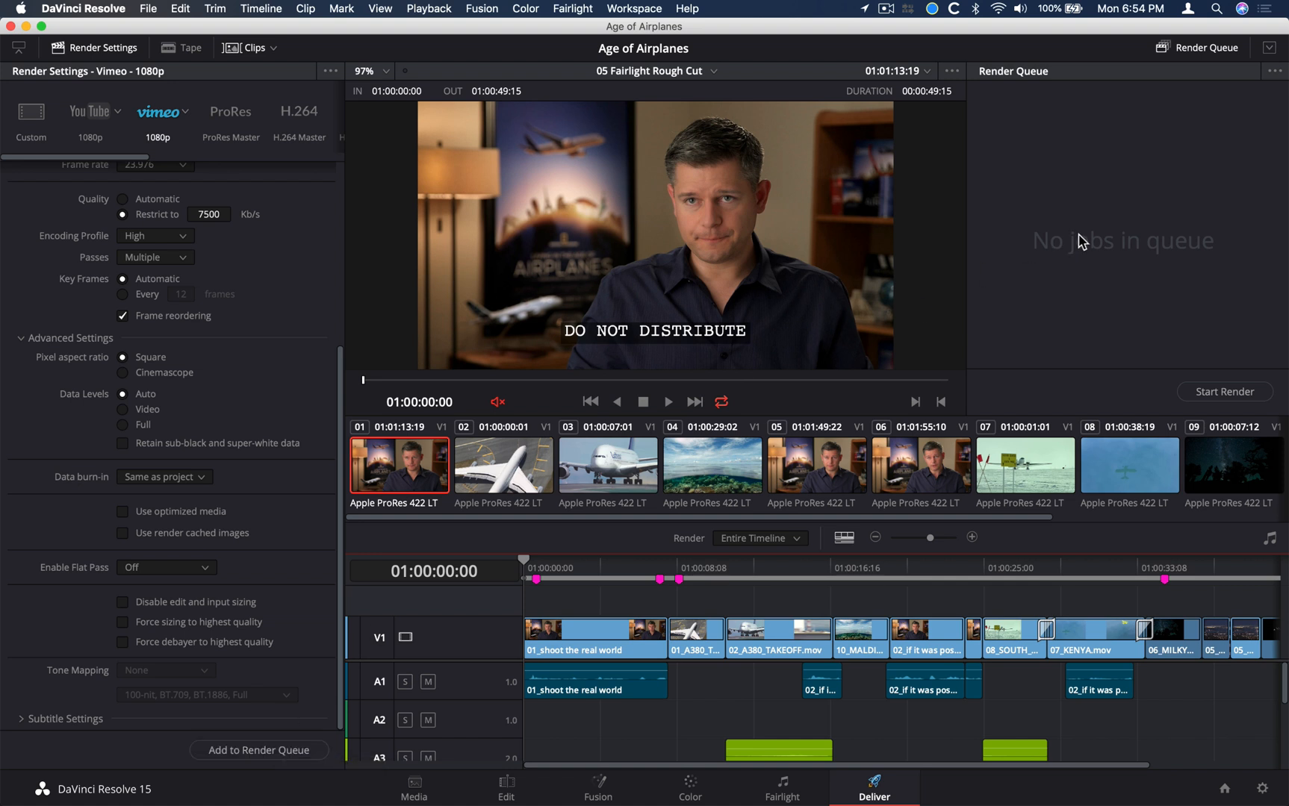
Add the Vimeo export to the render queue and check the job's title and output file name
{"action": "left_click", "coordinate": [216, 750]}
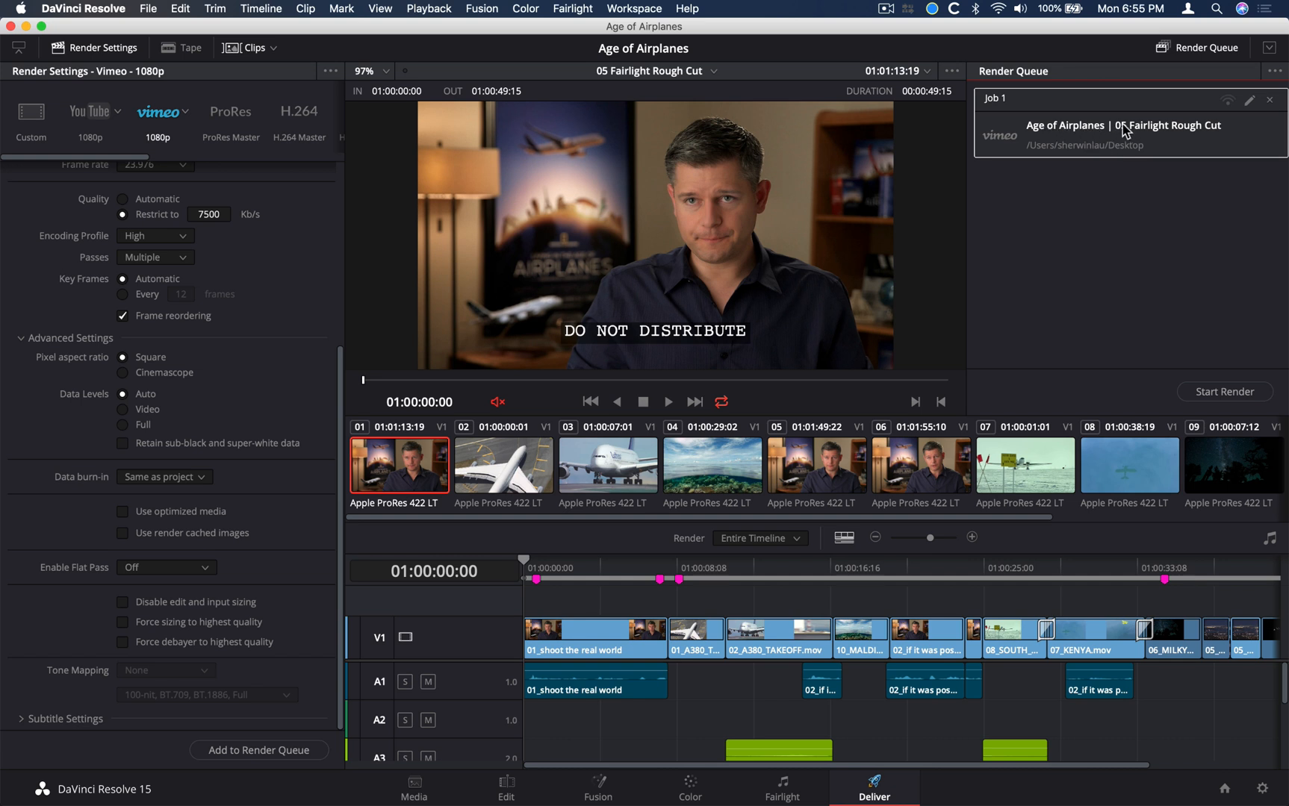
{"action": "left_click", "coordinate": [1147, 128]}
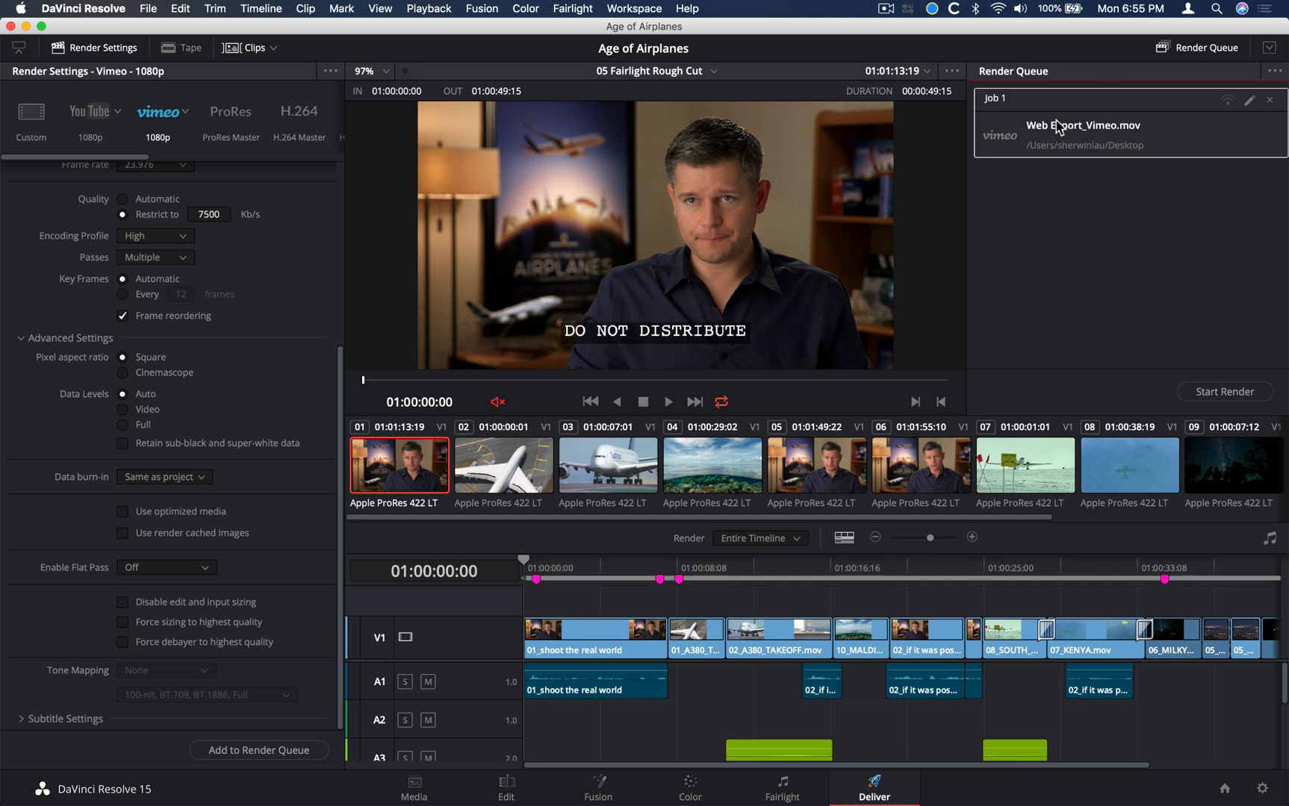
{"action": "left_click", "coordinate": [1112, 133]}
{"action": "left_click", "coordinate": [1122, 129]}
{"action": "left_click", "coordinate": [1122, 129]}
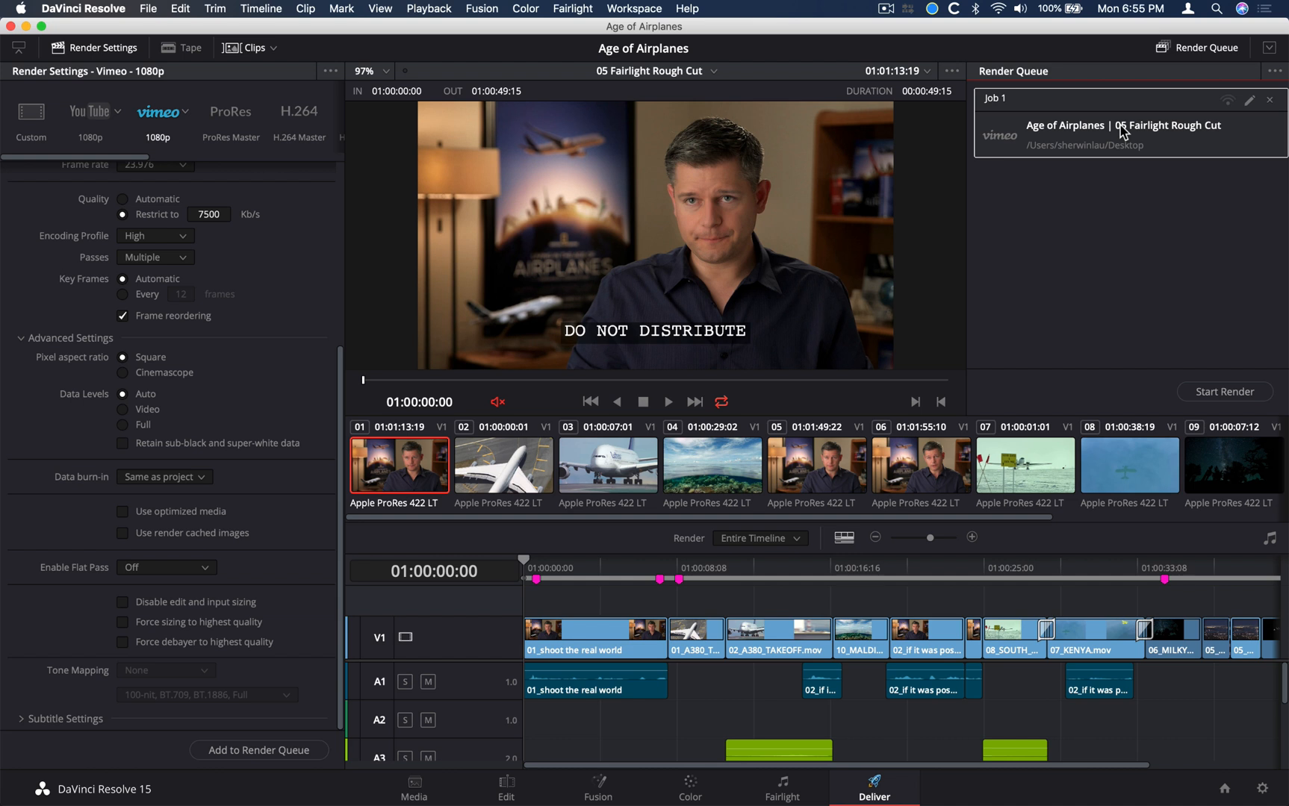
Select clip 07, the South Pole airplane shot, and scrub through it in the viewer
{"action": "left_click", "coordinate": [992, 484]}
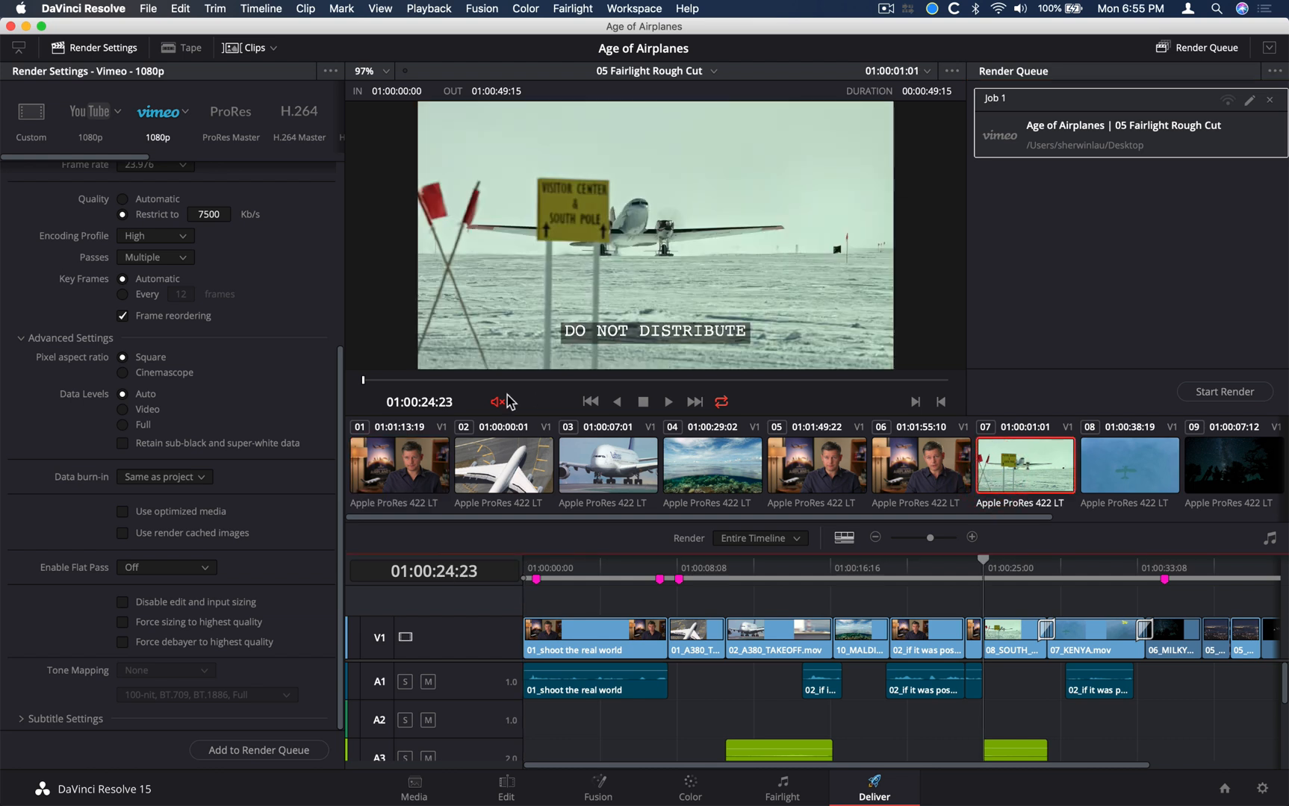
{"action": "left_click_drag", "start_coordinate": [480, 385], "coordinate": [700, 398]}
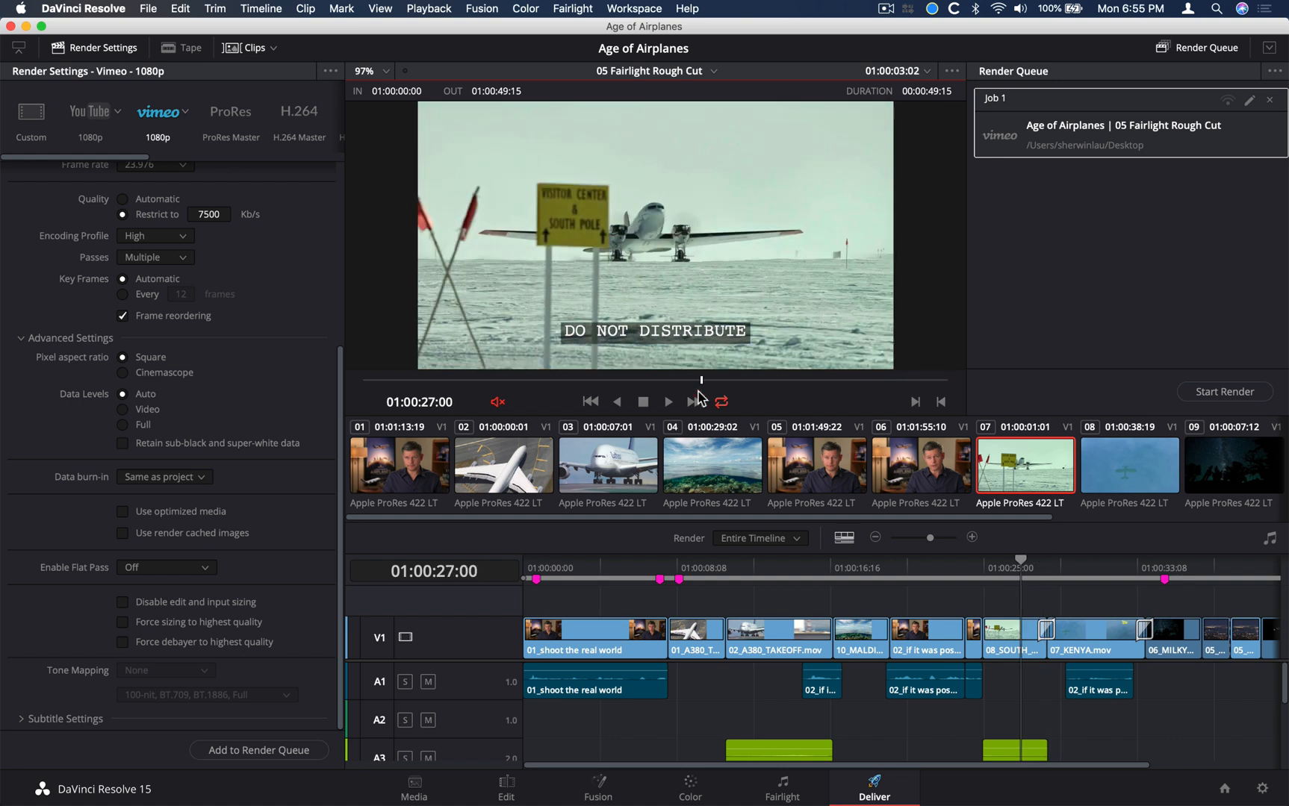
{"action": "left_click_drag", "start_coordinate": [489, 379], "coordinate": [386, 407]}
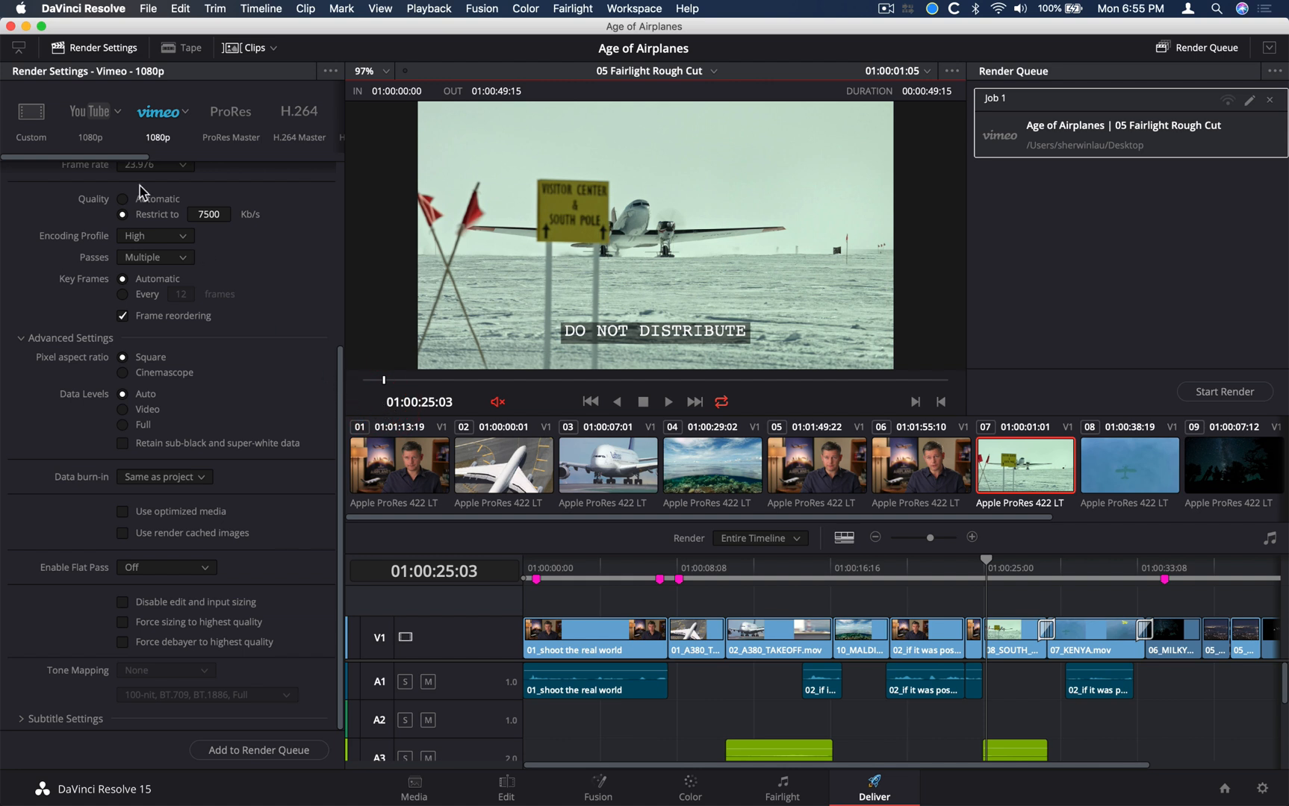
Switch to the Custom render preset and set the filename to Airplane VFX
{"action": "left_click", "coordinate": [31, 122]}
{"action": "scroll", "coordinate": [29, 193], "scroll_direction": "up", "scroll_amount": 5}
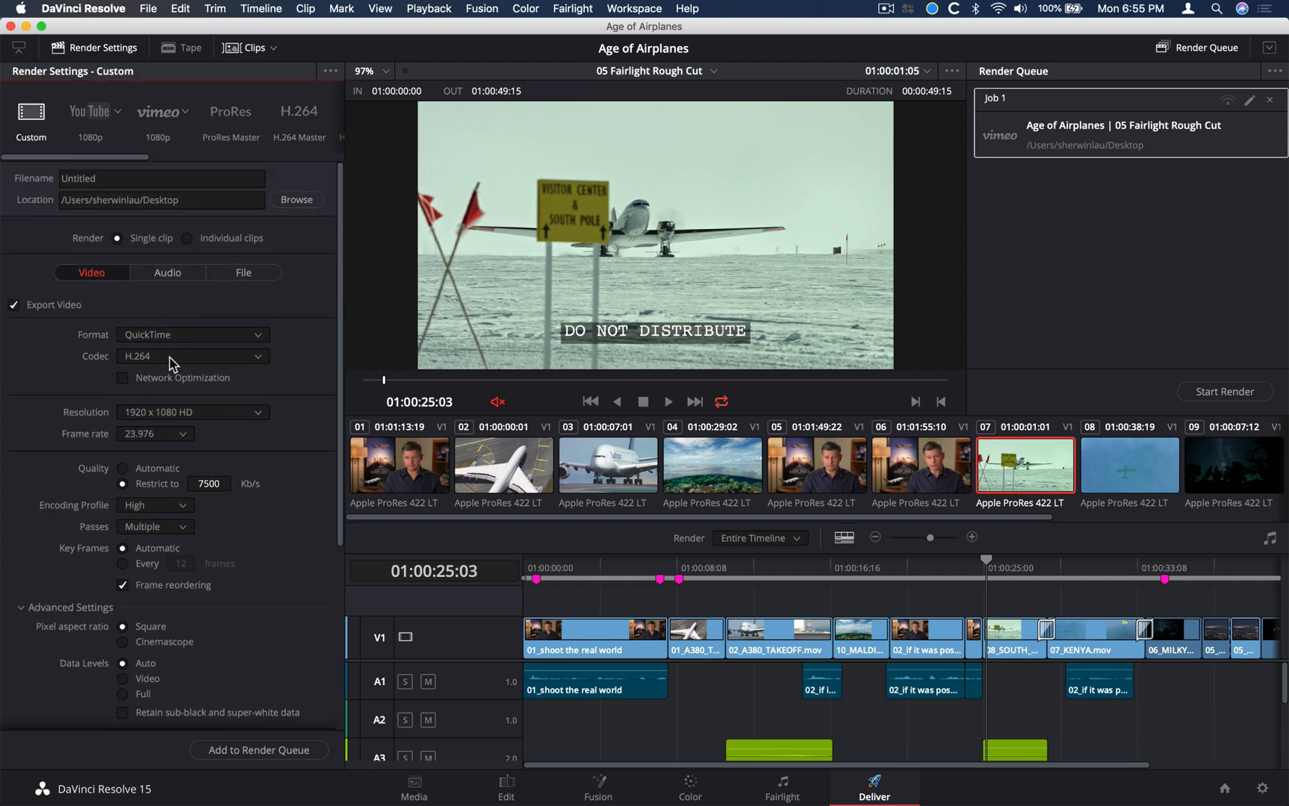
{"action": "left_click", "coordinate": [110, 180]}
{"action": "key", "text": "super+a"}
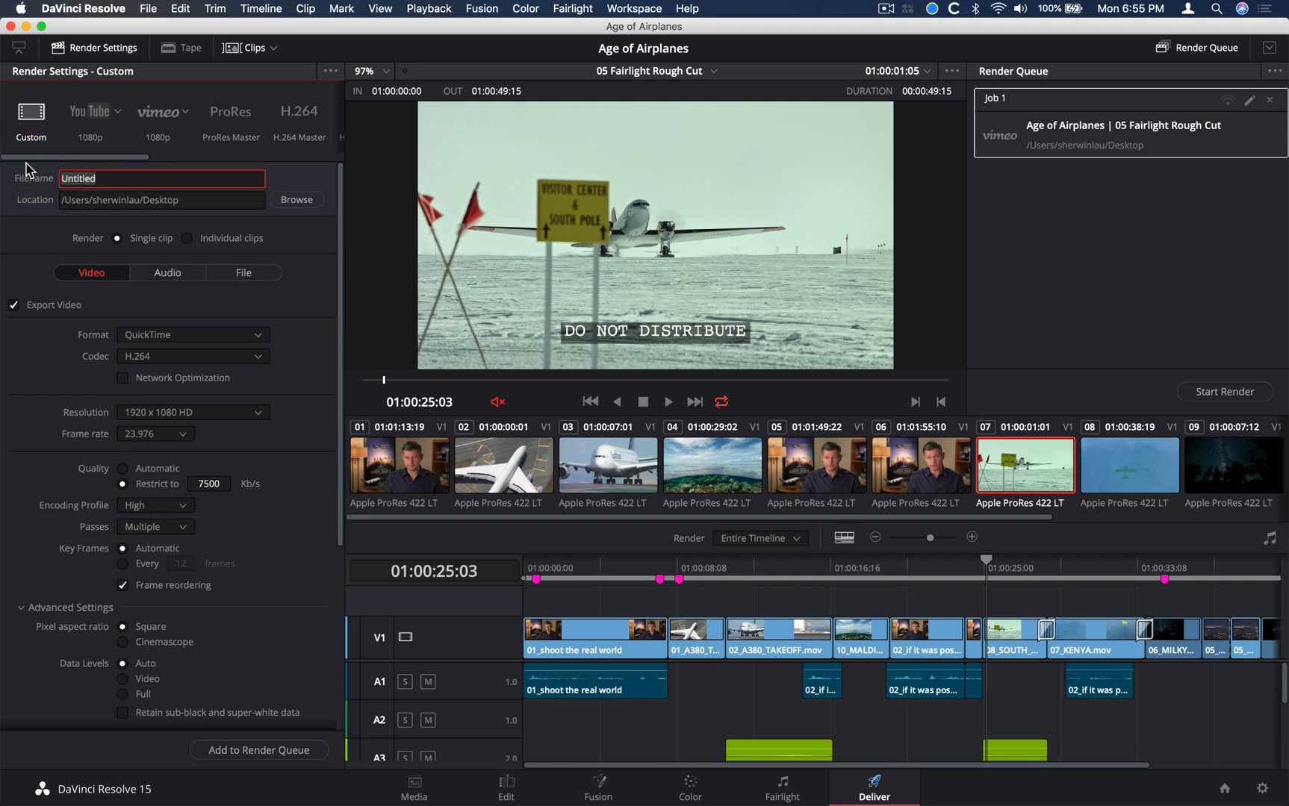
{"action": "type", "text": "Airplne VF"}
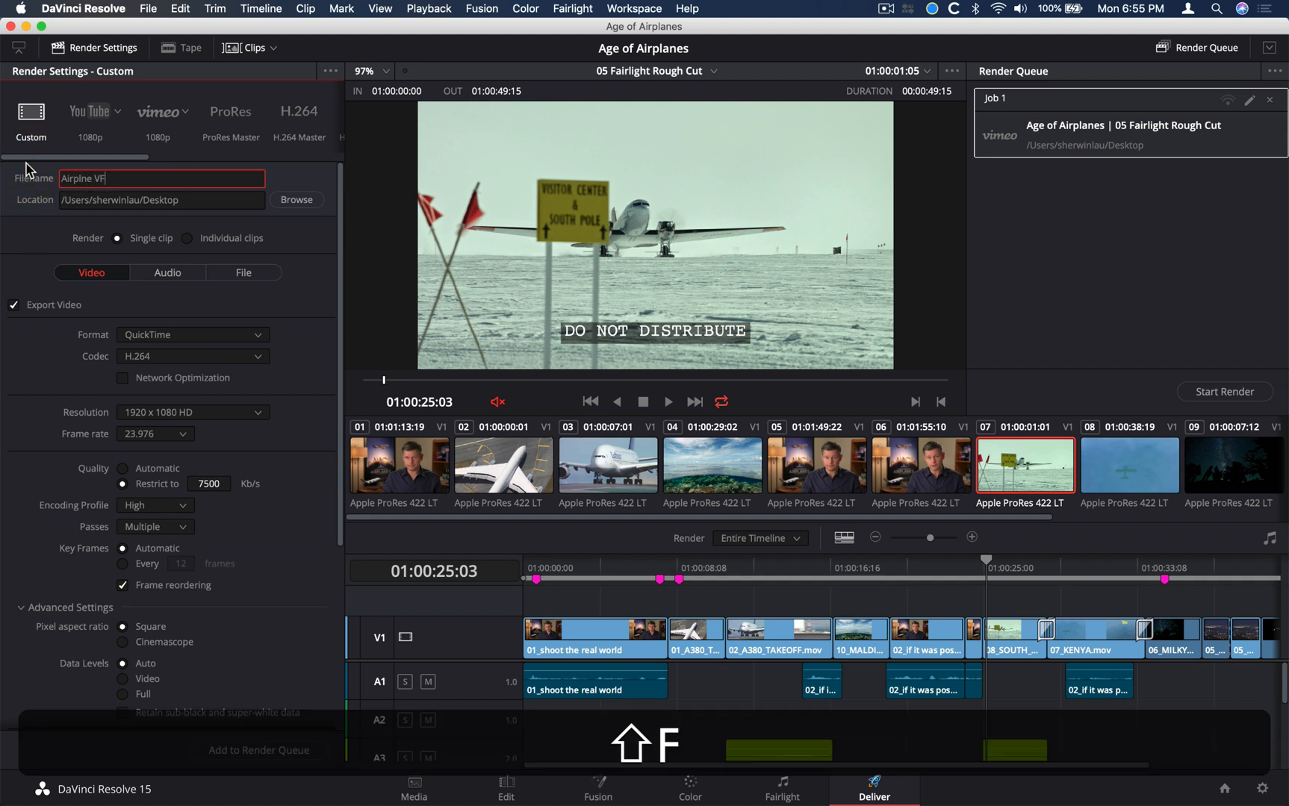
{"action": "type", "text": "X"}
{"action": "left_click", "coordinate": [83, 177]}
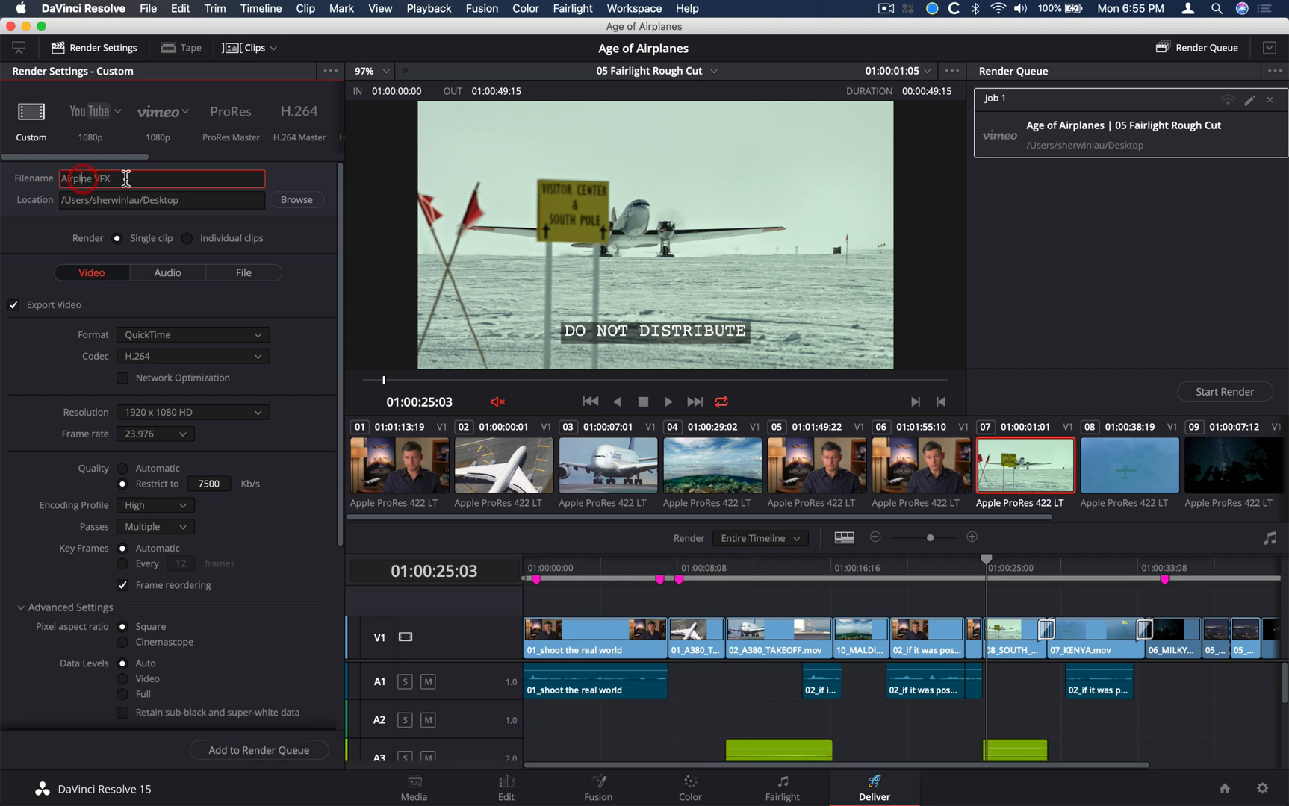
{"action": "type", "text": "a"}
{"action": "key", "text": "Return"}
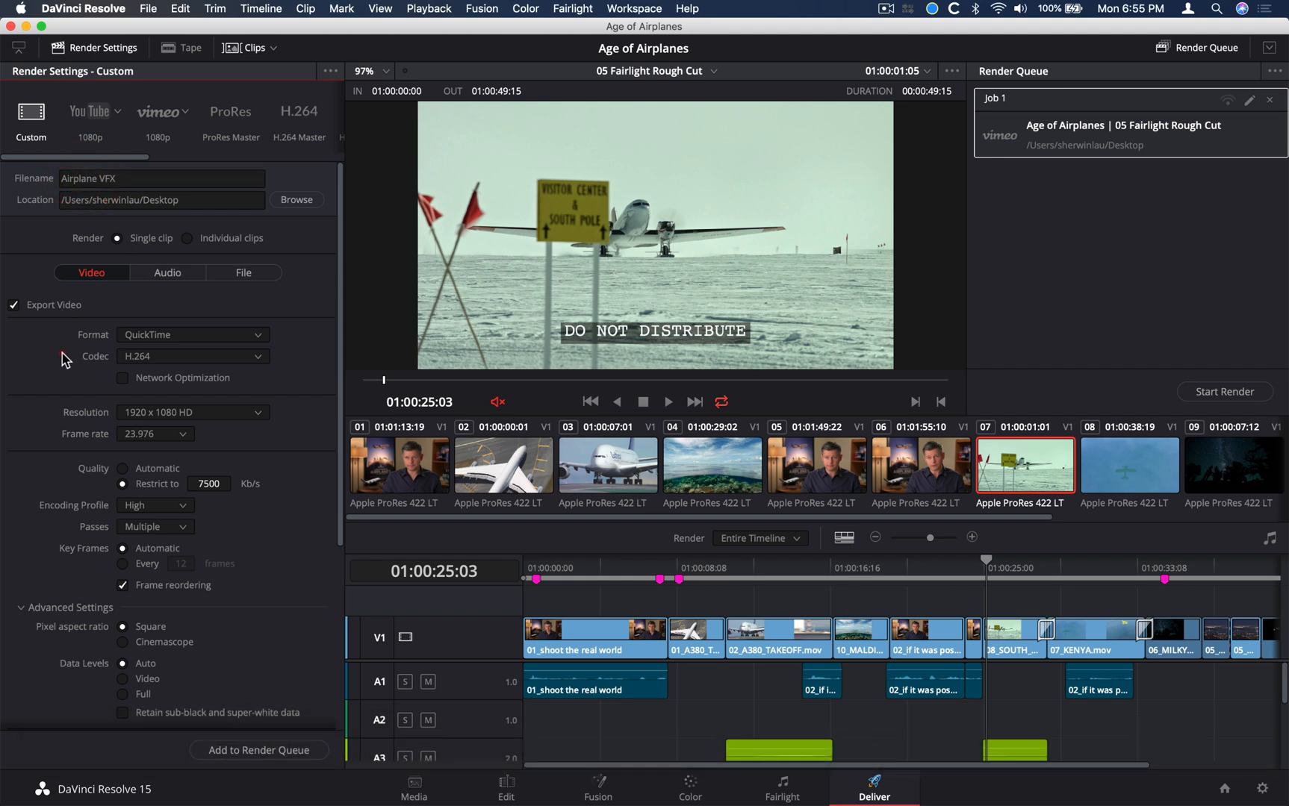
Set the export format to EXR, review the available codecs, and keep RGB half (No Compression)
{"action": "left_click", "coordinate": [150, 335]}
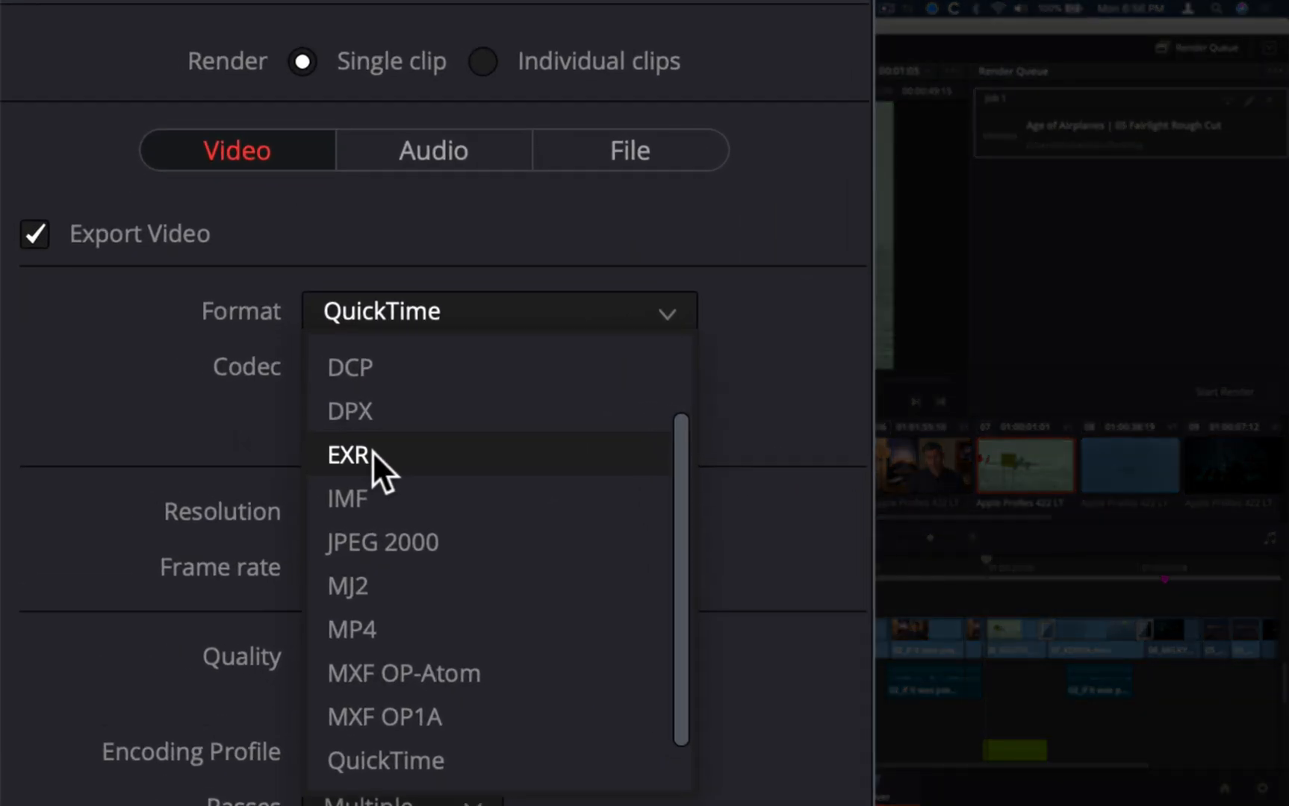
{"action": "left_click", "coordinate": [371, 451]}
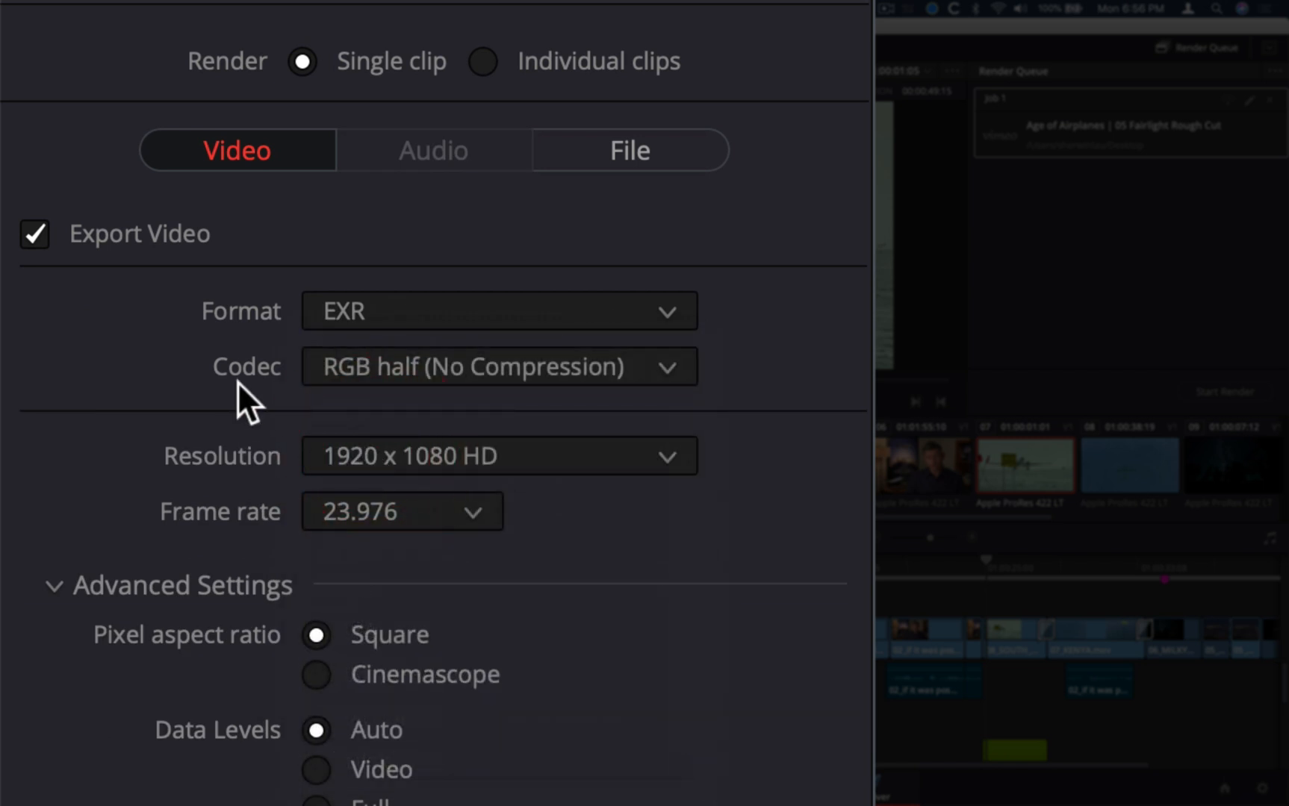
{"action": "left_click", "coordinate": [340, 377]}
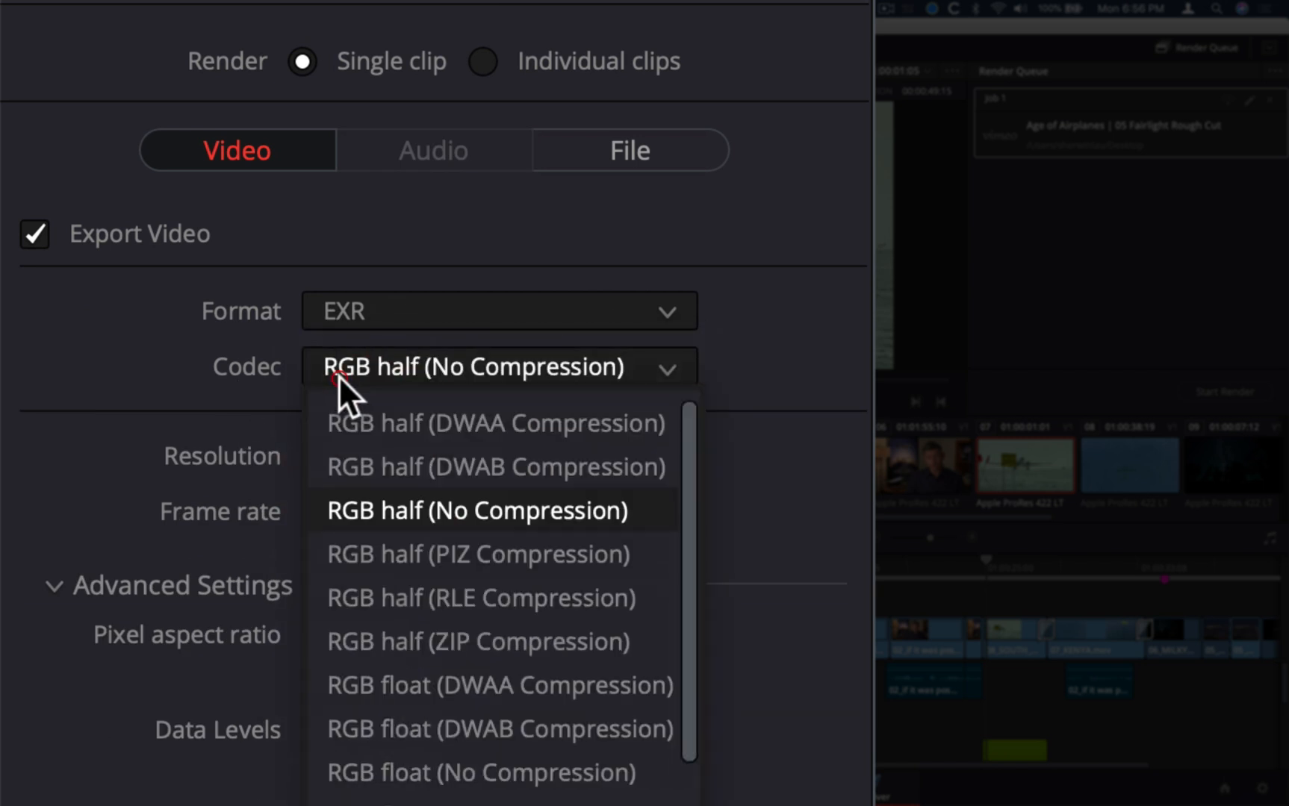
{"action": "left_click", "coordinate": [340, 378]}
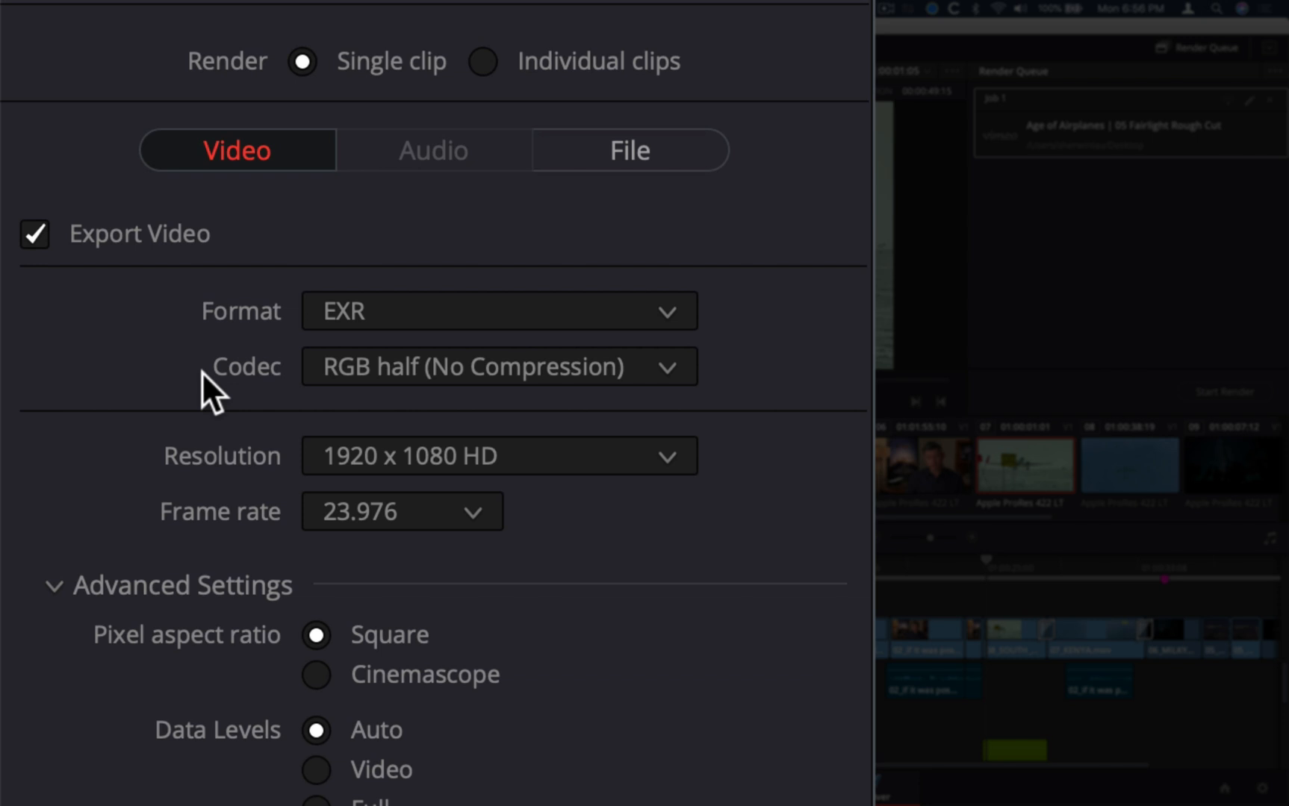
{"action": "left_click", "coordinate": [358, 375]}
{"action": "scroll", "coordinate": [522, 456], "scroll_direction": "down", "scroll_amount": 1}
{"action": "scroll", "coordinate": [565, 474], "scroll_direction": "up", "scroll_amount": 1}
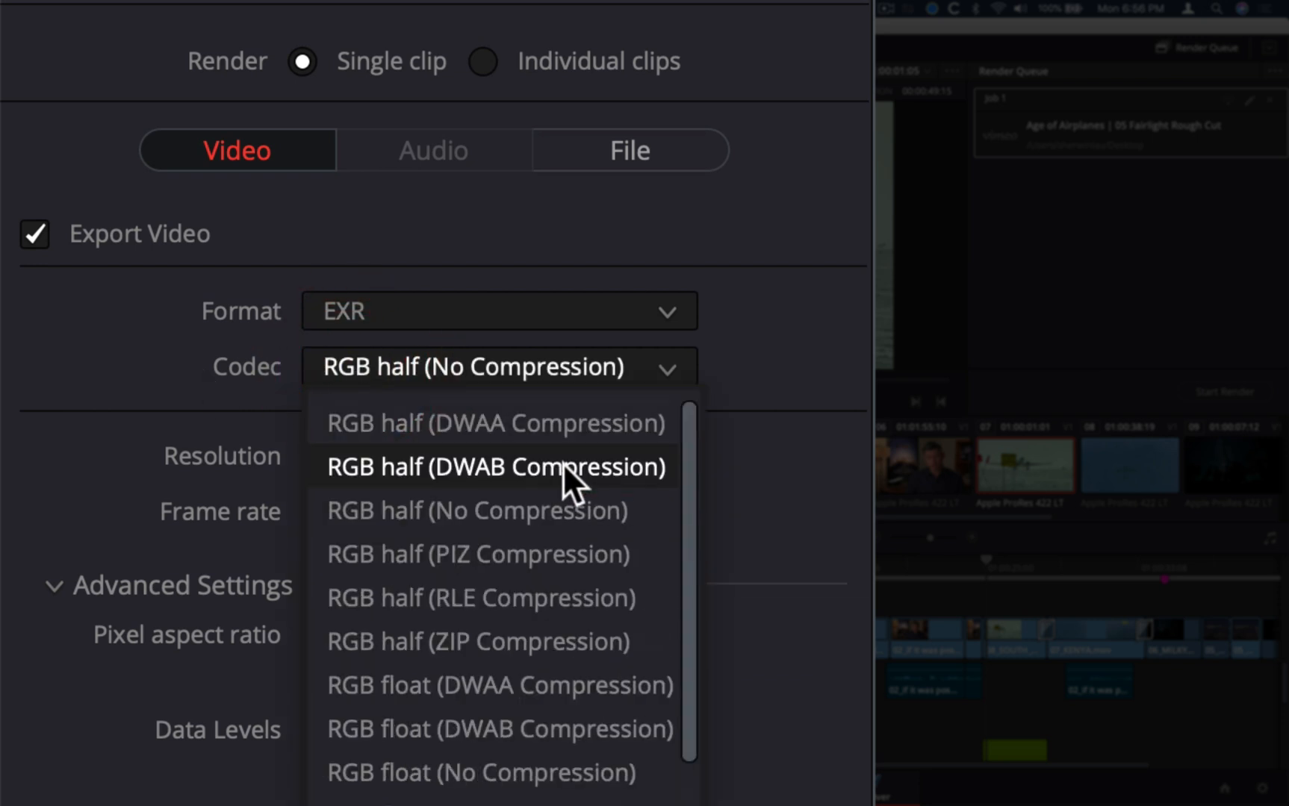
{"action": "left_click", "coordinate": [196, 363]}
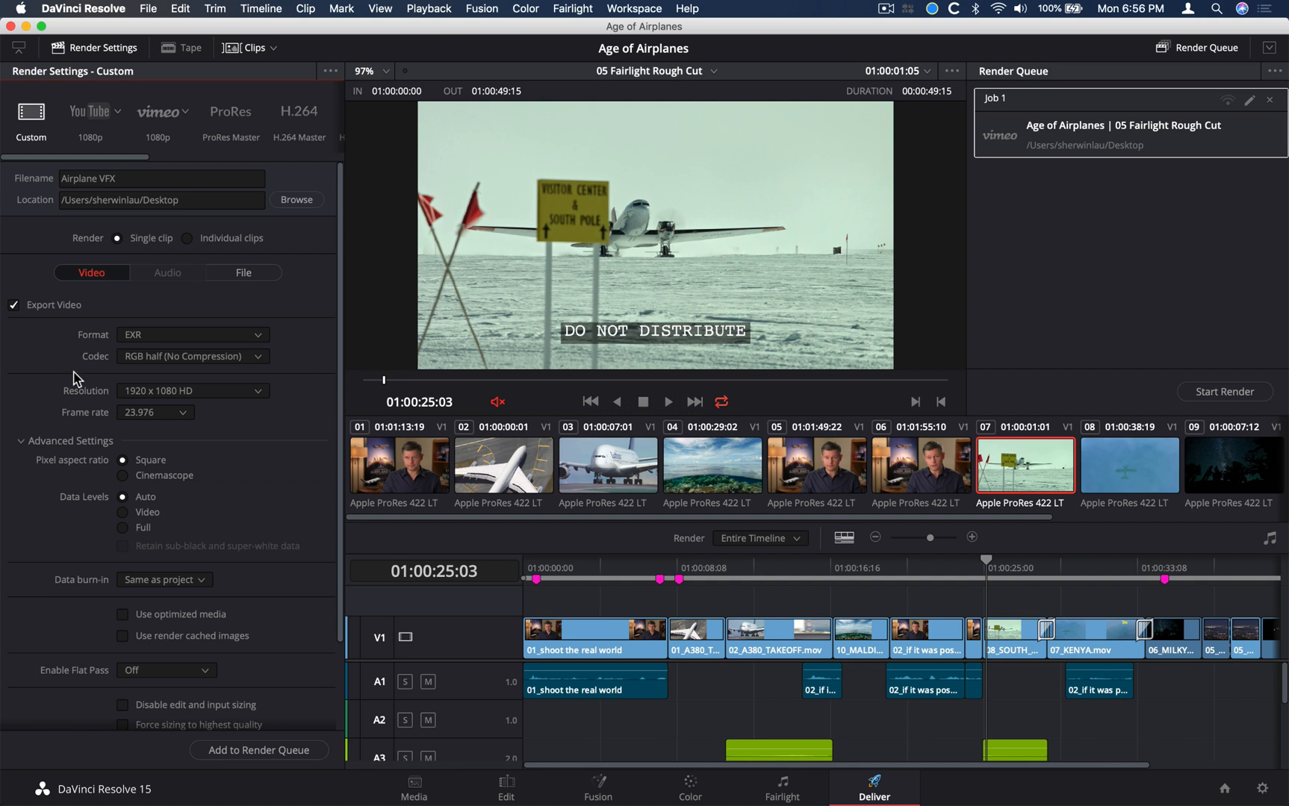
Set the data burn-in option of the EXR export to None
{"action": "scroll", "coordinate": [74, 377], "scroll_direction": "down", "scroll_amount": 2}
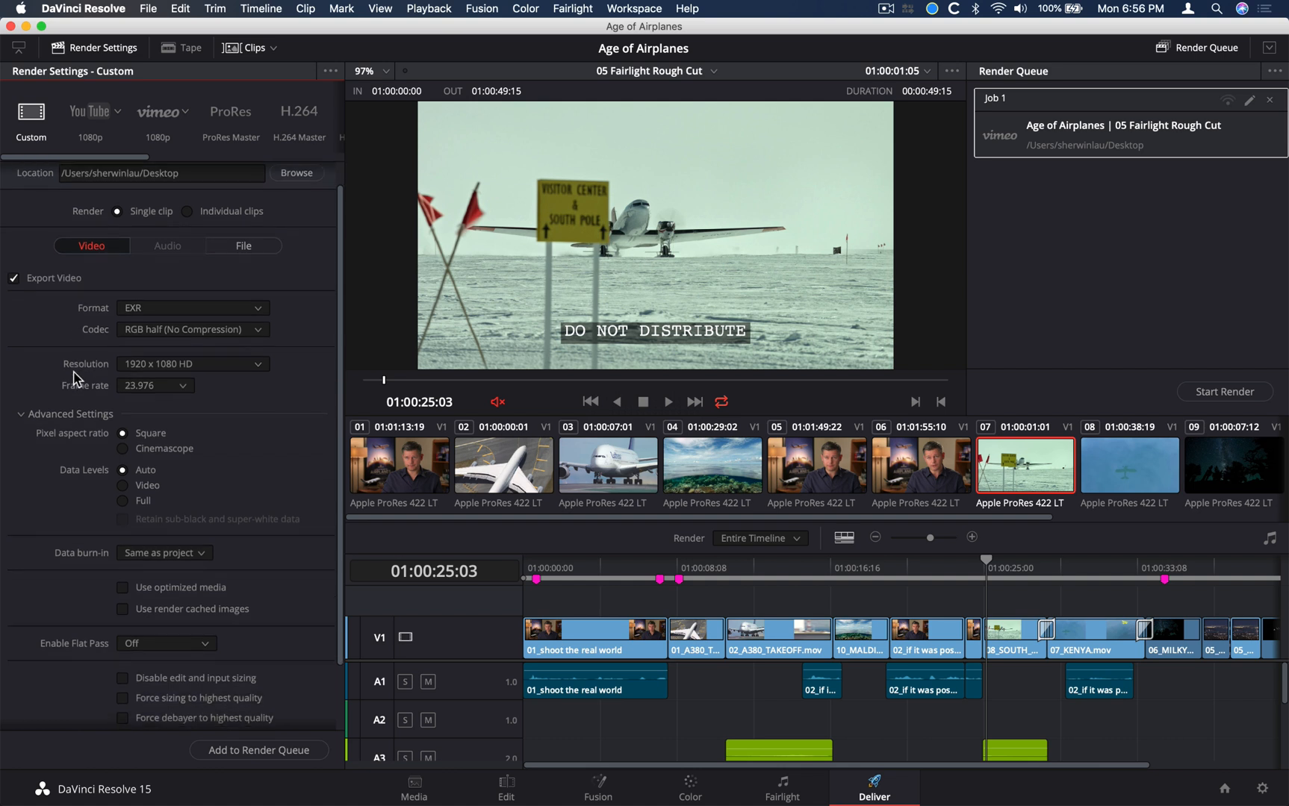
{"action": "left_click", "coordinate": [142, 557]}
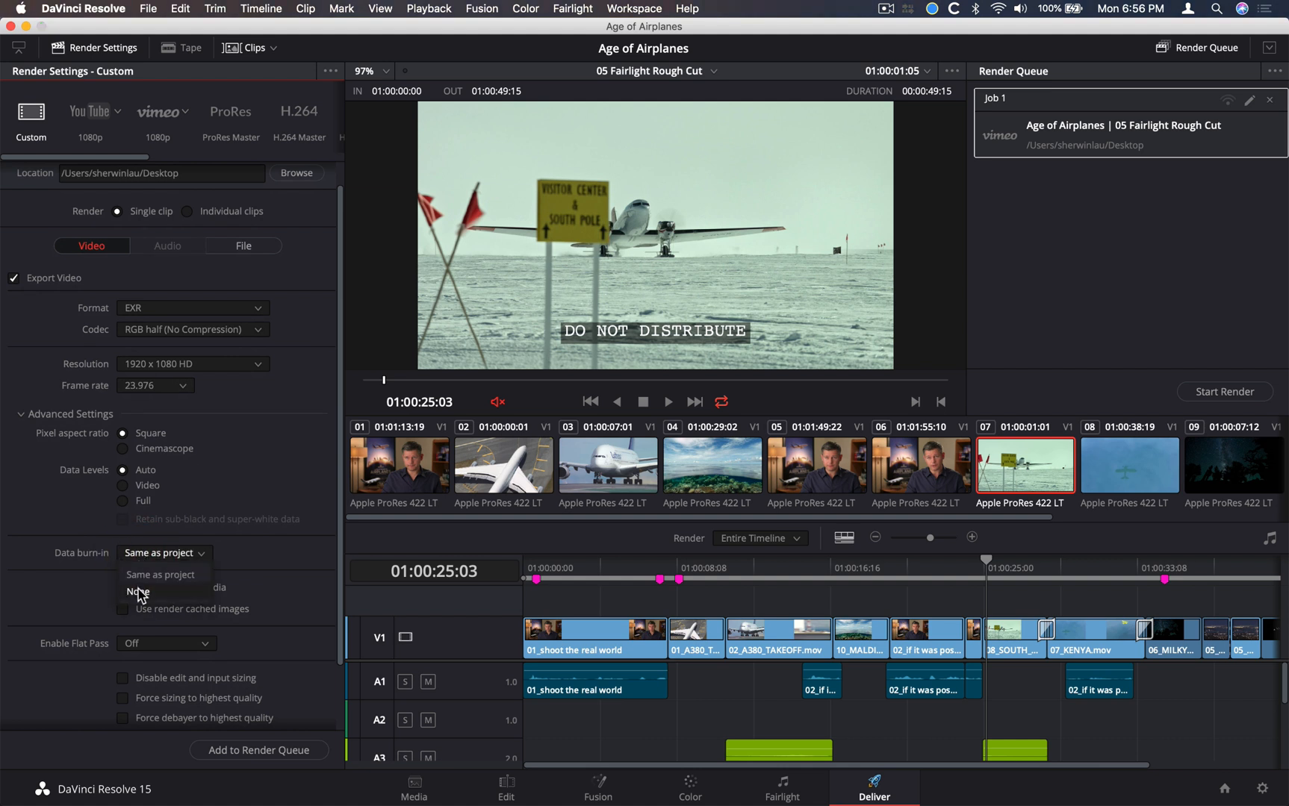
{"action": "left_click", "coordinate": [139, 593]}
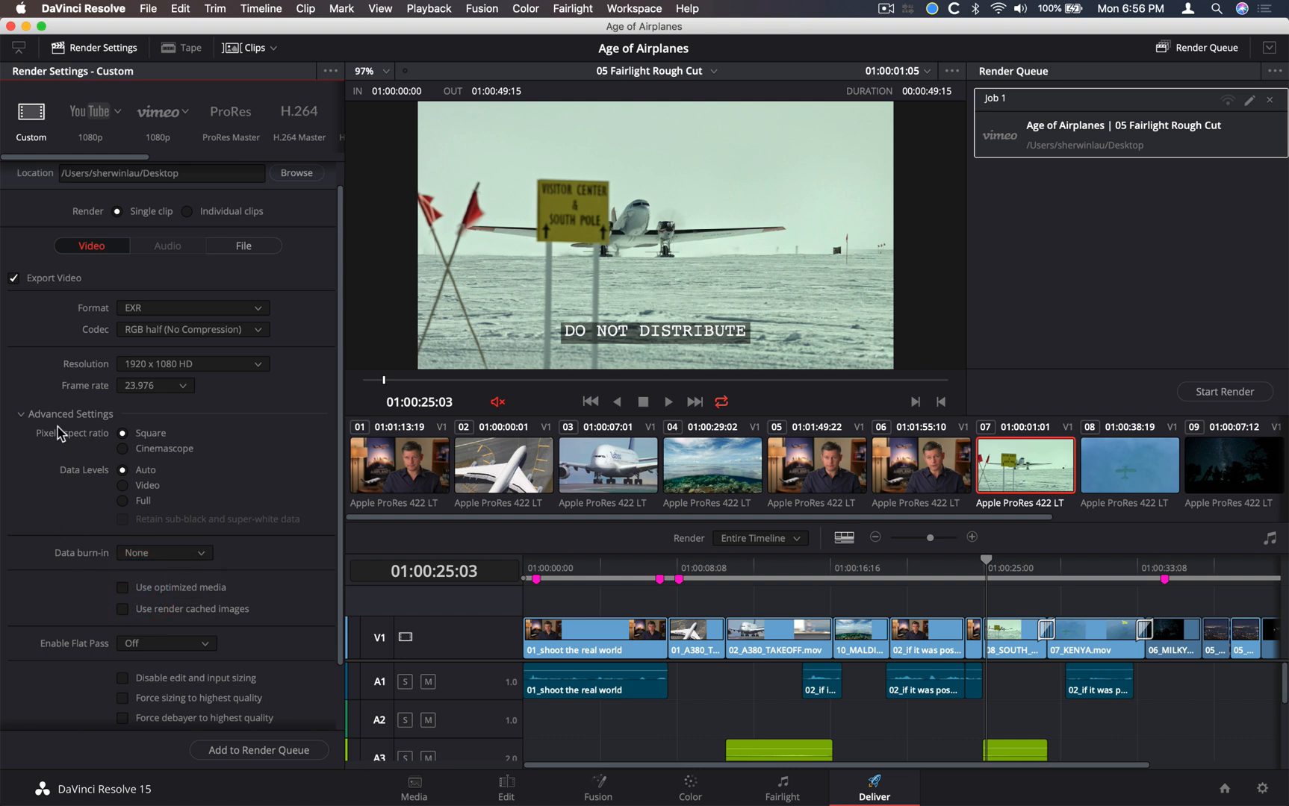
In the file settings of the export, set each clip to start at frame 001
{"action": "left_click", "coordinate": [180, 249]}
{"action": "left_click", "coordinate": [171, 251]}
{"action": "left_click", "coordinate": [263, 249]}
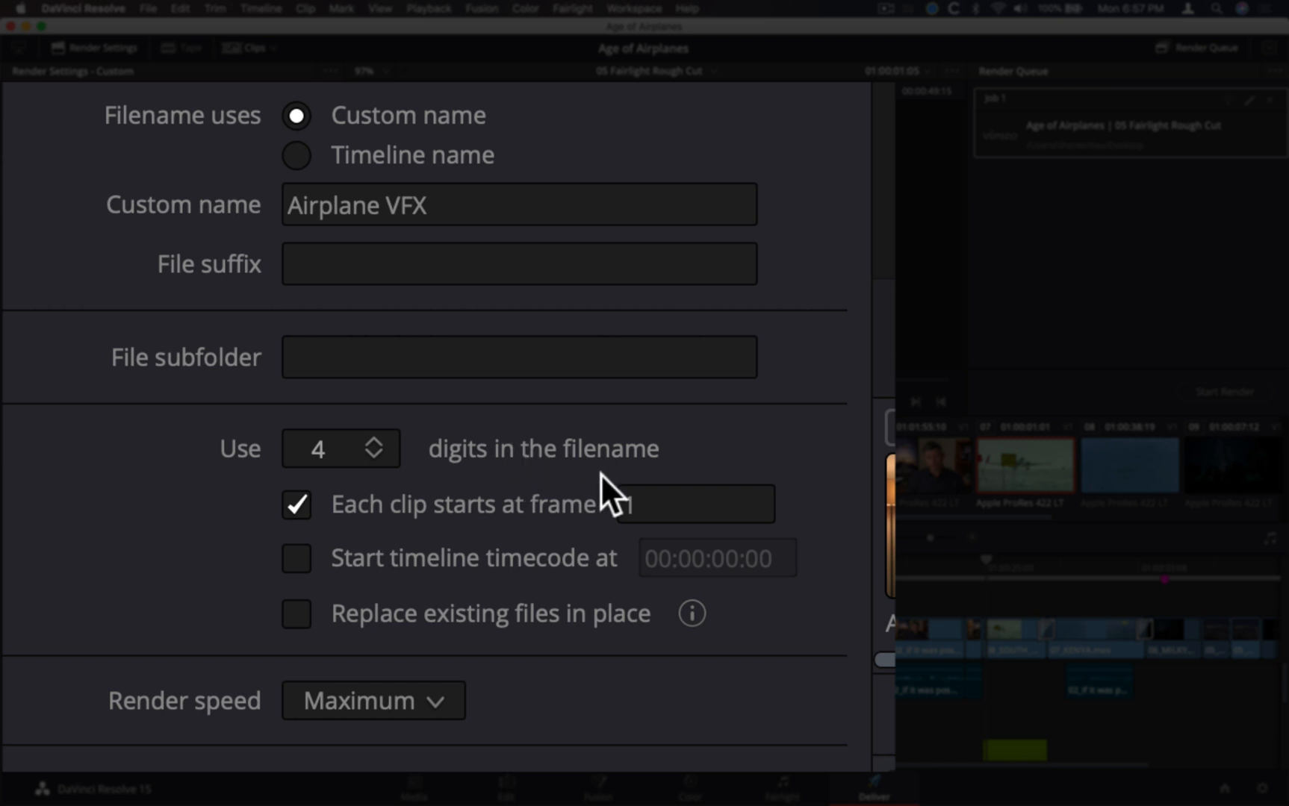
{"action": "left_click", "coordinate": [662, 510]}
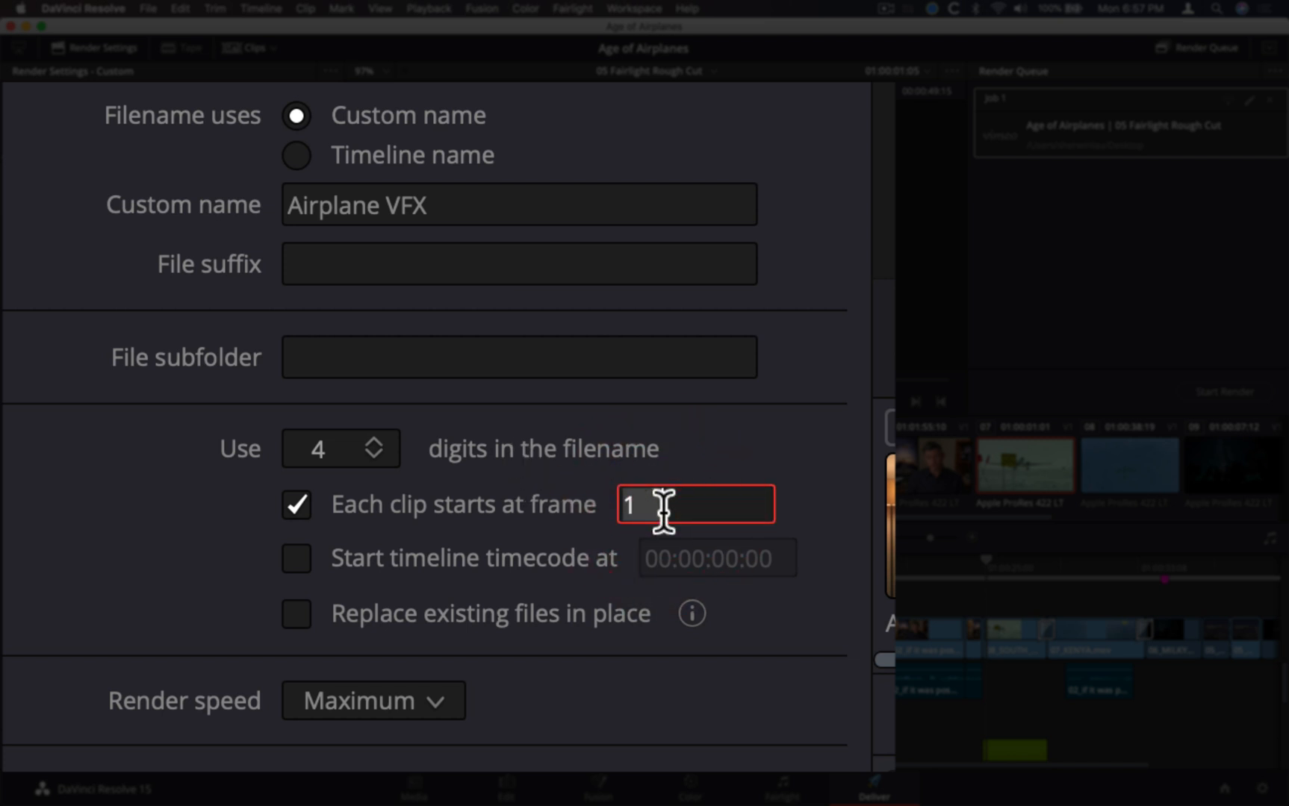
{"action": "type", "text": "01"}
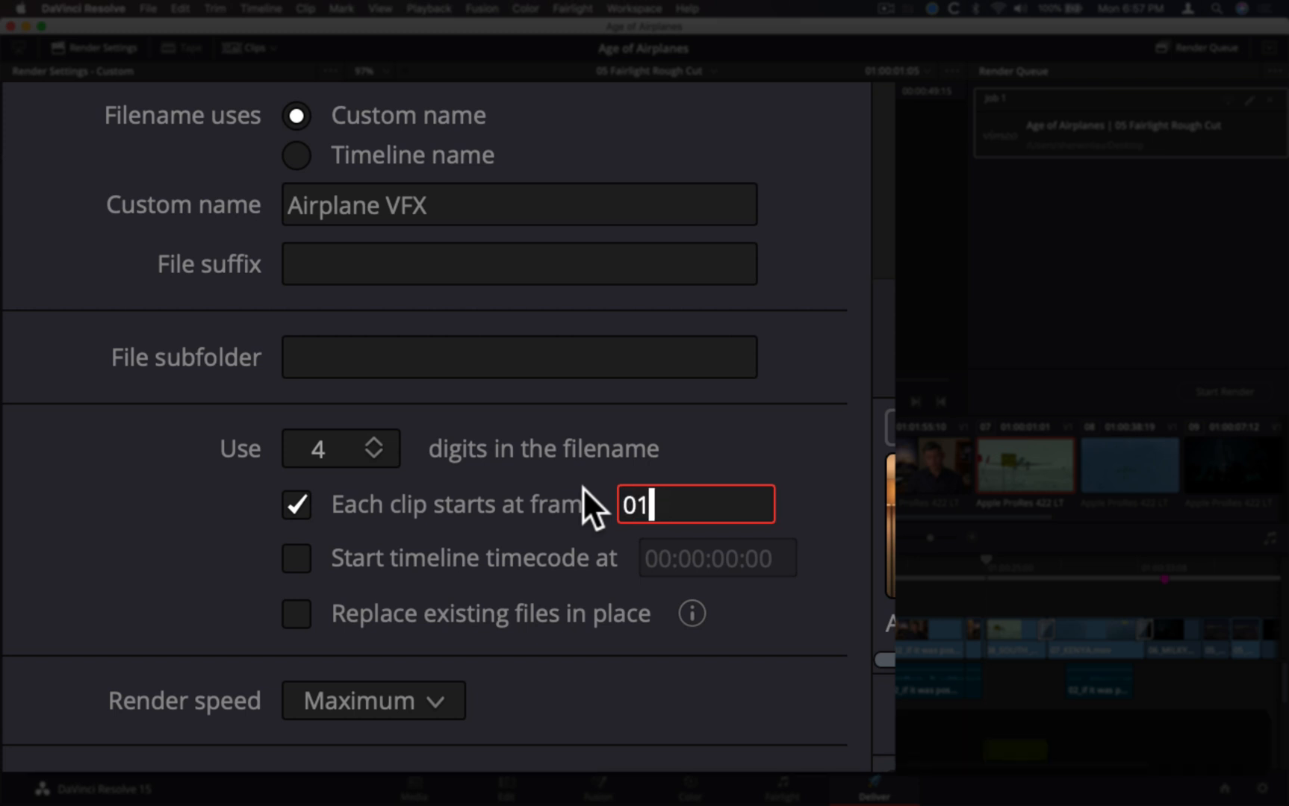
{"action": "key", "text": "BackSpace"}
{"action": "type", "text": "01"}
{"action": "left_click", "coordinate": [145, 510]}
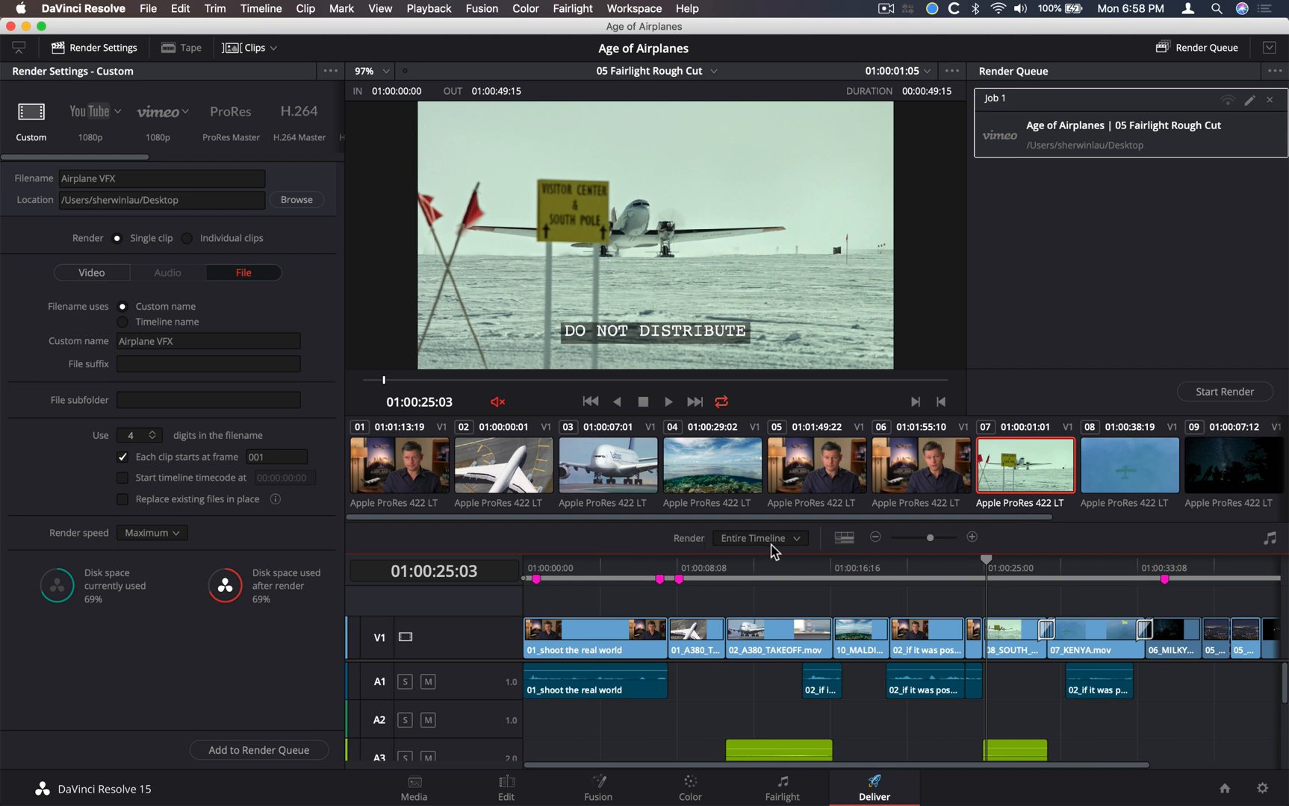
Limit the render range to clip 07 and save the current render settings as a new preset named VFX Output
{"action": "right_click", "coordinate": [1017, 449]}
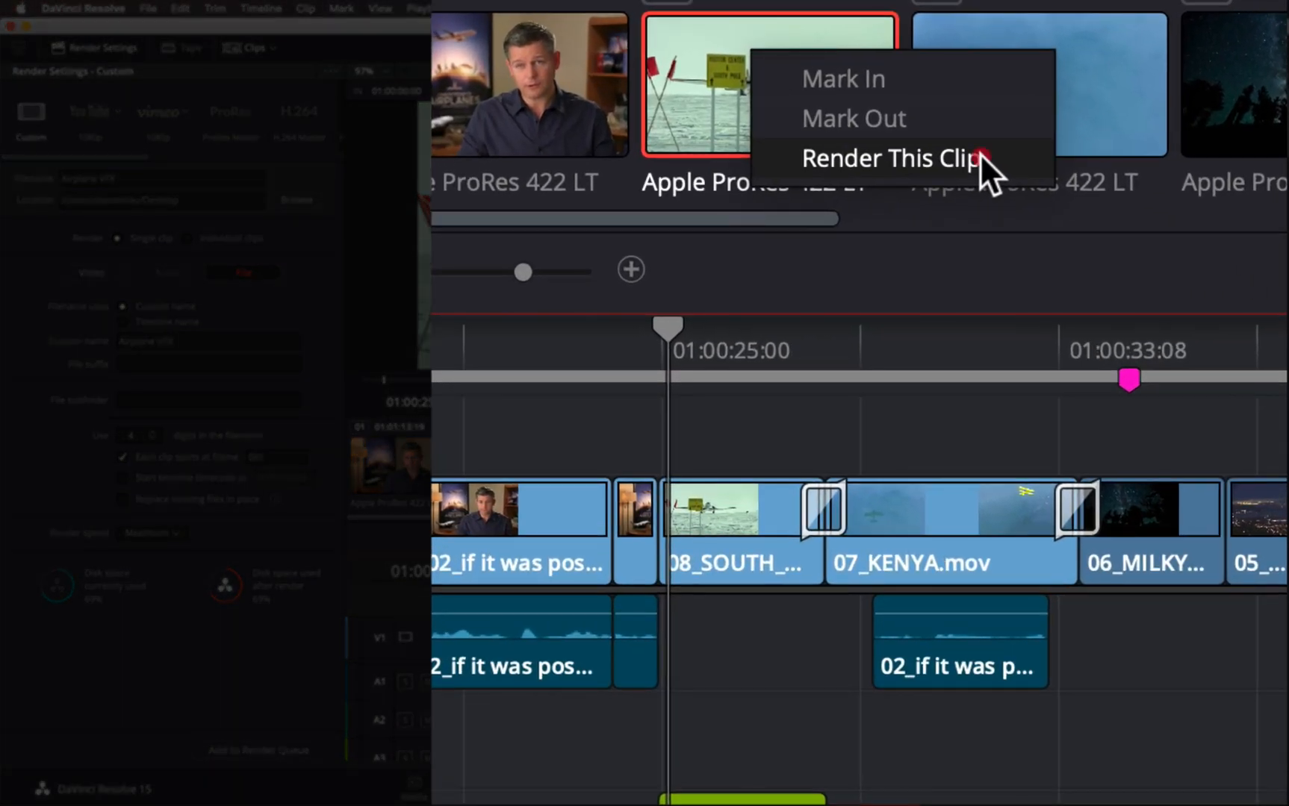
{"action": "left_click", "coordinate": [1032, 275]}
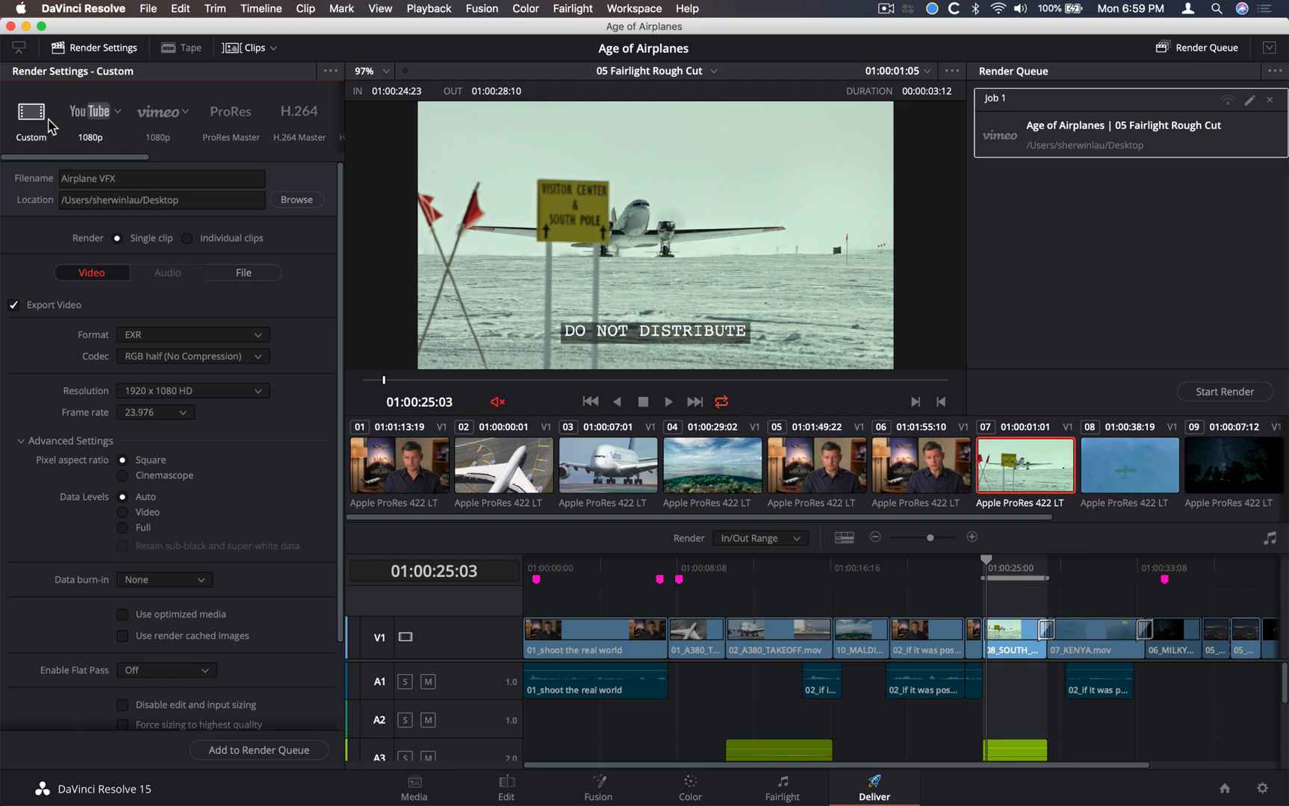
{"action": "left_click", "coordinate": [332, 73]}
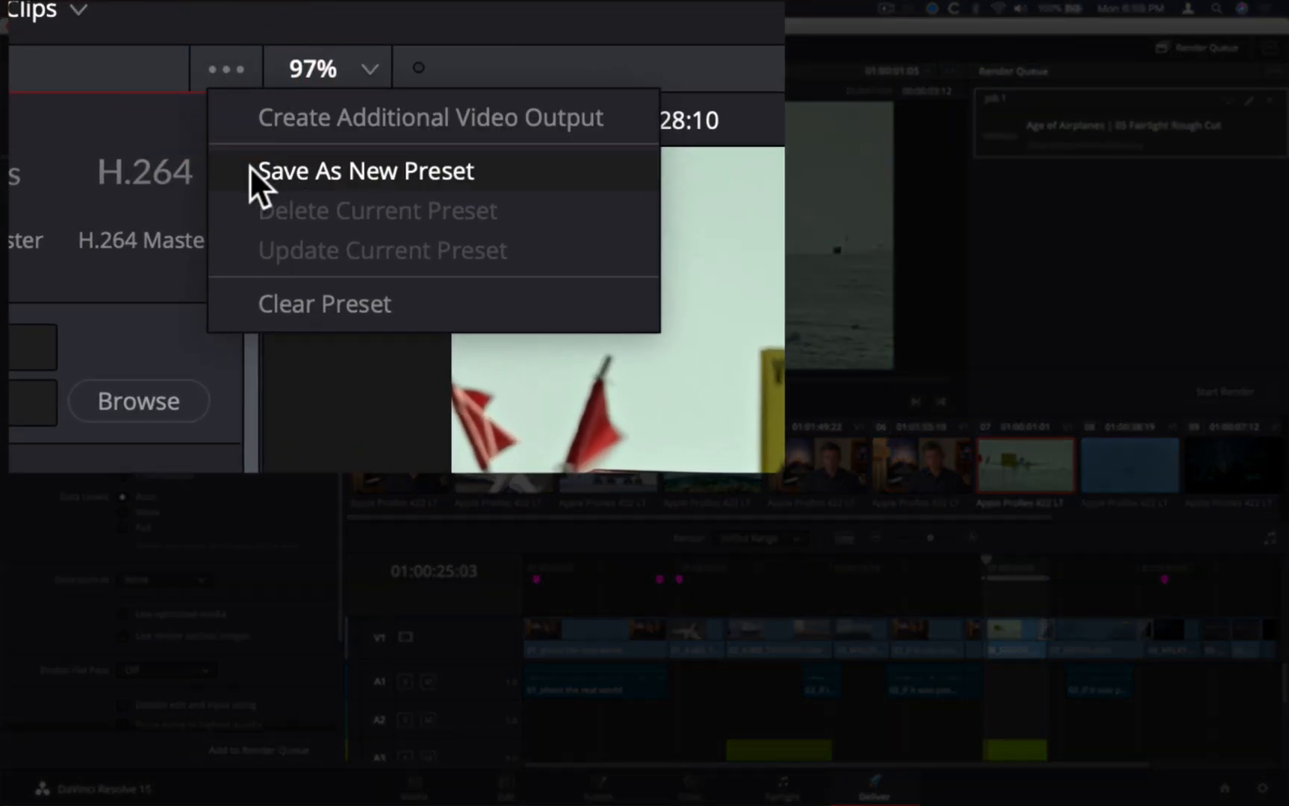
{"action": "left_click", "coordinate": [251, 171]}
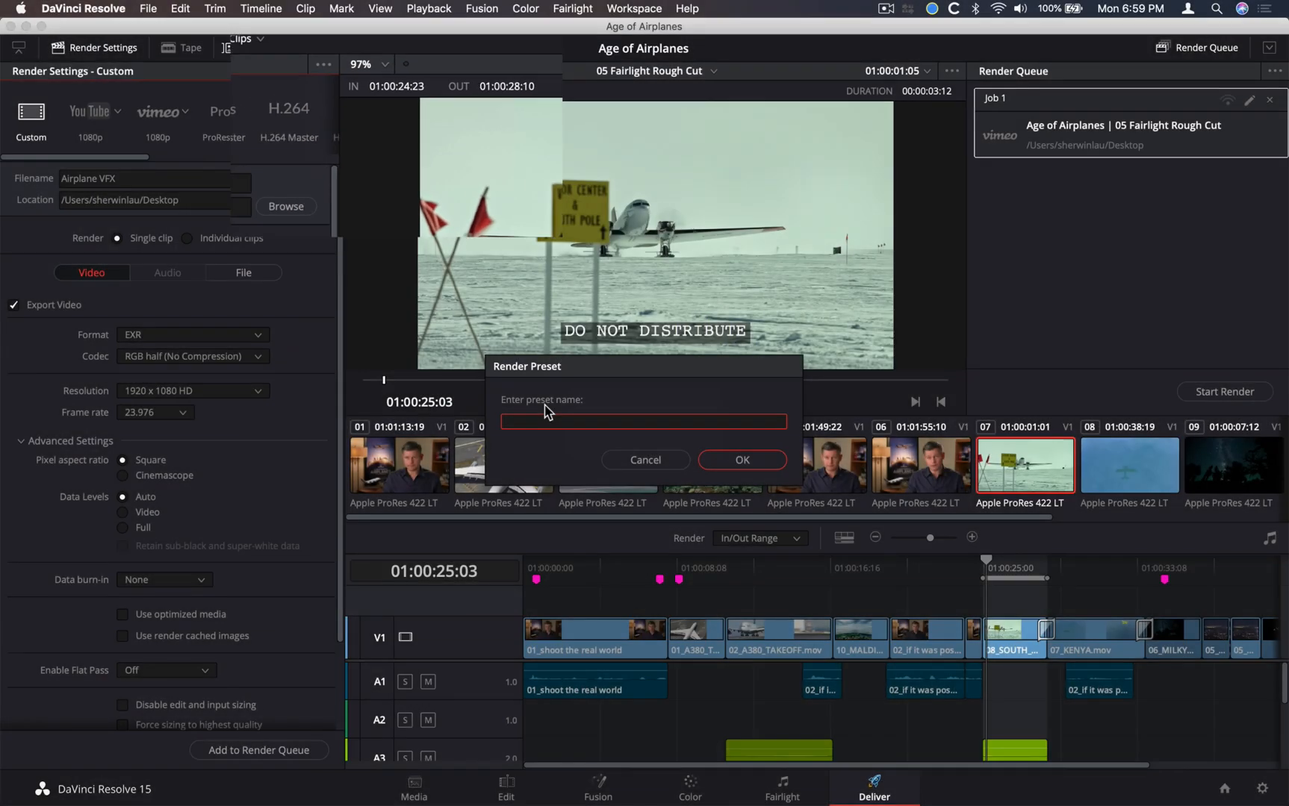
{"action": "type", "text": "VFX Output"}
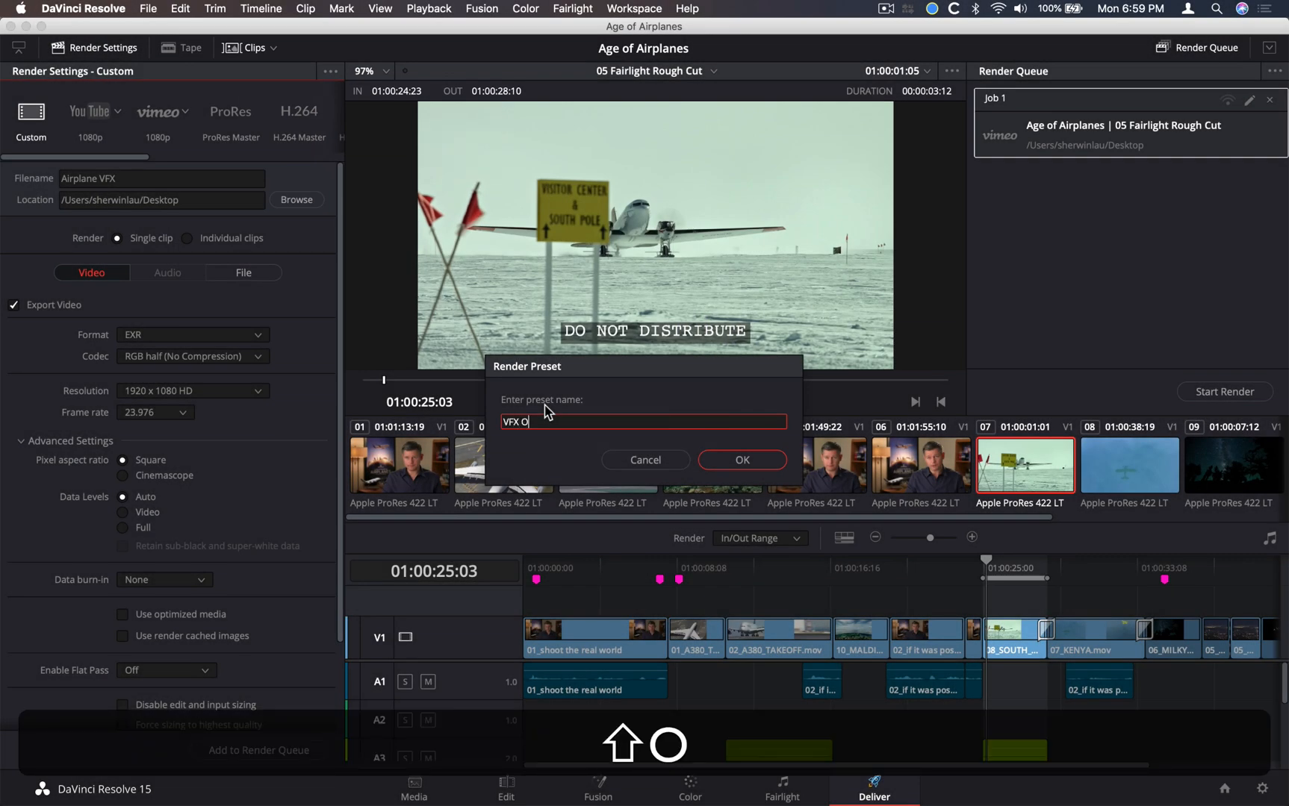
{"action": "left_click", "coordinate": [736, 460]}
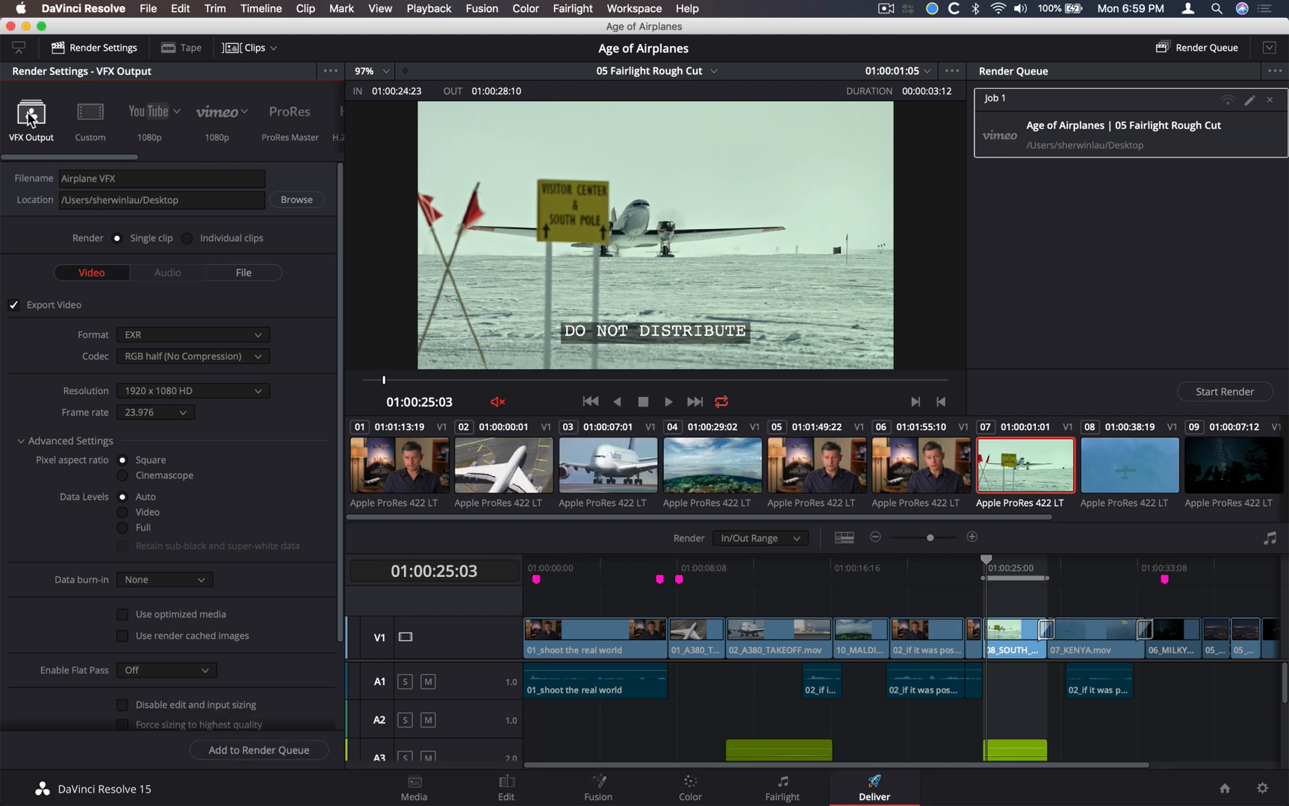
Look at the Custom and YouTube presets, and return to the VFX Output preset
{"action": "left_click", "coordinate": [85, 122]}
{"action": "left_click", "coordinate": [147, 116]}
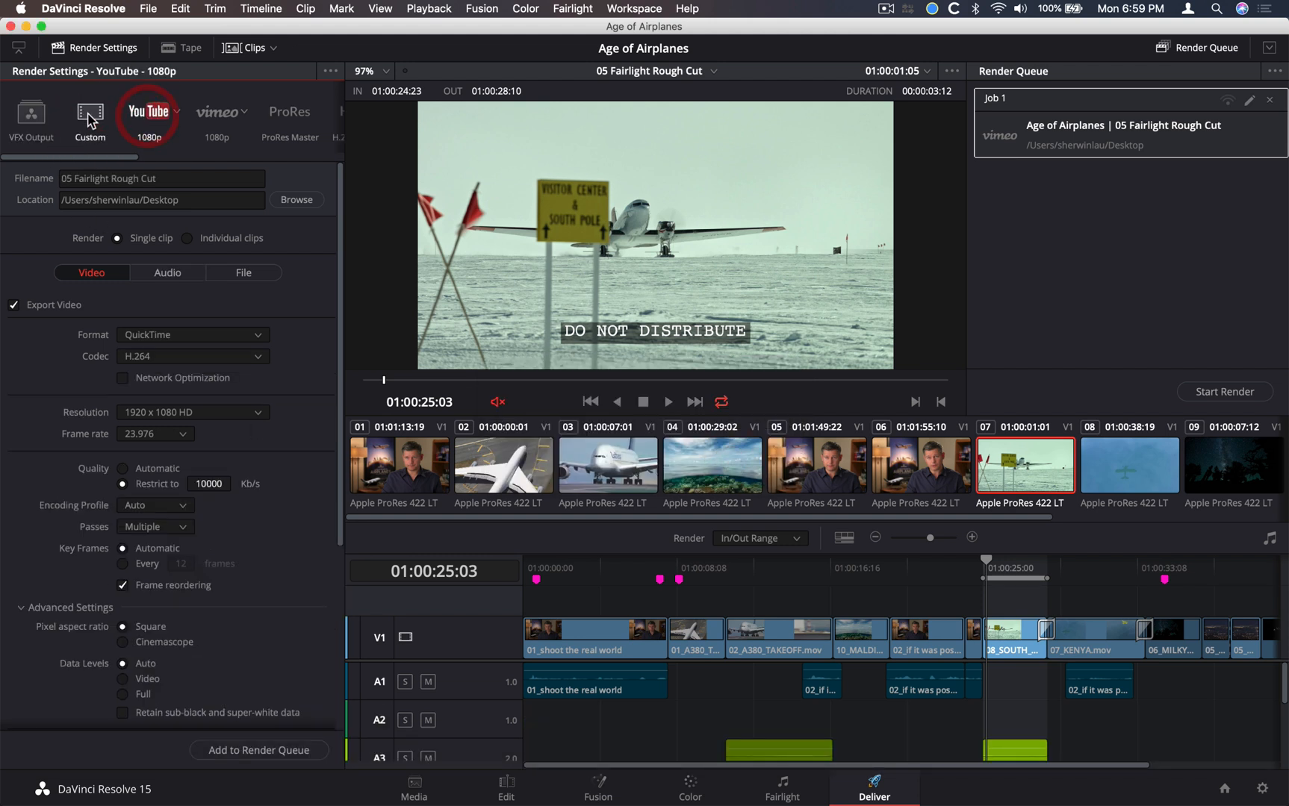
{"action": "left_click", "coordinate": [36, 118]}
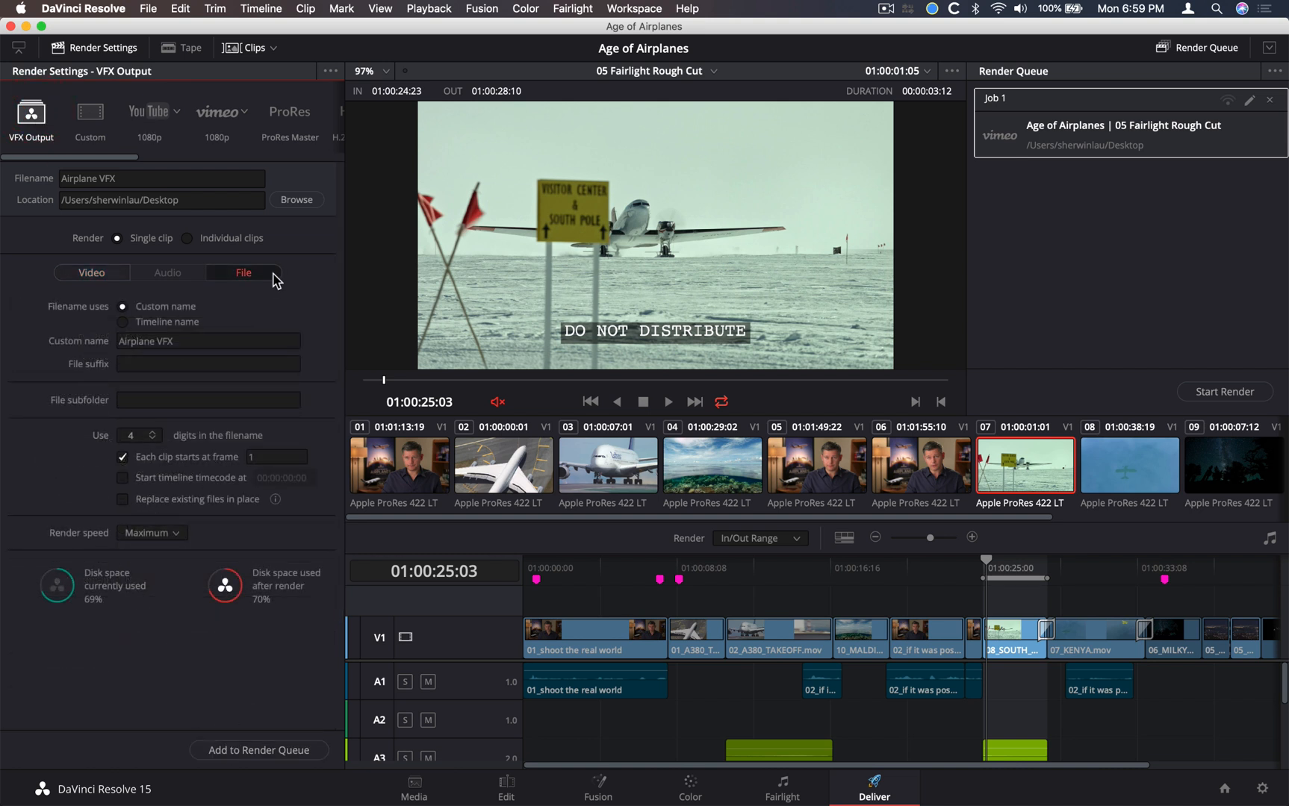
Create a folder named VFX on the Desktop as the render location and add the VFX export to the render queue
{"action": "left_click", "coordinate": [308, 205]}
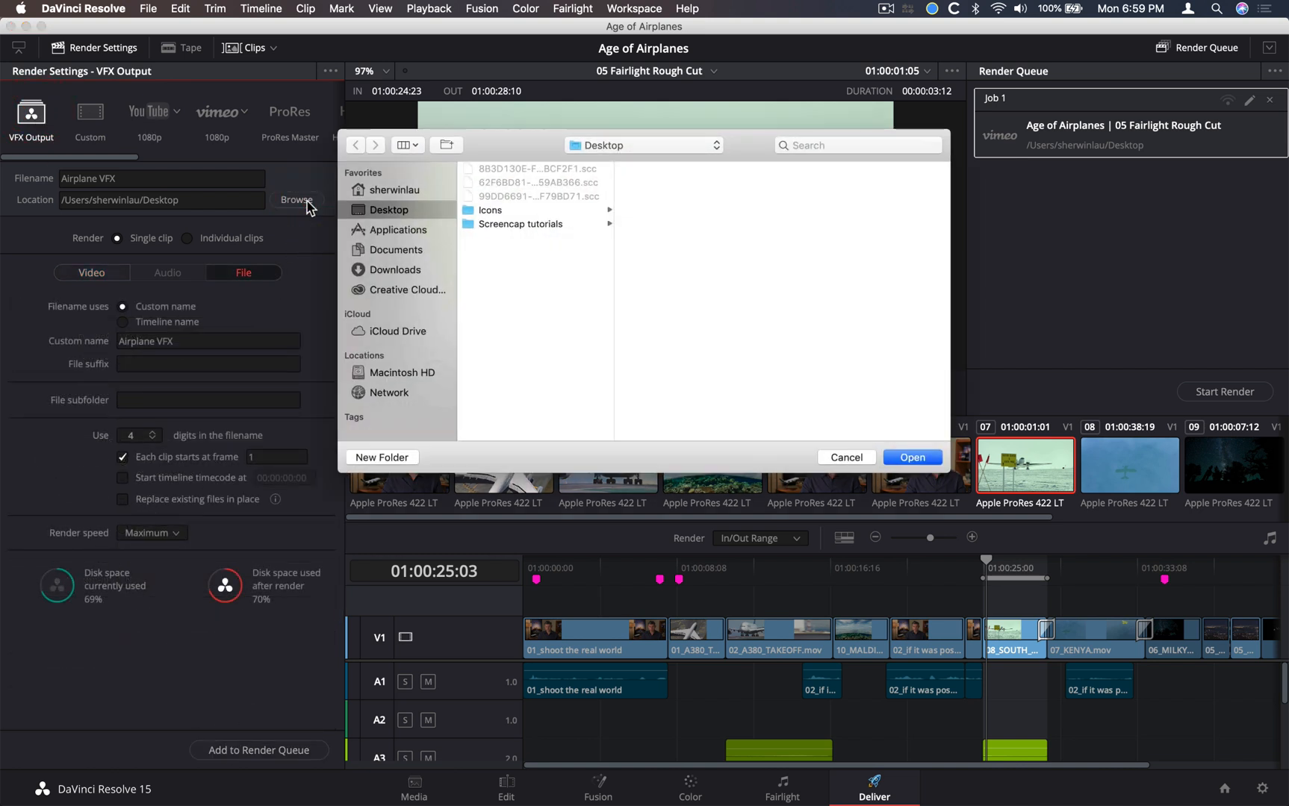
{"action": "left_click", "coordinate": [382, 457]}
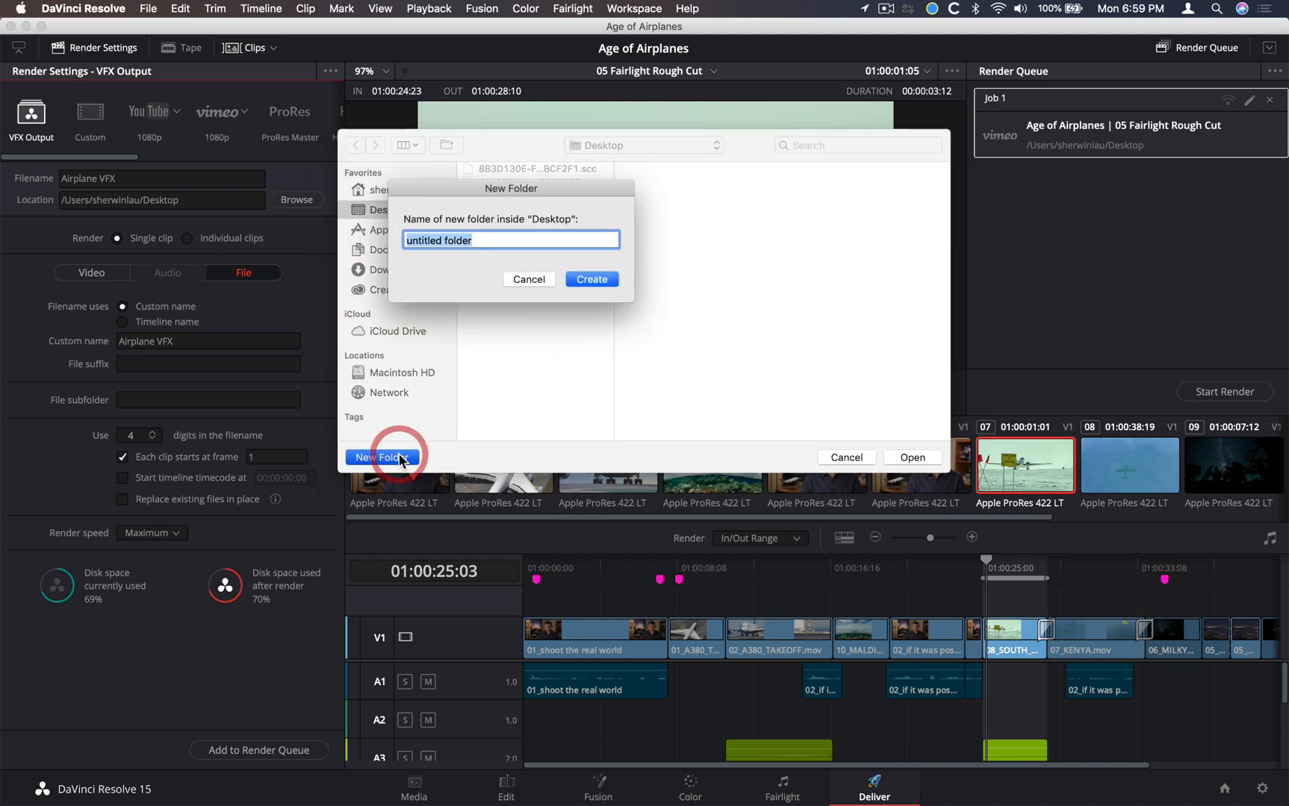
{"action": "type", "text": "VFX"}
{"action": "key", "text": "shift+Return"}
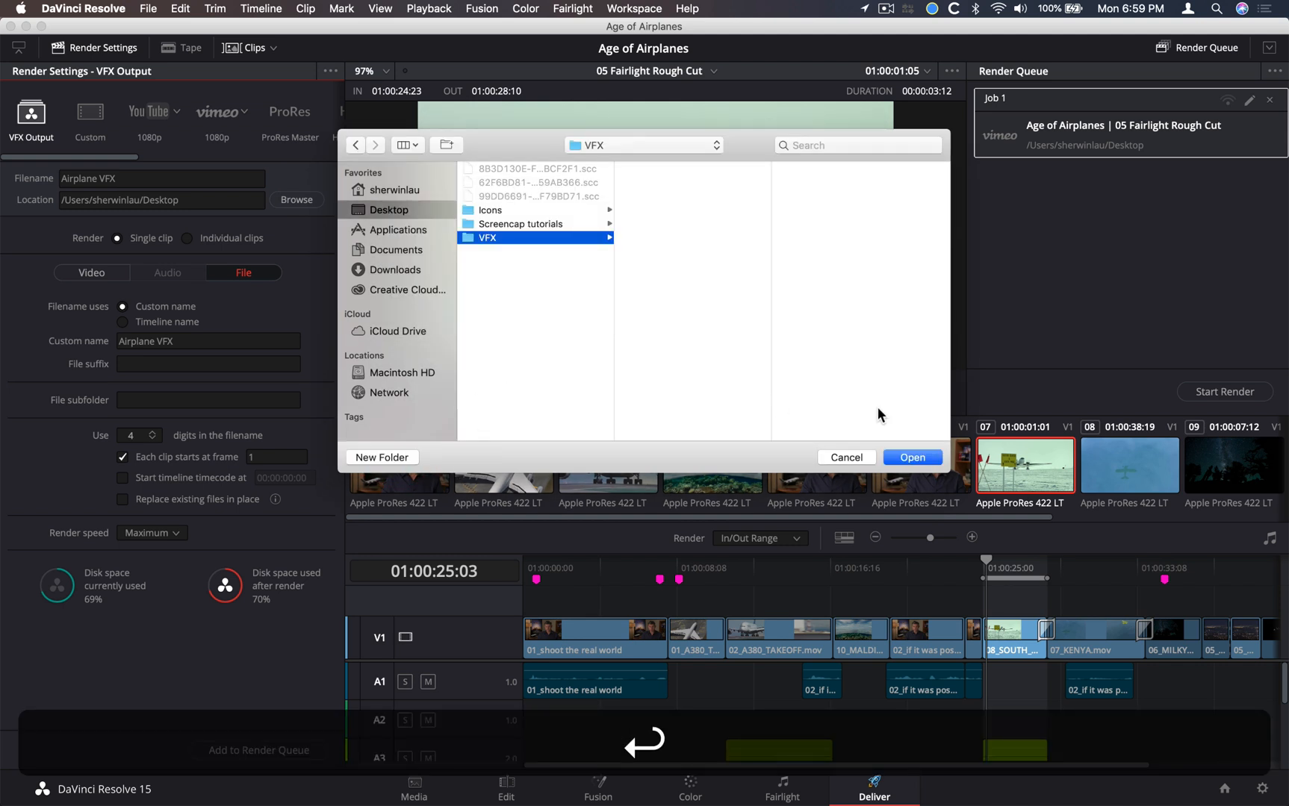
{"action": "left_click", "coordinate": [916, 459]}
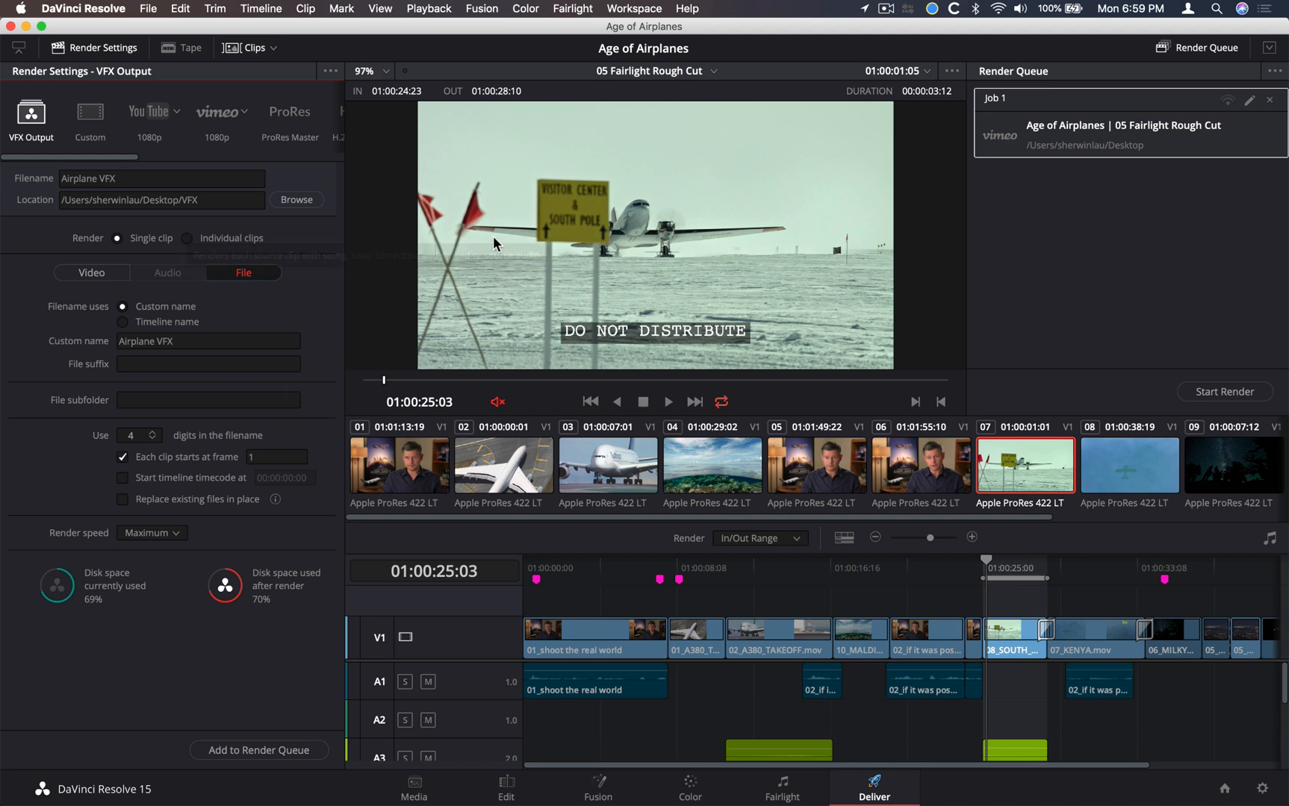
{"action": "left_click", "coordinate": [243, 753]}
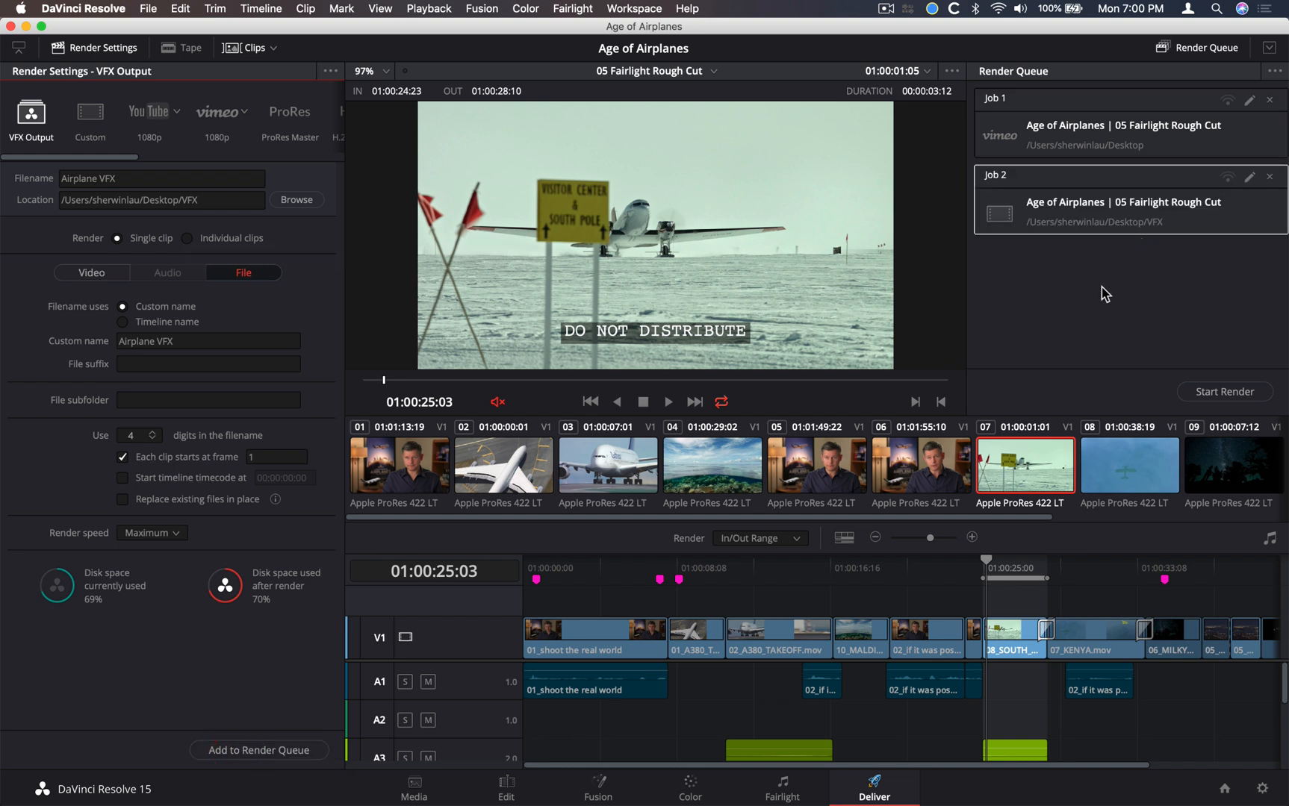
Reopen the Age of Airplanes project from the project manager
{"action": "key", "text": "super"}
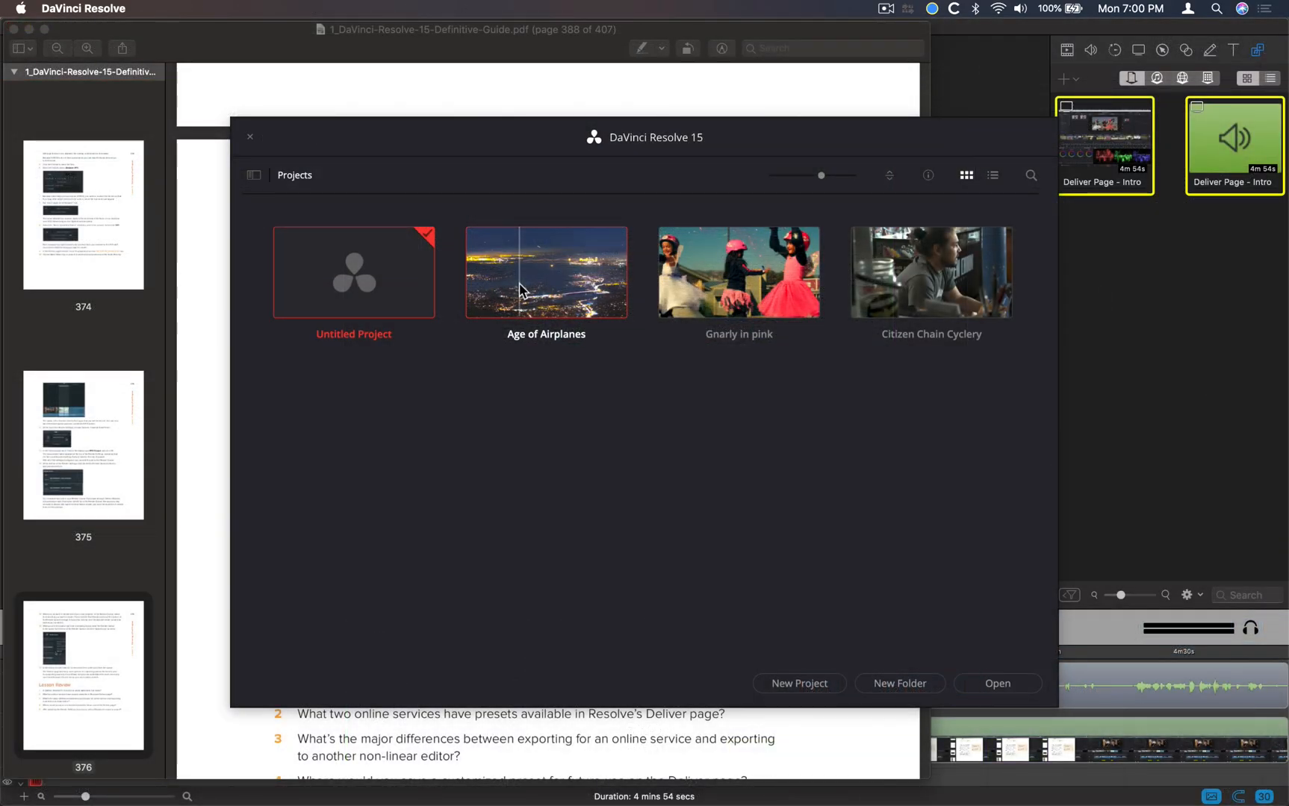
{"action": "double_click", "coordinate": [521, 290]}
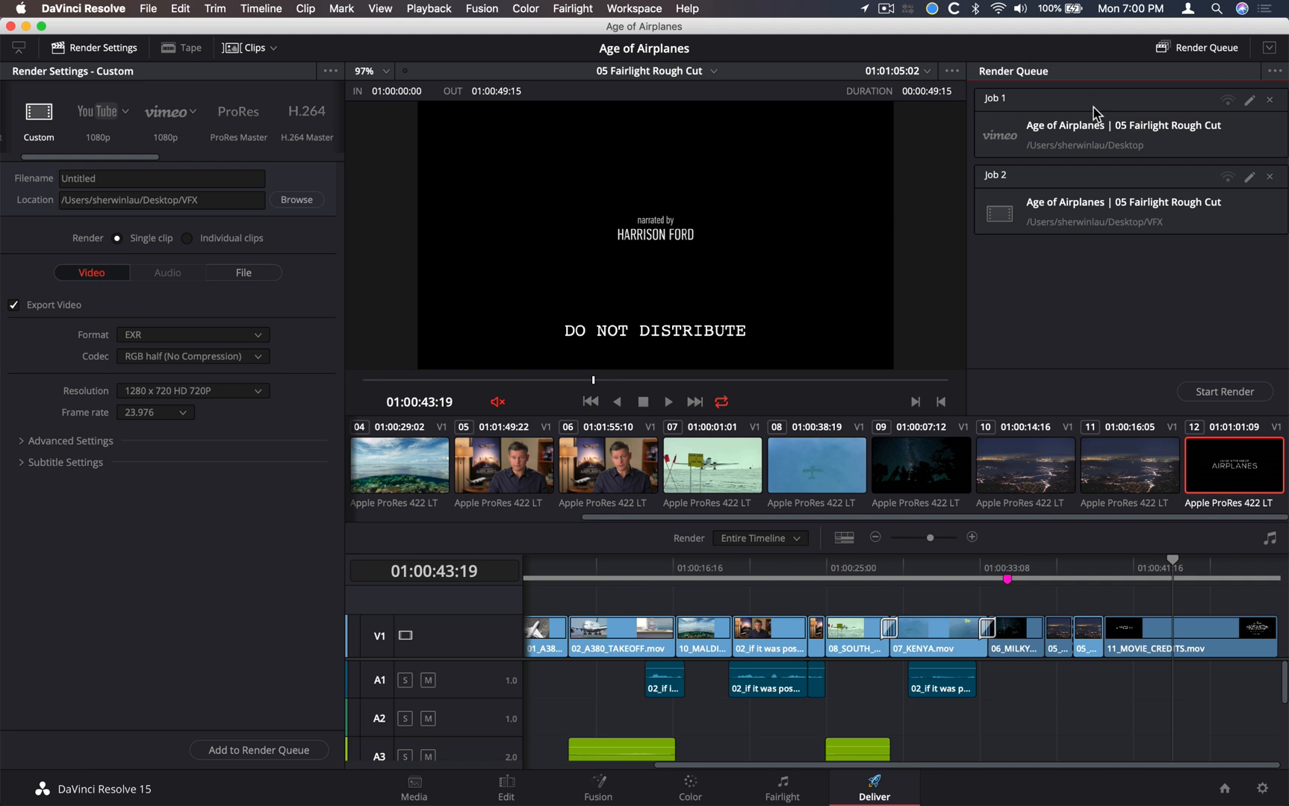
Rename the Vimeo job in the render queue as Job 1 - Web Export
{"action": "left_click", "coordinate": [1087, 127]}
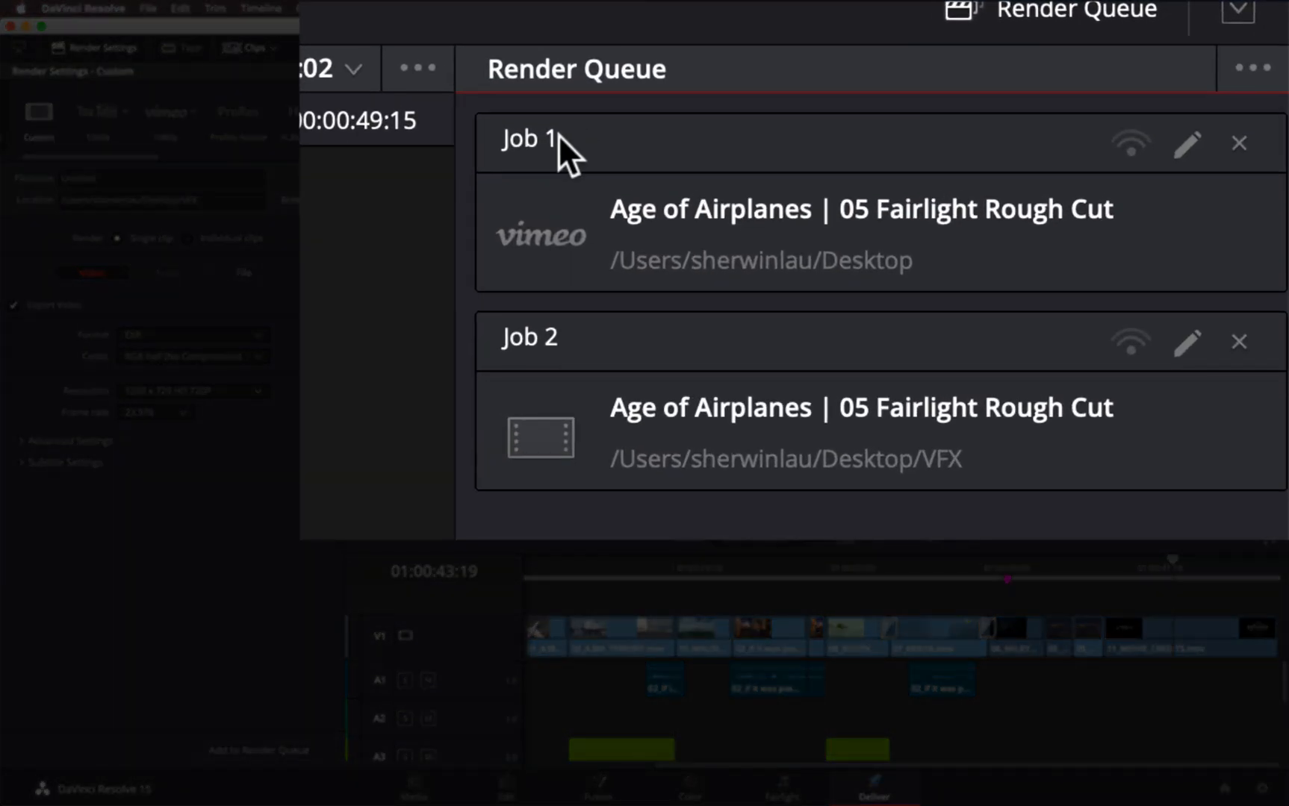
{"action": "double_click", "coordinate": [559, 136]}
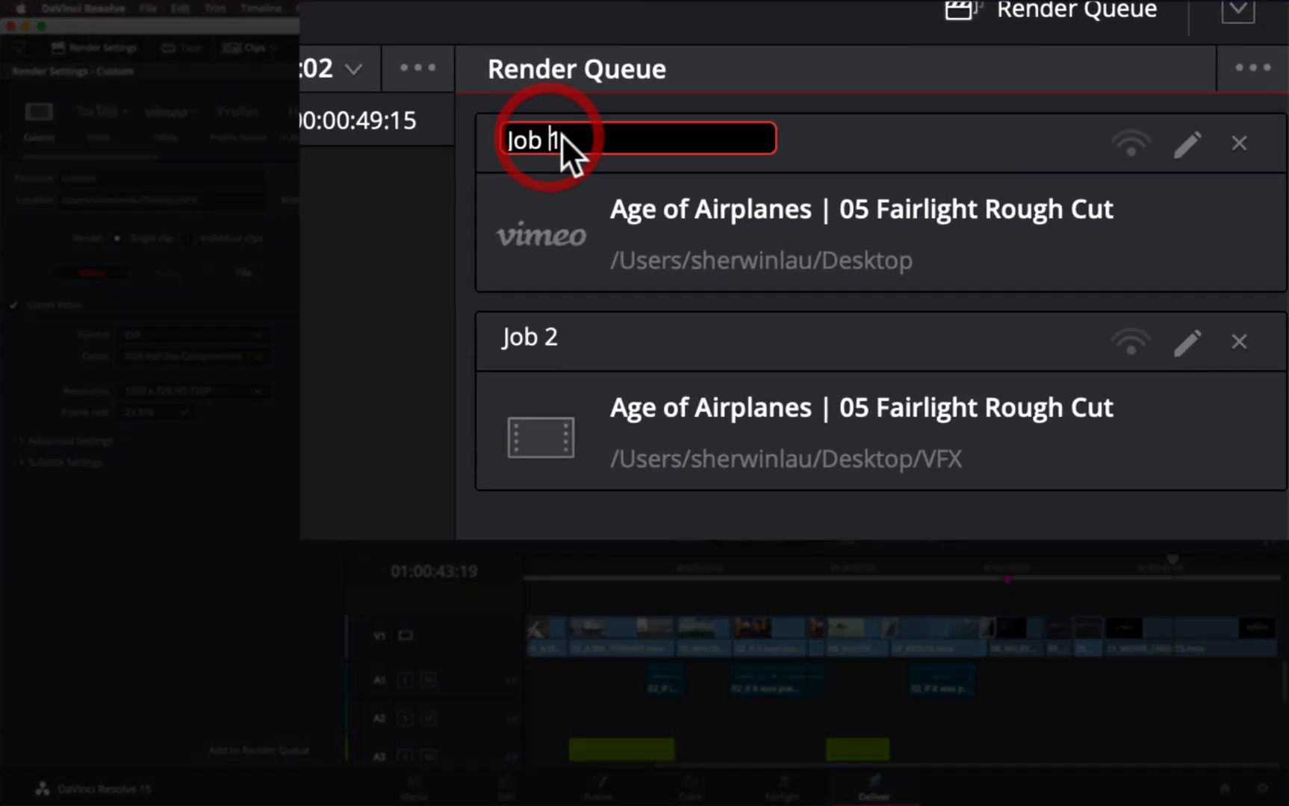
{"action": "type", "text": "-"}
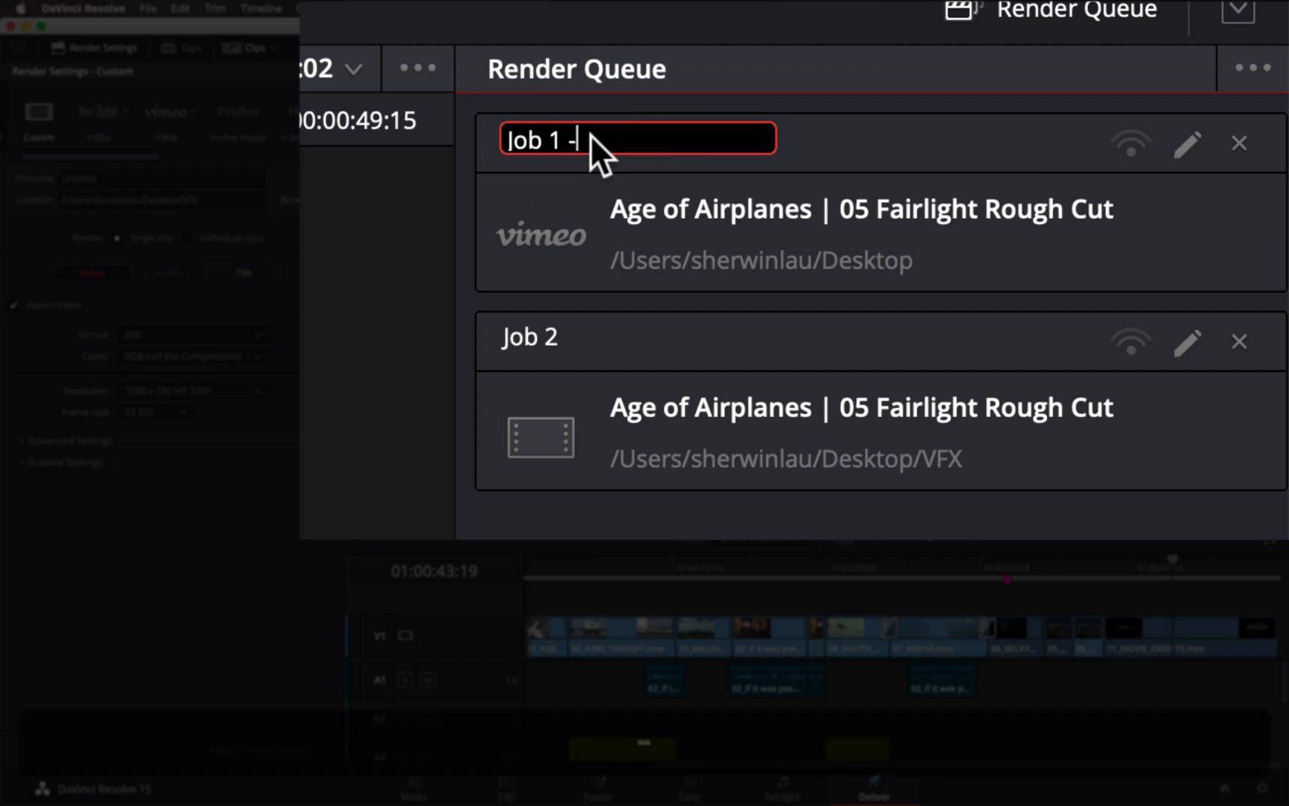
{"action": "type", "text": " Web Export"}
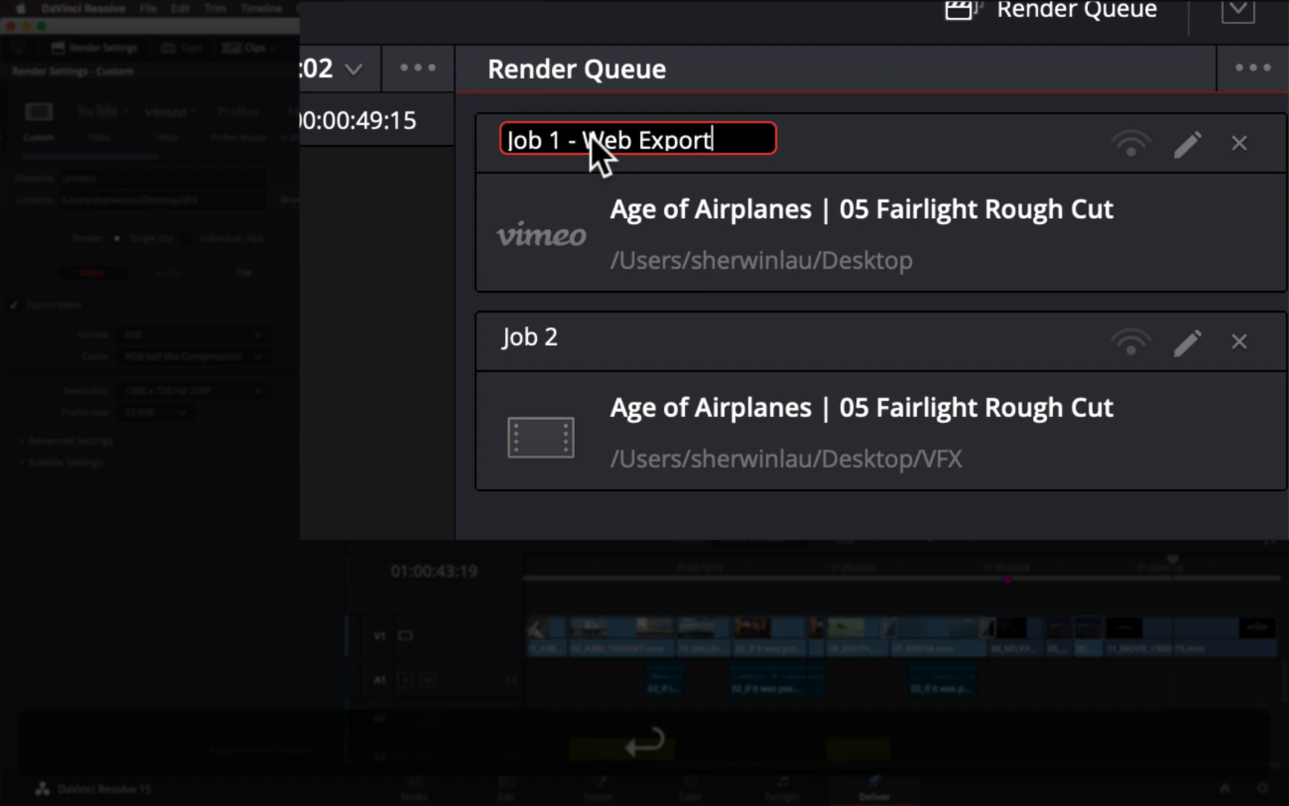
{"action": "key", "text": "Return"}
Rename the second queued job as Job 2 - VFX Export
{"action": "double_click", "coordinate": [541, 342]}
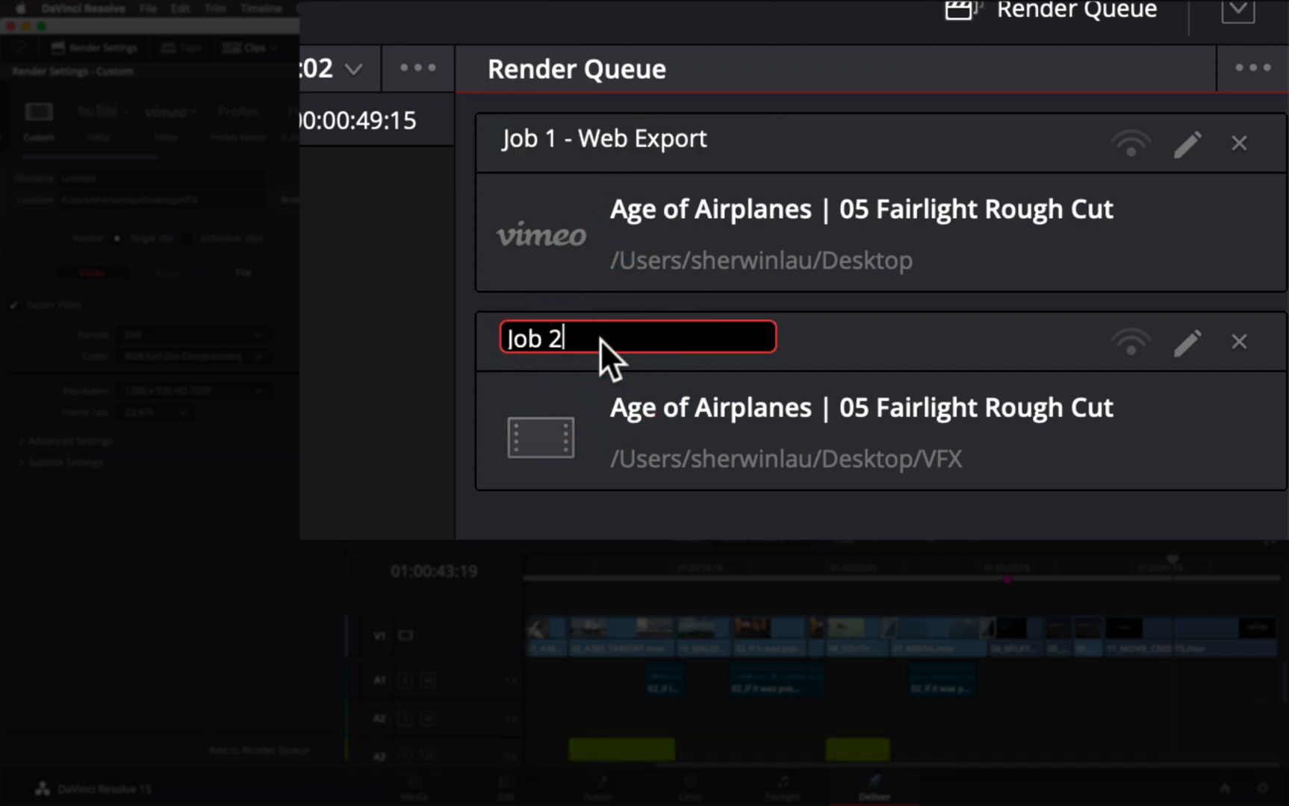
{"action": "type", "text": "- VFX Export"}
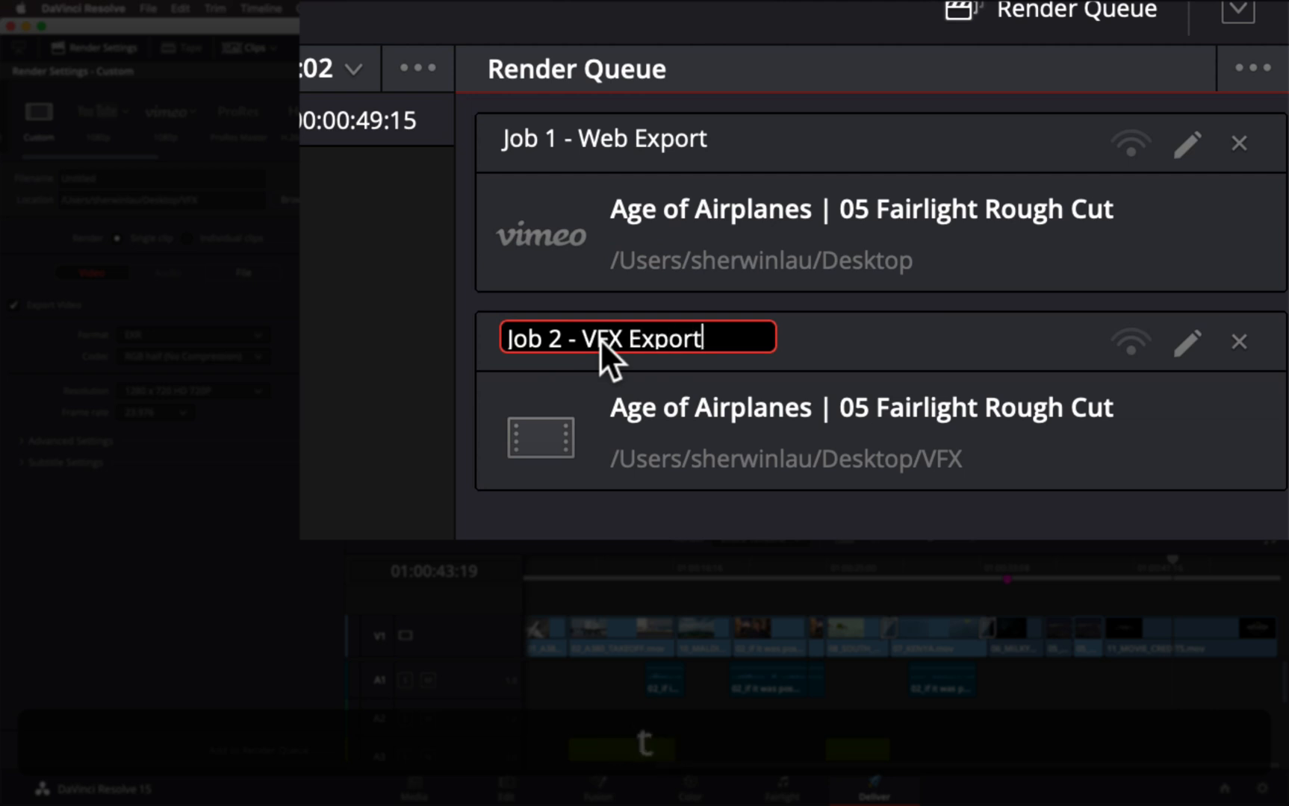
{"action": "key", "text": "Return"}
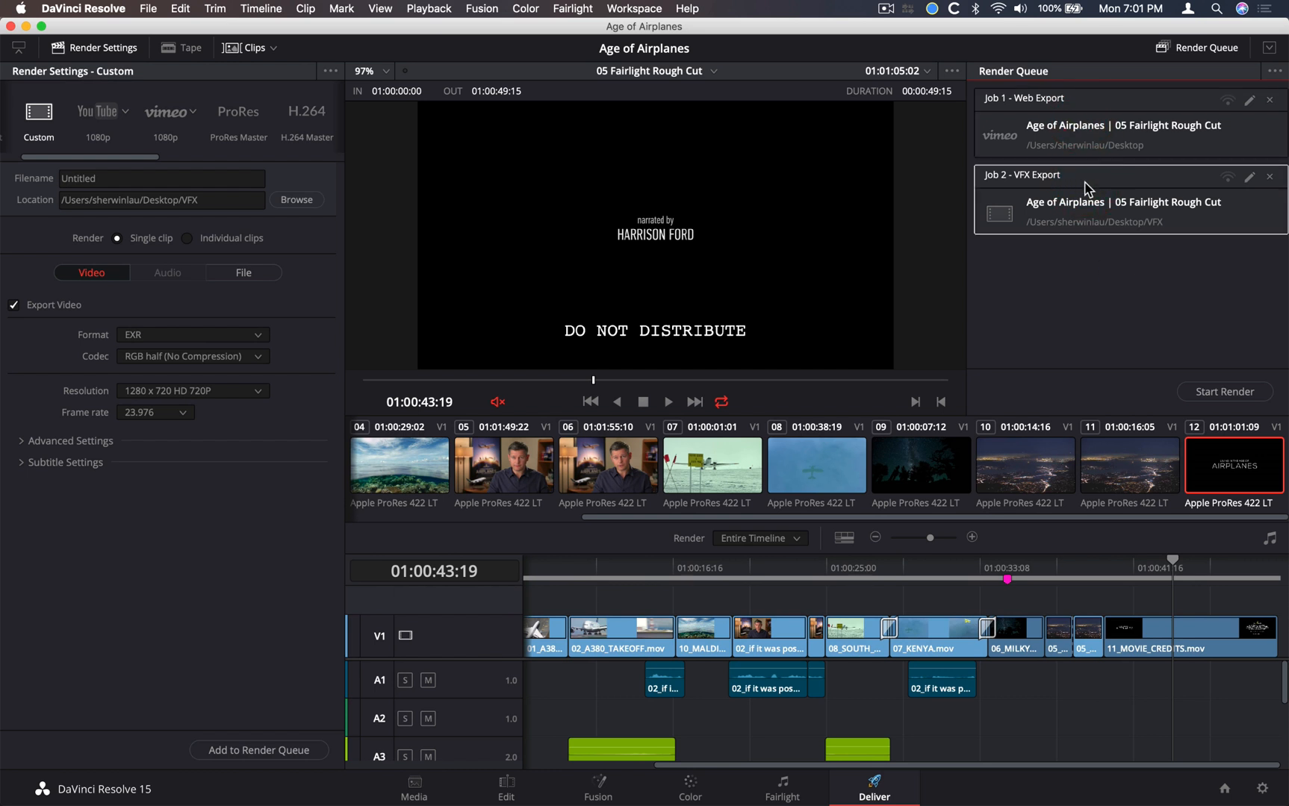
Start rendering both the web export and the VFX export jobs in the render queue
{"action": "left_click", "coordinate": [1088, 104], "text": "shift"}
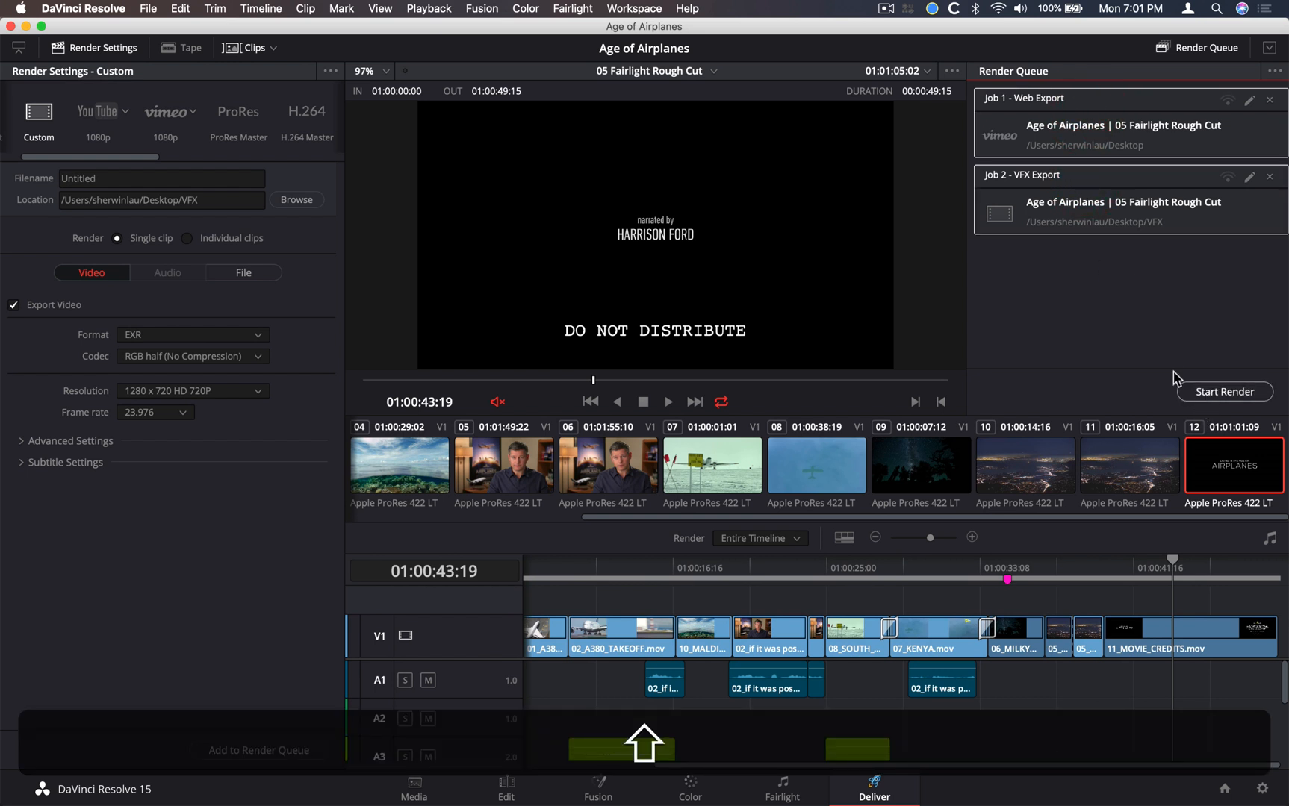
{"action": "left_click", "coordinate": [1132, 295]}
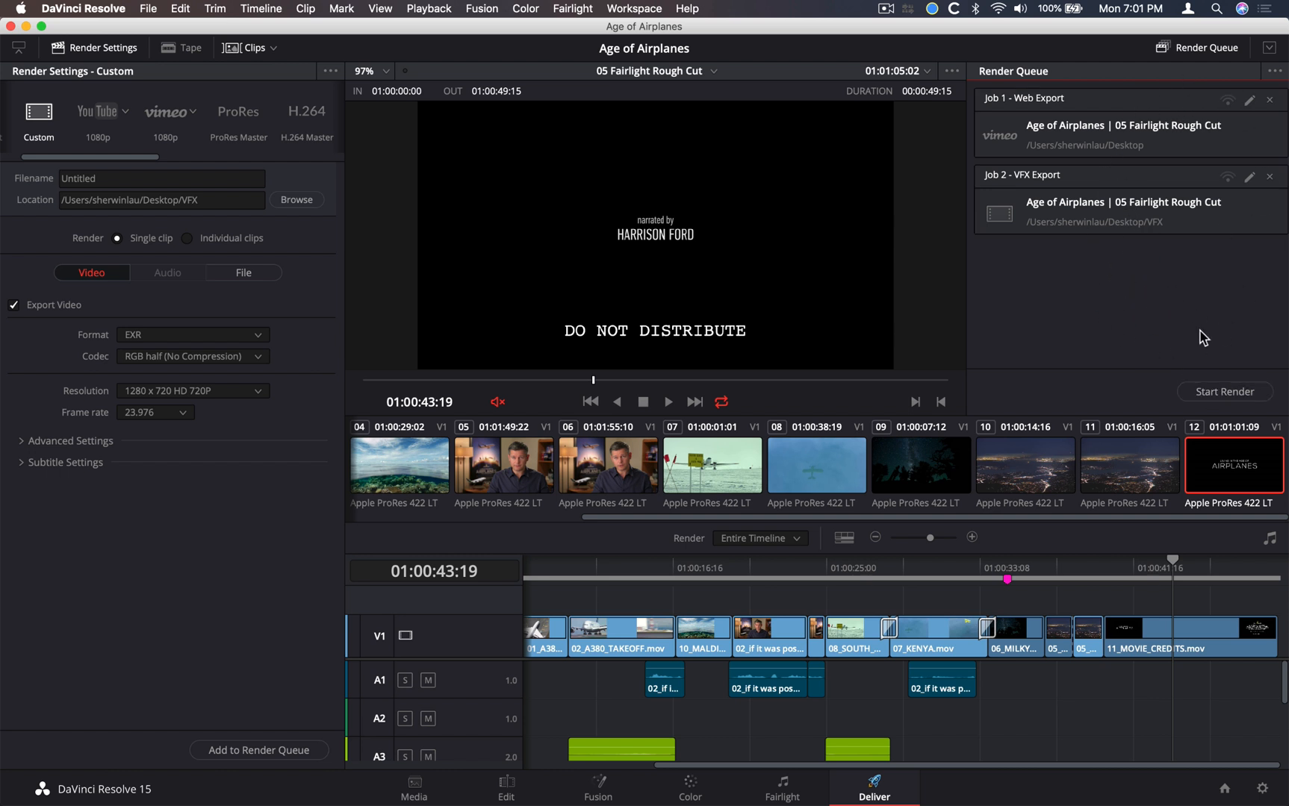
{"action": "left_click", "coordinate": [1209, 395]}
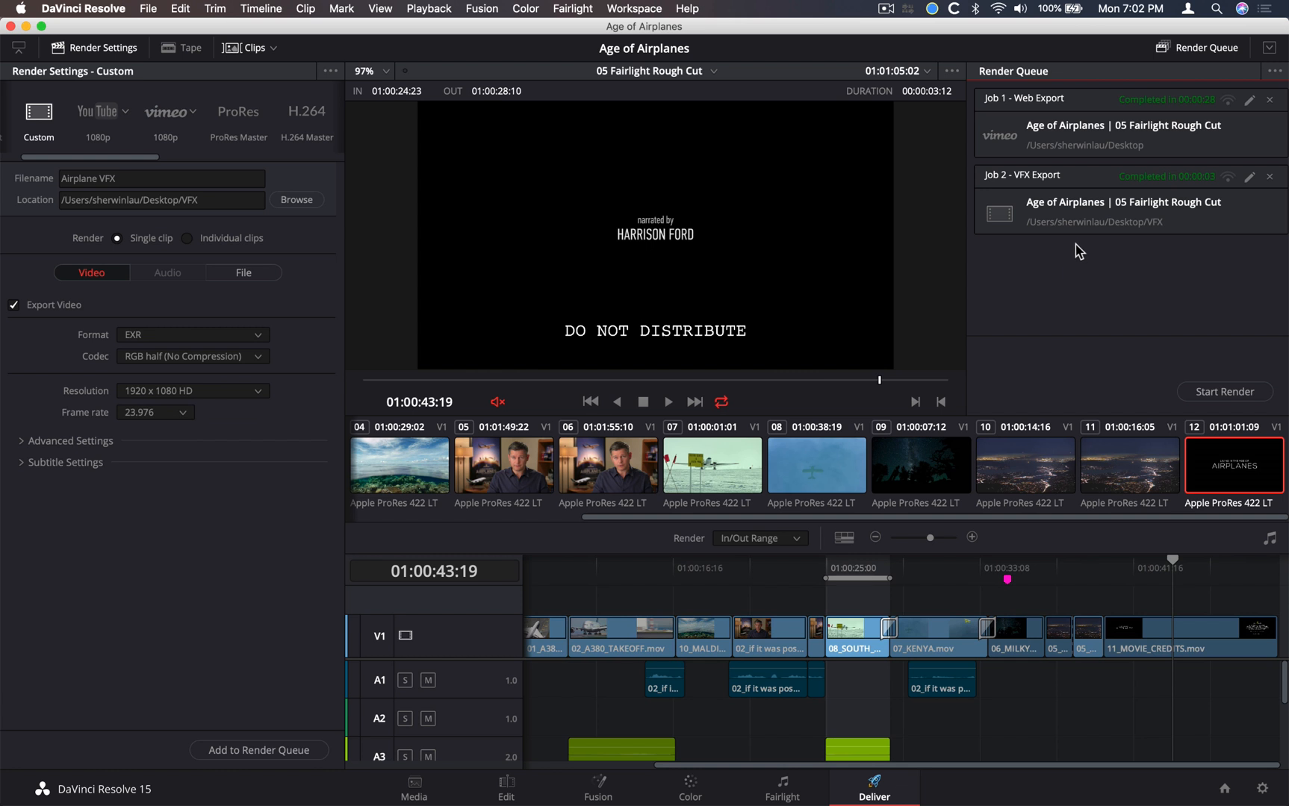
Reveal the rendered web export in Finder and open the VFX folder to inspect the EXR files
{"action": "right_click", "coordinate": [1148, 134]}
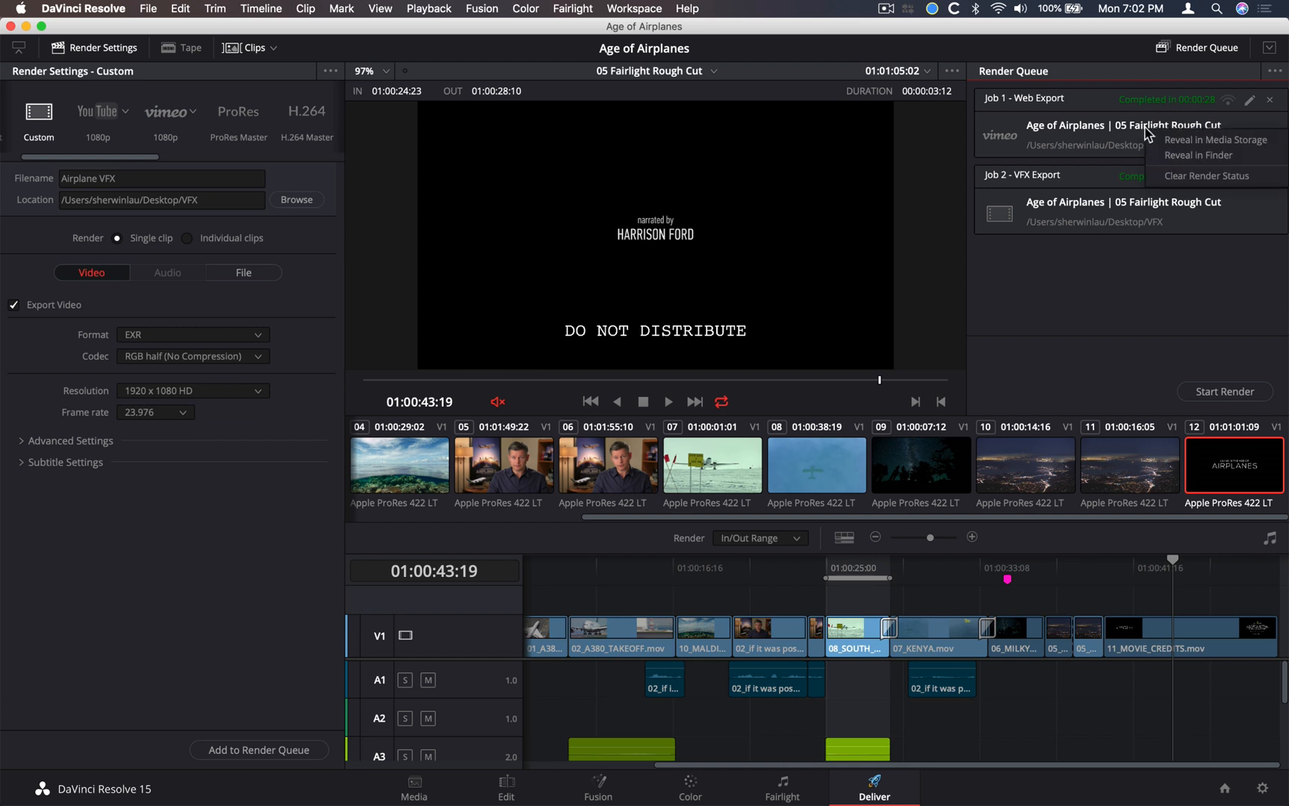
{"action": "left_click", "coordinate": [1177, 157]}
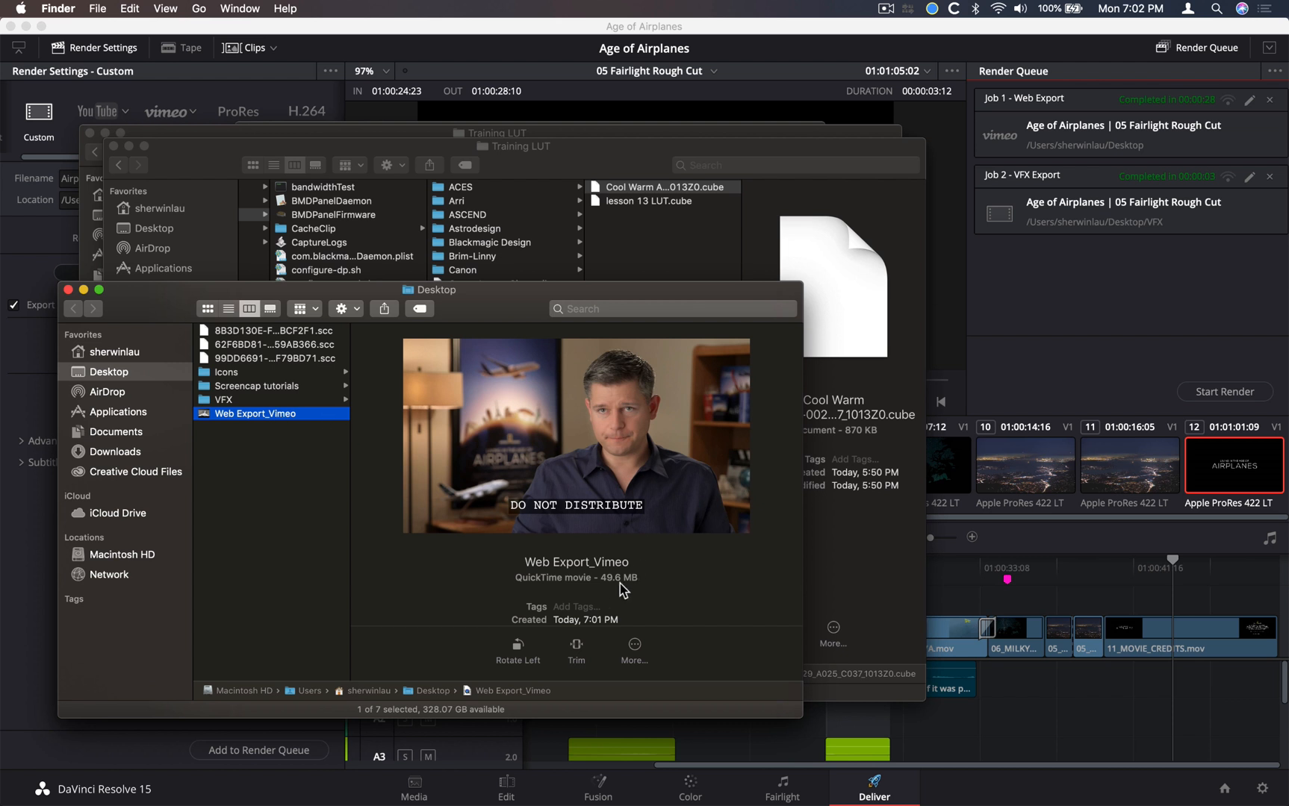
{"action": "left_click", "coordinate": [222, 402]}
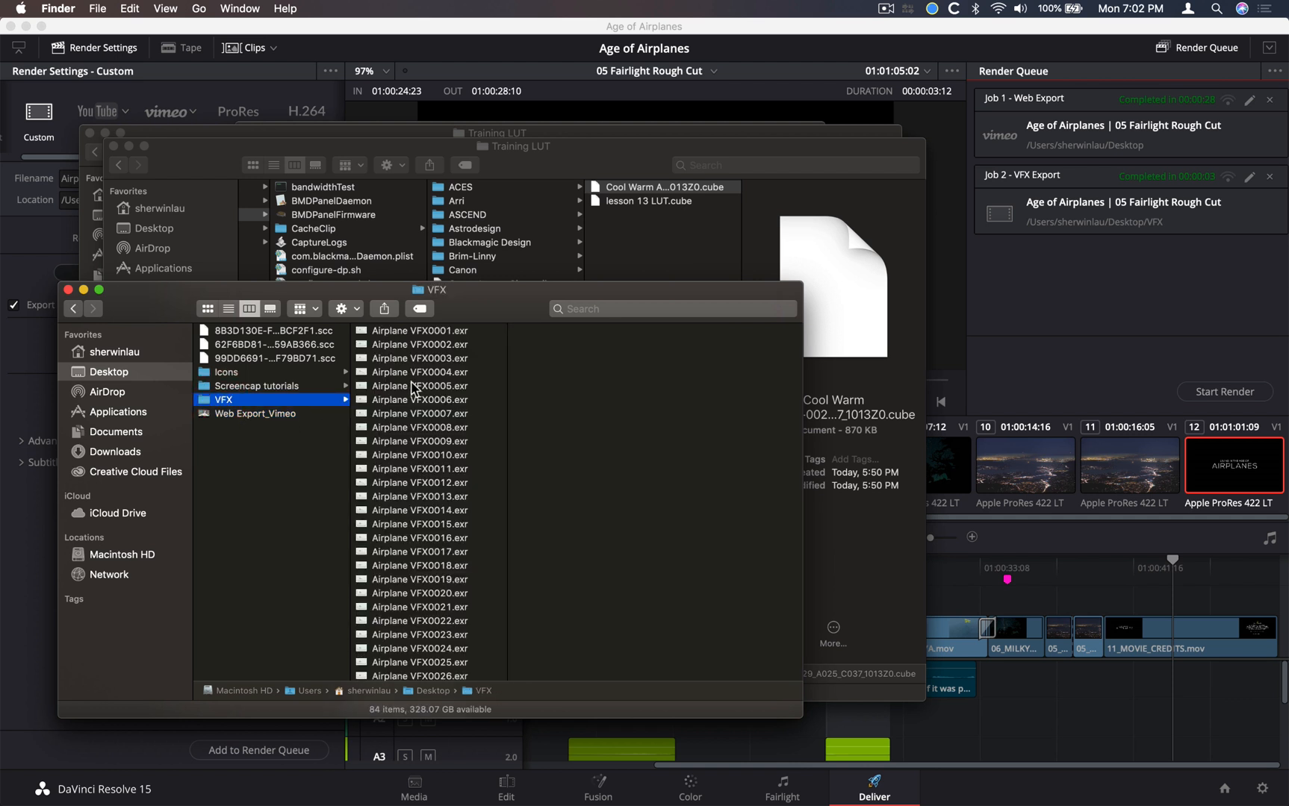
Preview individual frames across the rendered EXR sequence in the VFX folder, from Airplane VFX0001.exr to the last frames
{"action": "left_click", "coordinate": [431, 334]}
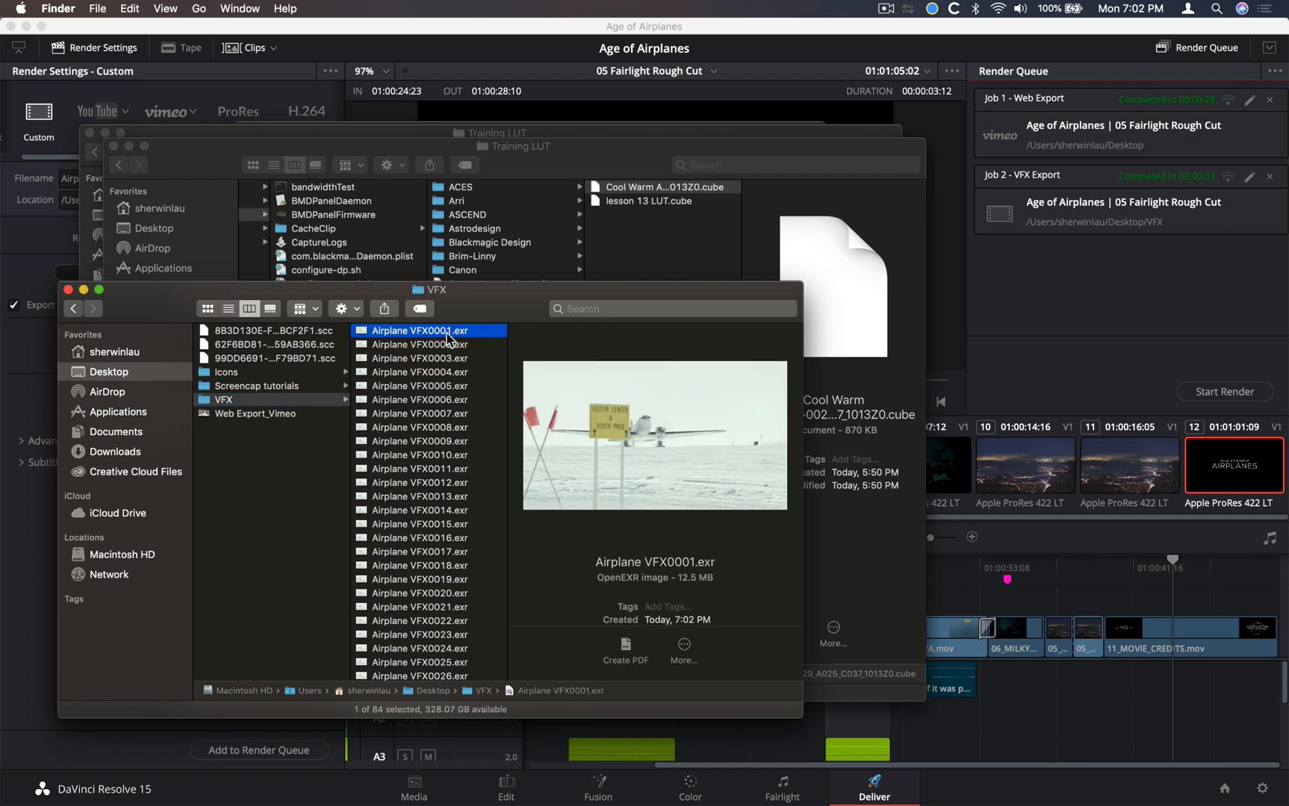
{"action": "scroll", "coordinate": [444, 448], "scroll_direction": "down", "scroll_amount": 10}
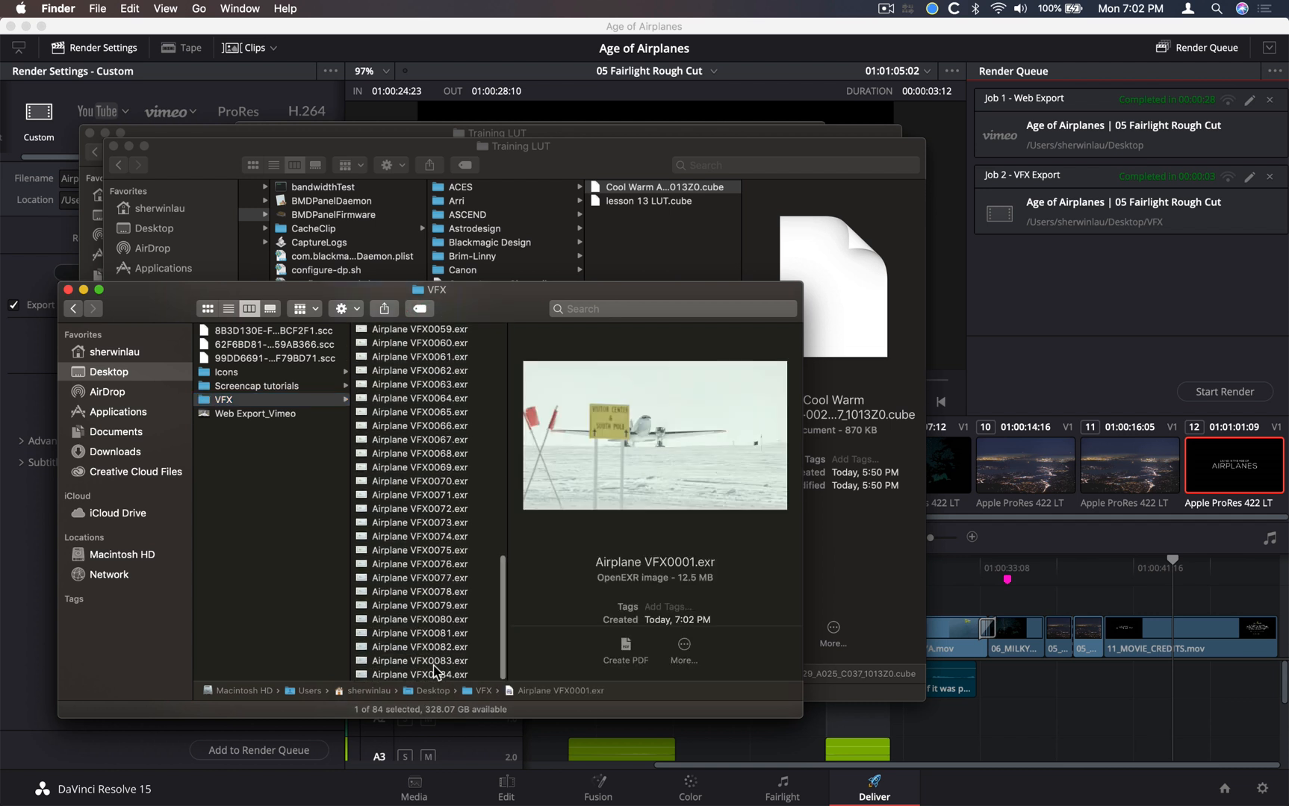
{"action": "scroll", "coordinate": [436, 670], "scroll_direction": "up", "scroll_amount": 10}
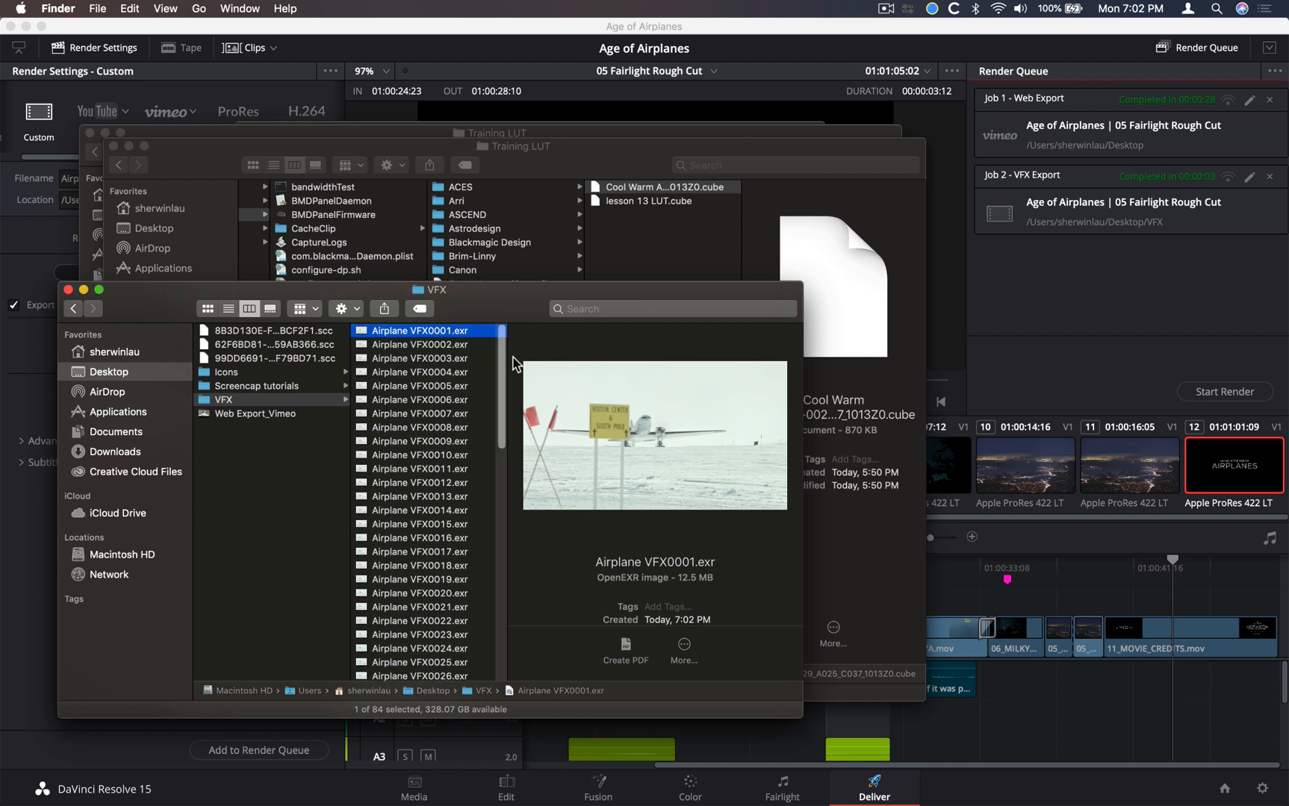
{"action": "left_click", "coordinate": [468, 359]}
{"action": "key", "text": "Down"}
{"action": "key", "text": "Down"}
{"action": "key", "text": "Down"}
{"action": "key", "text": "Down"}
{"action": "key", "text": "Down"}
{"action": "key", "text": "Down"}
{"action": "key", "text": "Down"}
{"action": "key", "text": "Down"}
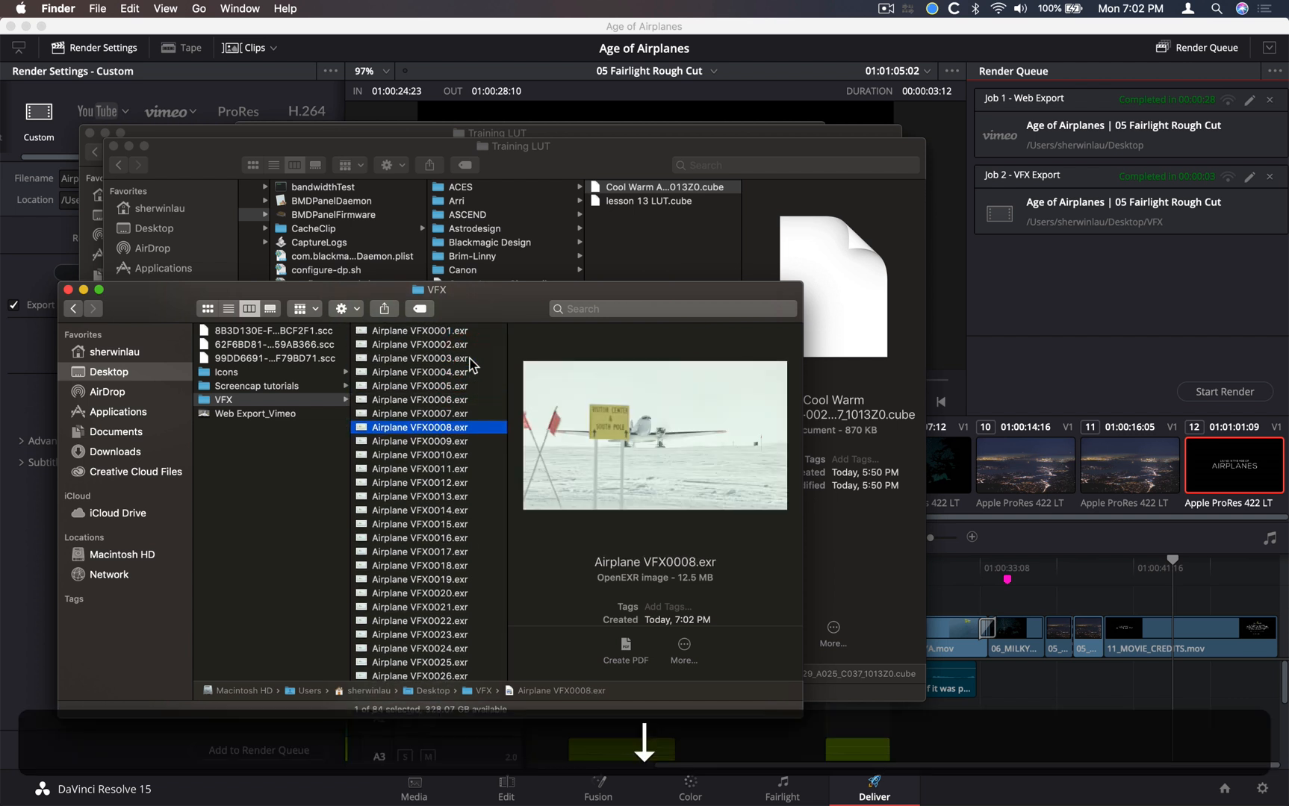
{"action": "key", "text": "Down"}
{"action": "key", "text": "Down"}
{"action": "key", "text": "Down"}
{"action": "key", "text": "Down"}
{"action": "key", "text": "Down"}
{"action": "key", "text": "Down"}
{"action": "key", "text": "Down"}
{"action": "key", "text": "Down"}
{"action": "key", "text": "Down"}
{"action": "key", "text": "Down"}
{"action": "key", "text": "Down"}
{"action": "key", "text": "Down"}
{"action": "key", "text": "Down"}
{"action": "key", "text": "Down"}
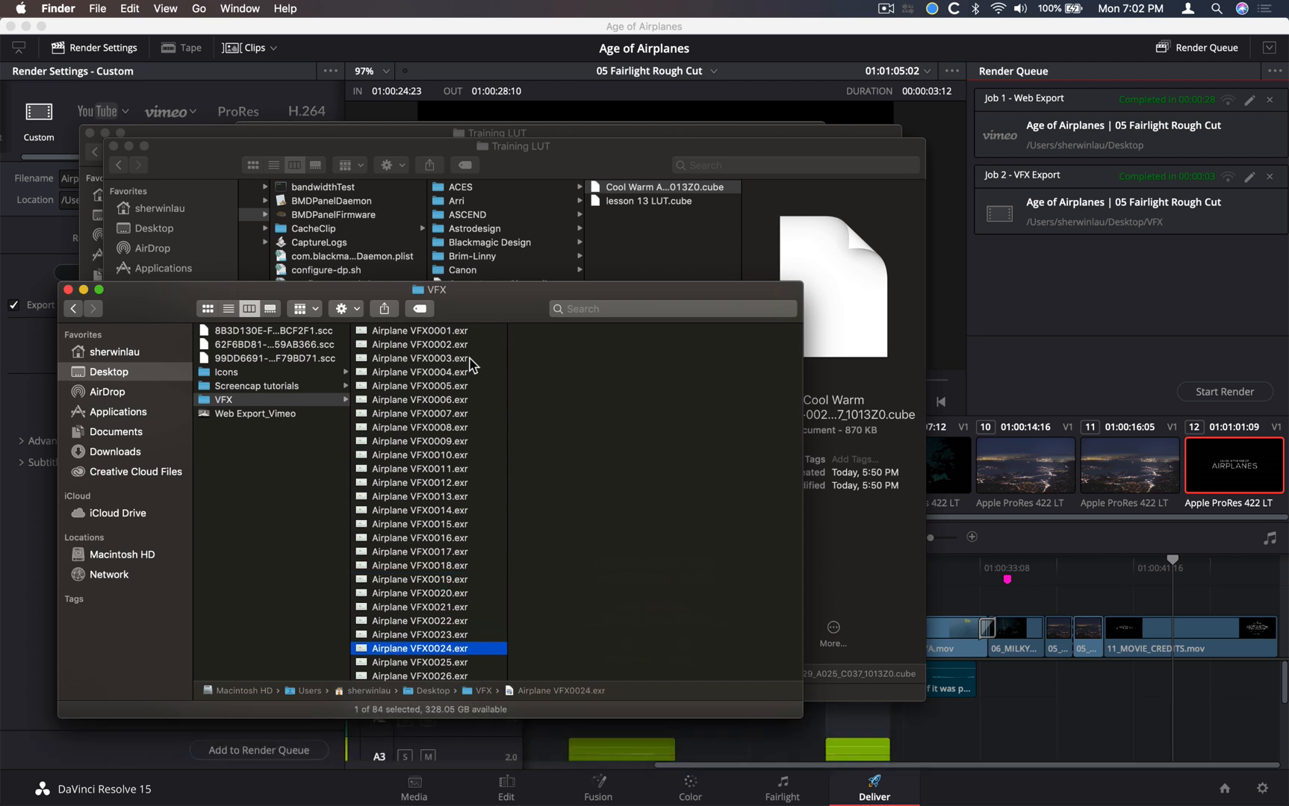
{"action": "scroll", "coordinate": [470, 449], "scroll_direction": "down", "scroll_amount": 15}
{"action": "left_click", "coordinate": [467, 510]}
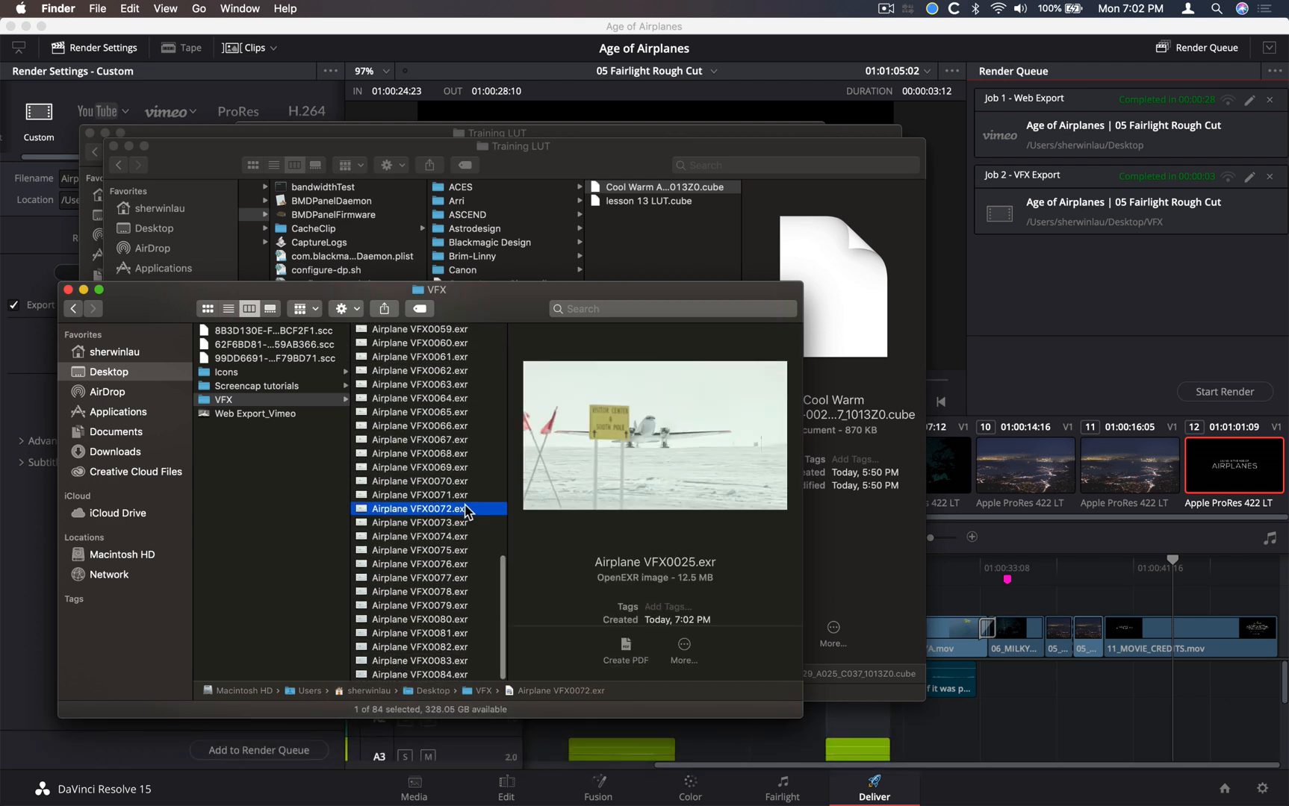
{"action": "key", "text": "Up"}
{"action": "key", "text": "Up"}
{"action": "key", "text": "Up"}
{"action": "key", "text": "Up"}
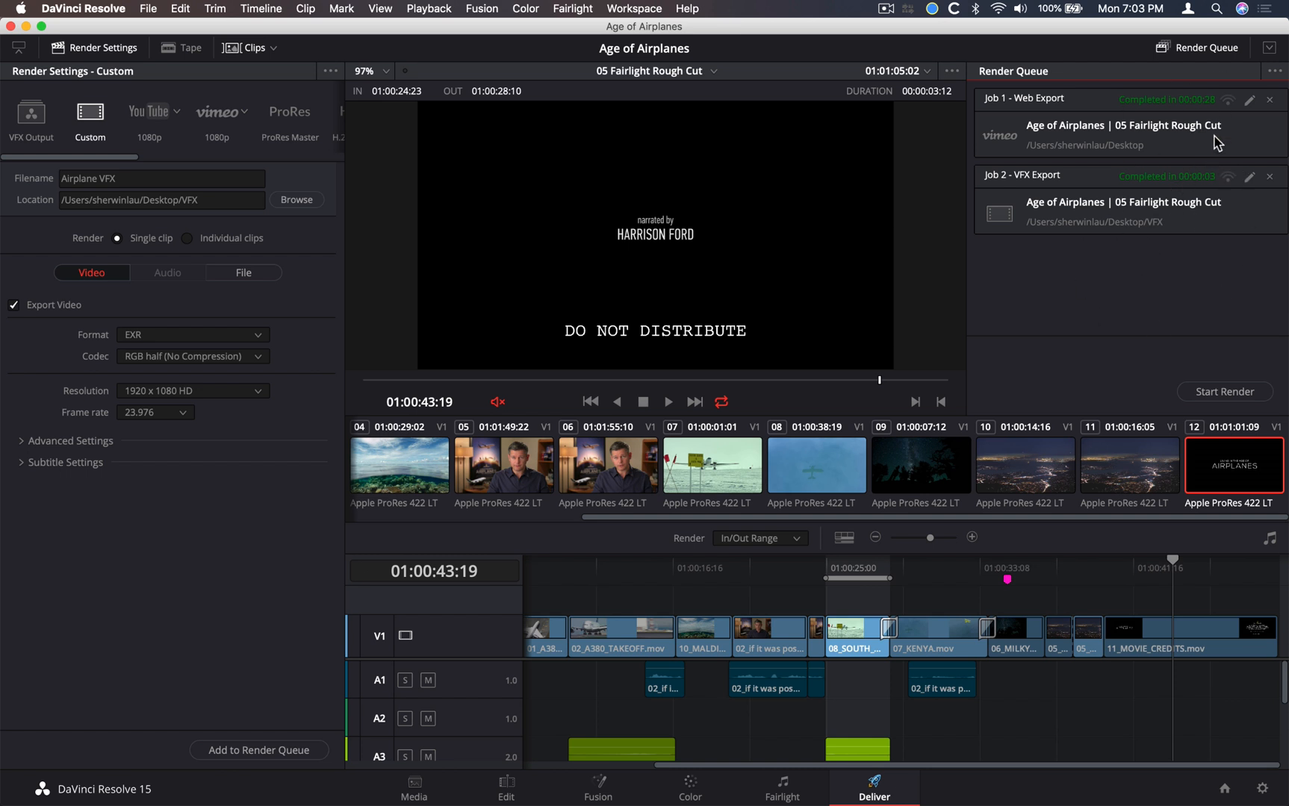
Clear all jobs from the render queue and set the export format to DCP
{"action": "left_click", "coordinate": [1275, 71]}
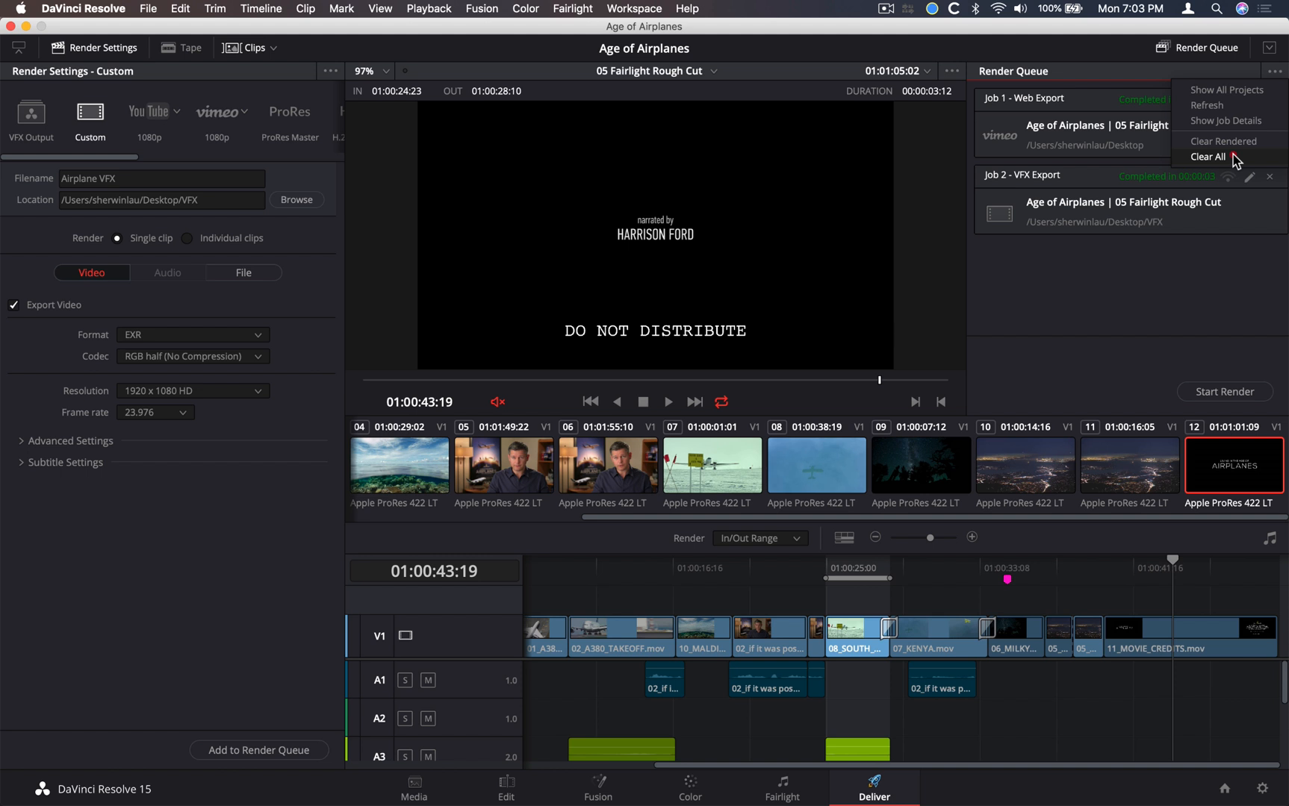
{"action": "left_click", "coordinate": [1207, 156]}
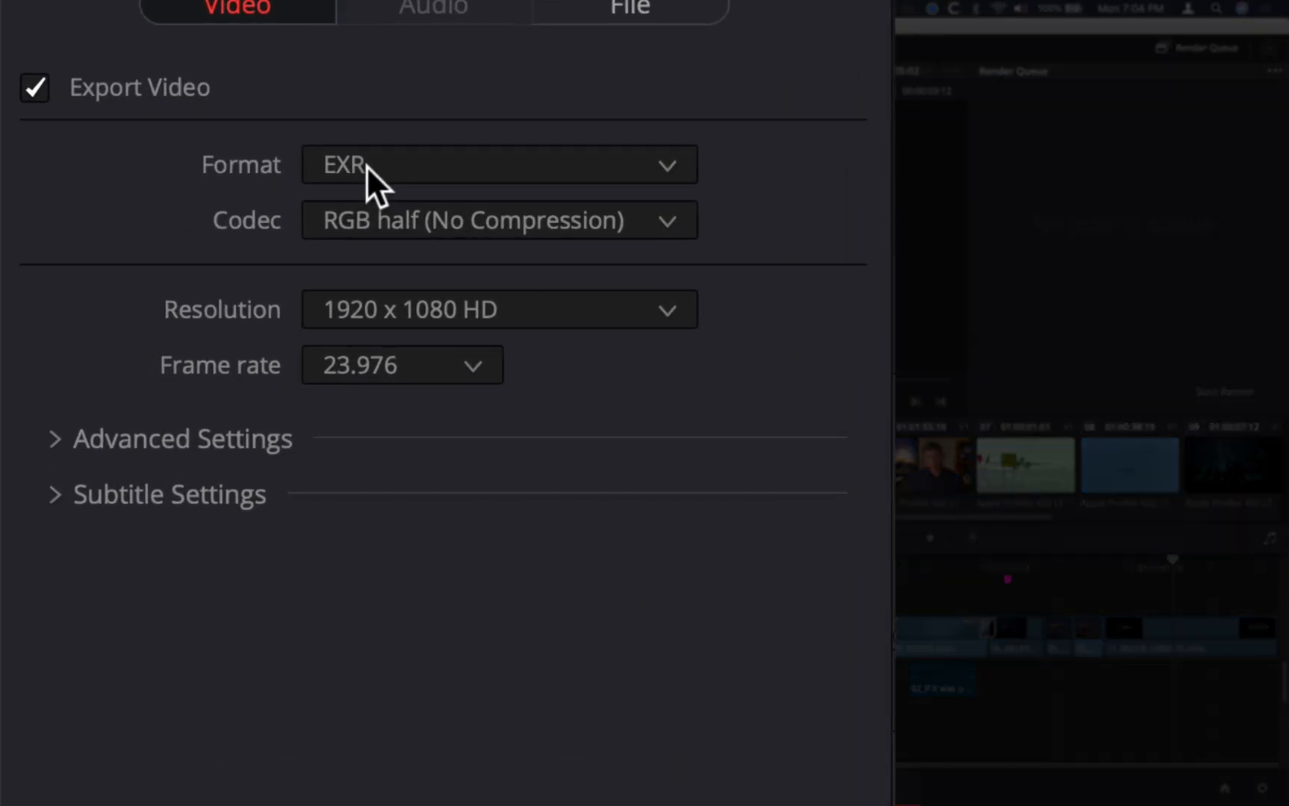
{"action": "left_click", "coordinate": [142, 336]}
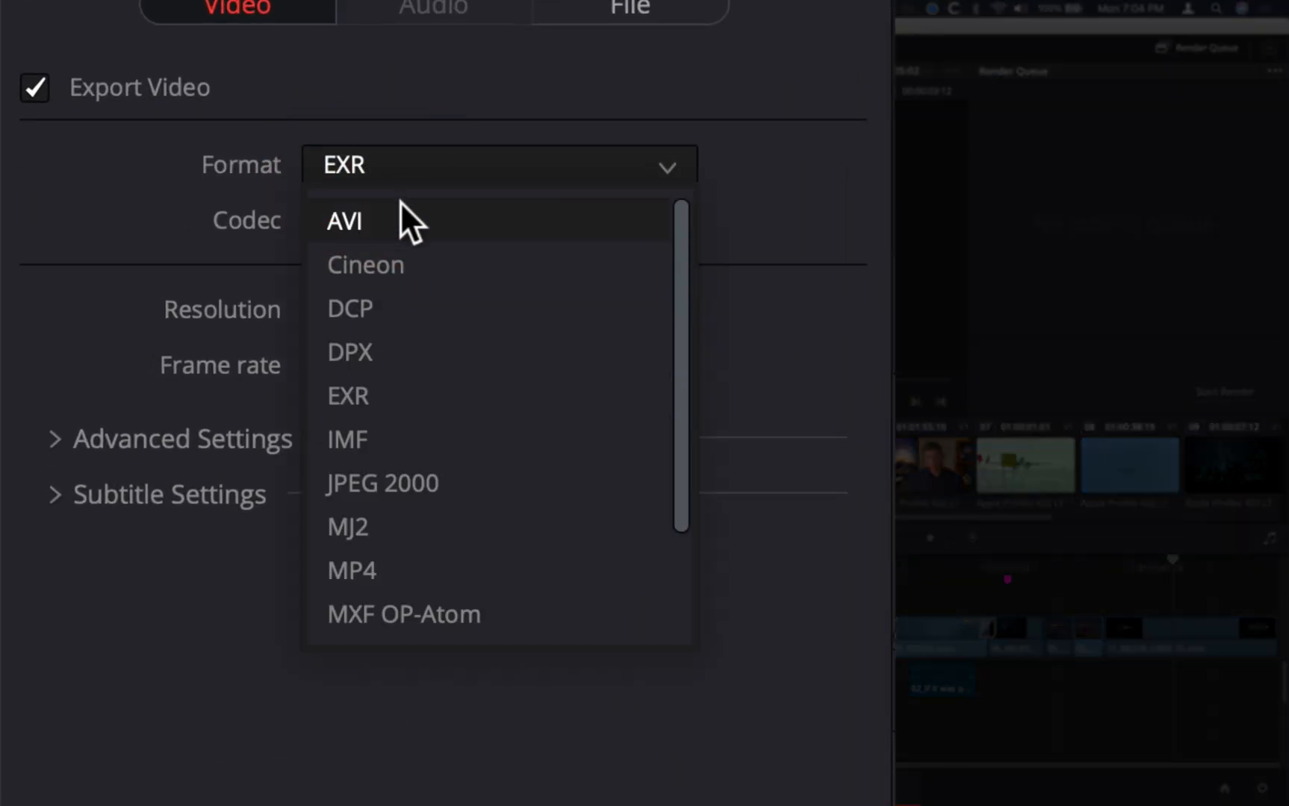
{"action": "left_click", "coordinate": [385, 302]}
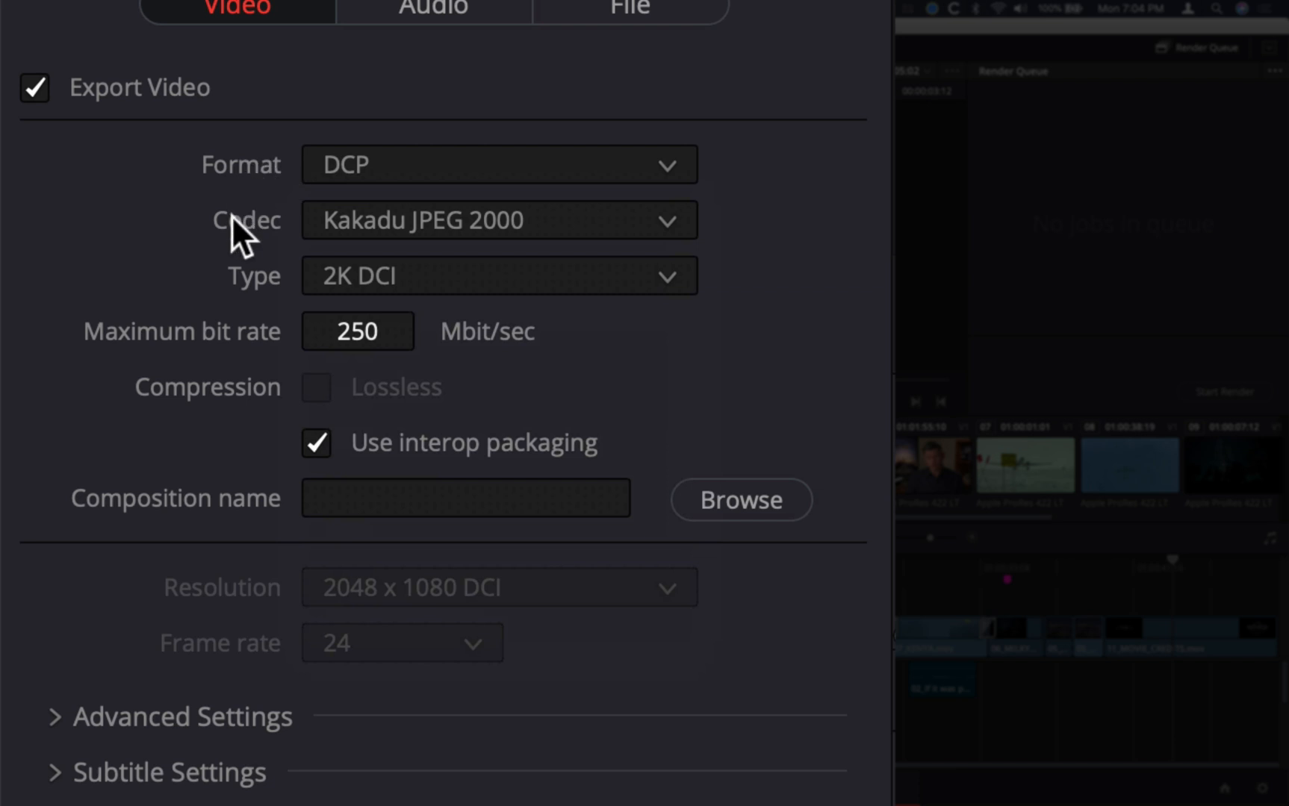
Switch the DCP codec to easyDCP to view its options, and return it to Kakadu JPEG 2000
{"action": "left_click", "coordinate": [608, 222]}
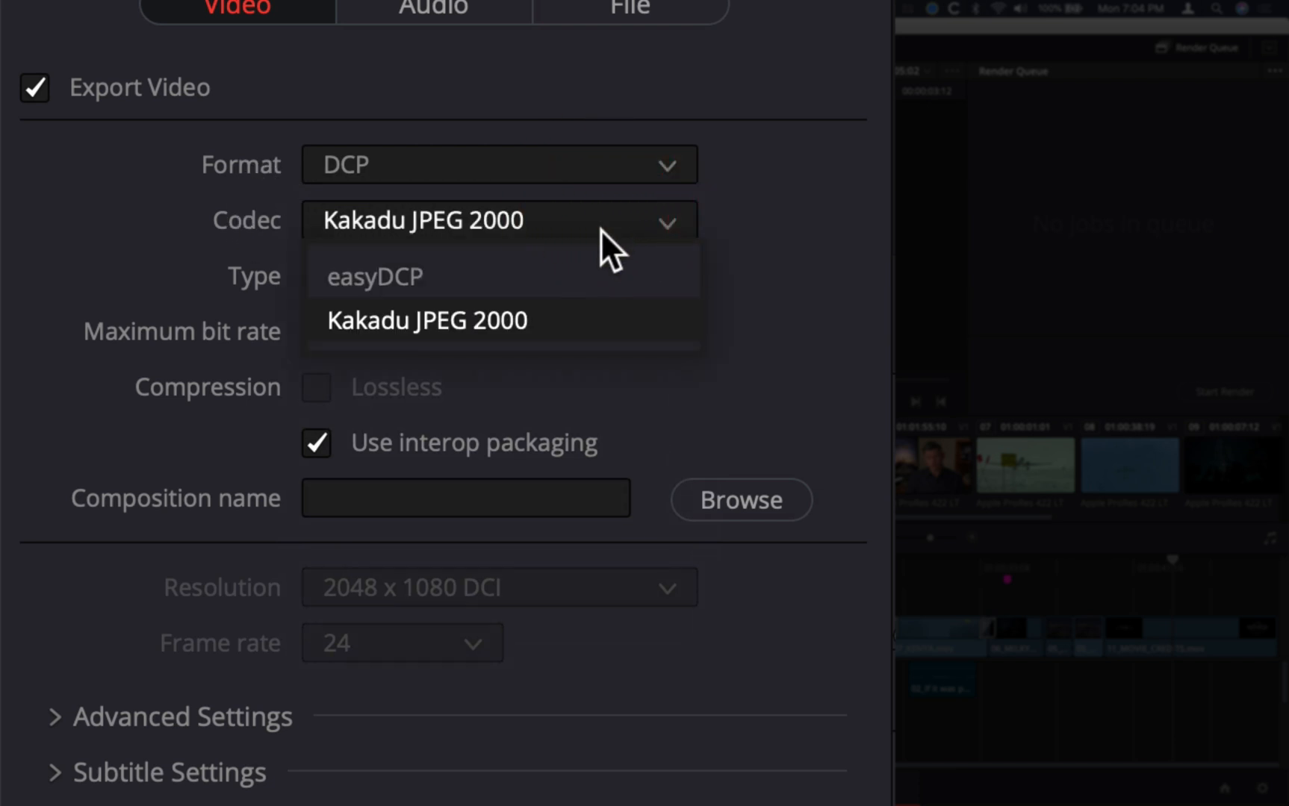
{"action": "left_click", "coordinate": [398, 272]}
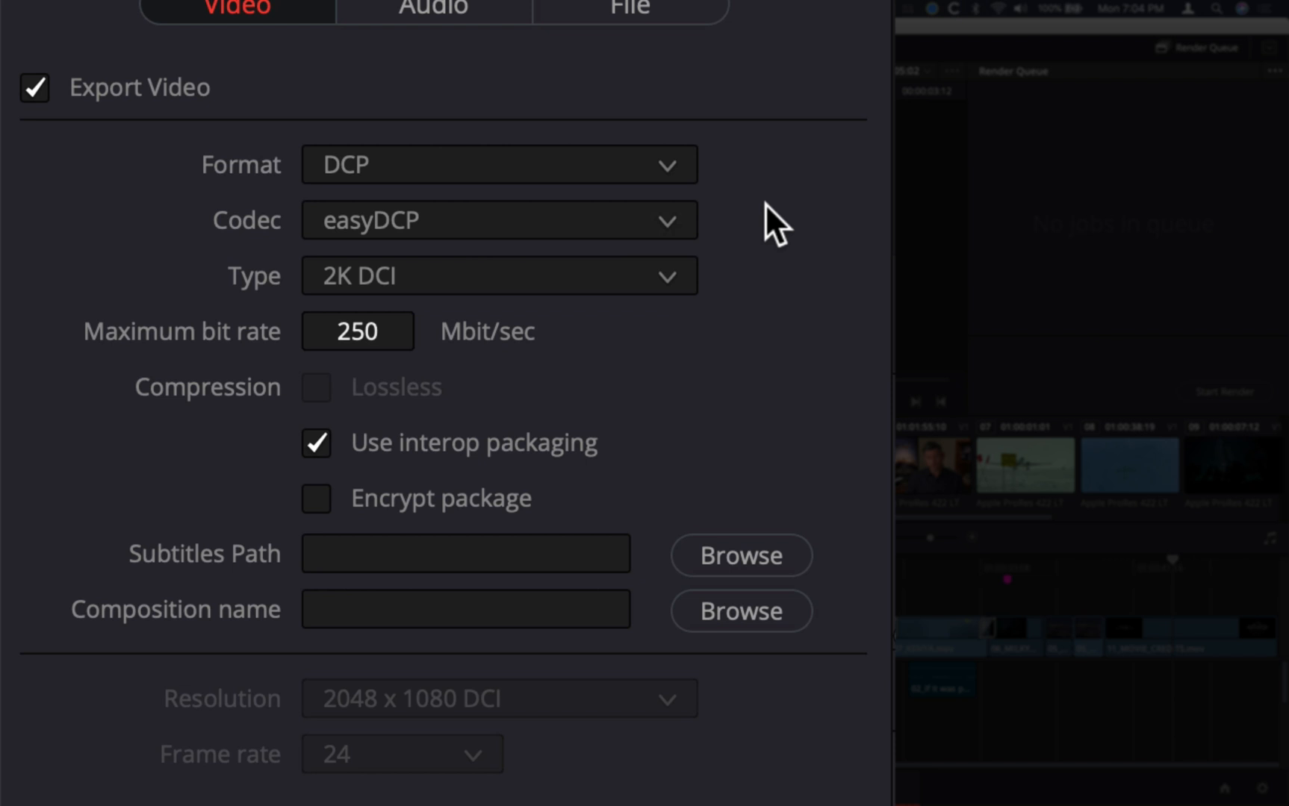
{"action": "left_click", "coordinate": [594, 225]}
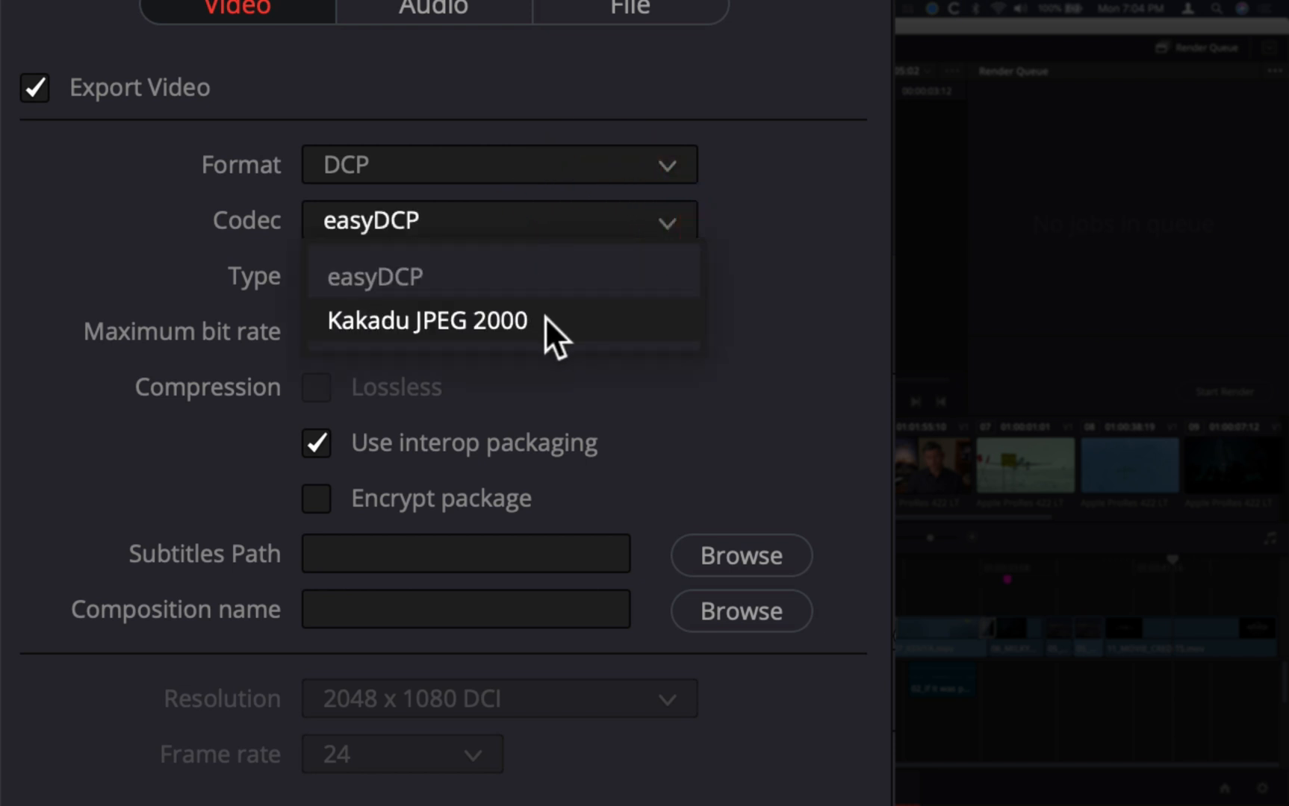
{"action": "left_click", "coordinate": [572, 339]}
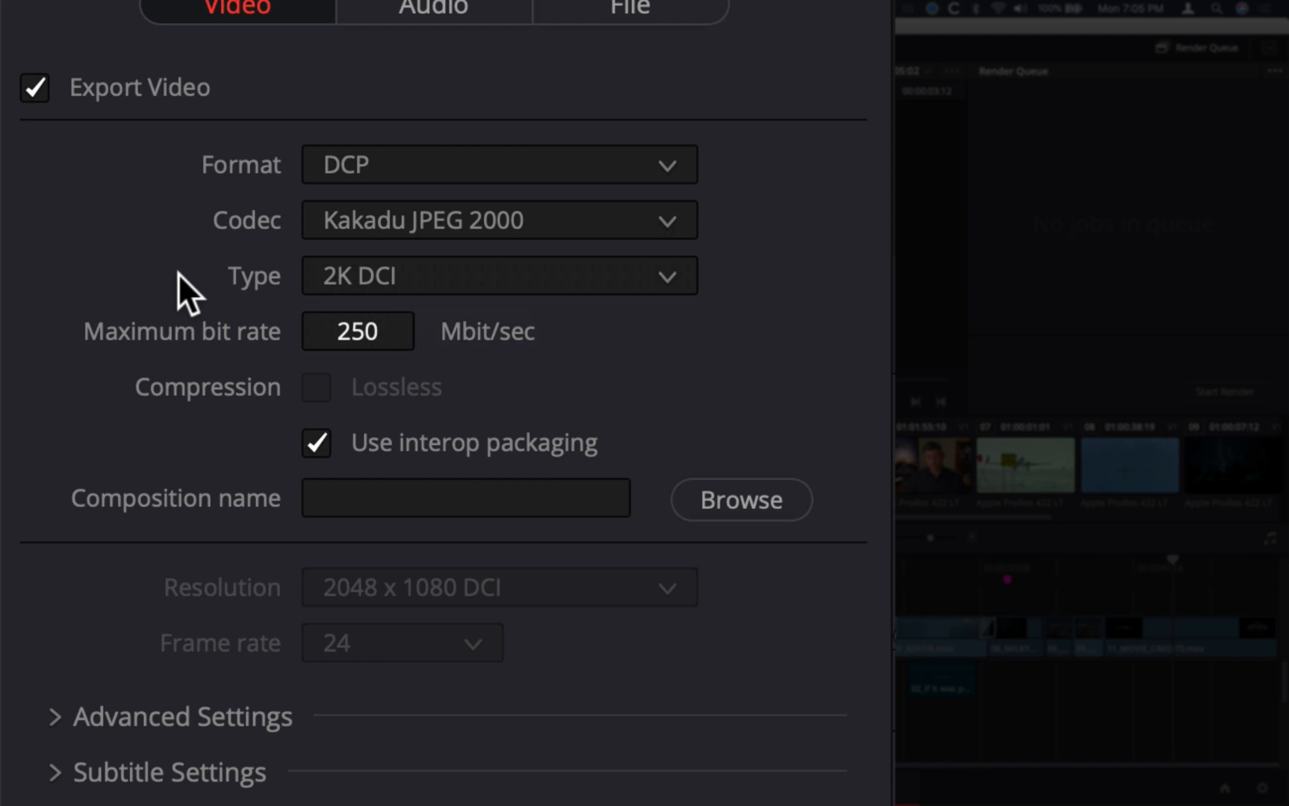
Keep the DCP type at 2K DCI and set the maximum bit rate to 200 Mbit/sec
{"action": "left_click", "coordinate": [675, 280]}
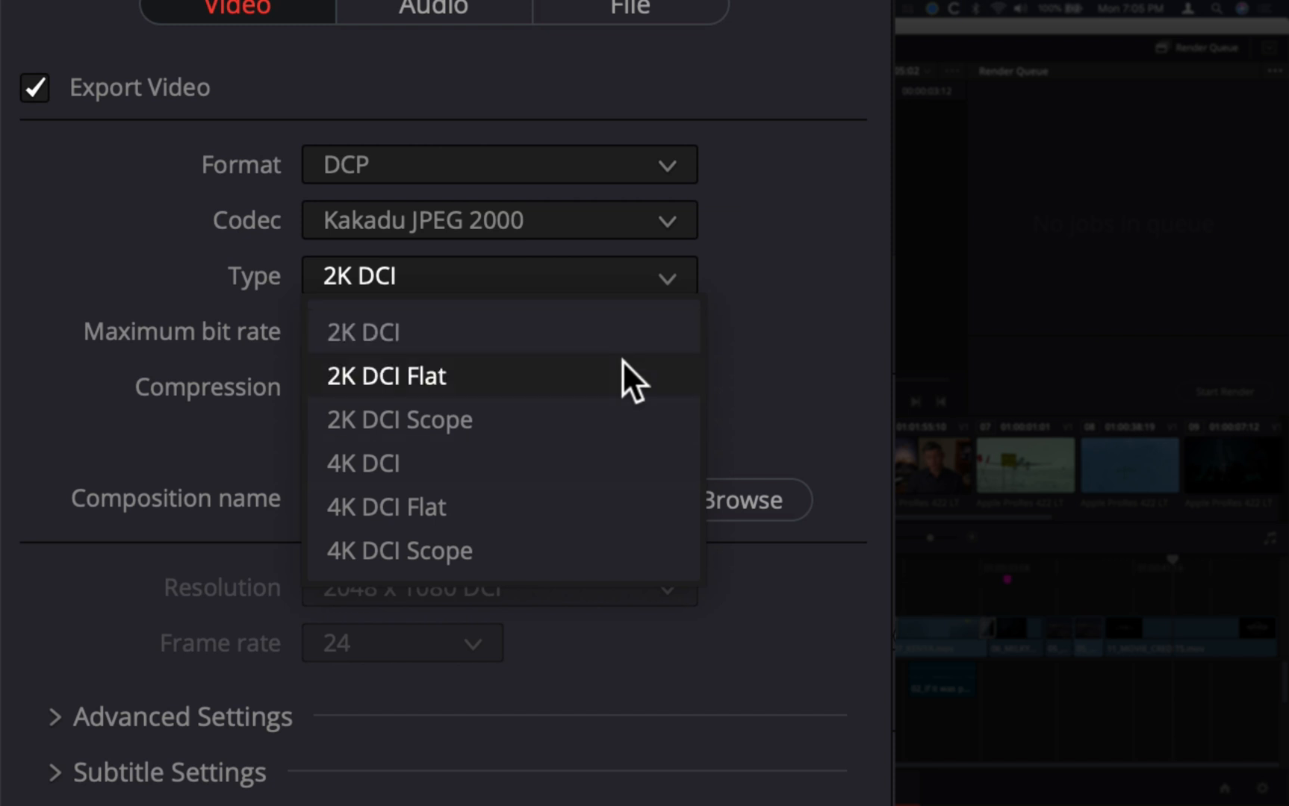
{"action": "left_click", "coordinate": [666, 314]}
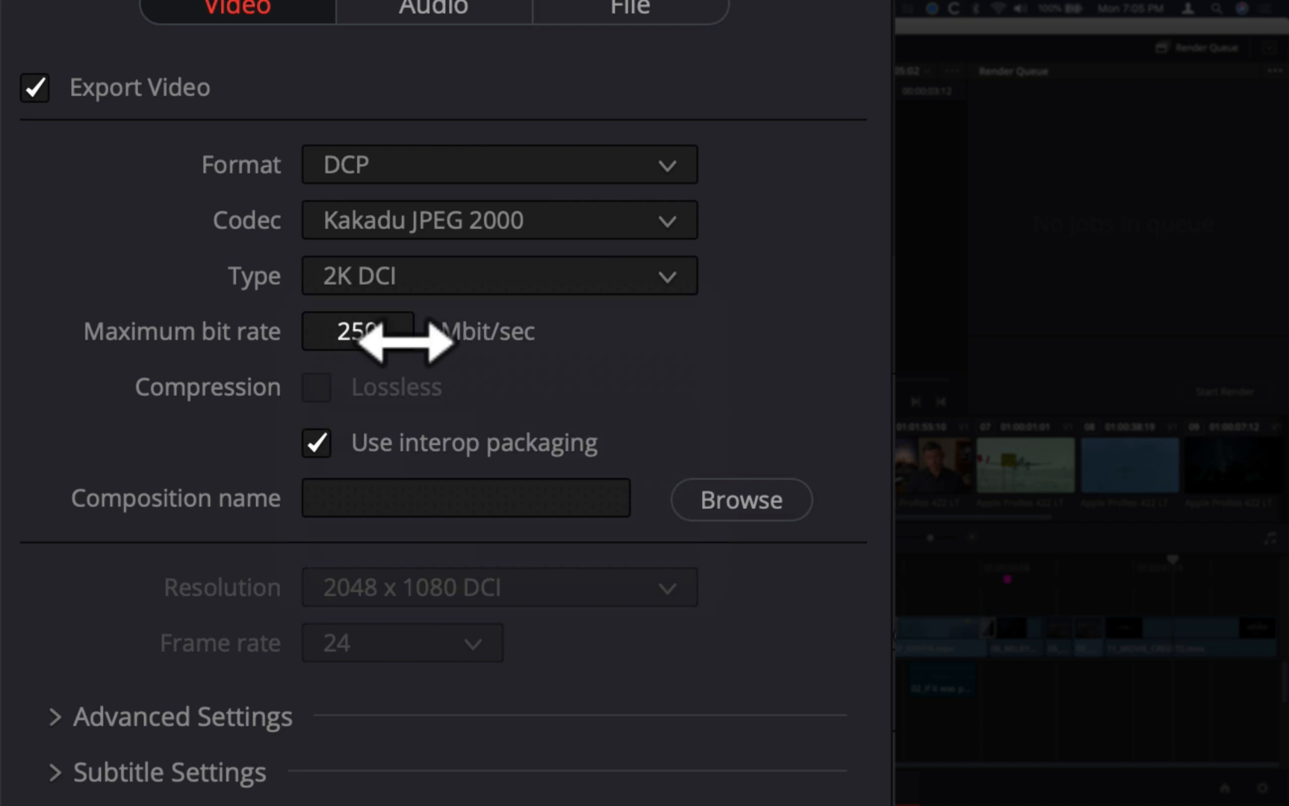
{"action": "left_click", "coordinate": [377, 327]}
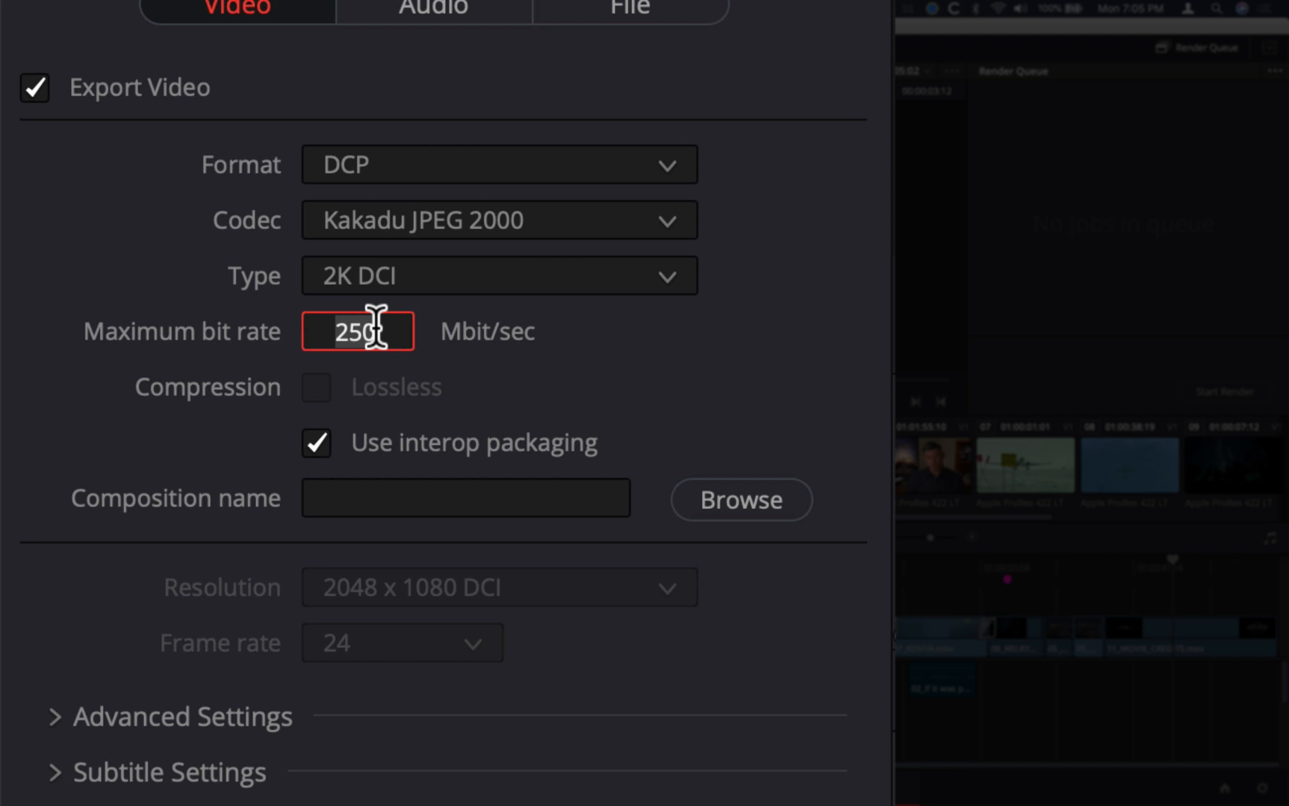
{"action": "type", "text": "200"}
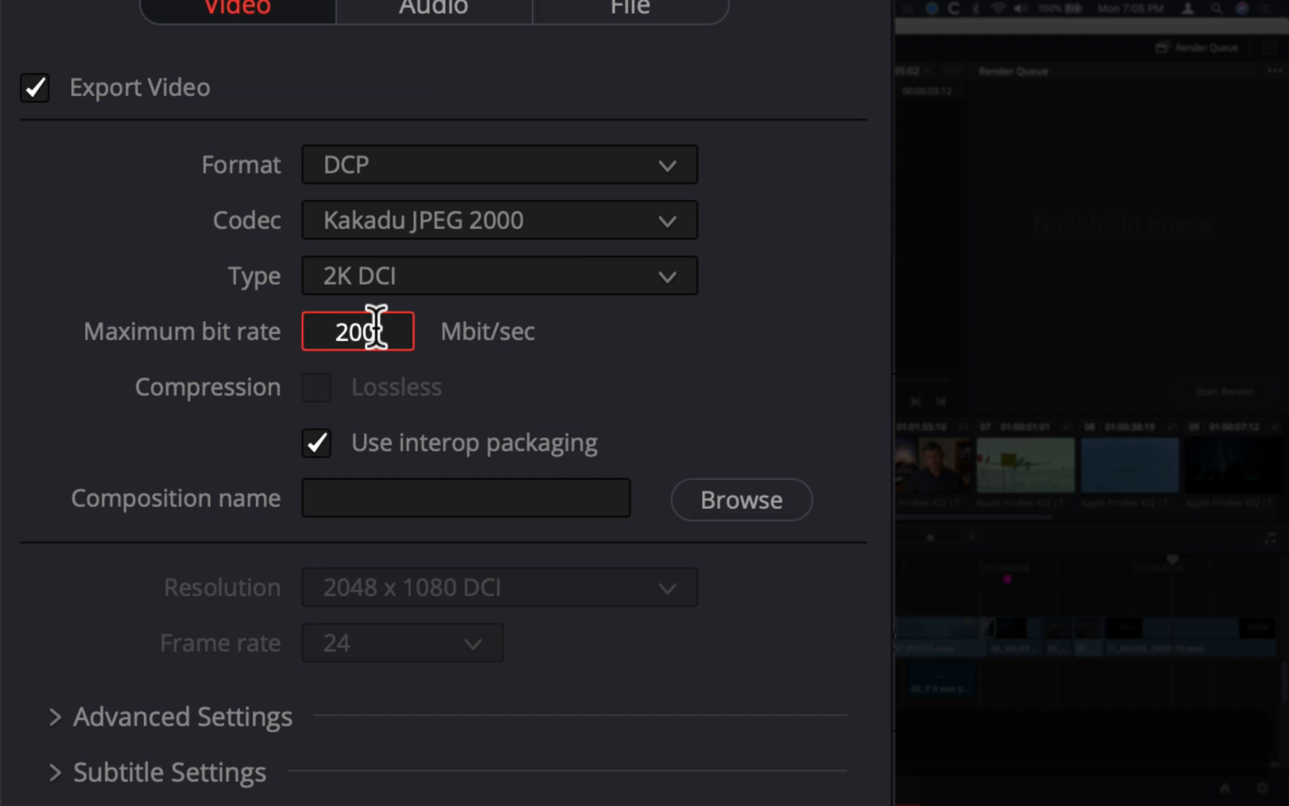
{"action": "key", "text": "Return"}
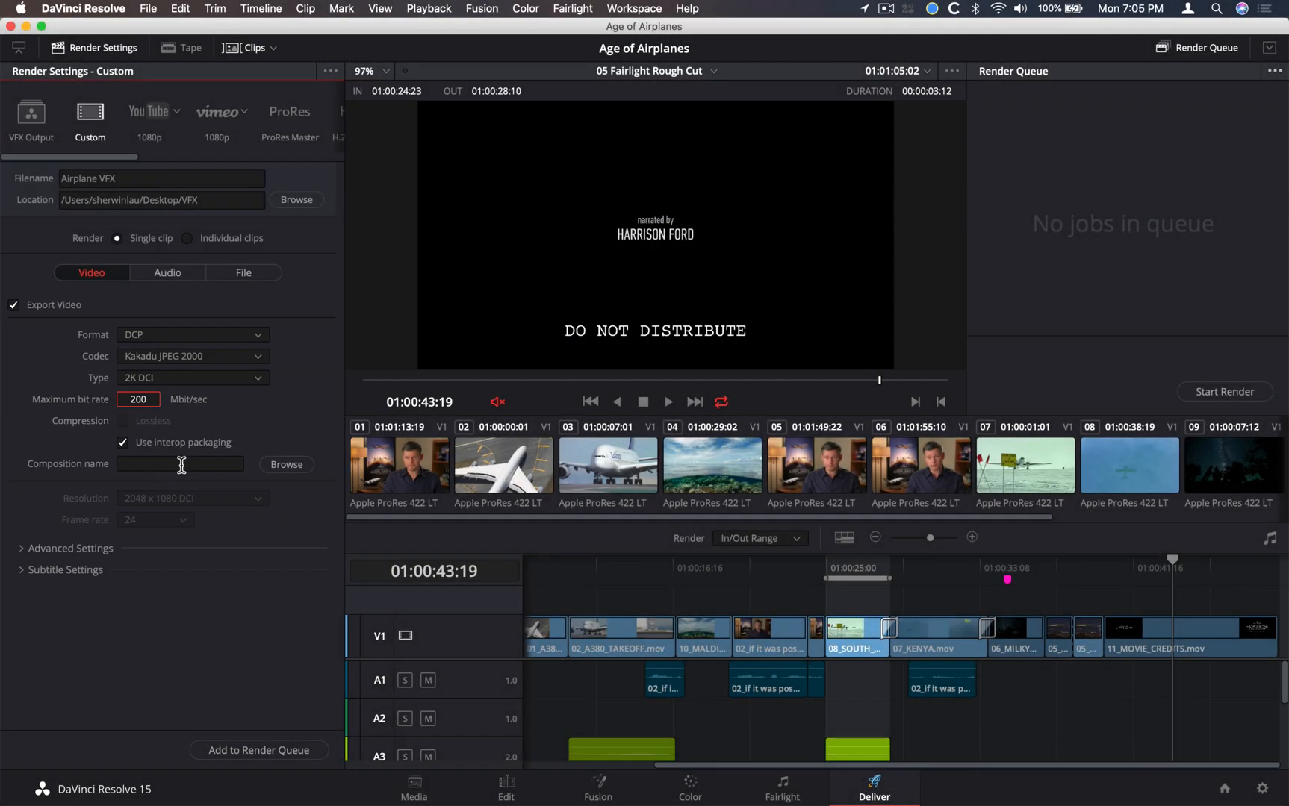
Open the DCP Composition Name Generator and set the film title to AgeOfAirplanes
{"action": "left_click", "coordinate": [599, 504]}
{"action": "left_click", "coordinate": [281, 465]}
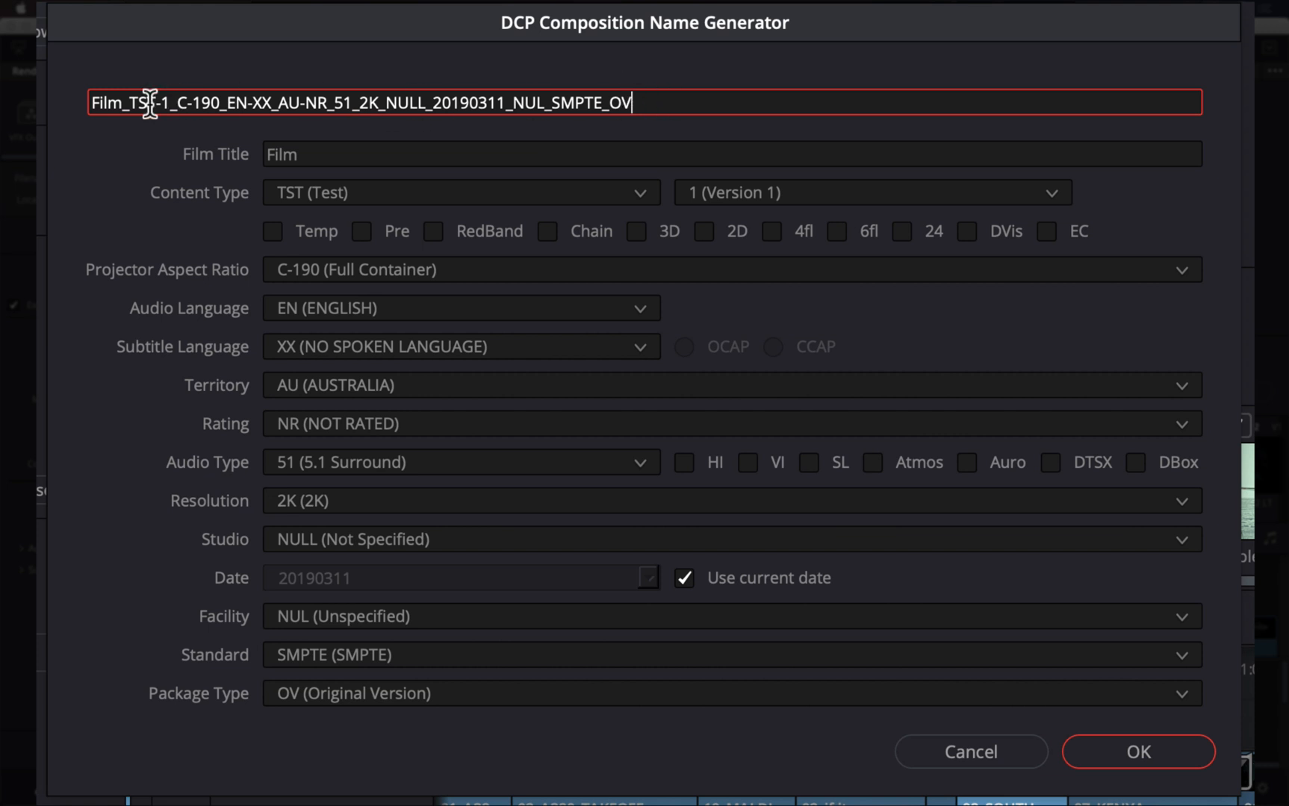
{"action": "left_click", "coordinate": [334, 153]}
{"action": "double_click", "coordinate": [334, 153]}
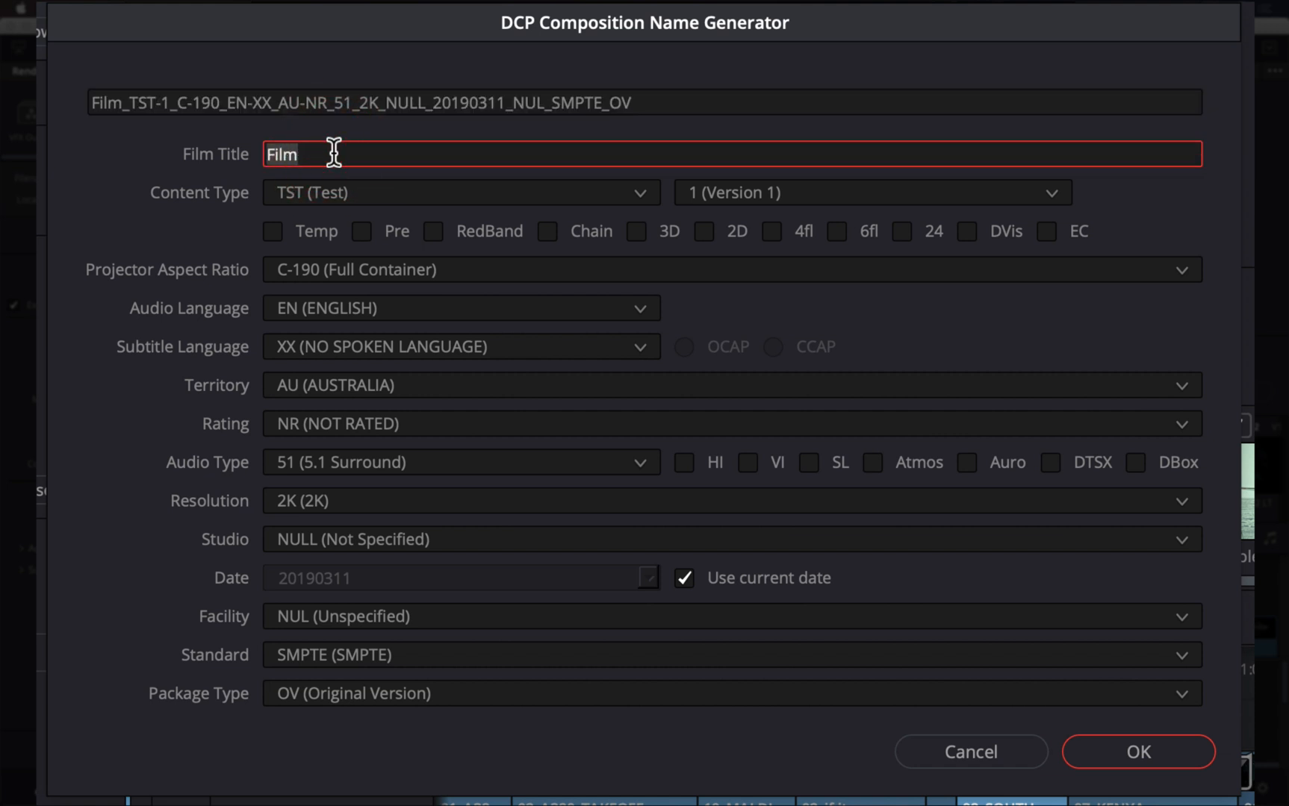
{"action": "type", "text": "Age"}
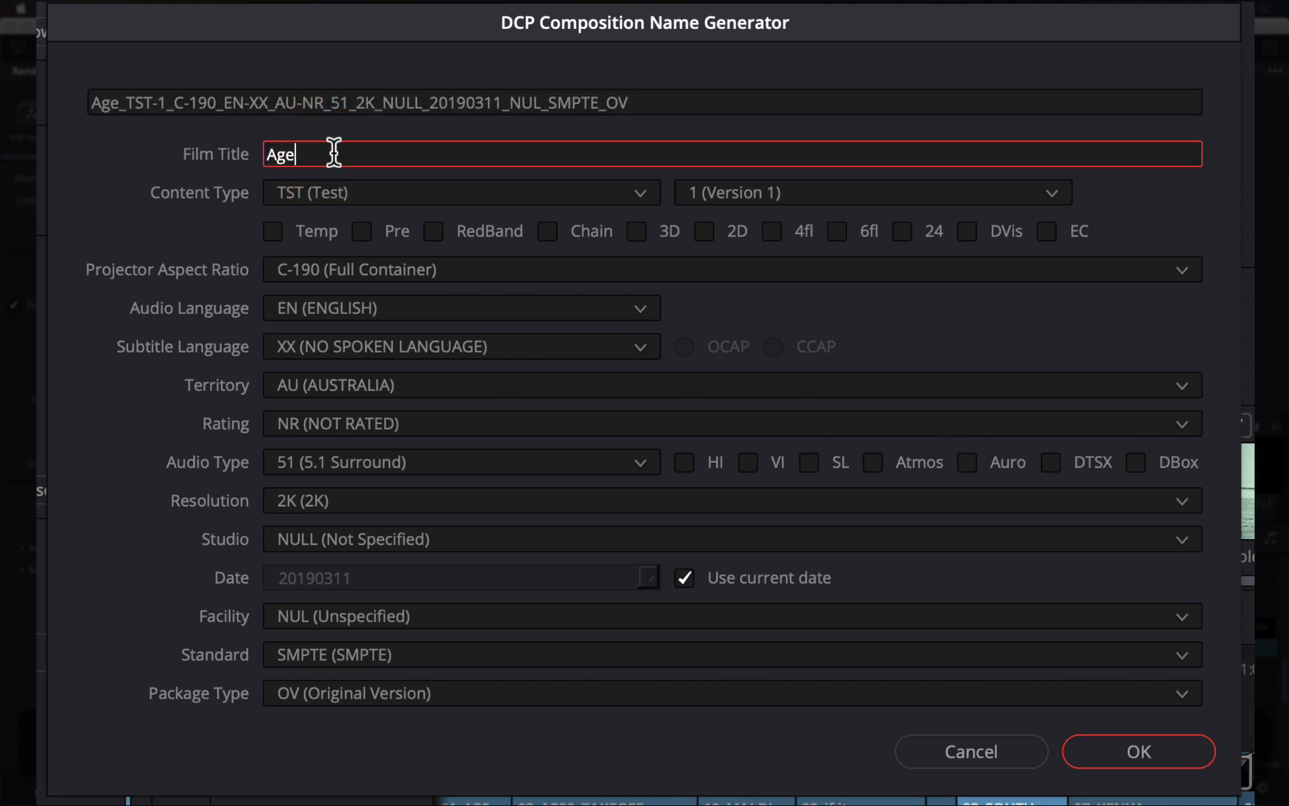
{"action": "type", "text": "OfA"}
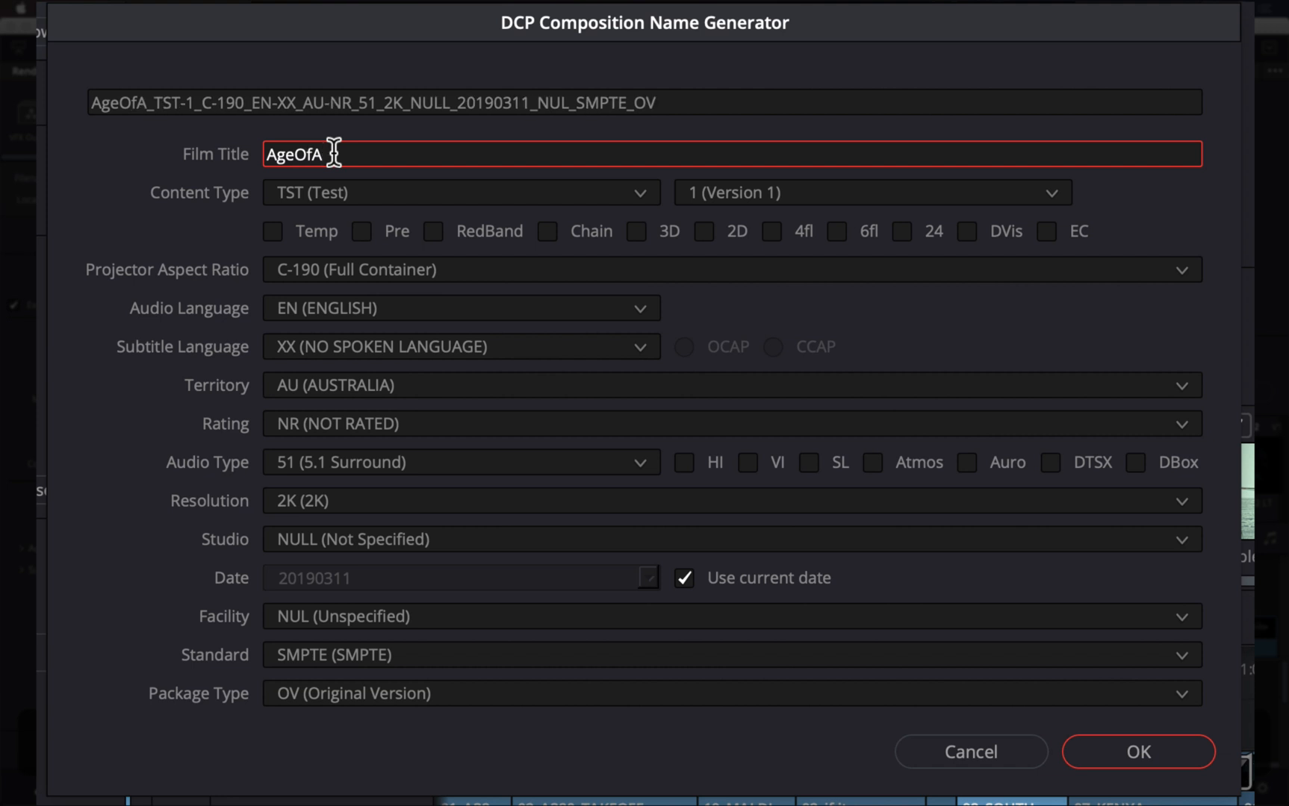
{"action": "type", "text": "irplanes"}
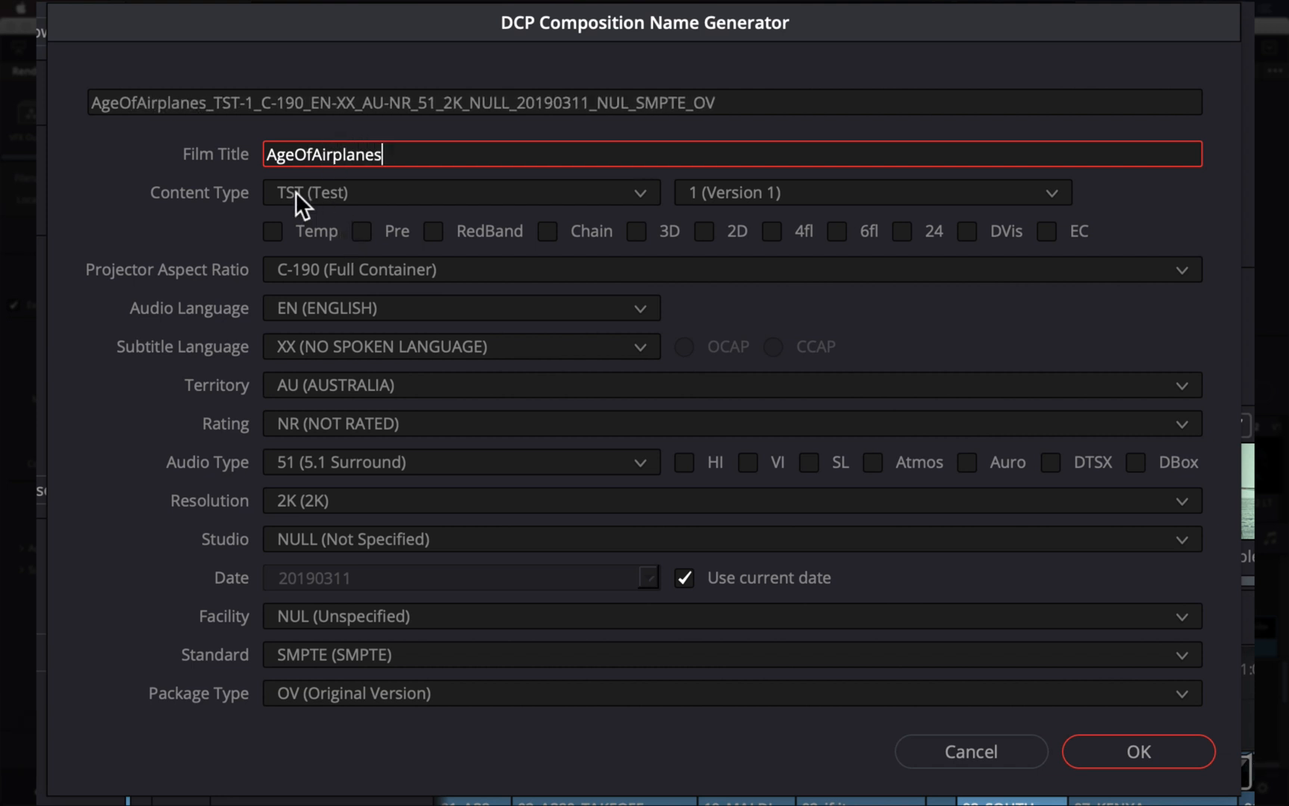
Set the composition's content type to TLR (Trailer) and mark it as 2D
{"action": "left_click", "coordinate": [500, 194]}
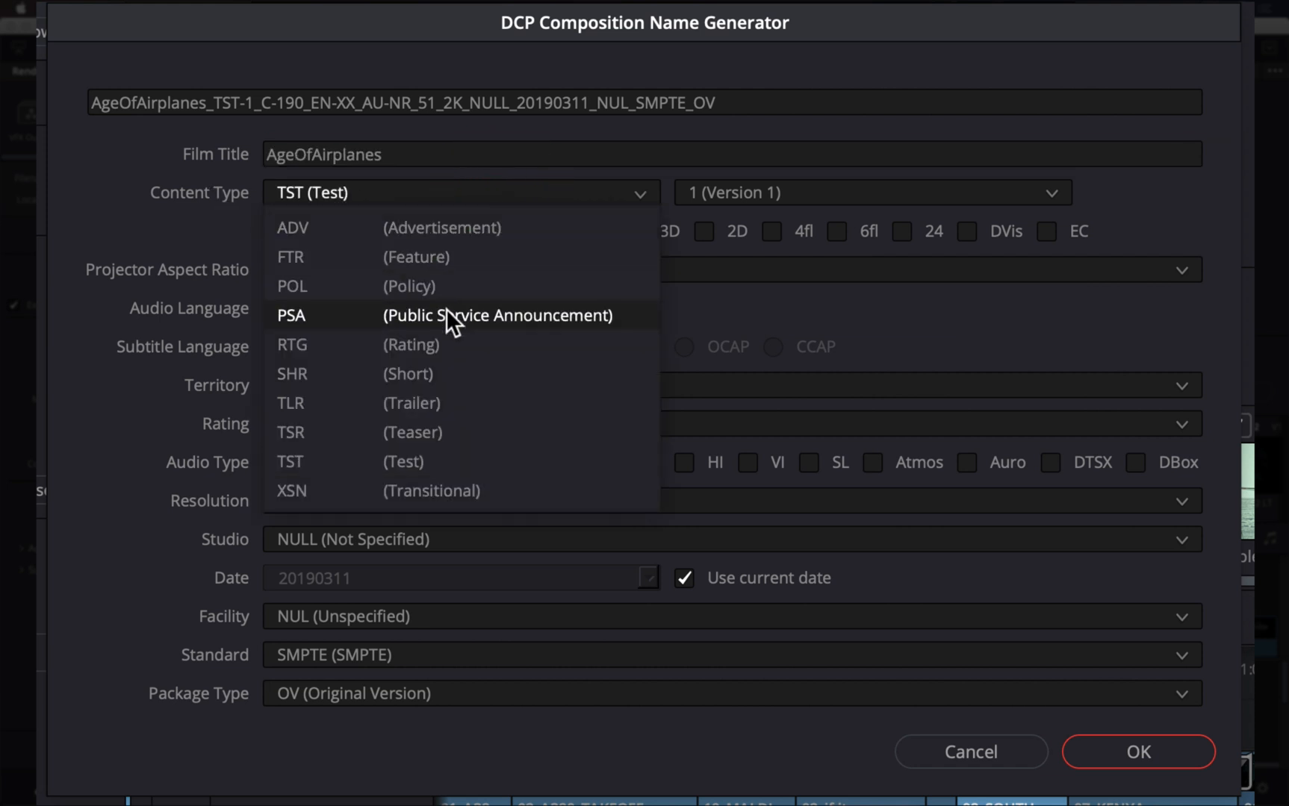
{"action": "left_click", "coordinate": [436, 412]}
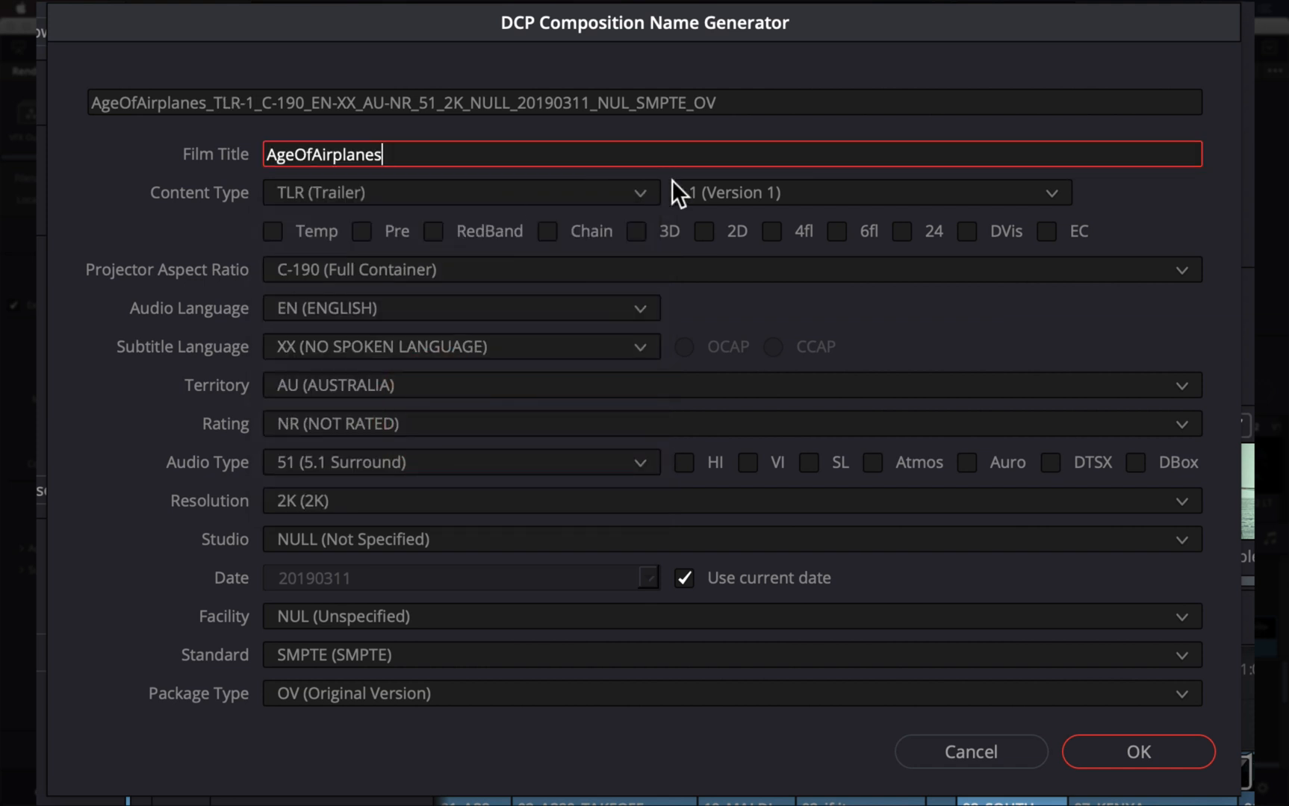
{"action": "left_click", "coordinate": [703, 230]}
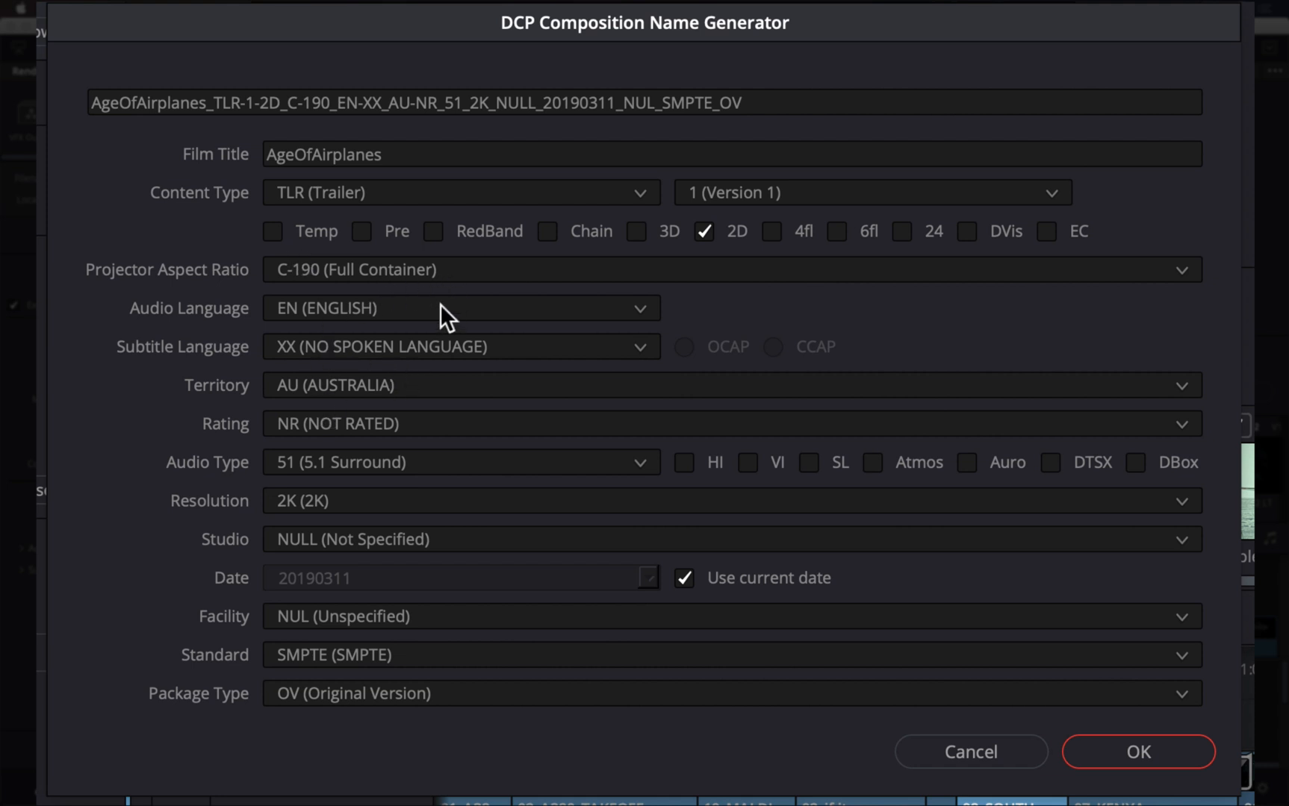
Set the territory to US (United States) and the audio type to 20 (Stereo), and accept the composition name
{"action": "left_click", "coordinate": [418, 382]}
{"action": "type", "text": "us"}
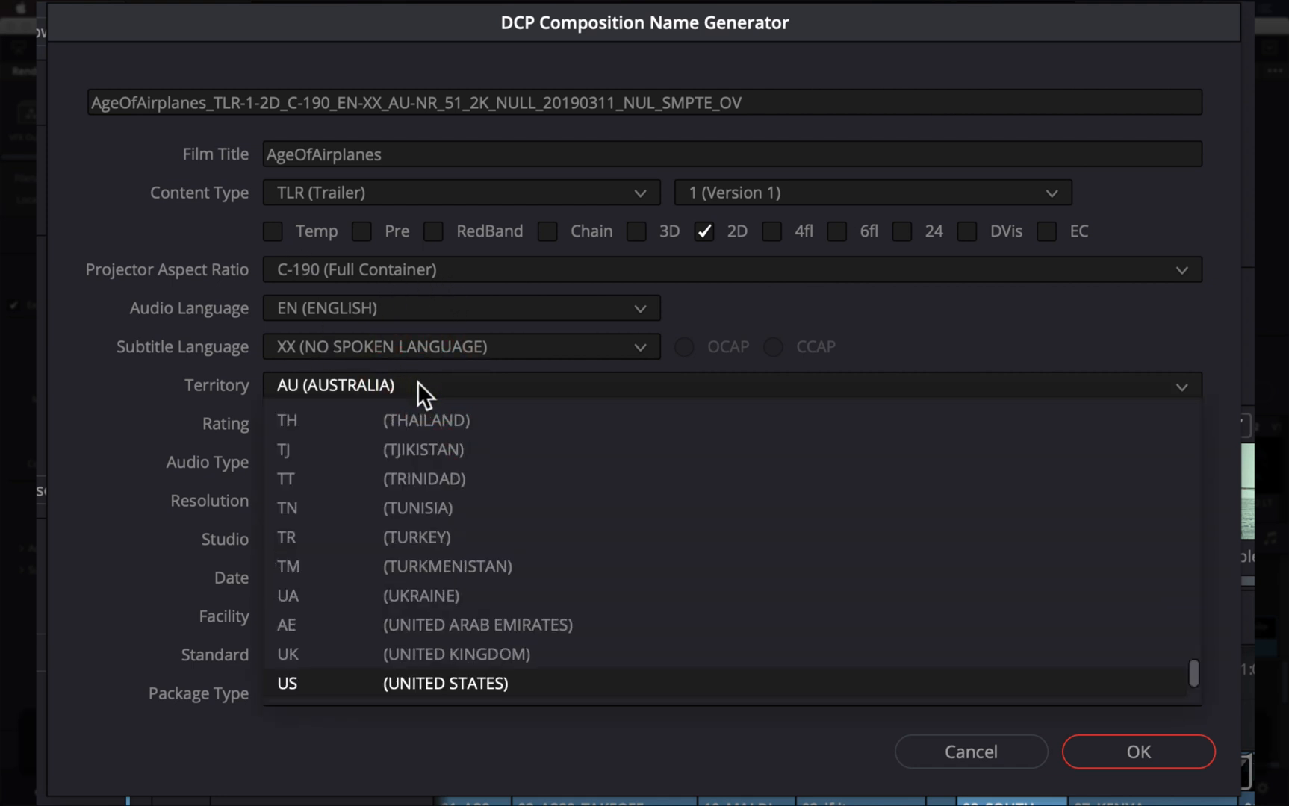
{"action": "left_click", "coordinate": [363, 681]}
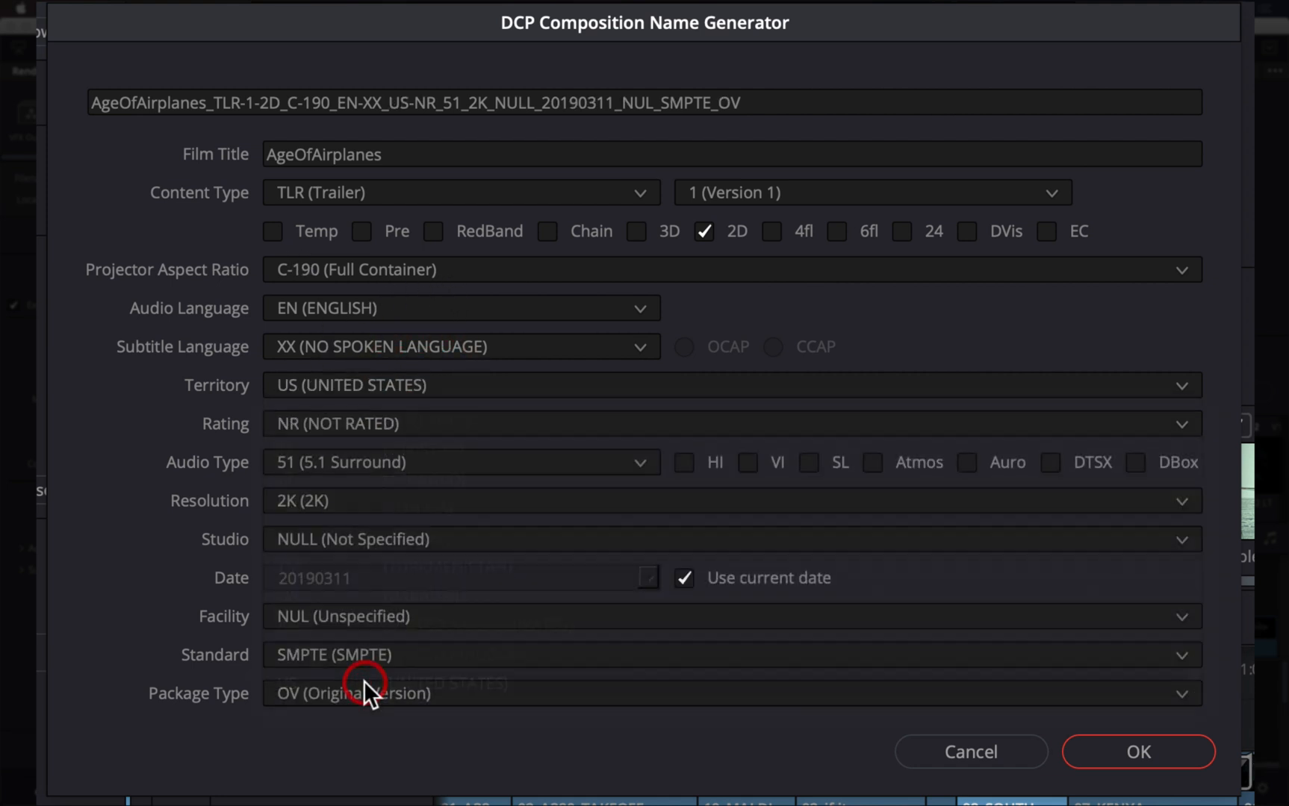
{"action": "left_click", "coordinate": [333, 448]}
{"action": "left_click", "coordinate": [355, 578]}
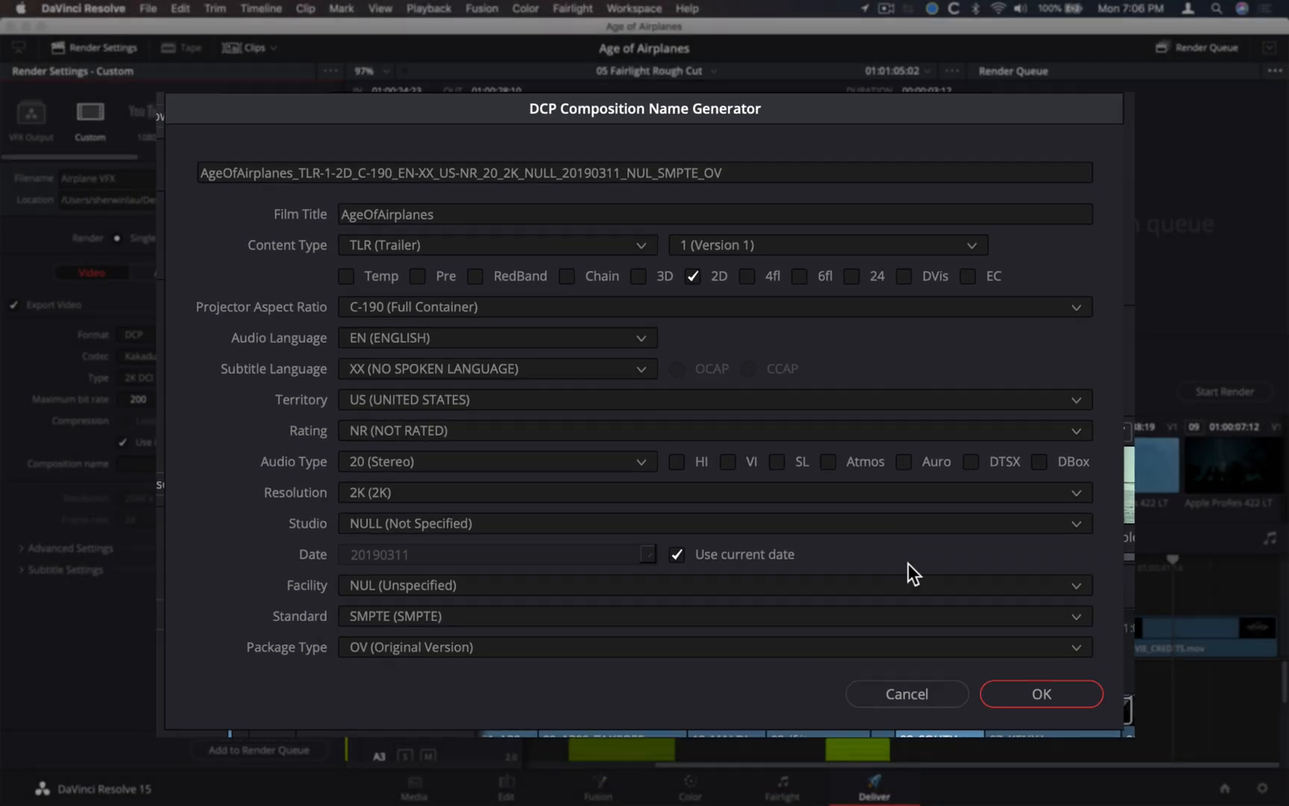
{"action": "left_click", "coordinate": [920, 617]}
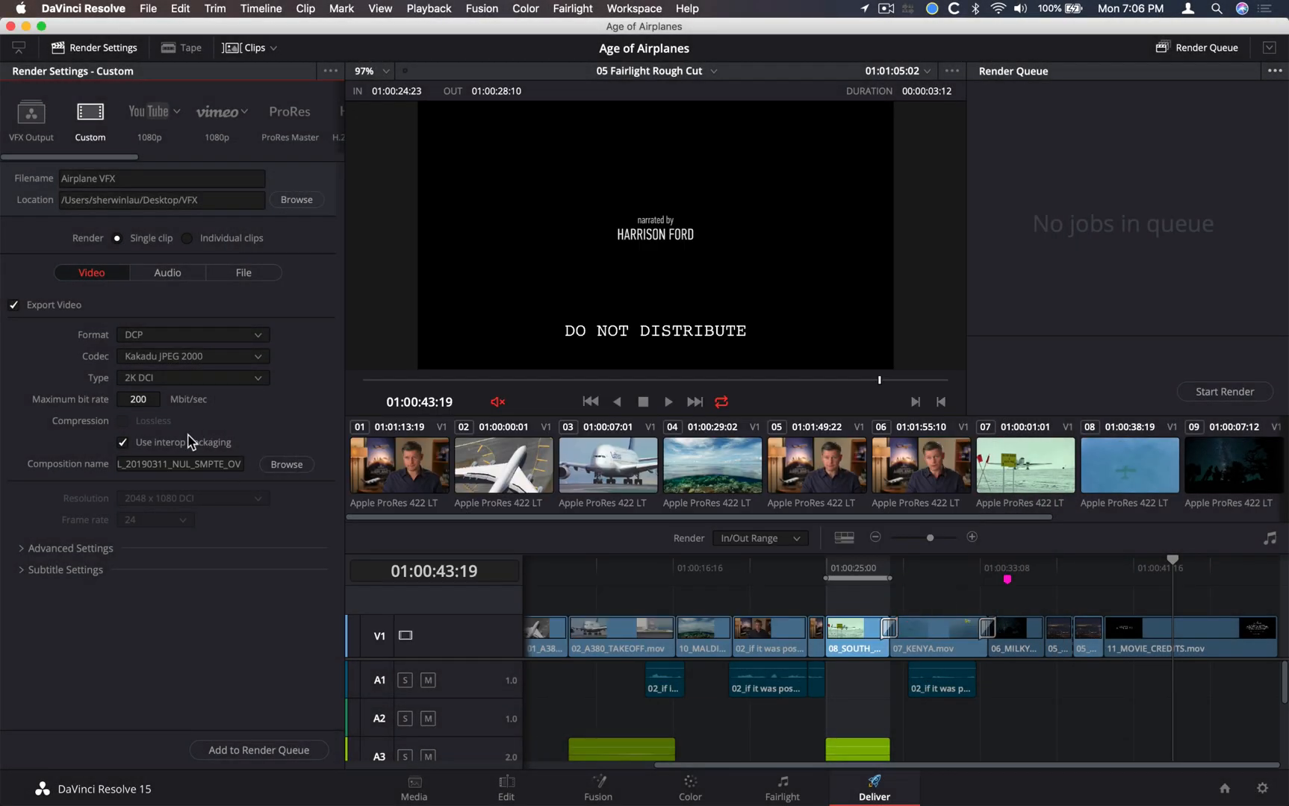
Copy the full DCP composition name and use it to replace the render filename
{"action": "left_click", "coordinate": [136, 464]}
{"action": "double_click", "coordinate": [140, 463]}
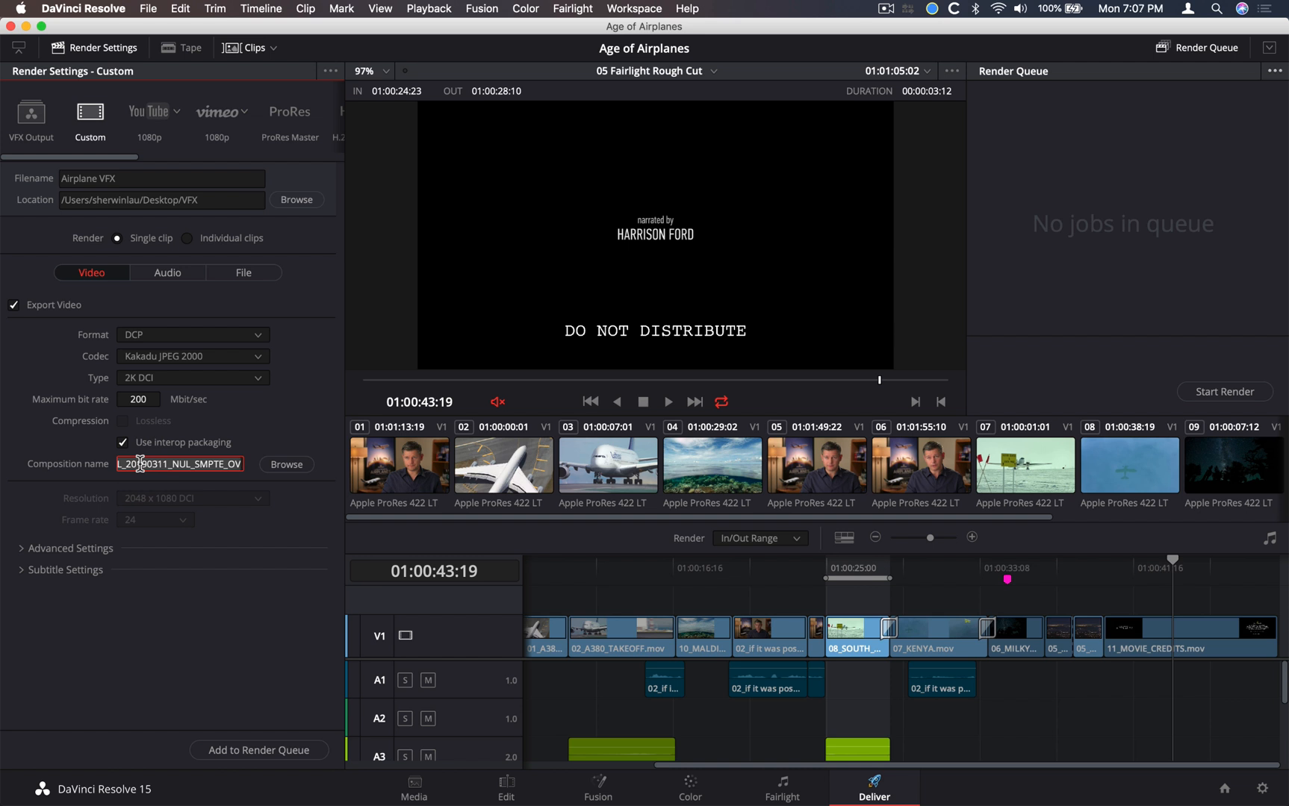
{"action": "right_click", "coordinate": [139, 463]}
{"action": "left_click", "coordinate": [164, 531]}
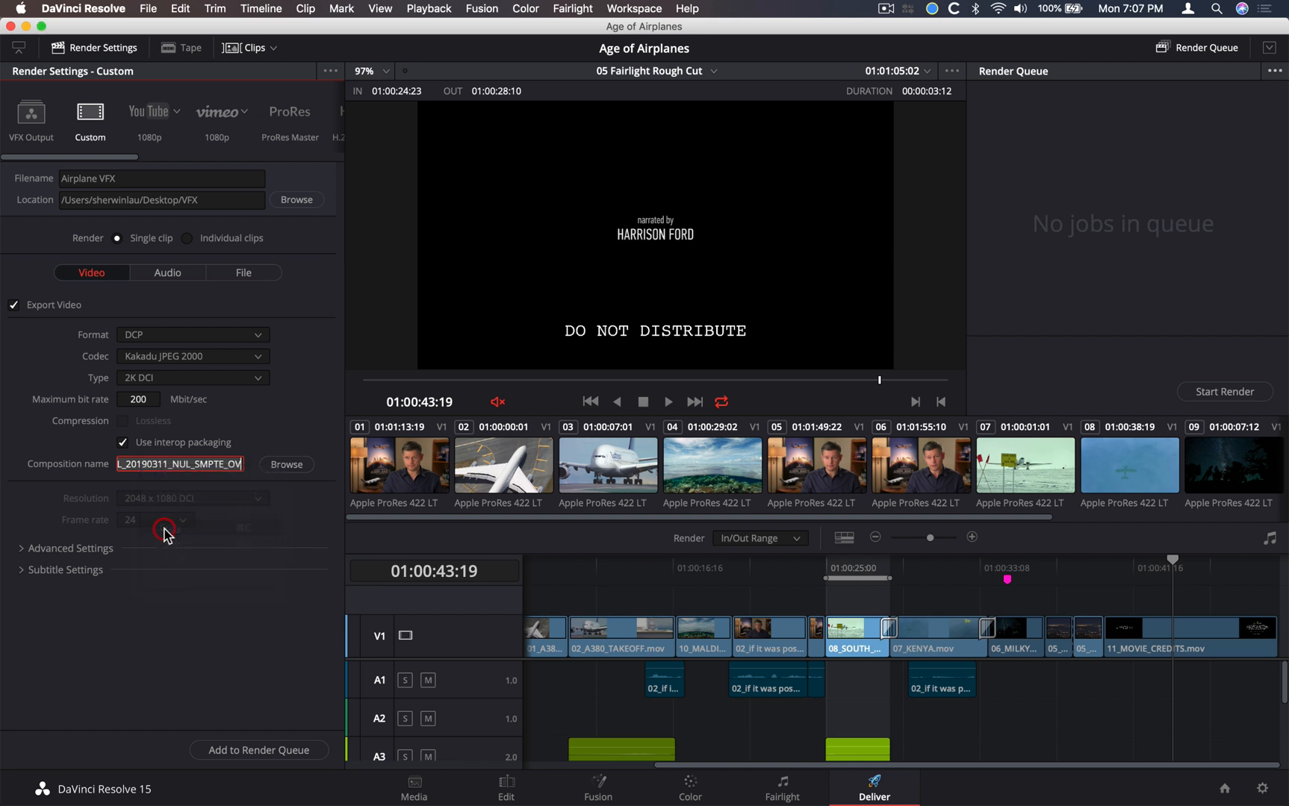
{"action": "double_click", "coordinate": [149, 177]}
{"action": "right_click", "coordinate": [149, 177]}
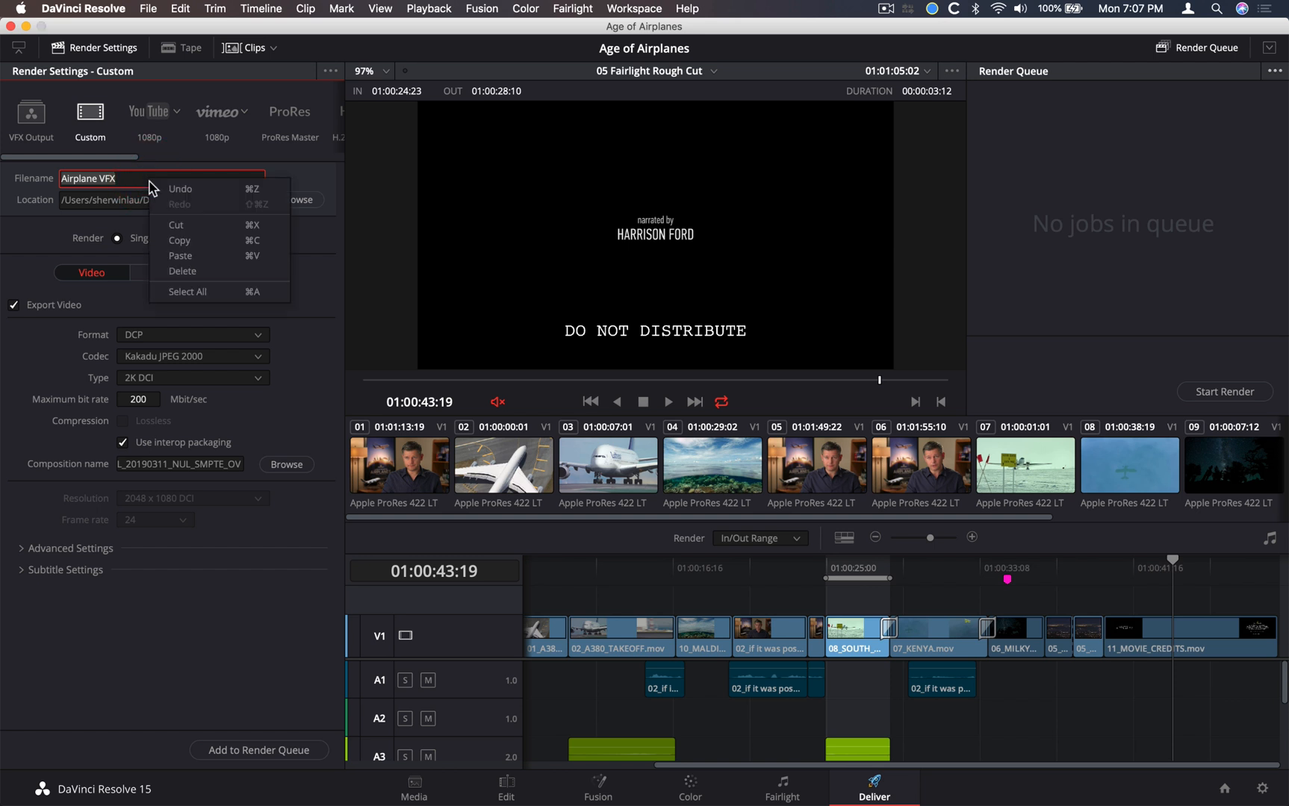
{"action": "left_click", "coordinate": [179, 256]}
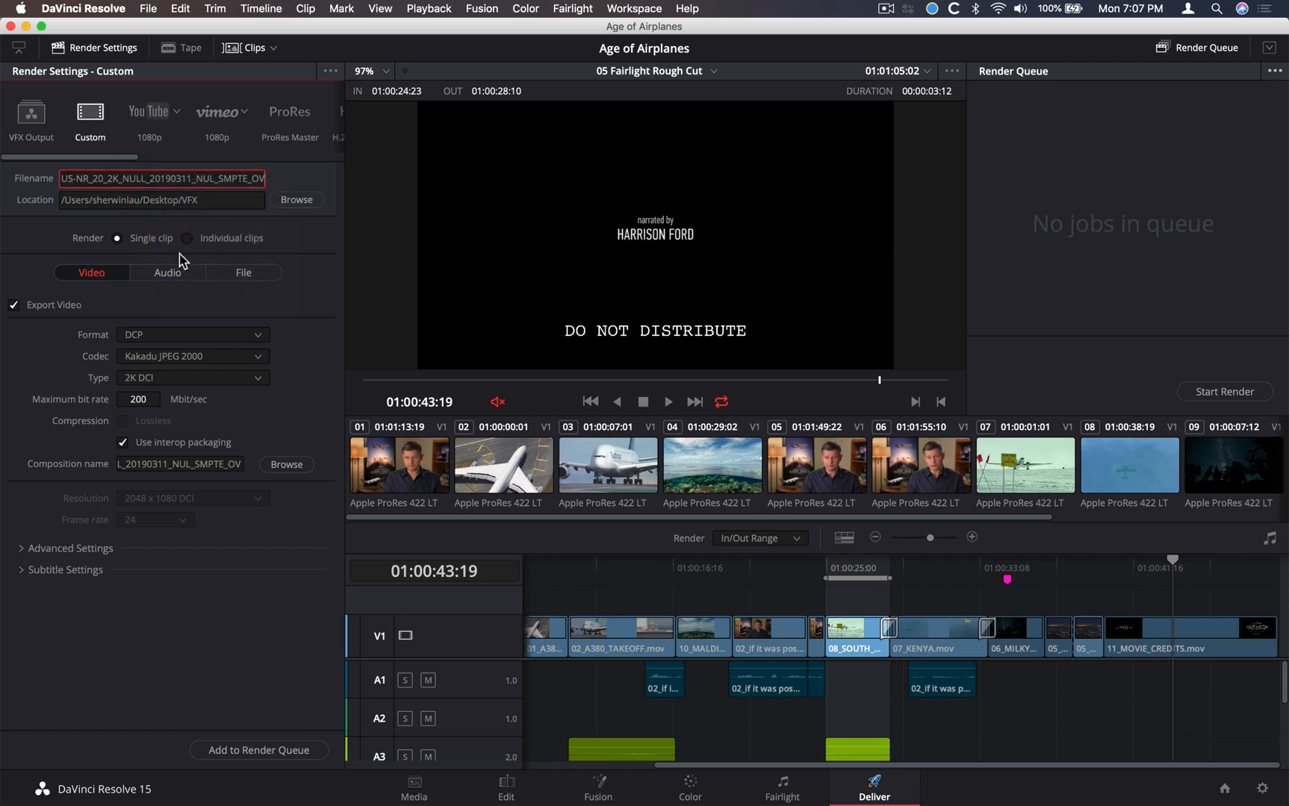
Create a folder named DCP on the Desktop and set it as the render location
{"action": "left_click", "coordinate": [235, 200]}
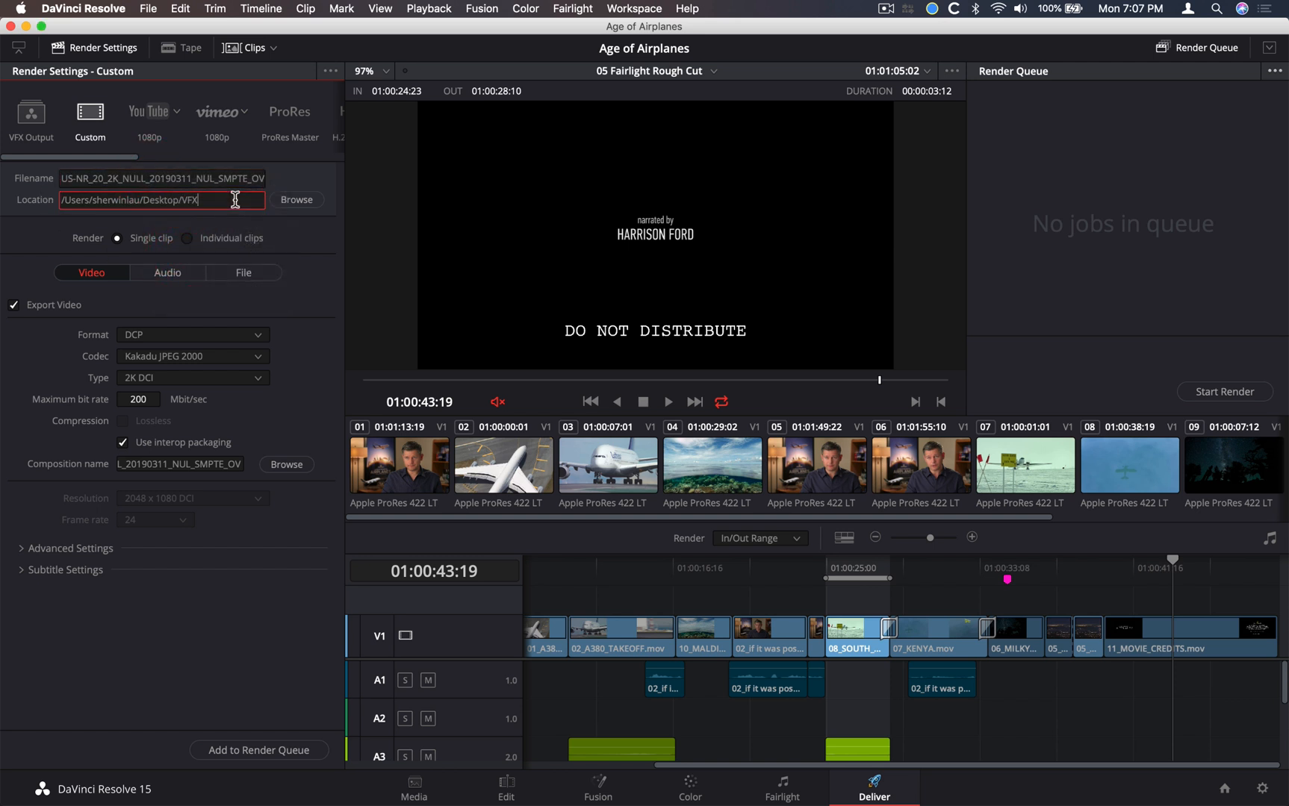
{"action": "left_click", "coordinate": [297, 200]}
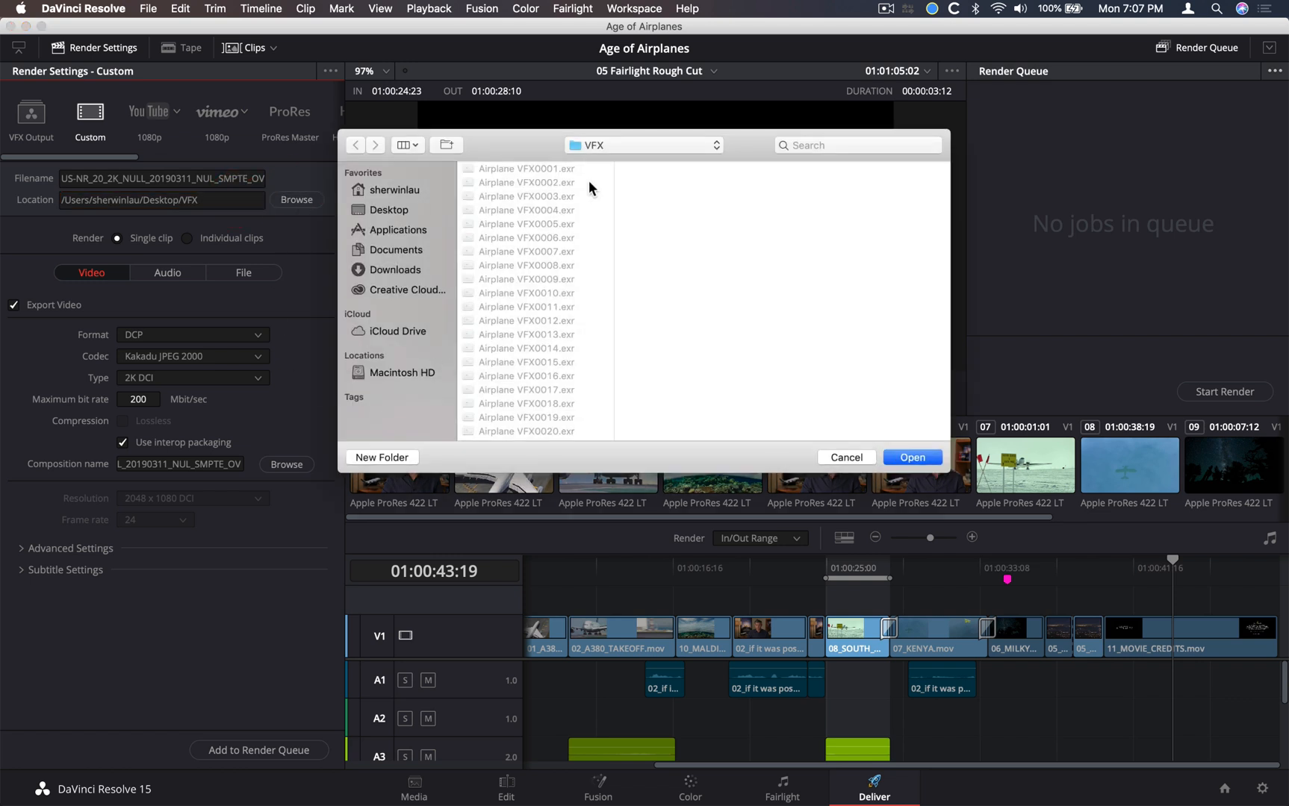
{"action": "left_click", "coordinate": [613, 146]}
{"action": "left_click", "coordinate": [613, 162]}
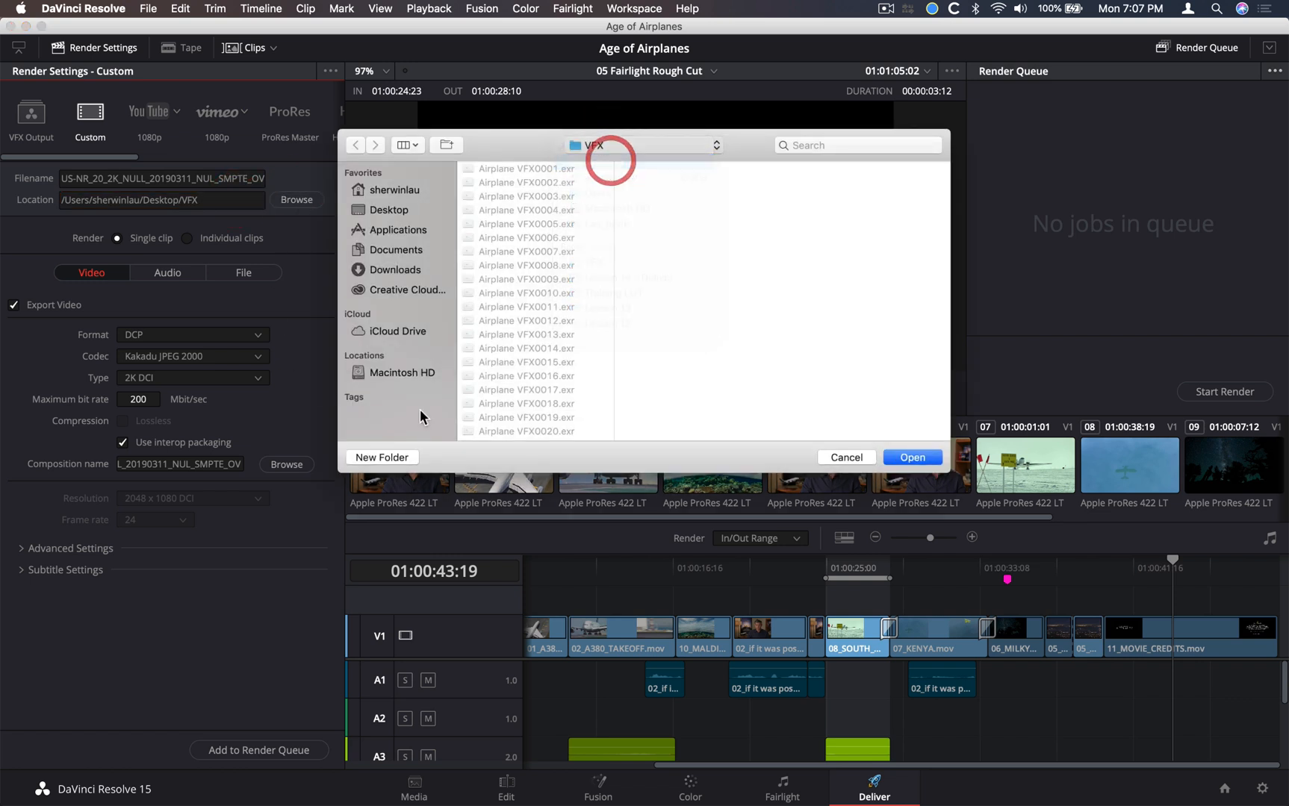
{"action": "left_click", "coordinate": [381, 457]}
{"action": "type", "text": "DCP"}
{"action": "key", "text": "Return"}
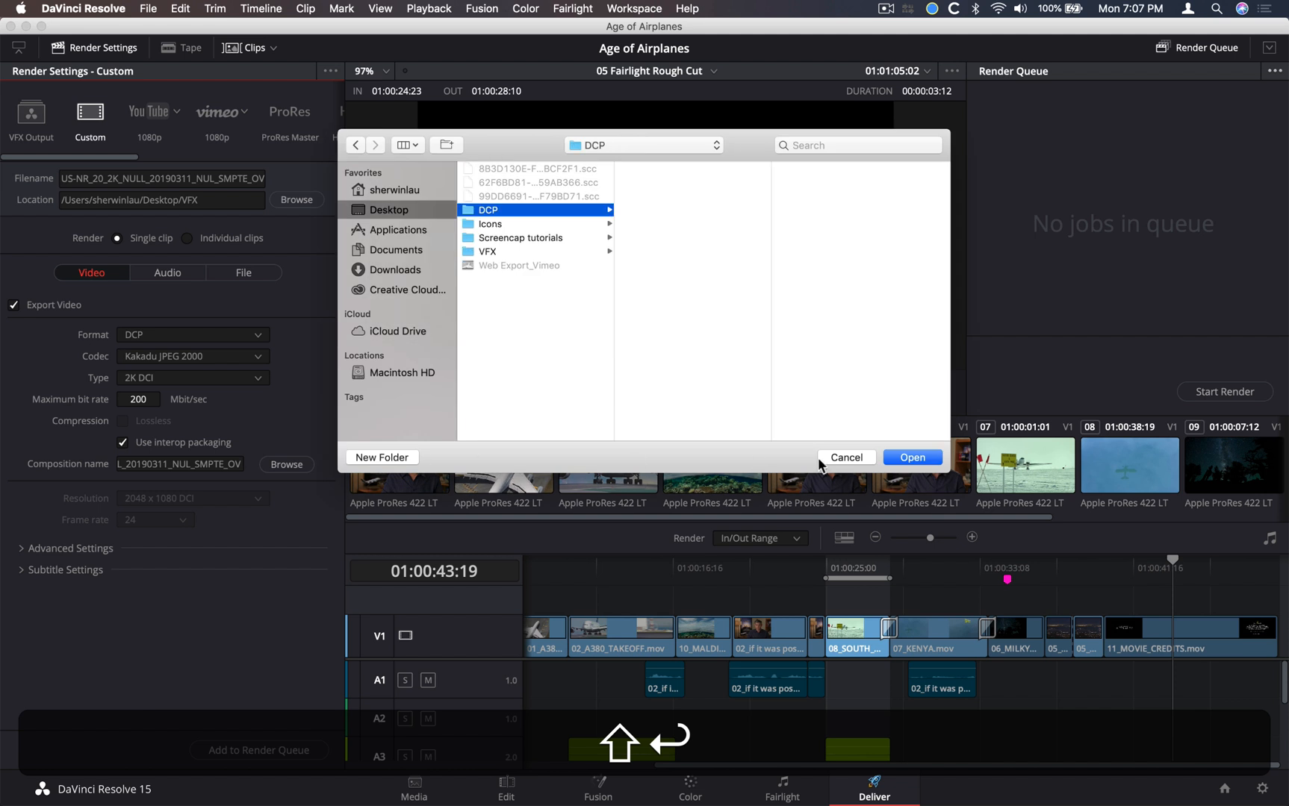
{"action": "left_click", "coordinate": [909, 457]}
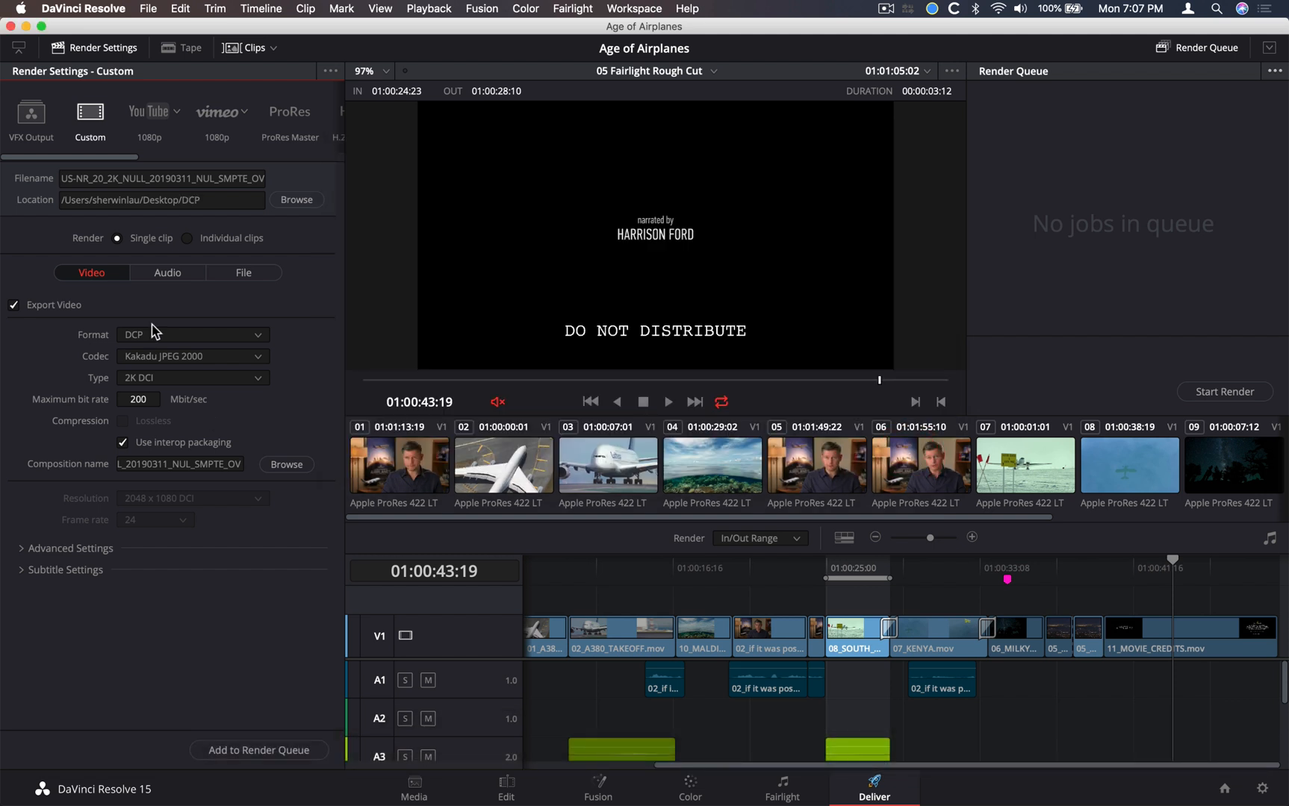
Review the audio, file and video render settings, including the advanced video settings, for the DCP export
{"action": "left_click", "coordinate": [160, 274]}
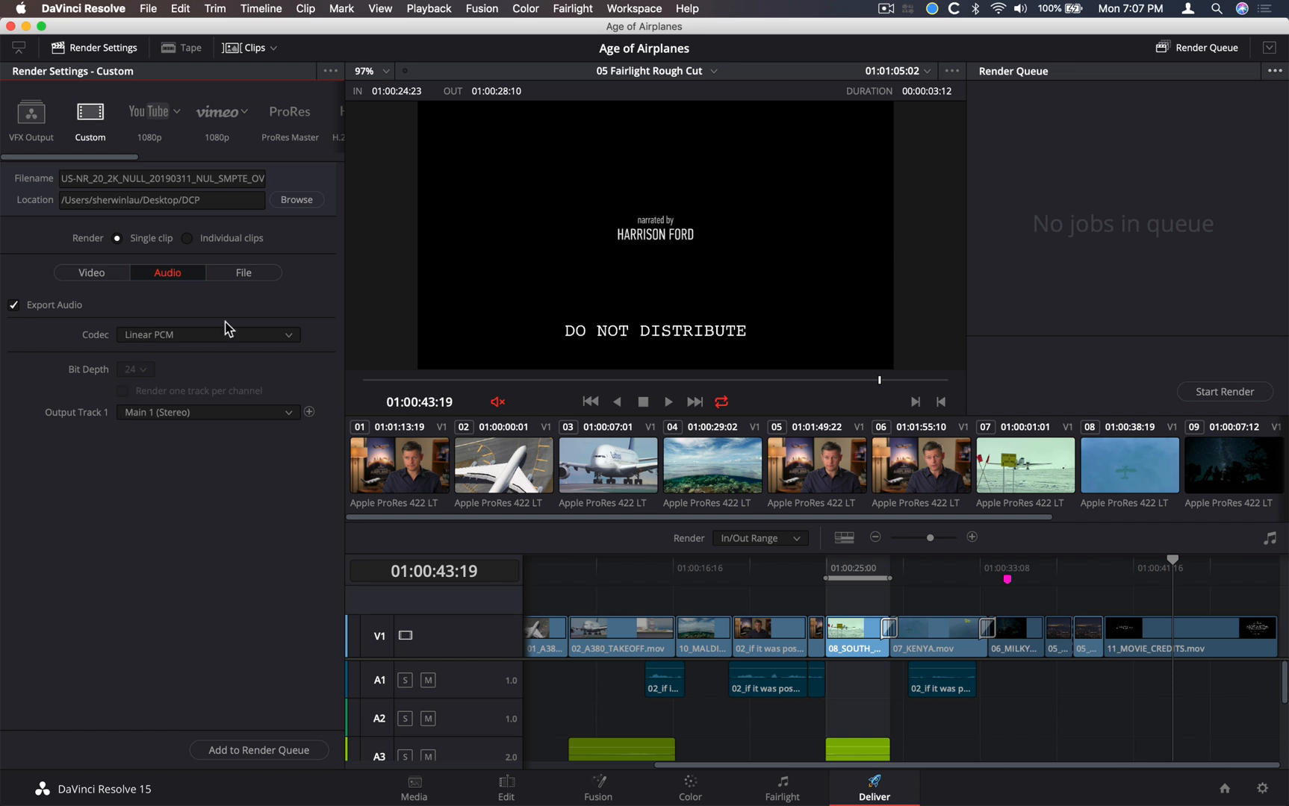
{"action": "left_click", "coordinate": [243, 282]}
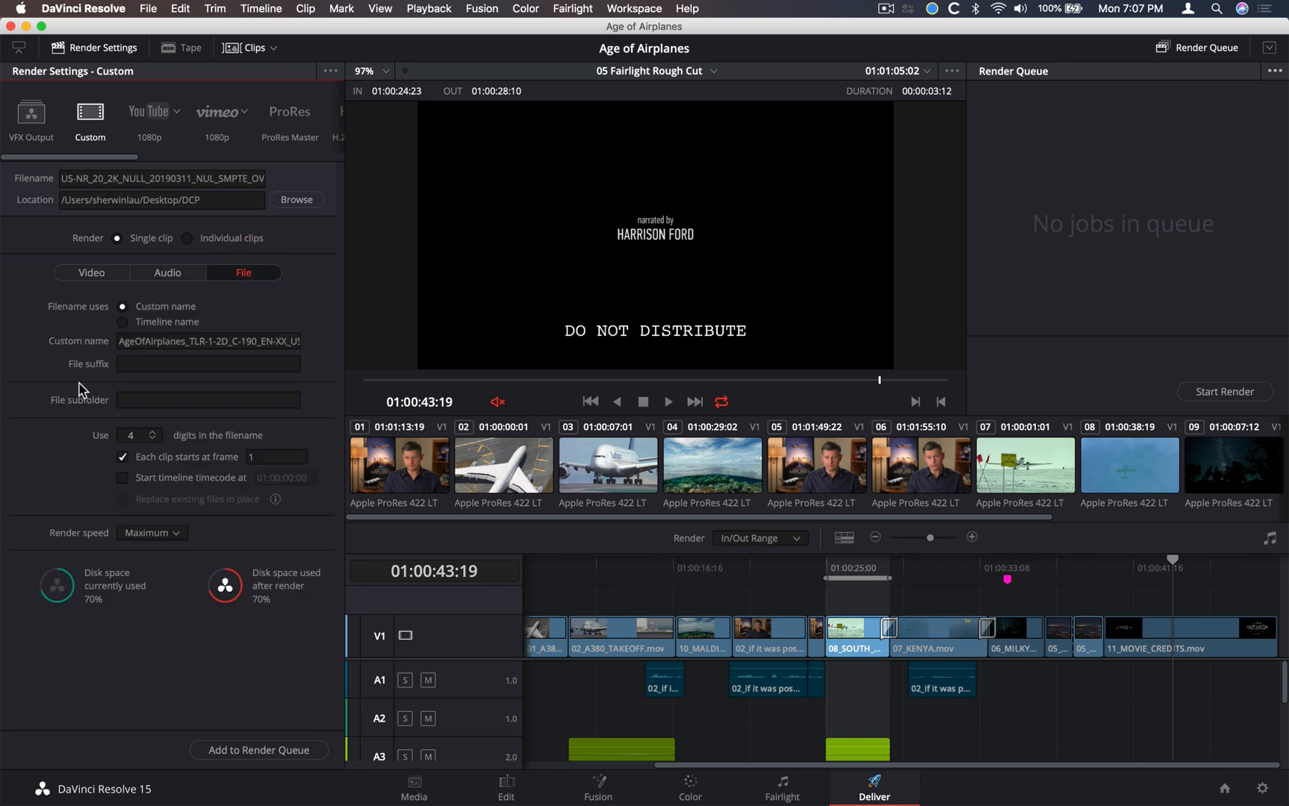
{"action": "left_click", "coordinate": [89, 273]}
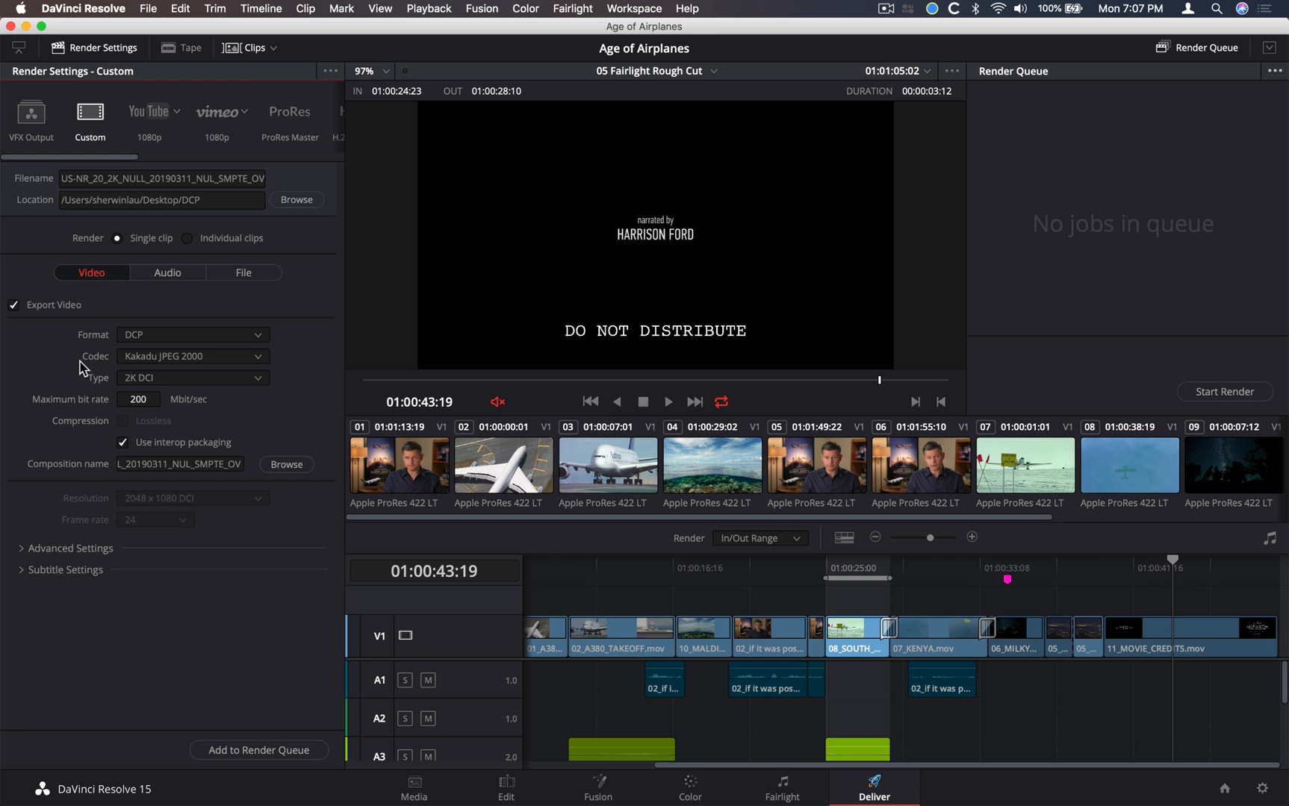
{"action": "left_click", "coordinate": [165, 275]}
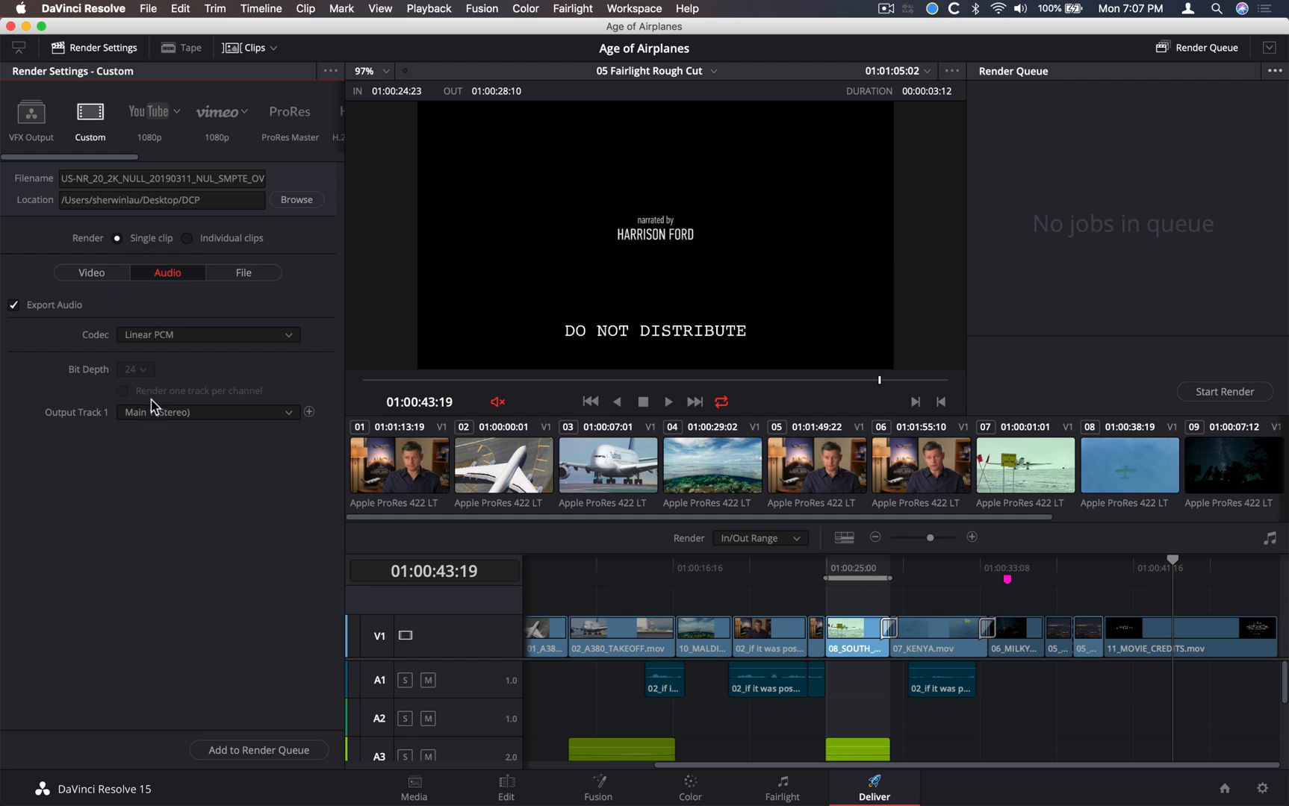
{"action": "left_click", "coordinate": [116, 278]}
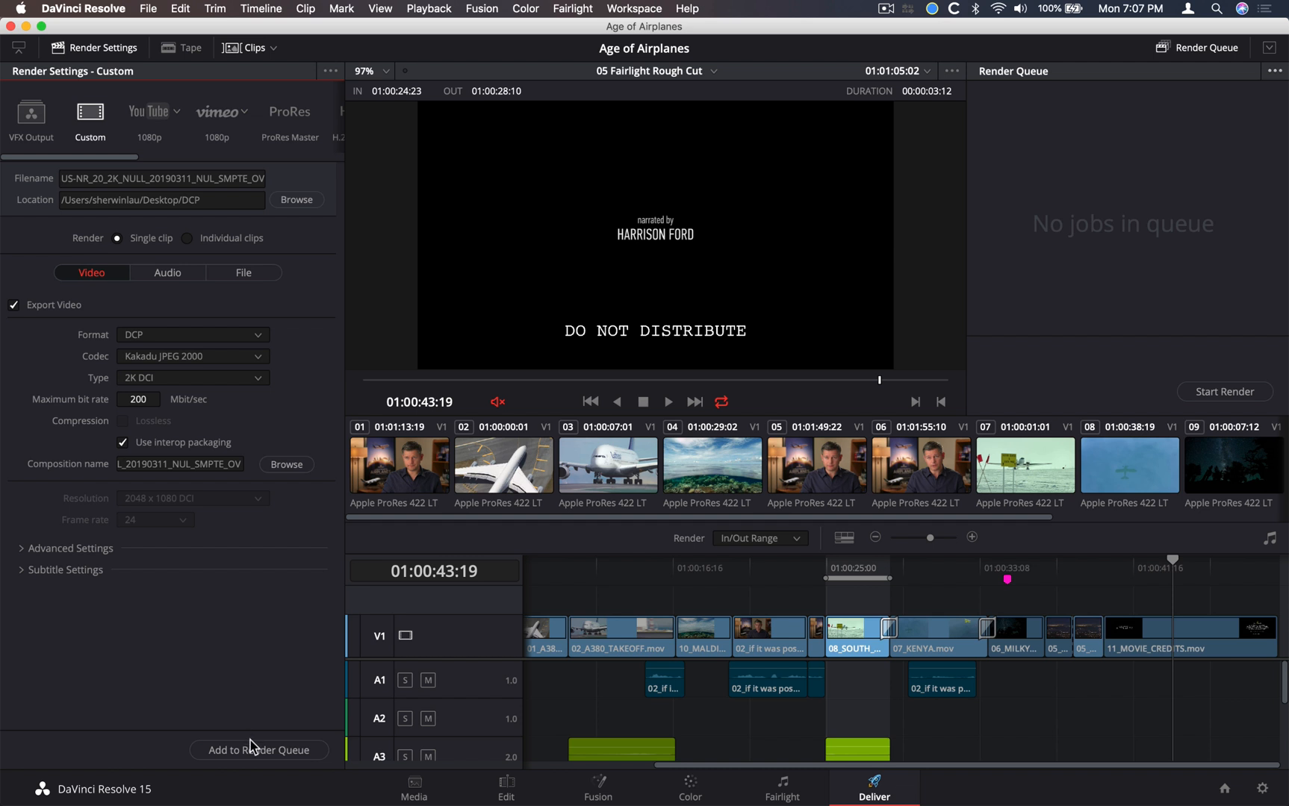
{"action": "left_click", "coordinate": [22, 548]}
{"action": "scroll", "coordinate": [26, 553], "scroll_direction": "down", "scroll_amount": 3}
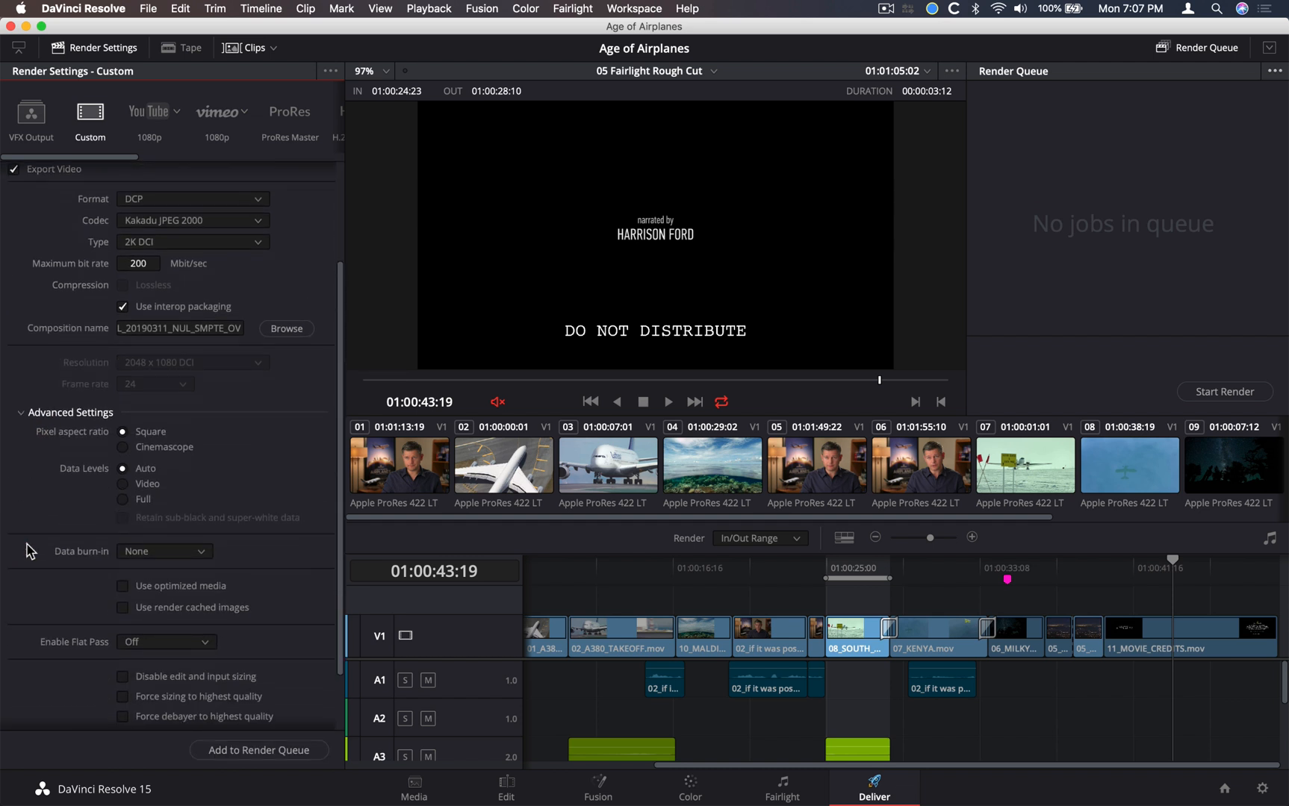
{"action": "left_click", "coordinate": [634, 8]}
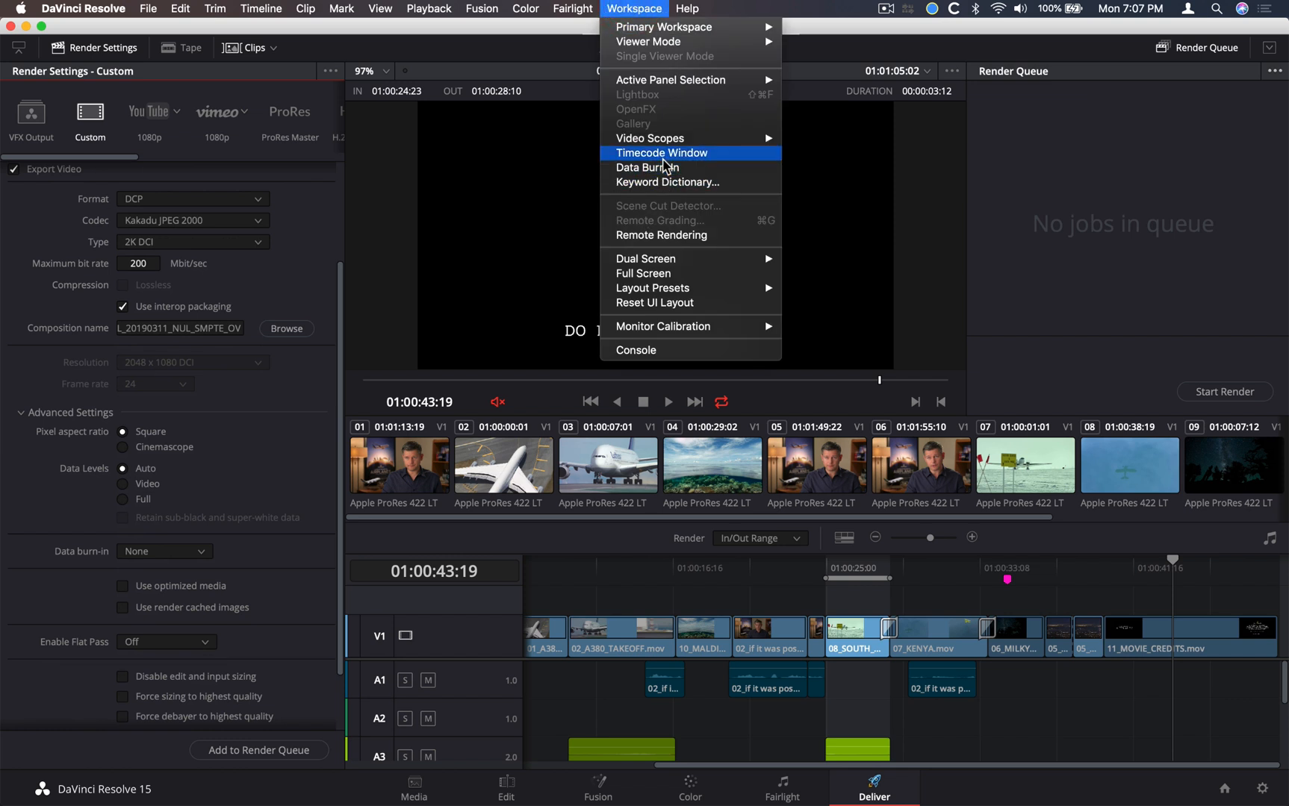
{"action": "left_click", "coordinate": [642, 152]}
{"action": "left_click", "coordinate": [634, 8]}
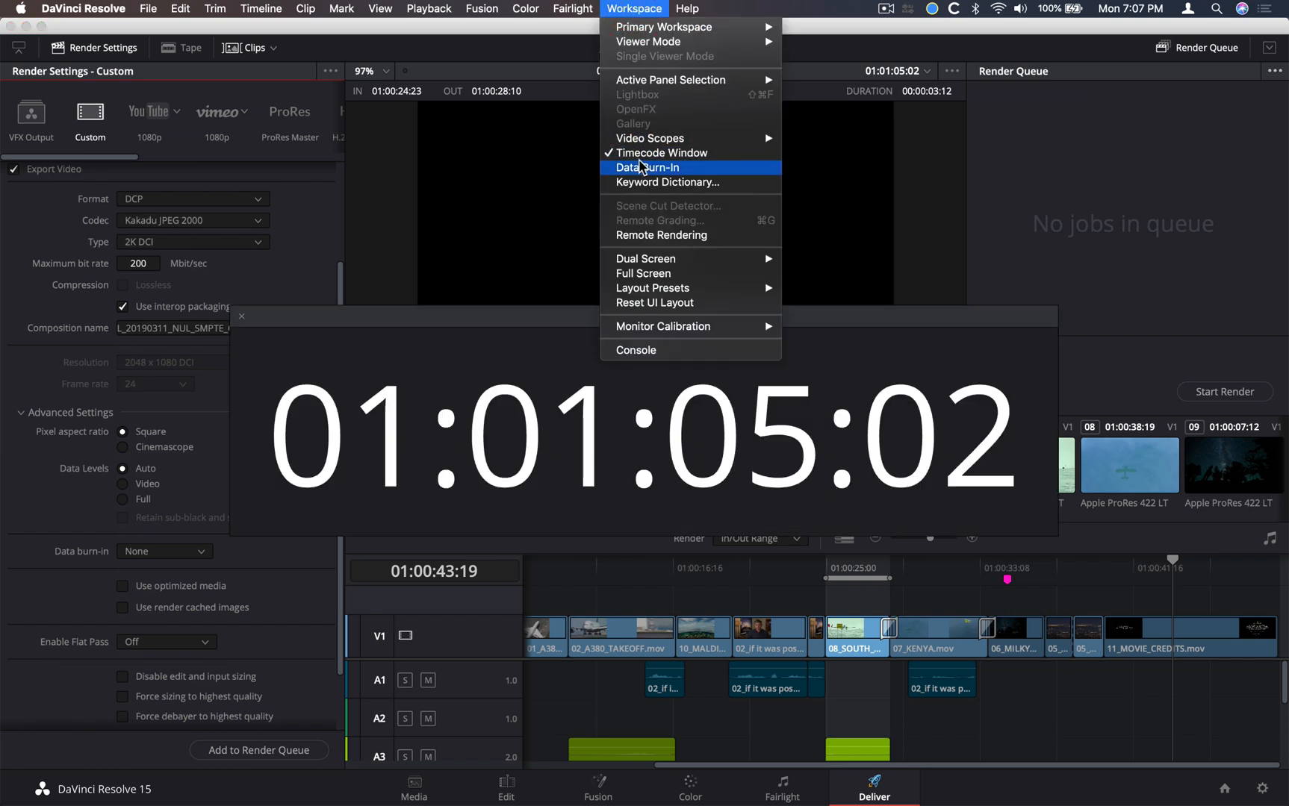
{"action": "left_click", "coordinate": [642, 152]}
Turn off the project's Custom Text1 data burn-in that overlays DO NOT DISTRIBUTE, and close the Data Burn-In window
{"action": "left_click", "coordinate": [635, 8]}
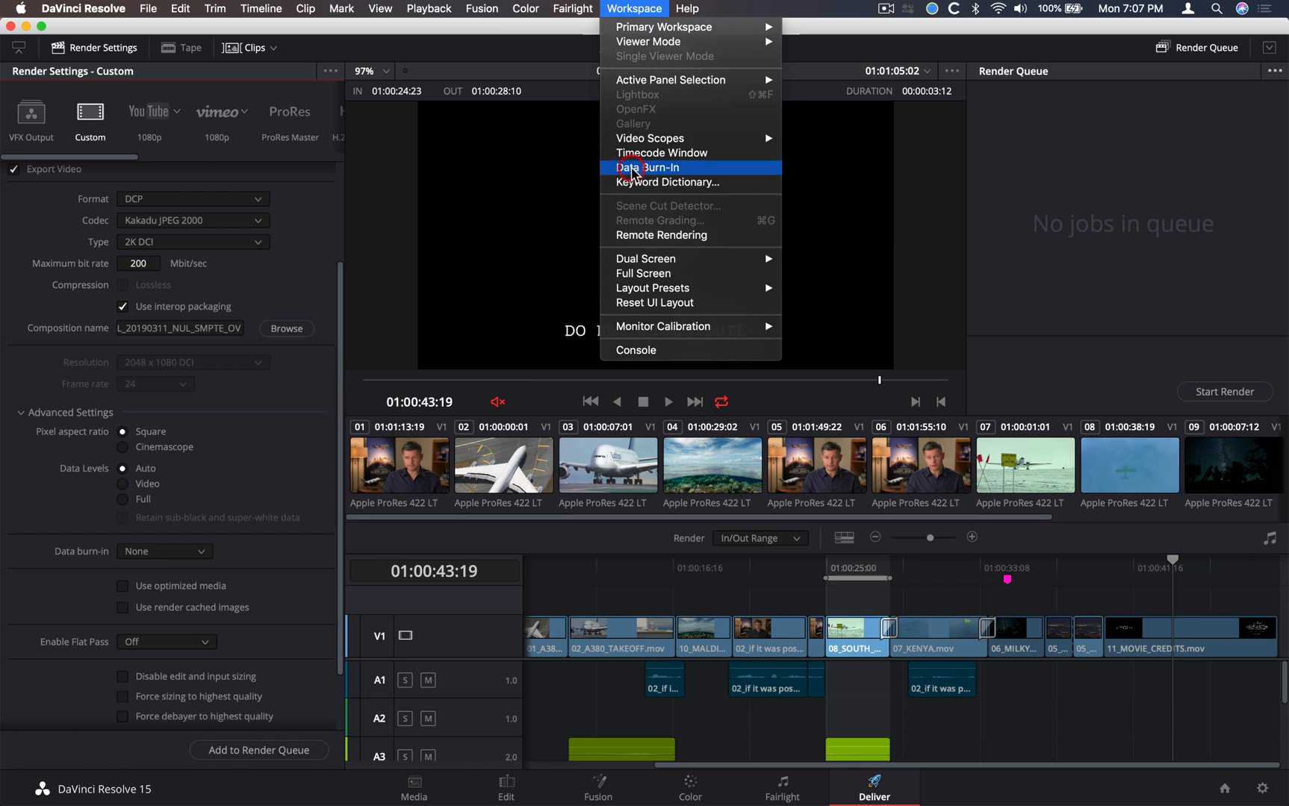
{"action": "left_click", "coordinate": [639, 167]}
{"action": "left_click", "coordinate": [637, 687]}
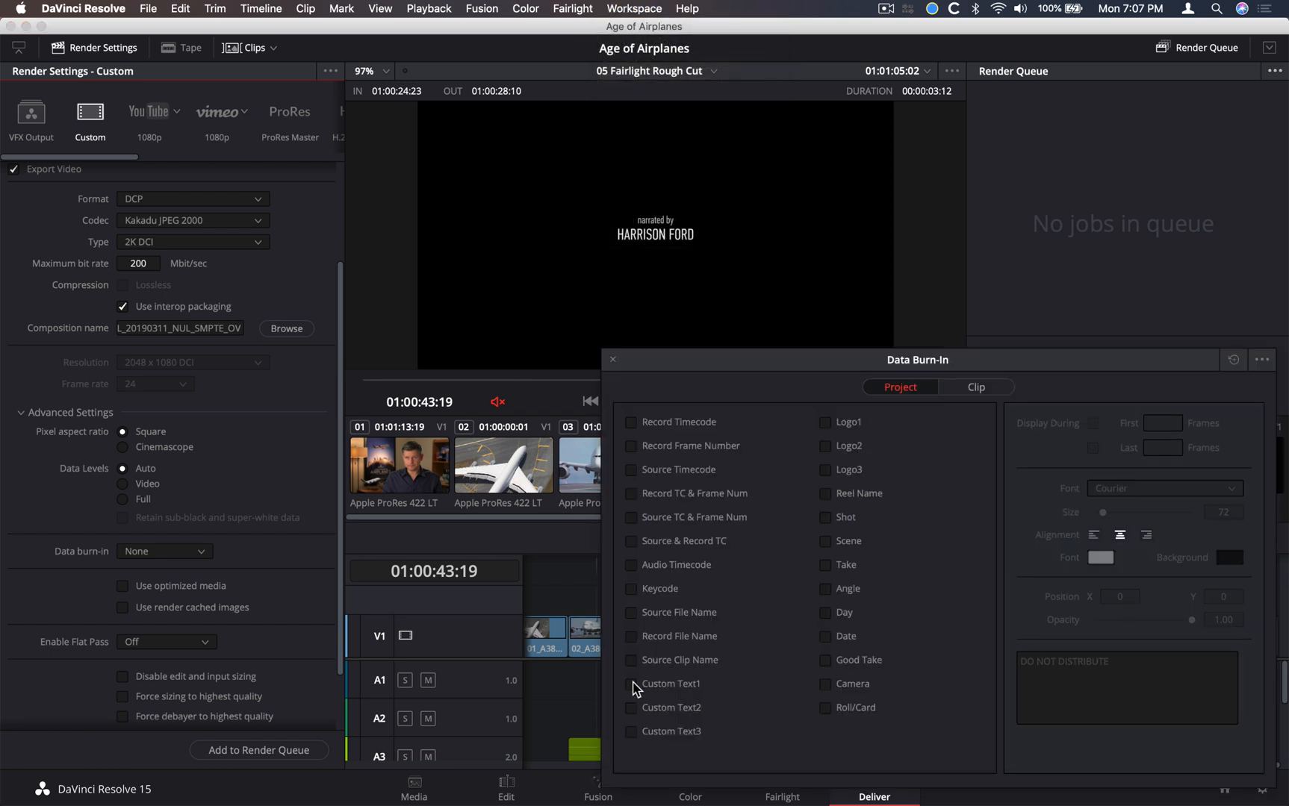
{"action": "left_click", "coordinate": [613, 360]}
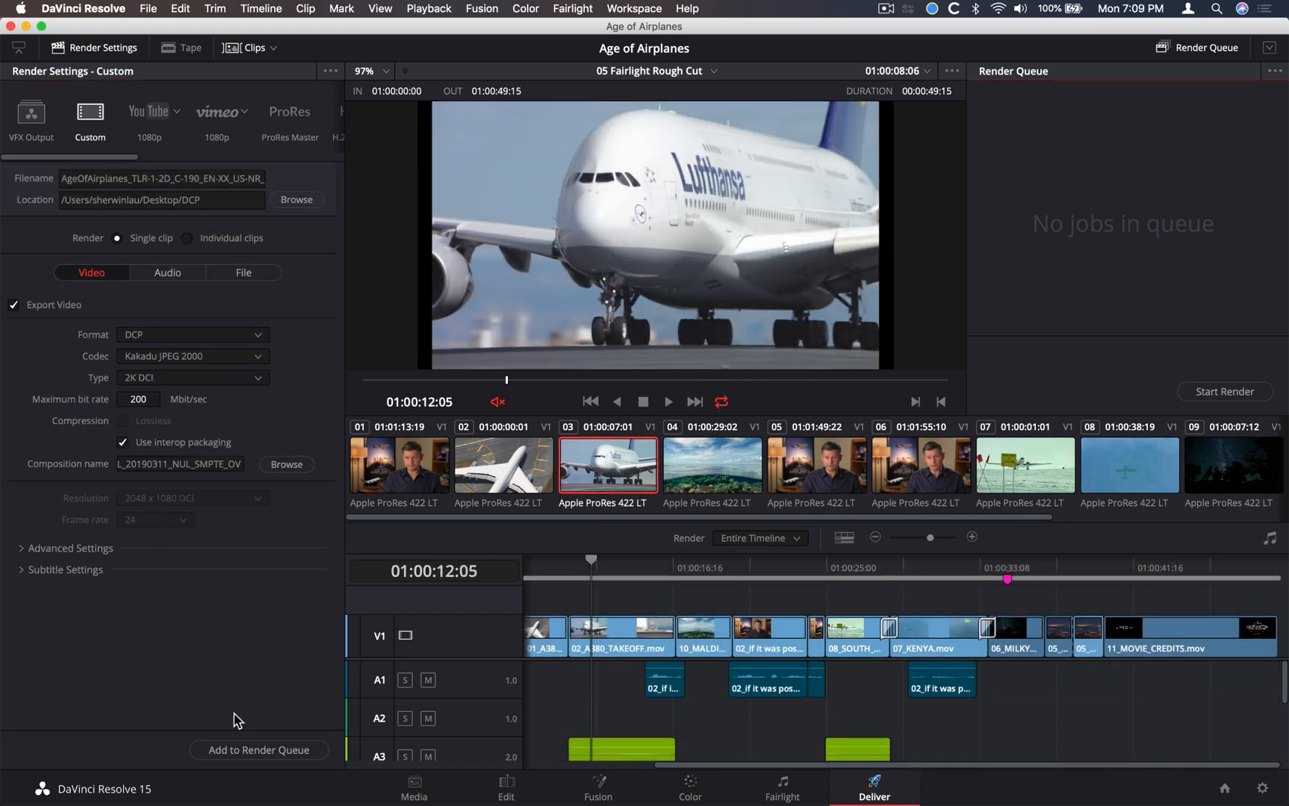
Add the DCP export of the entire timeline to the render queue and start the render
{"action": "left_click", "coordinate": [254, 751]}
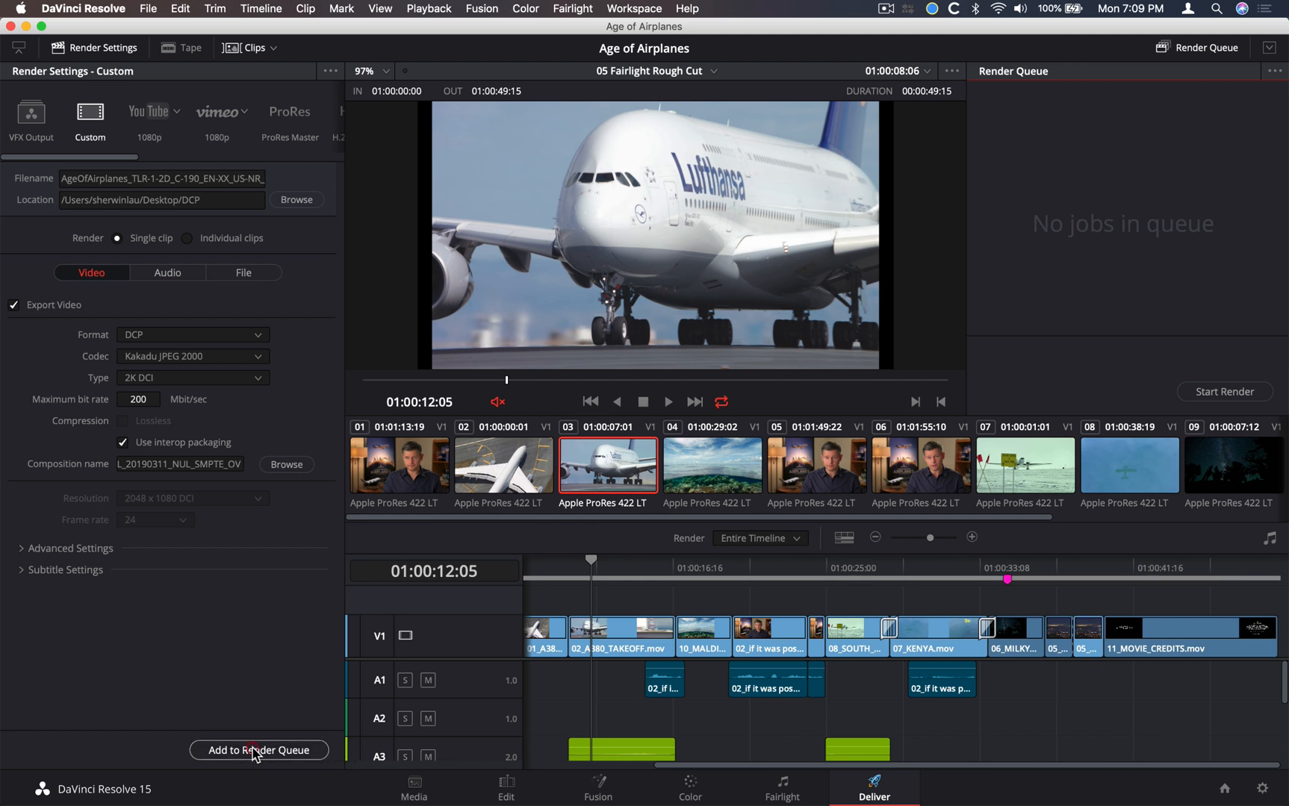
{"action": "left_click", "coordinate": [1215, 392]}
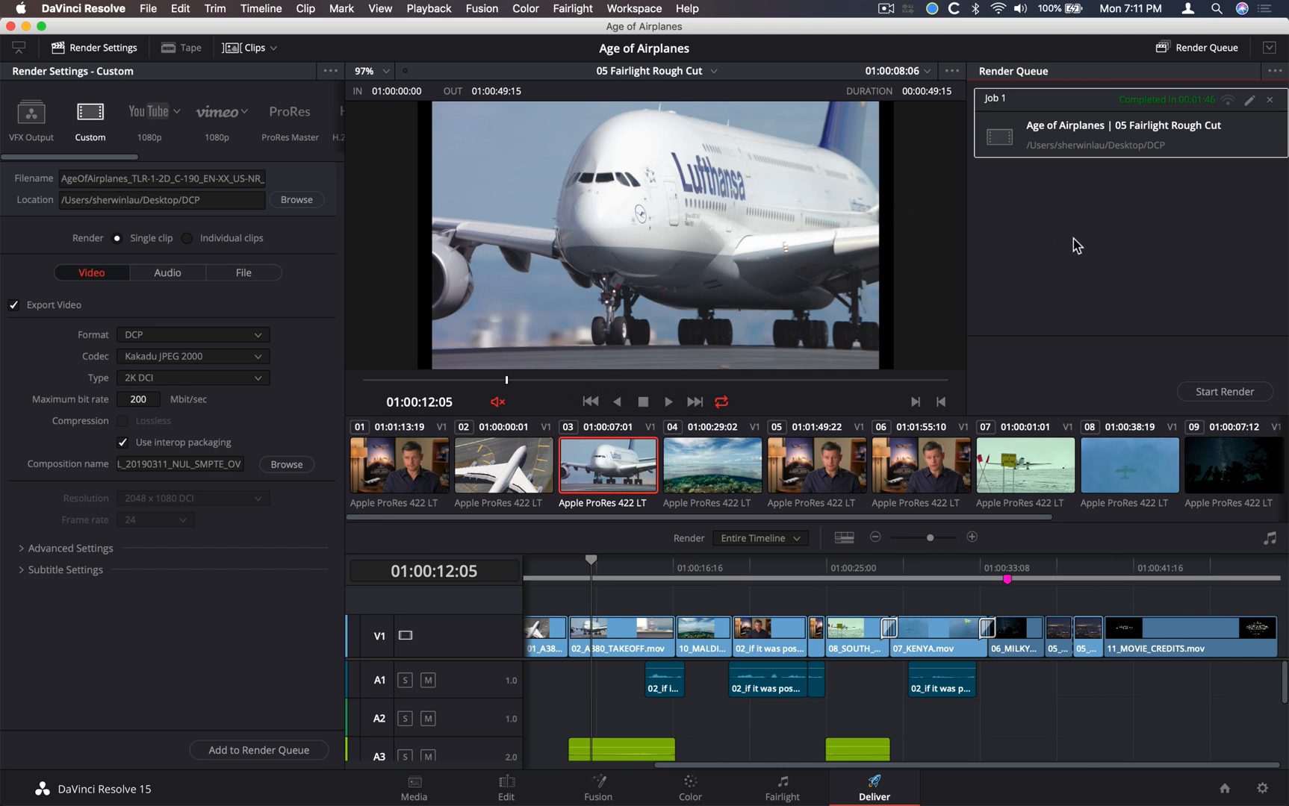
Reveal the finished render job in Finder and examine the files inside the AgeOfAirplanes DCP folder
{"action": "right_click", "coordinate": [1098, 138]}
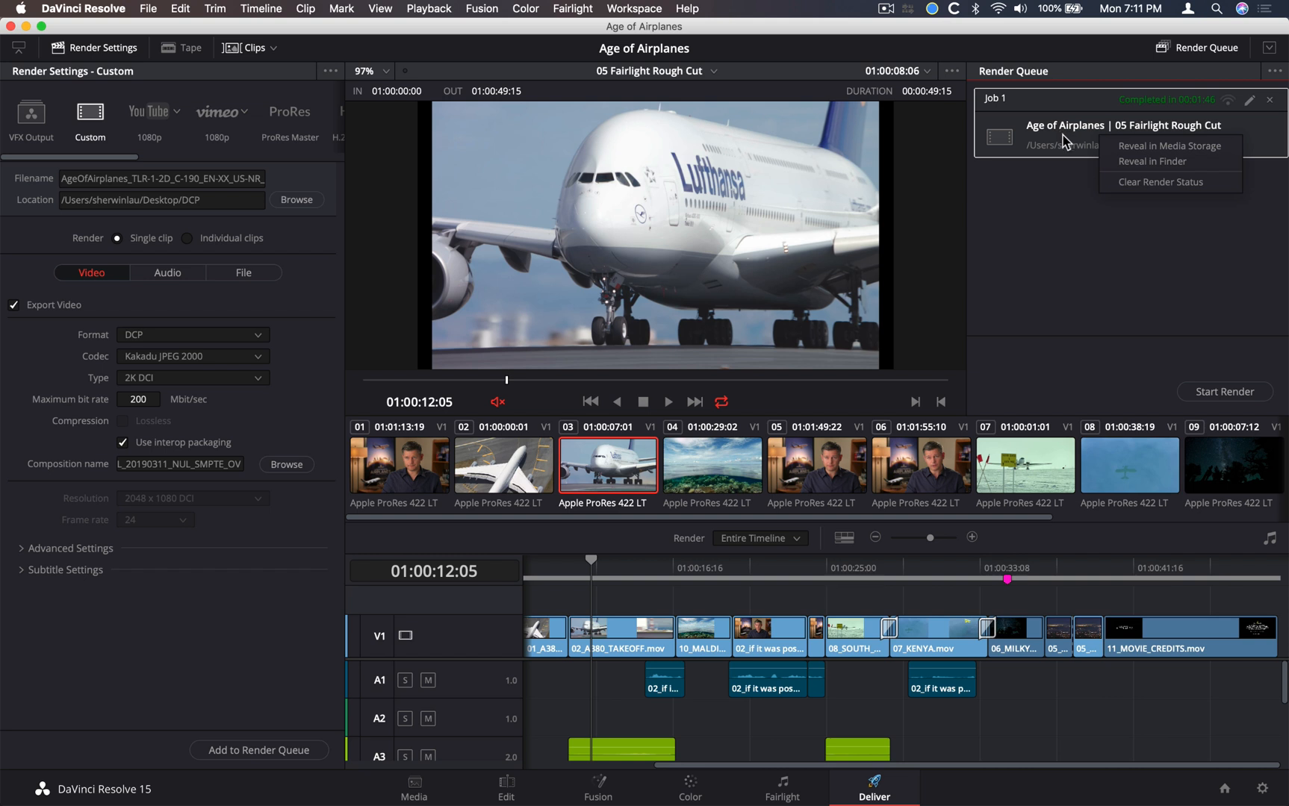
{"action": "left_click", "coordinate": [1150, 161]}
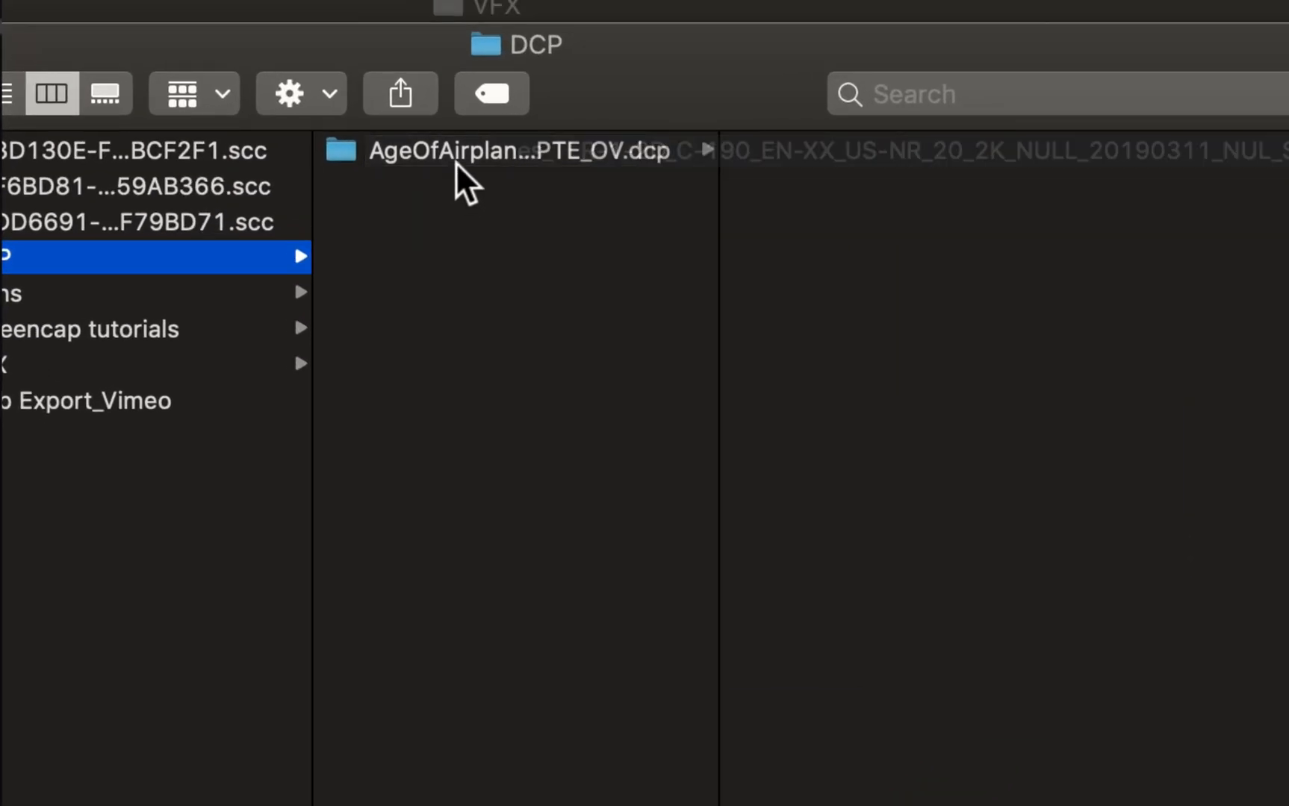
{"action": "left_click", "coordinate": [616, 153]}
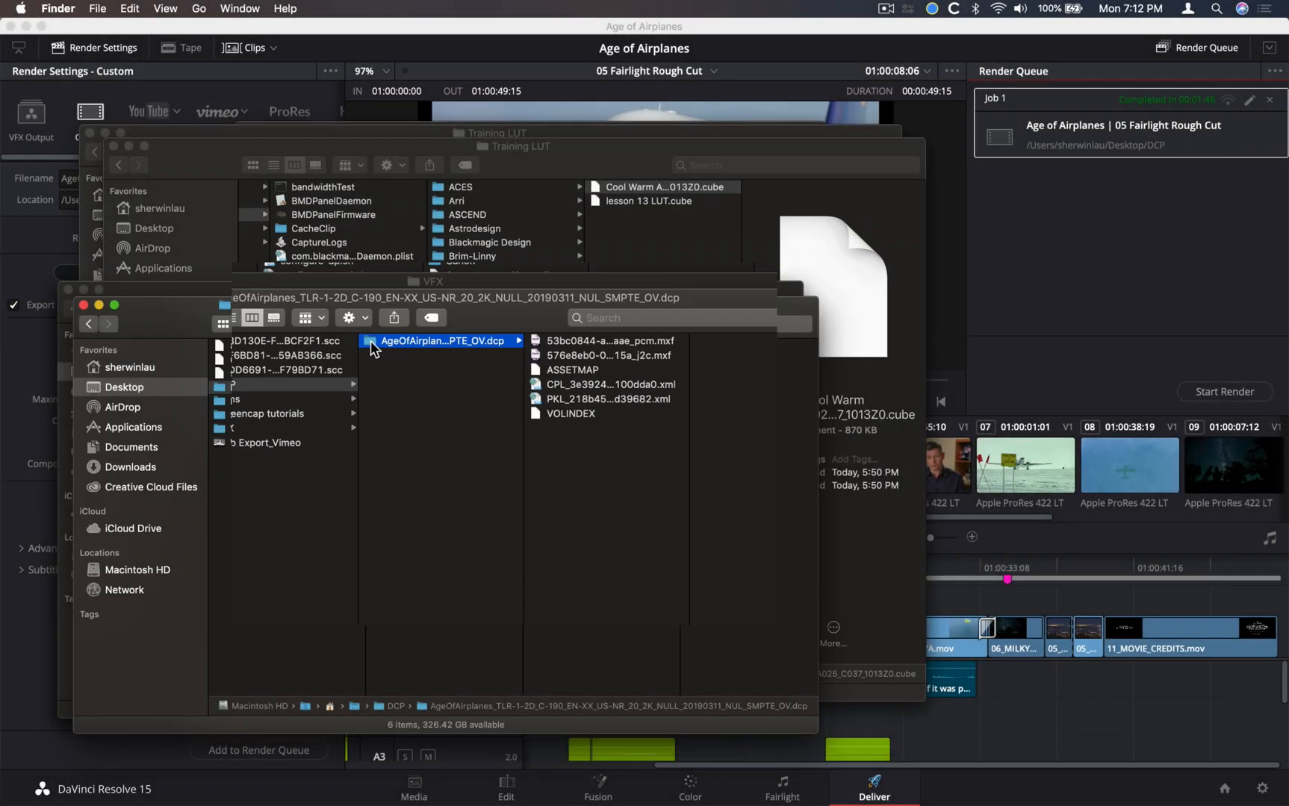
Switch back to DaVinci Resolve and import the rendered AgeOfAirplanes DCP clip from the Desktop's DCP folder into the Master bin
{"action": "key", "text": "super+Tab"}
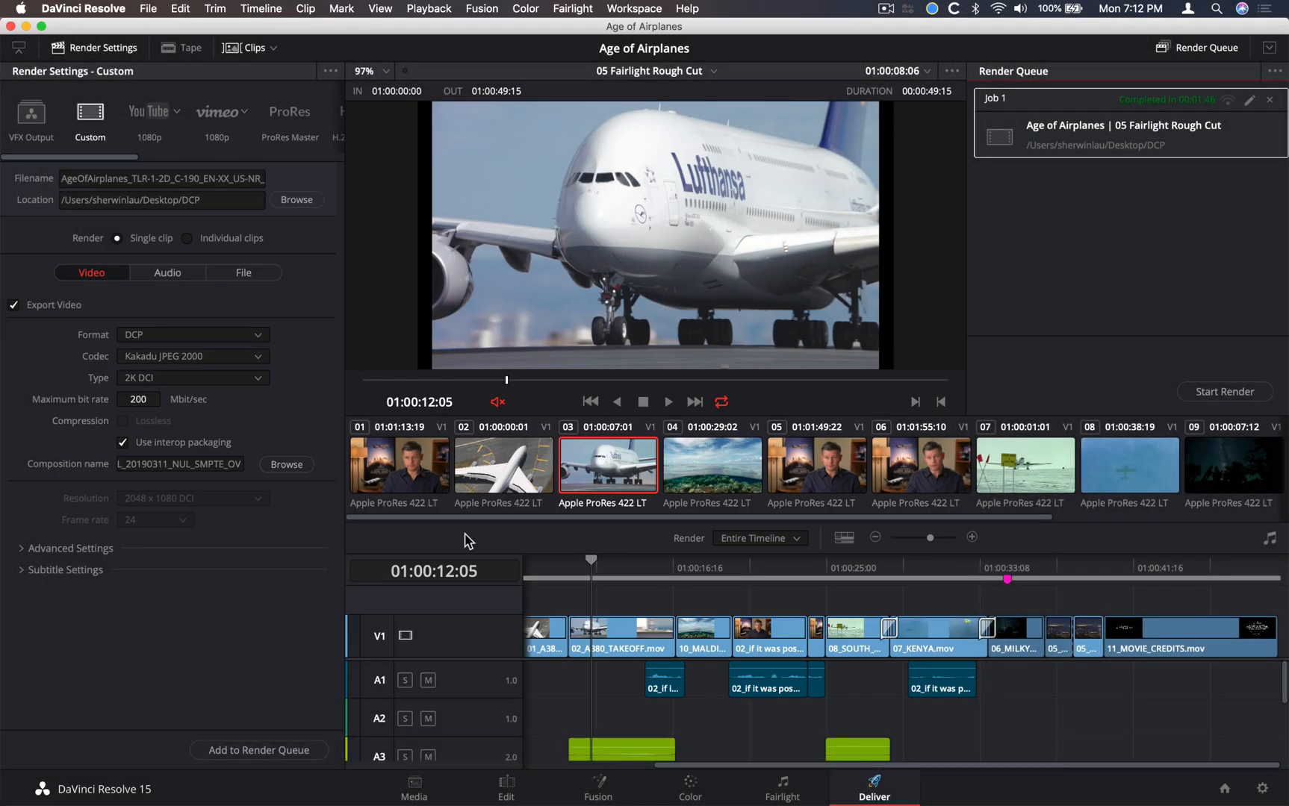
{"action": "left_click", "coordinate": [416, 786]}
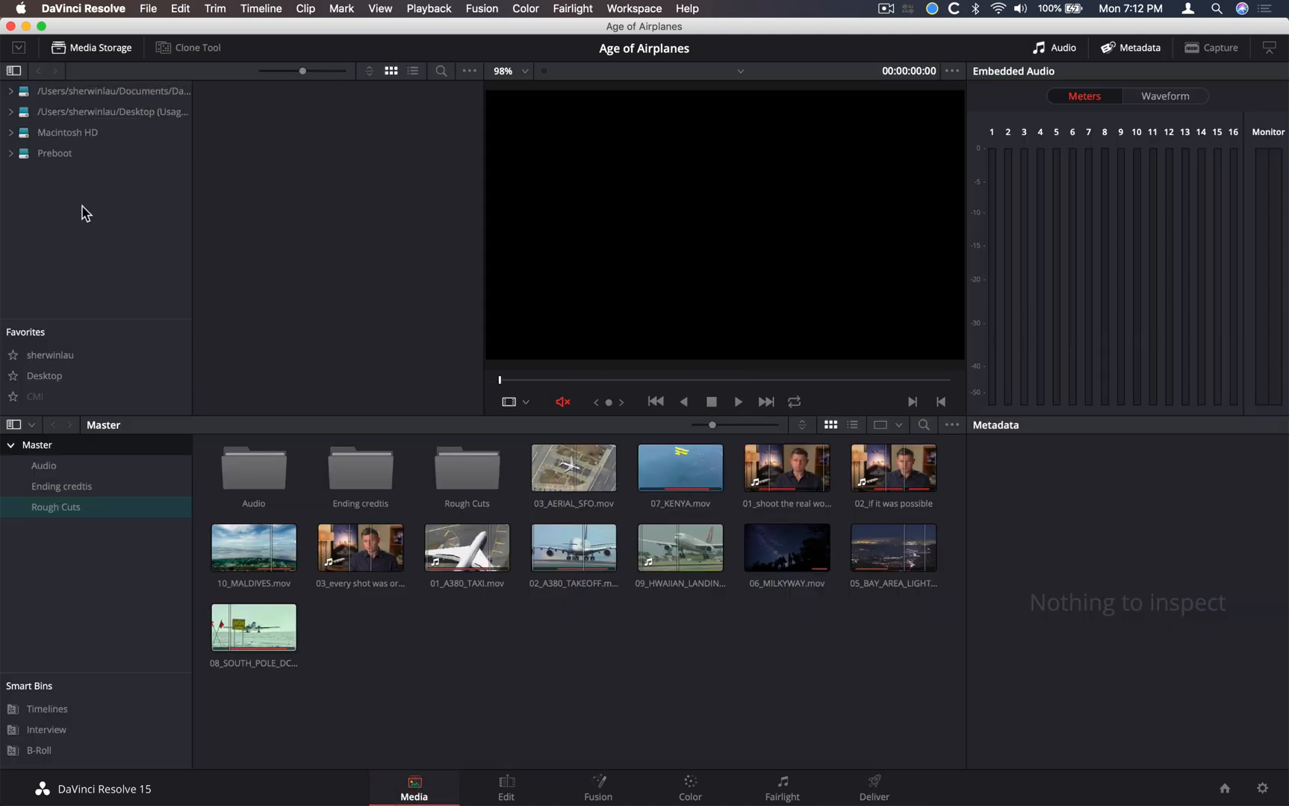
{"action": "left_click", "coordinate": [140, 119]}
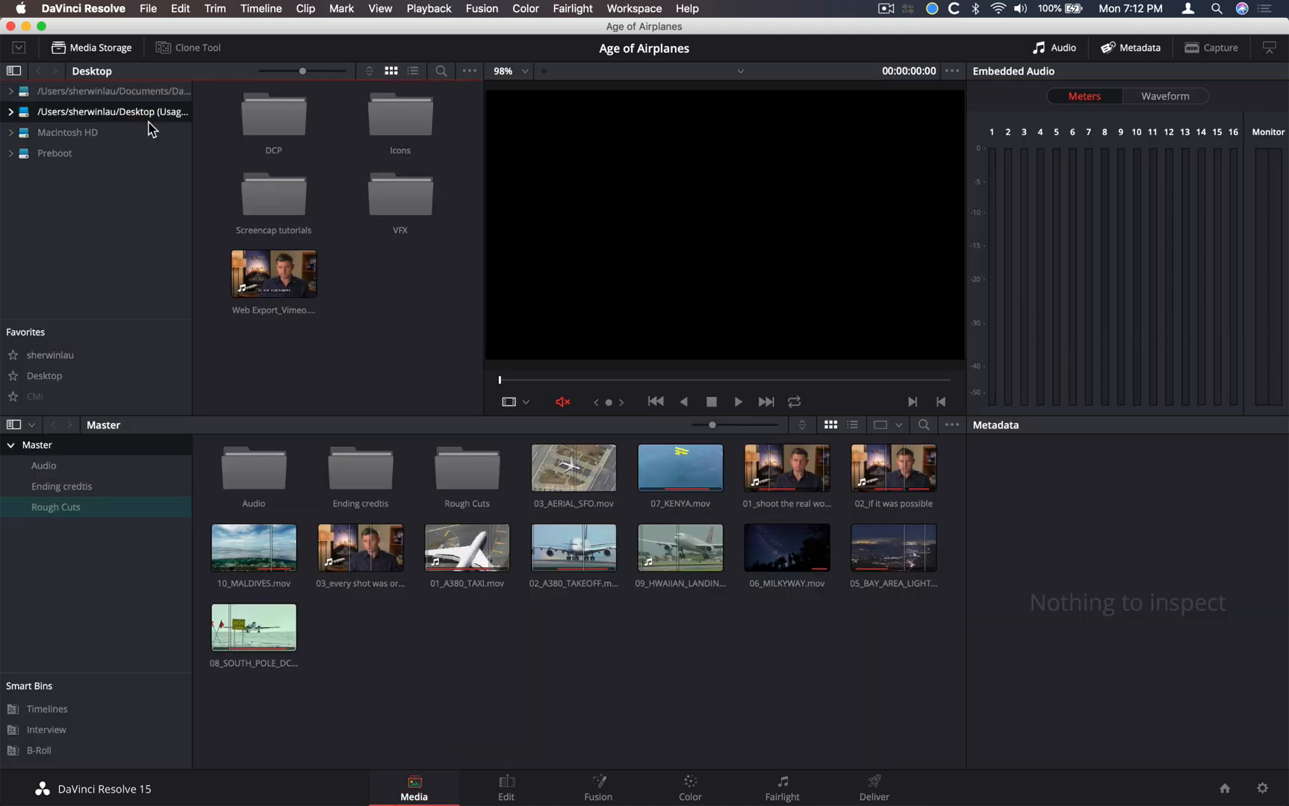
{"action": "double_click", "coordinate": [264, 131]}
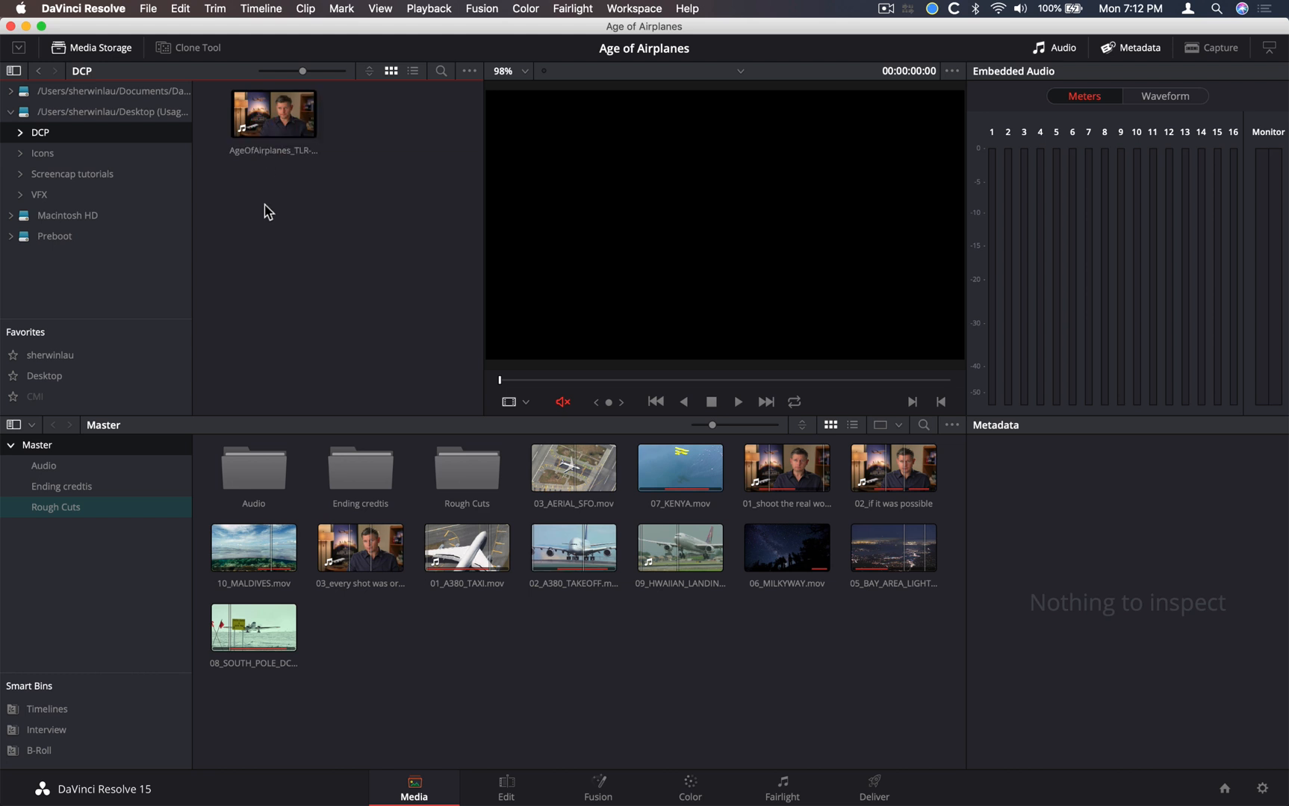
{"action": "left_click", "coordinate": [268, 132]}
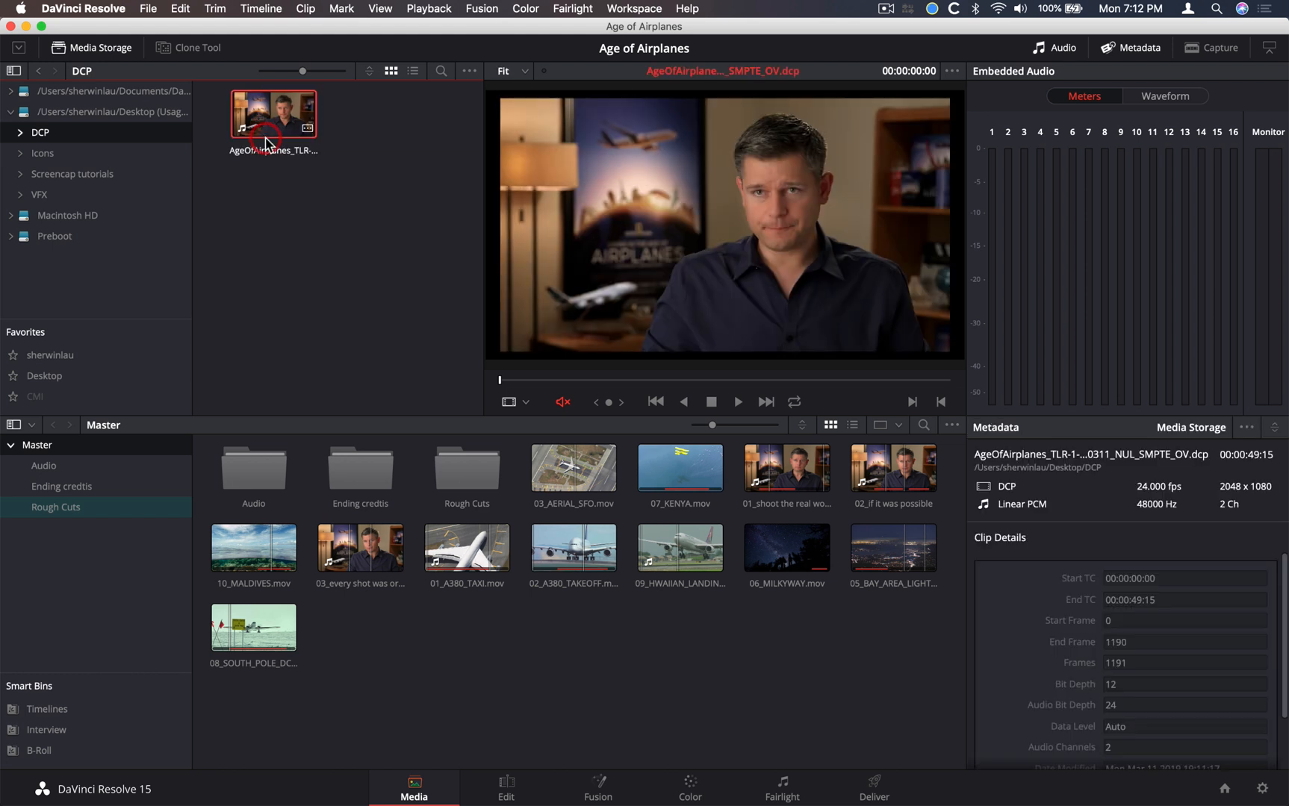
{"action": "left_click_drag", "start_coordinate": [267, 129], "coordinate": [43, 445]}
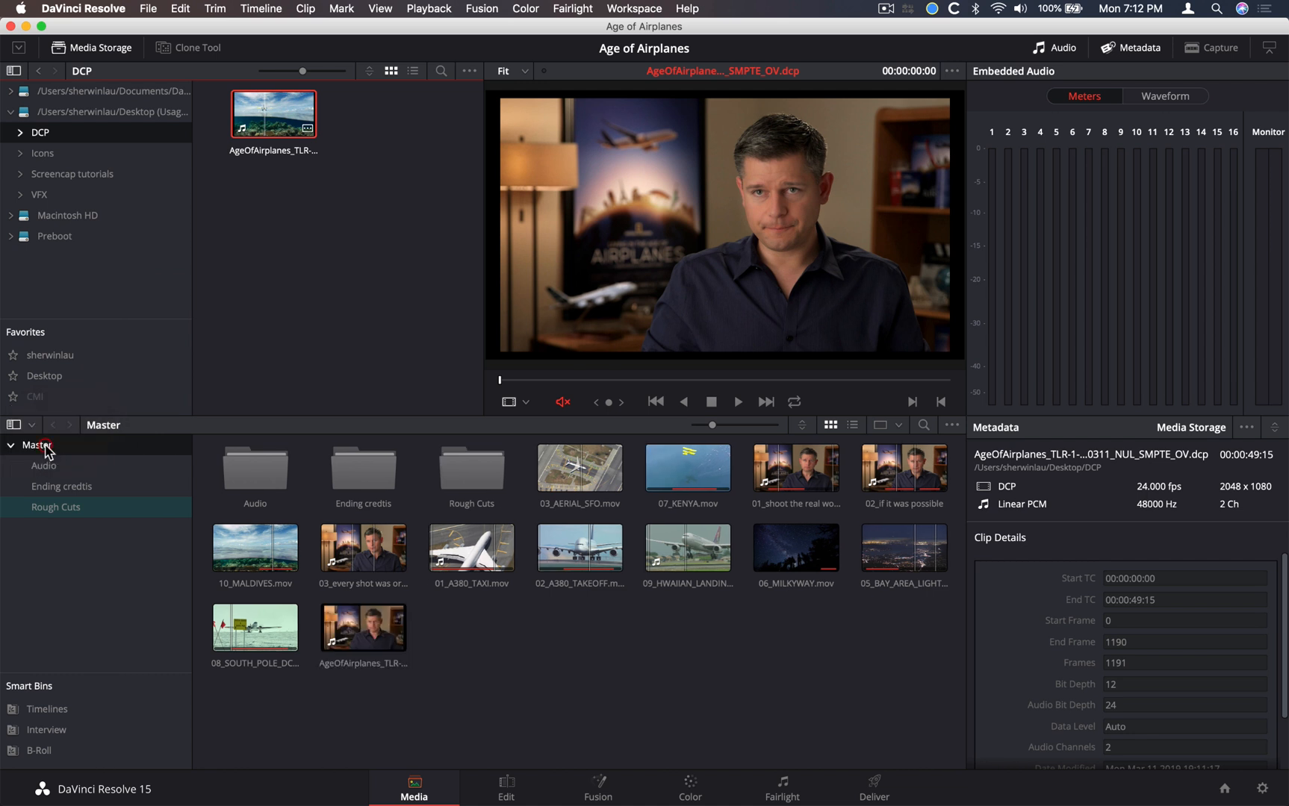
Play the imported DCP clip, check a section around 00:00:21:02, stop playback and deselect the clip
{"action": "left_click", "coordinate": [362, 626]}
{"action": "key", "text": "space"}
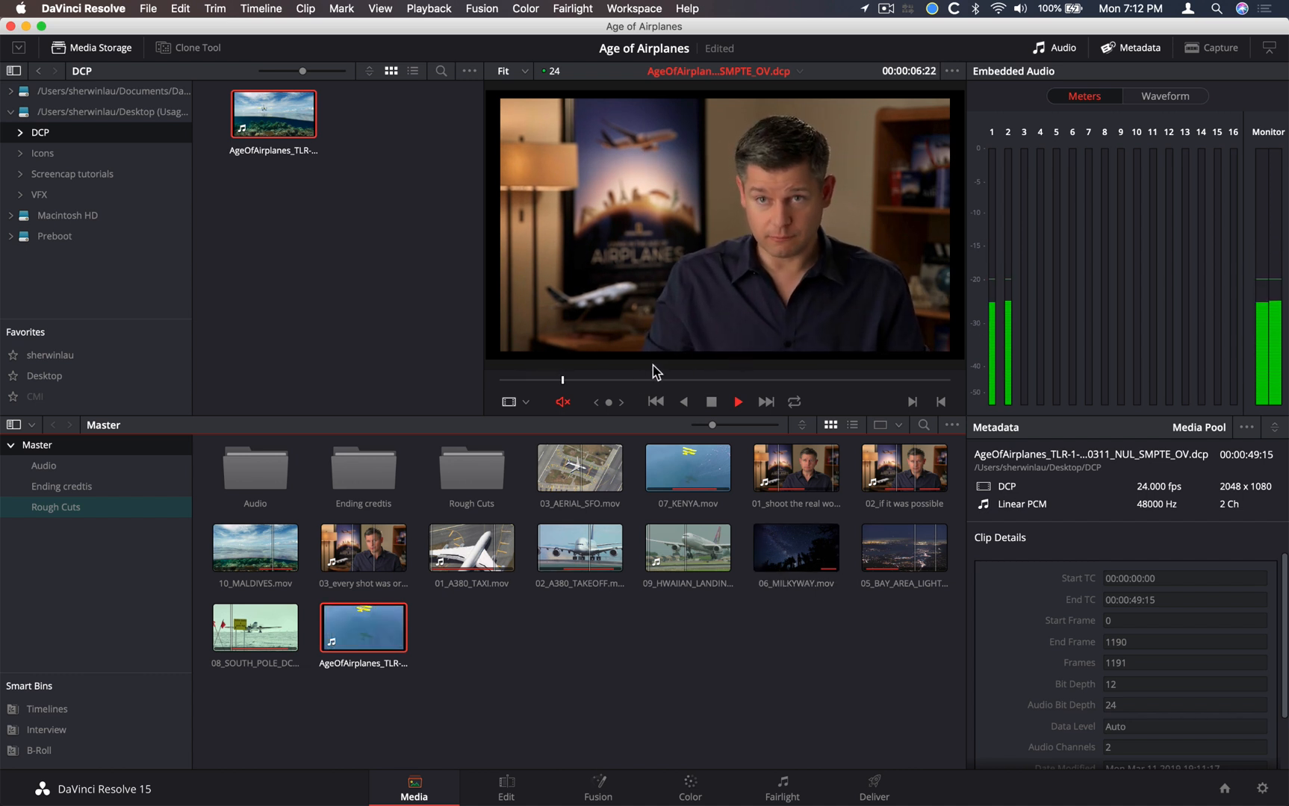
{"action": "key", "text": "space"}
{"action": "left_click_drag", "start_coordinate": [610, 381], "coordinate": [691, 383]}
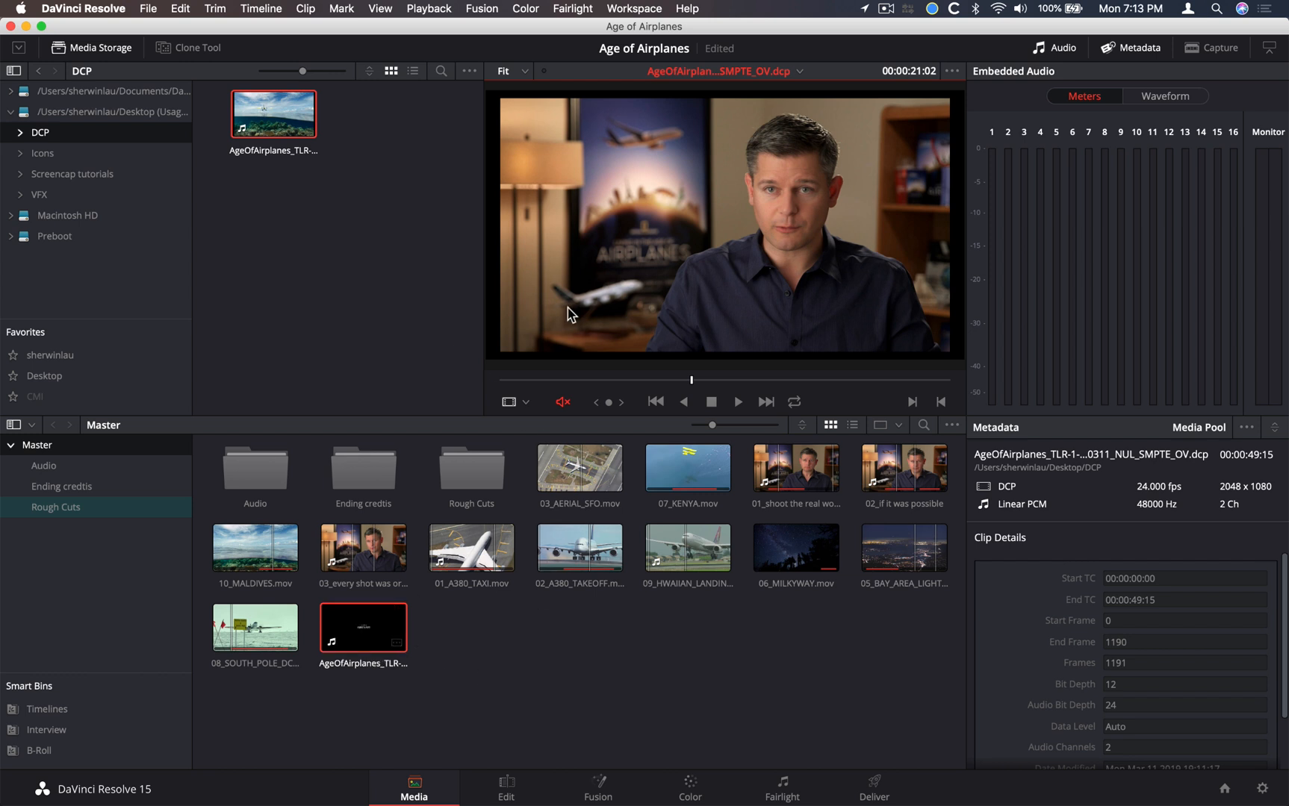
{"action": "mouse_move", "coordinate": [714, 381]}
{"action": "left_mouse_down"}
{"action": "mouse_move", "coordinate": [841, 381]}
{"action": "mouse_move", "coordinate": [693, 375]}
{"action": "left_mouse_up"}
{"action": "key", "text": "space"}
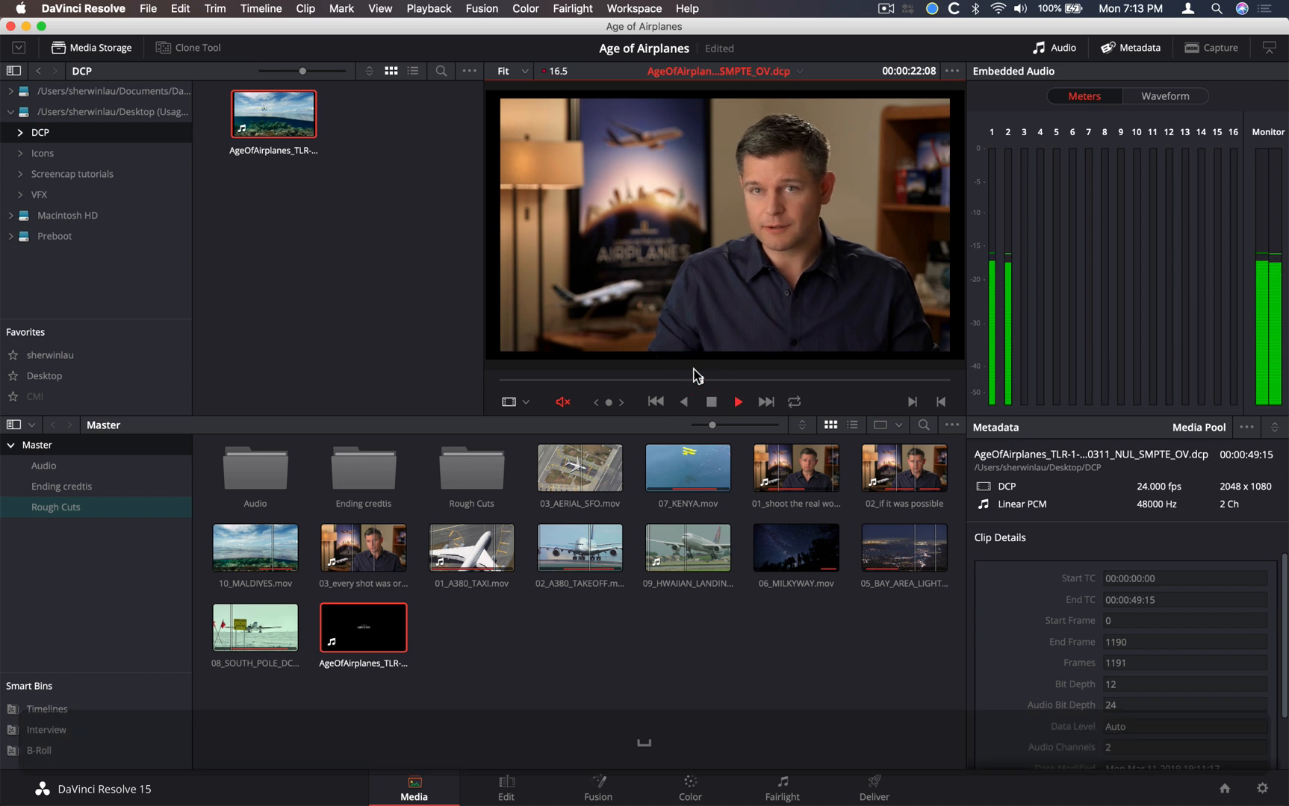
{"action": "key", "text": "space"}
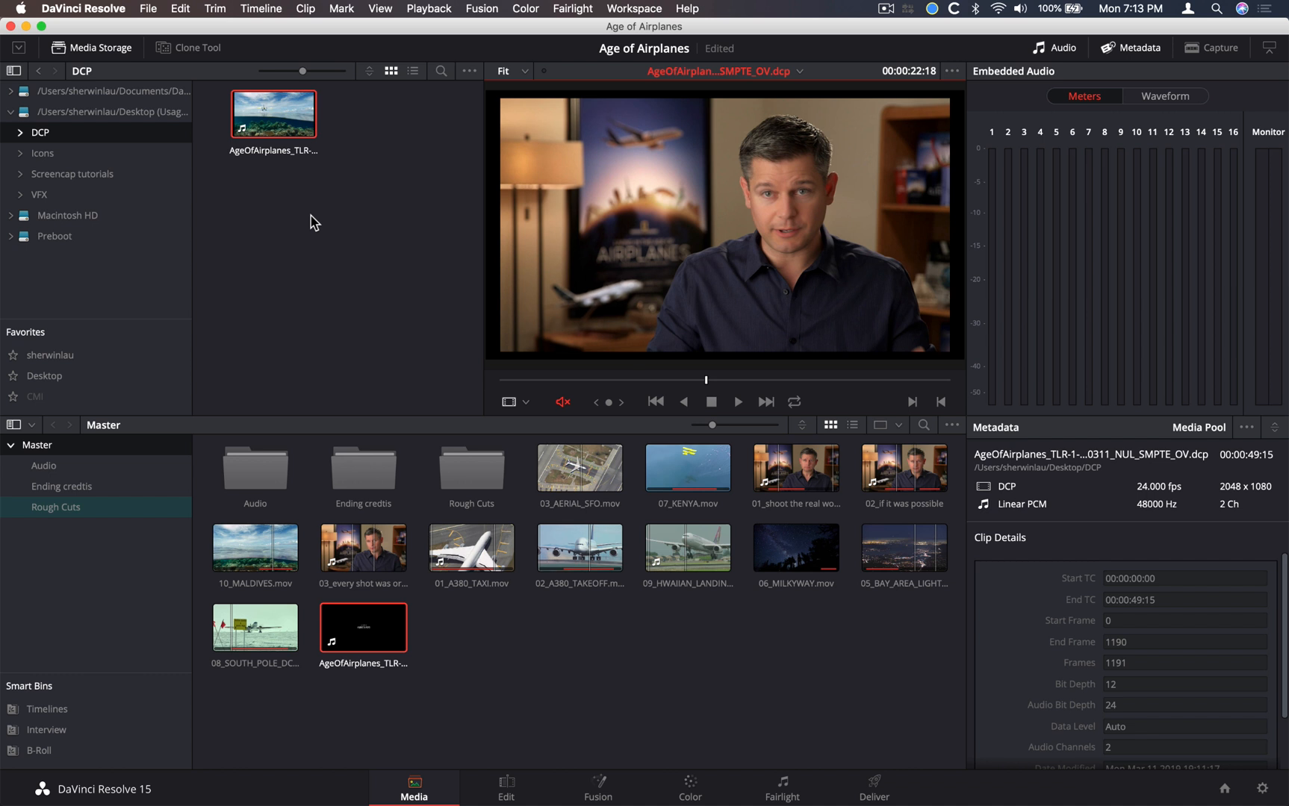
{"action": "left_click", "coordinate": [551, 639]}
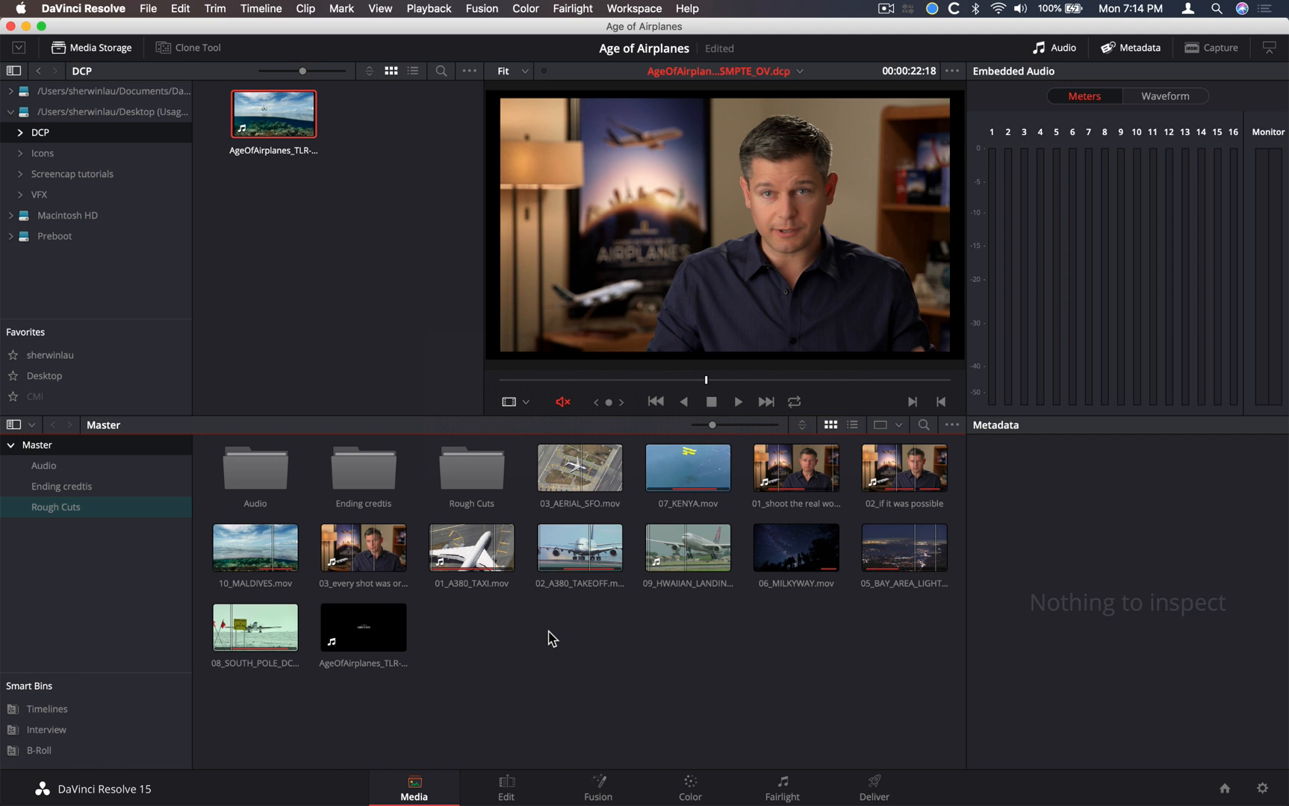
Return to the Deliver page with the render settings at half height and look through the render presets and DCP export settings
{"action": "left_click", "coordinate": [874, 784]}
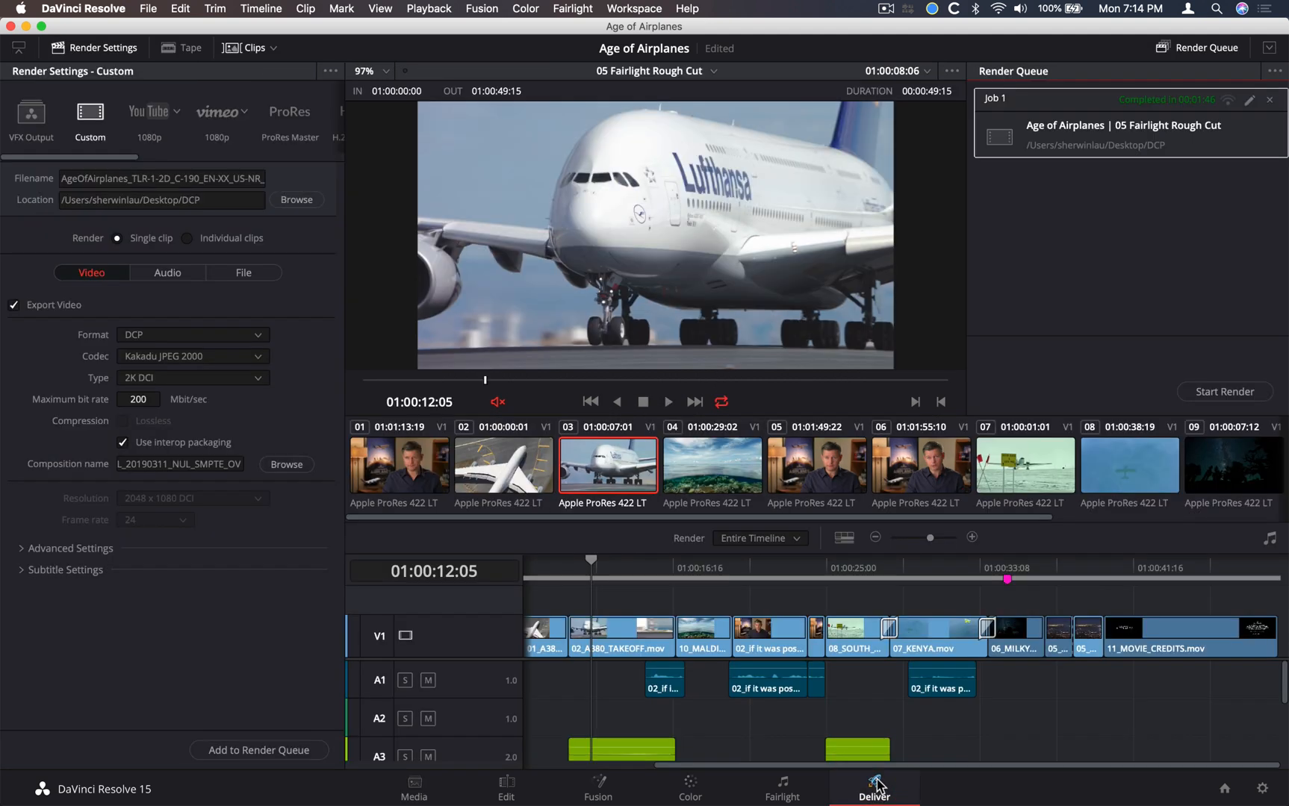
{"action": "left_click", "coordinate": [15, 49]}
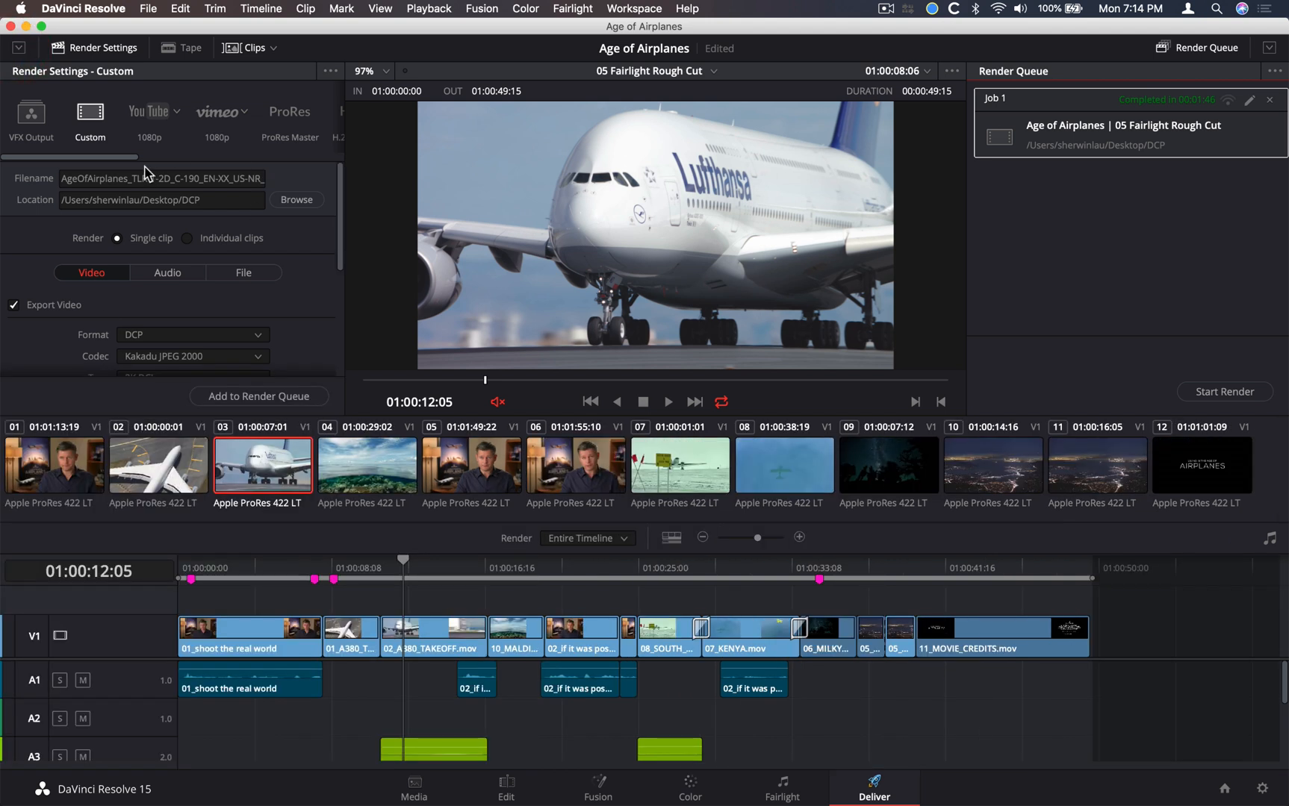
{"action": "left_click_drag", "start_coordinate": [137, 157], "coordinate": [311, 158]}
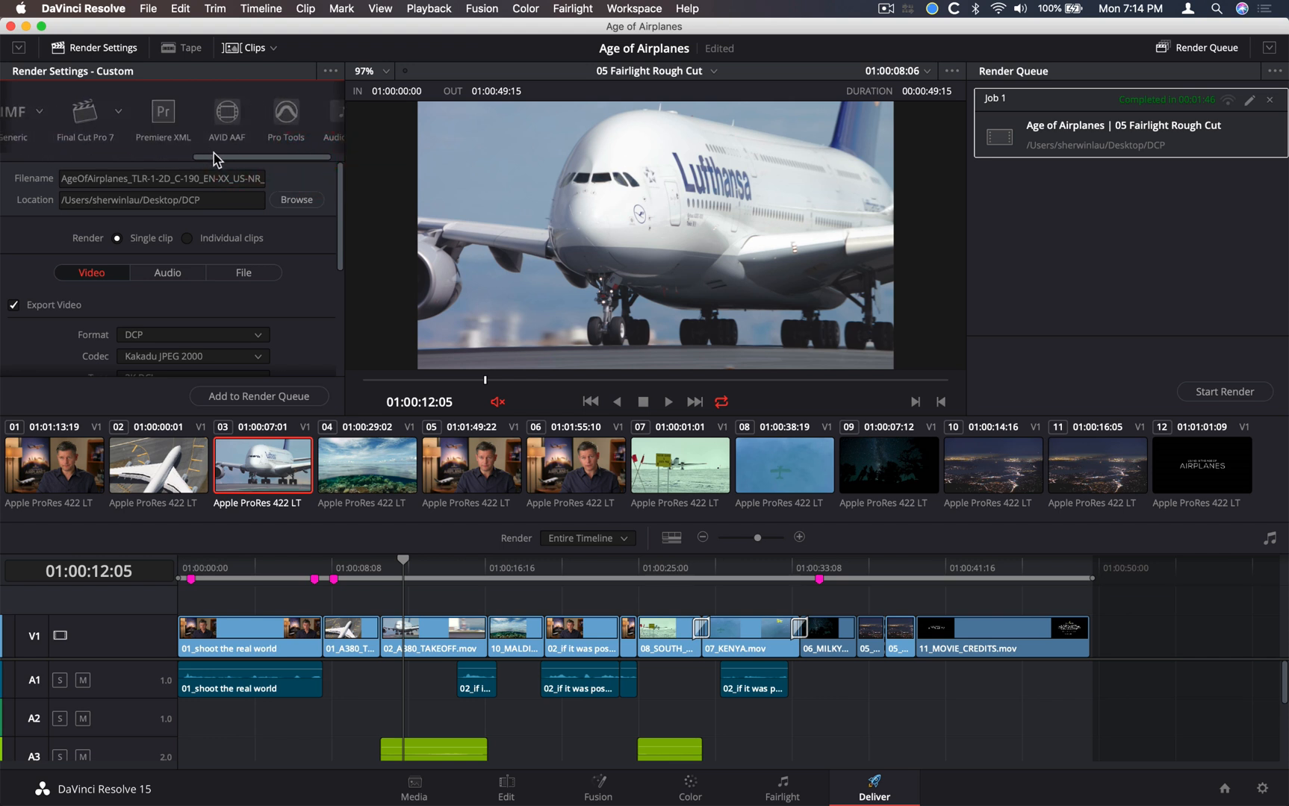
{"action": "left_click_drag", "start_coordinate": [217, 158], "coordinate": [6, 173]}
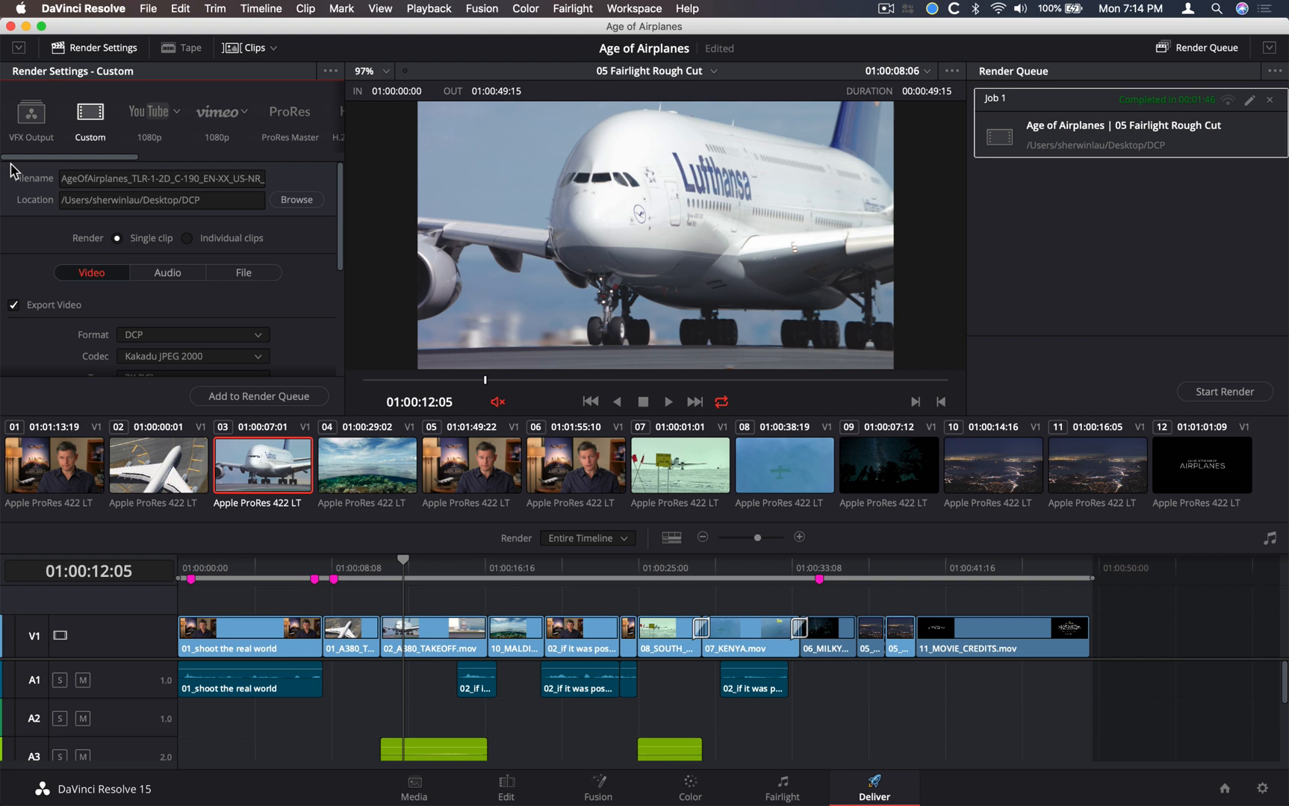
{"action": "scroll", "coordinate": [314, 292], "scroll_direction": "down", "scroll_amount": 2}
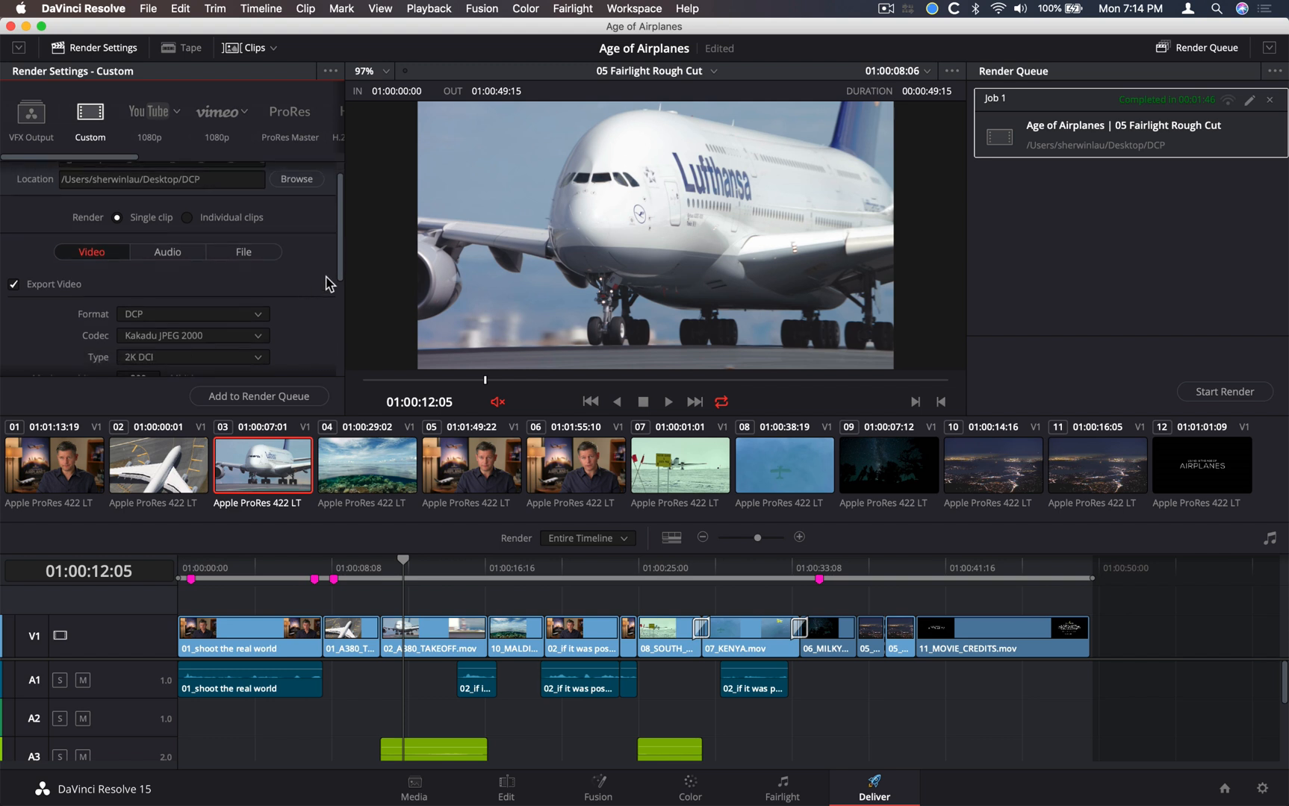
{"action": "scroll", "coordinate": [330, 284], "scroll_direction": "down", "scroll_amount": 5}
{"action": "scroll", "coordinate": [329, 284], "scroll_direction": "up", "scroll_amount": 6}
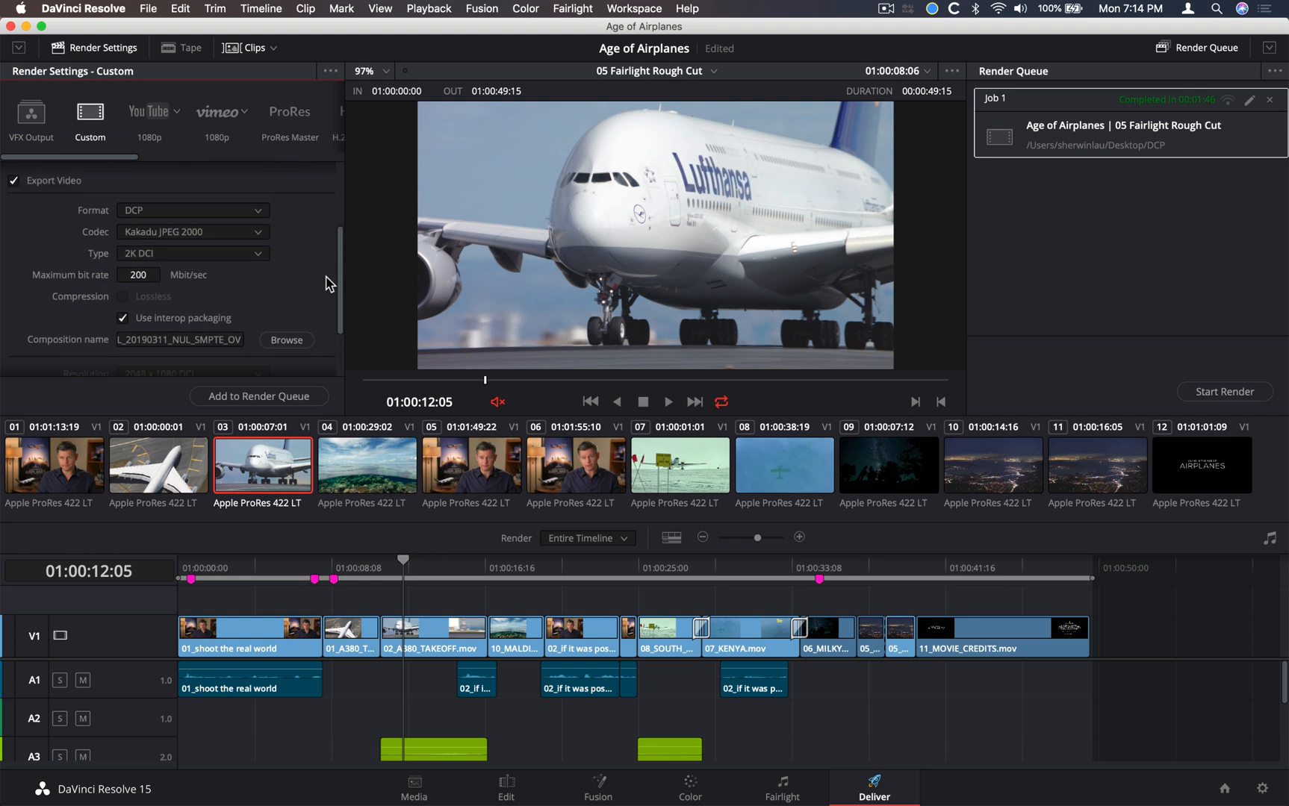